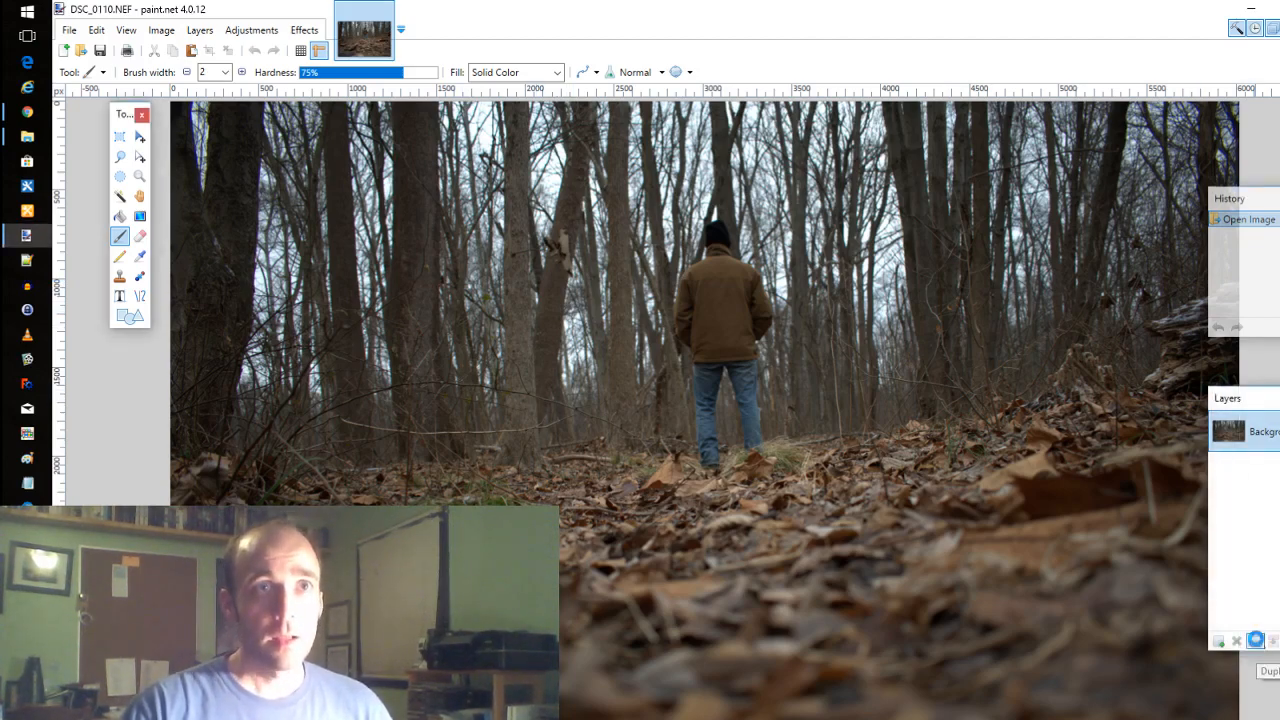
Duplicate the Background layer of the forest photo and hide the original layer beneath it.
{"action": "left_click", "coordinate": [1255, 641]}
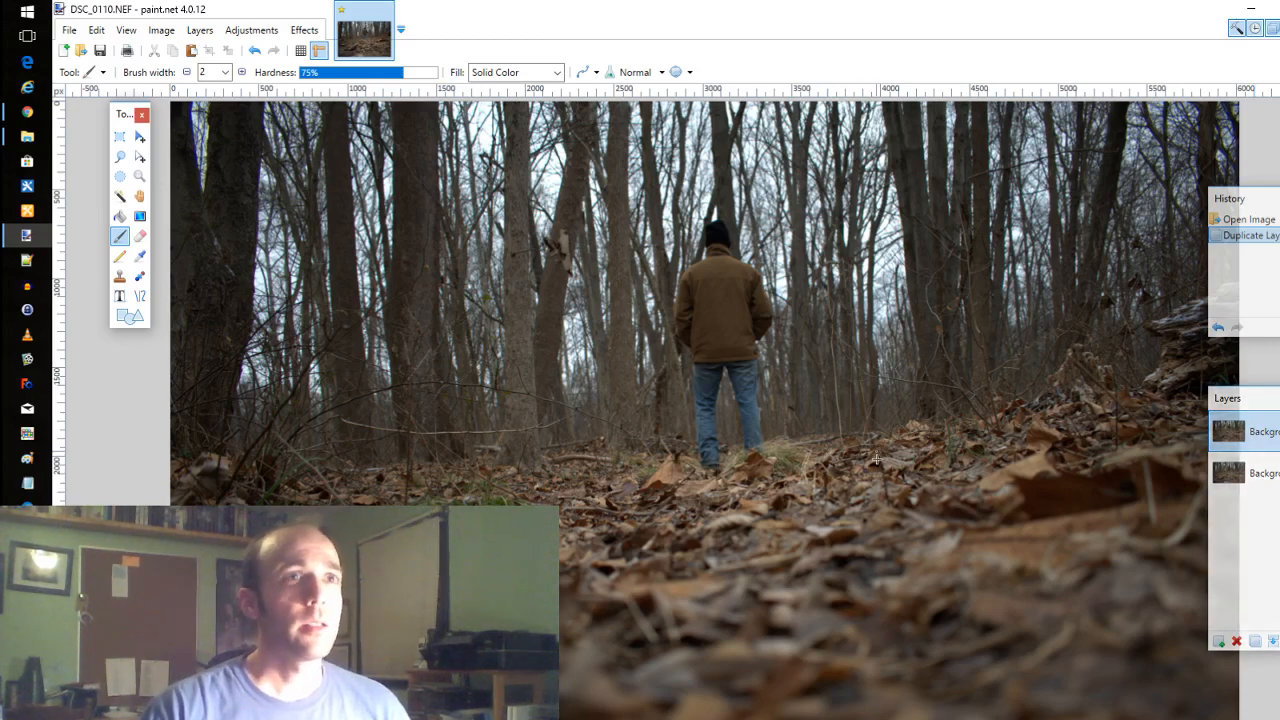
{"action": "left_click", "coordinate": [1276, 432]}
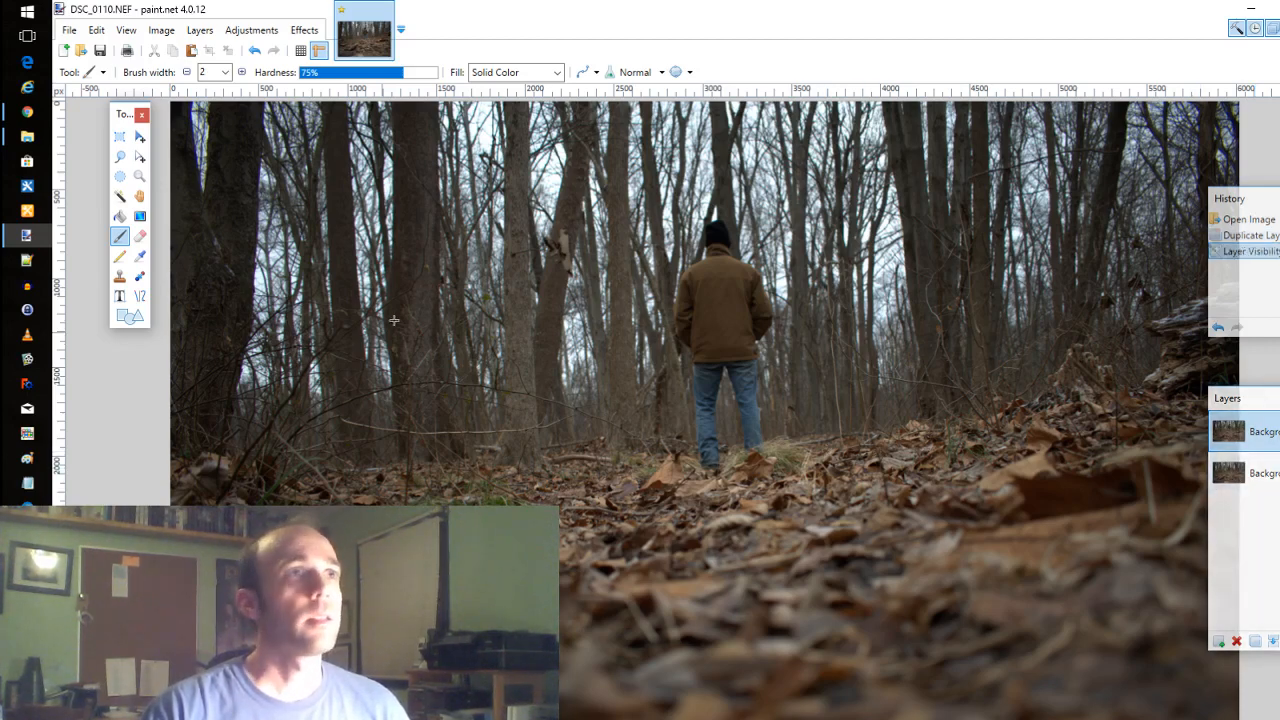
{"action": "left_click", "coordinate": [161, 30]}
{"action": "left_click", "coordinate": [142, 305]}
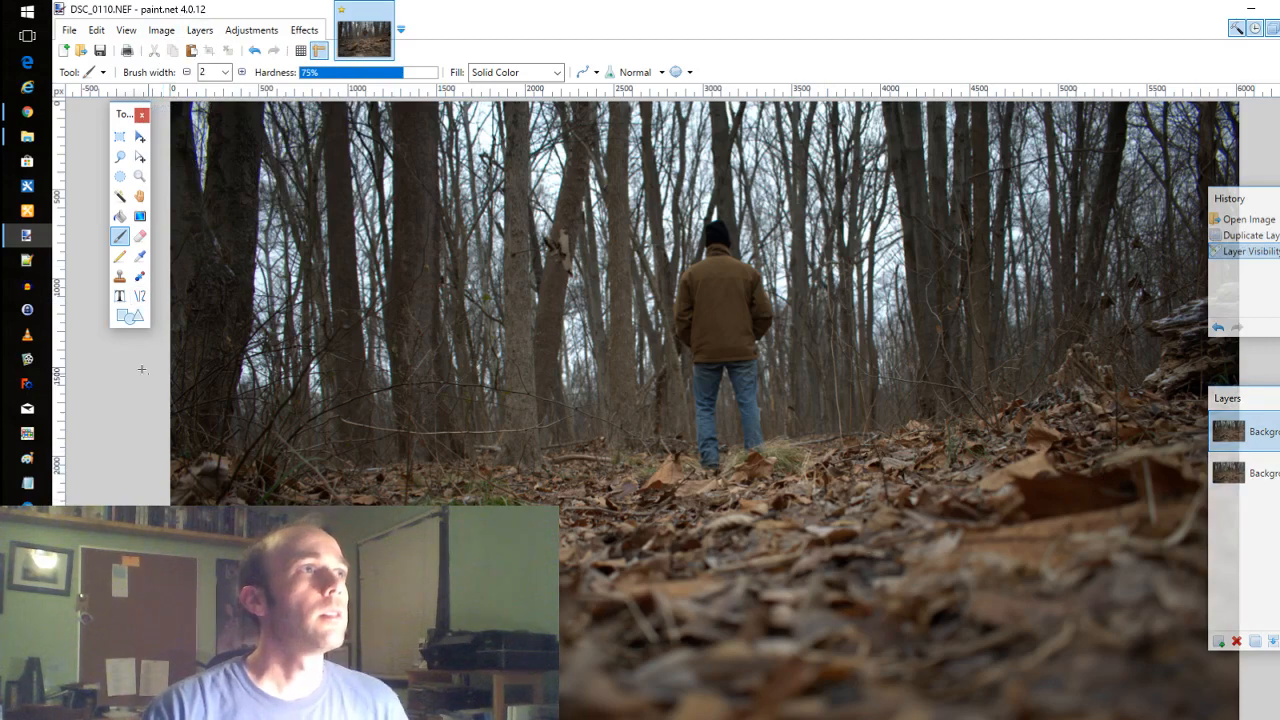
Select the whole top layer, rotate its pixels slightly clockwise to straighten the photo, and clear the selection.
{"action": "key", "text": "ctrl+minus"}
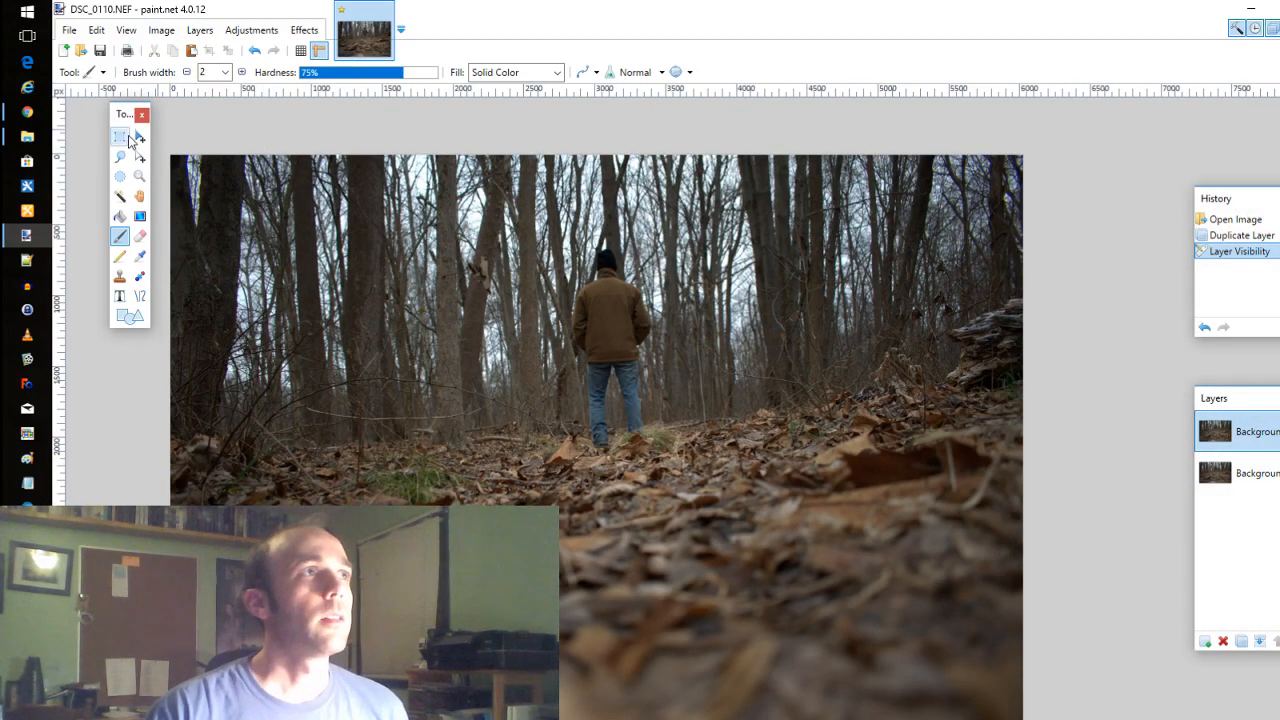
{"action": "left_click", "coordinate": [139, 136]}
{"action": "key", "text": "ctrl+a"}
{"action": "left_click", "coordinate": [600, 288]}
{"action": "left_click_drag", "start_coordinate": [1043, 122], "coordinate": [1068, 157]}
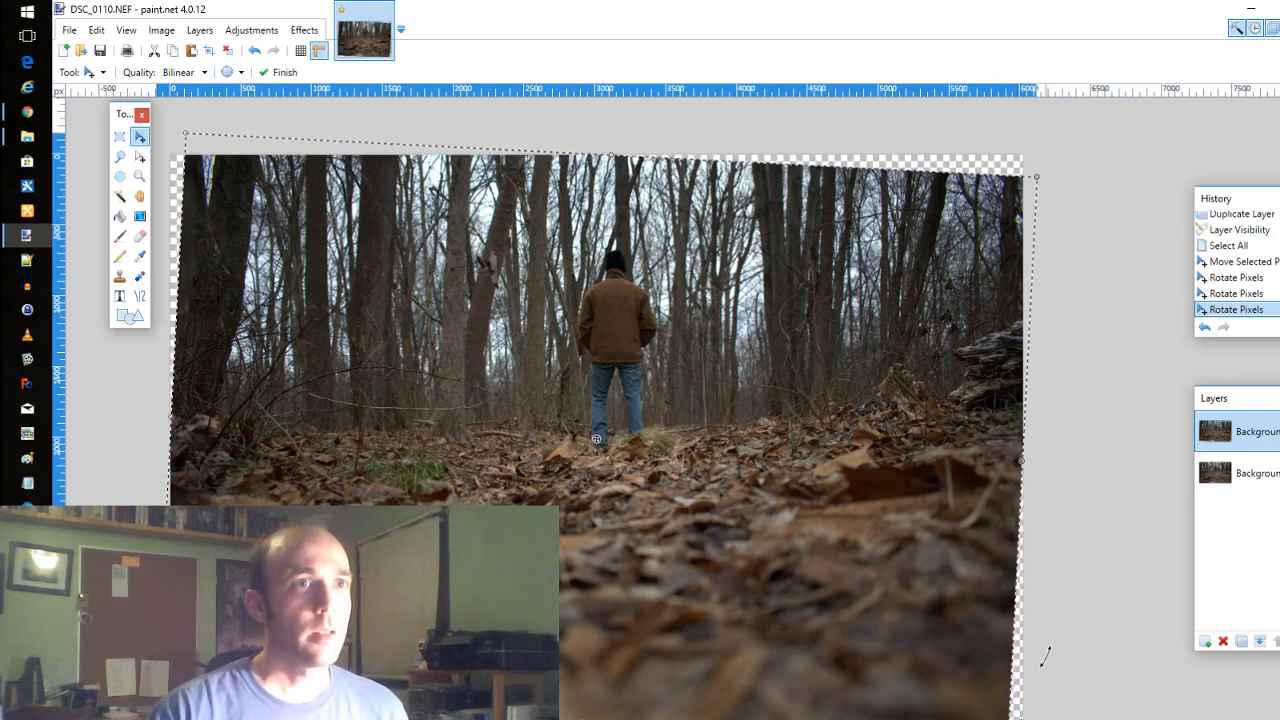
{"action": "left_click_drag", "start_coordinate": [1006, 719], "coordinate": [1022, 719]}
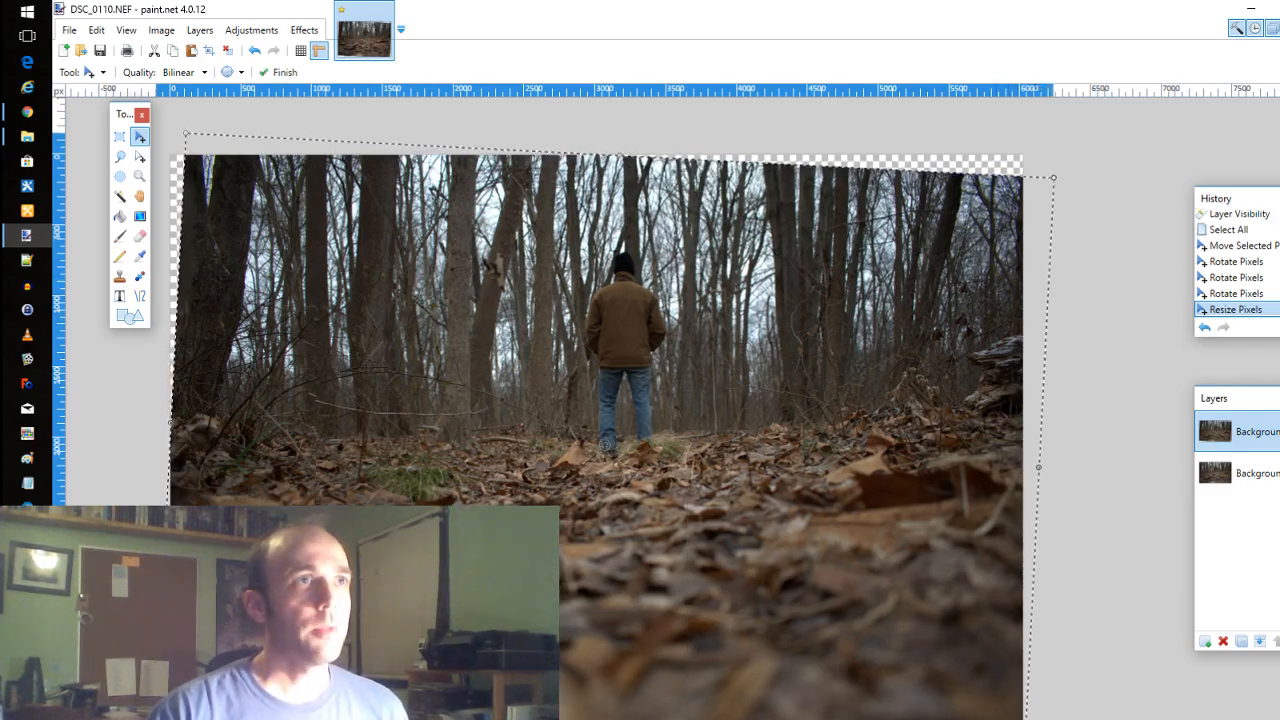
{"action": "key", "text": "ctrl+z"}
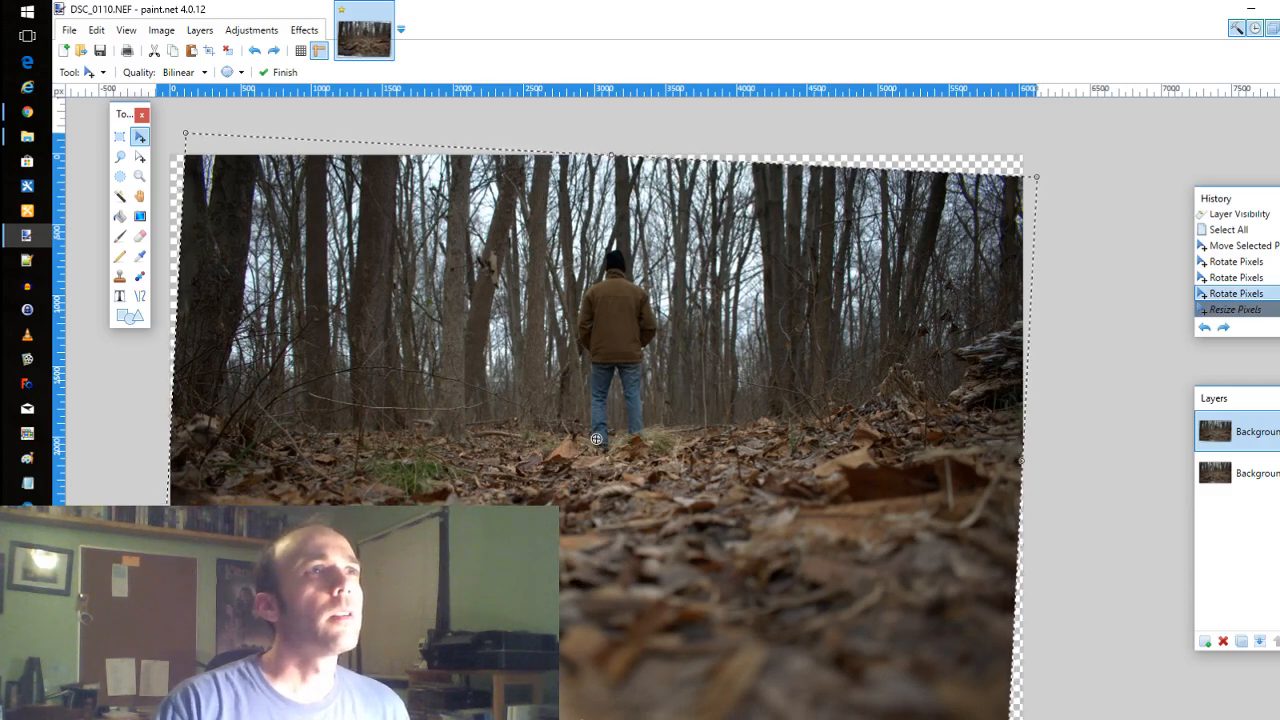
{"action": "key", "text": "ctrl+d"}
Enlarge and reposition all the rotated pixels so the photo covers the transparent canvas edges, and clear the selection.
{"action": "key", "text": "ctrl+a"}
{"action": "left_click_drag", "start_coordinate": [1006, 233], "coordinate": [1107, 114]}
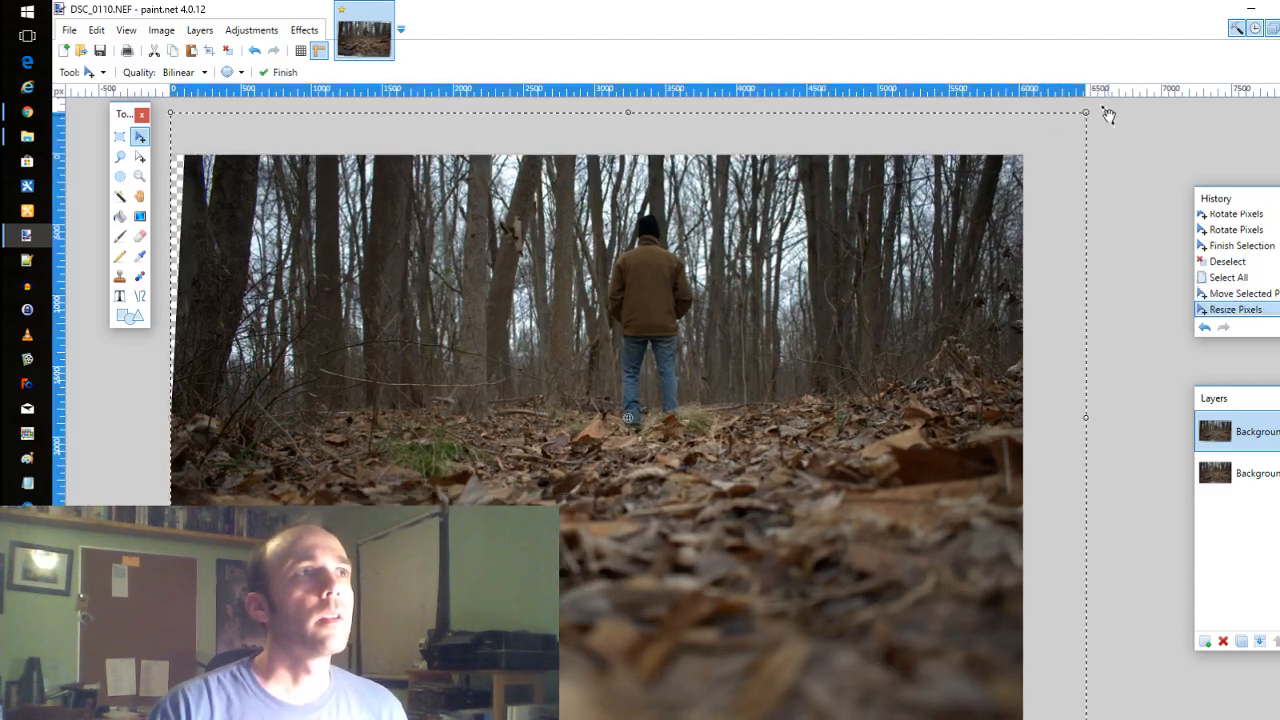
{"action": "left_click_drag", "start_coordinate": [912, 305], "coordinate": [912, 306]}
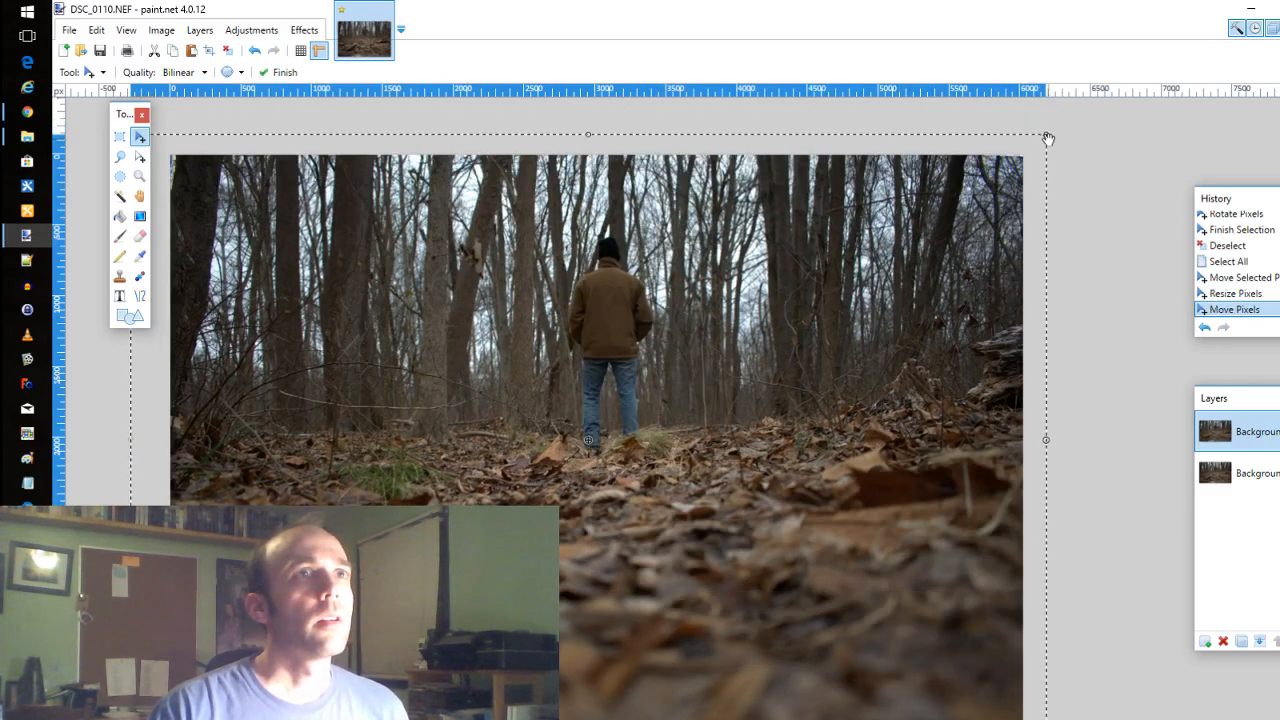
{"action": "left_click_drag", "start_coordinate": [1046, 134], "coordinate": [1032, 143]}
{"action": "left_click_drag", "start_coordinate": [754, 381], "coordinate": [774, 366]}
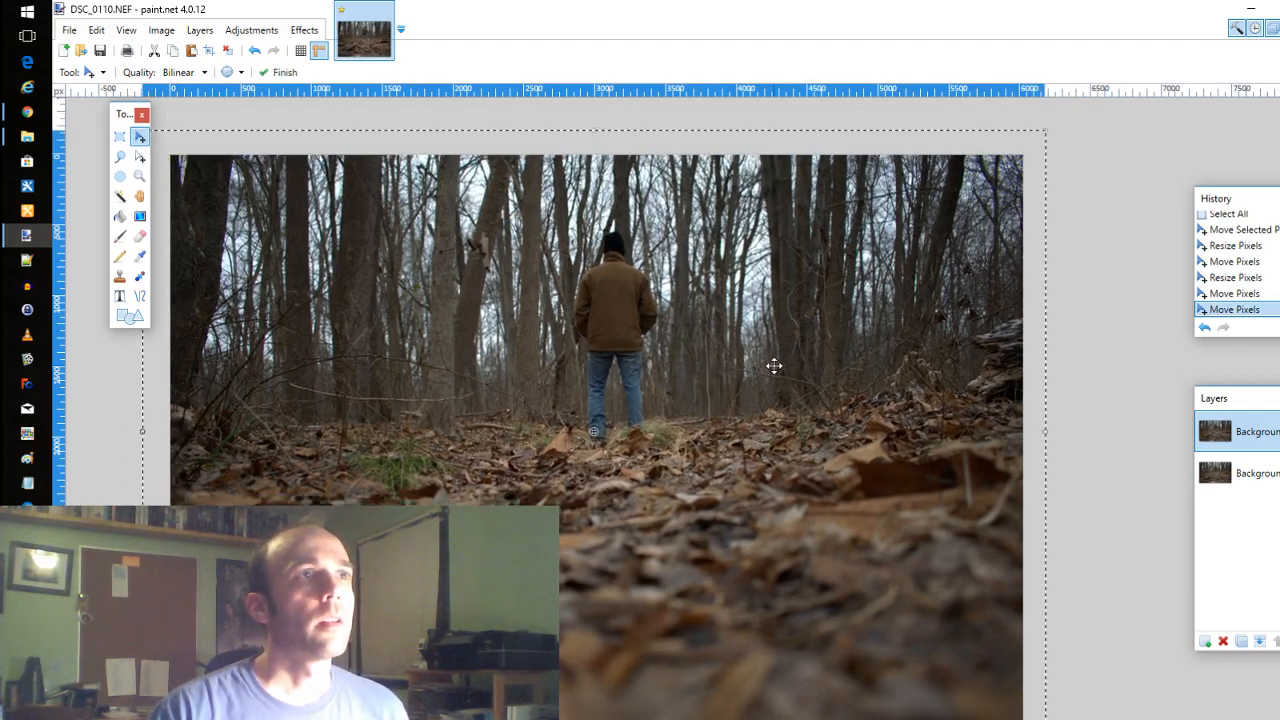
{"action": "left_click_drag", "start_coordinate": [773, 366], "coordinate": [766, 380]}
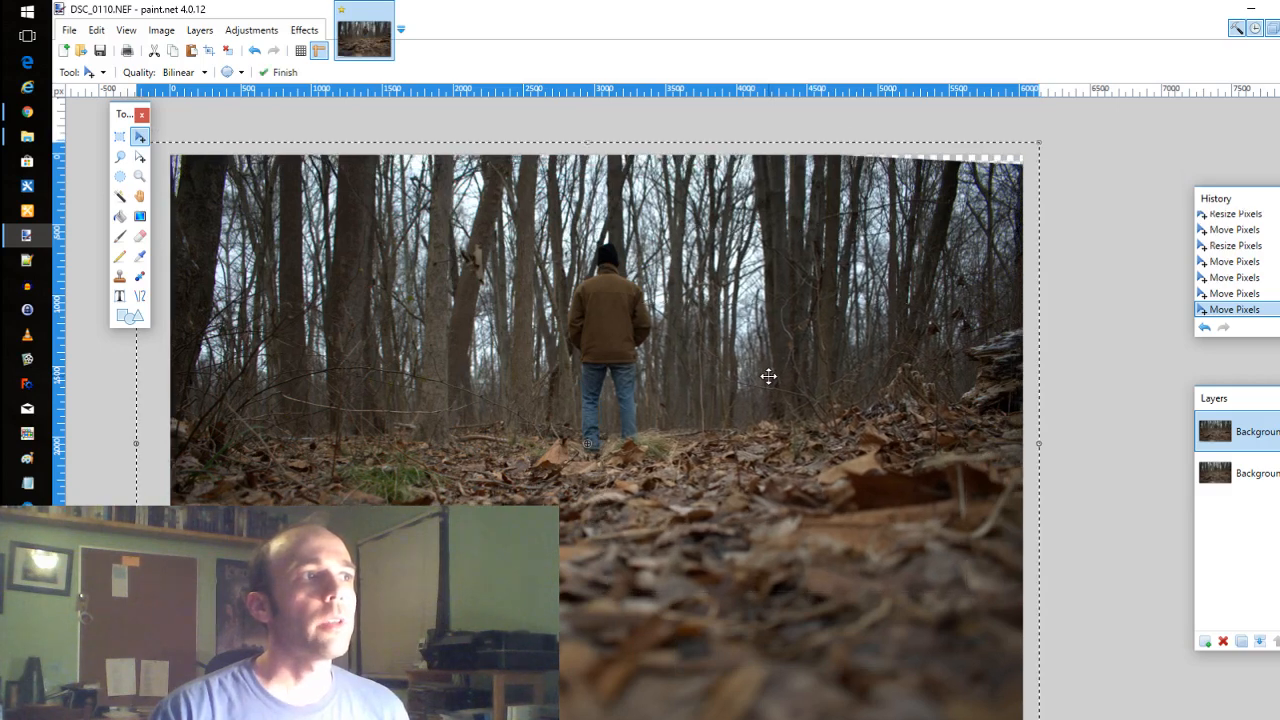
{"action": "left_click_drag", "start_coordinate": [1035, 147], "coordinate": [1047, 134]}
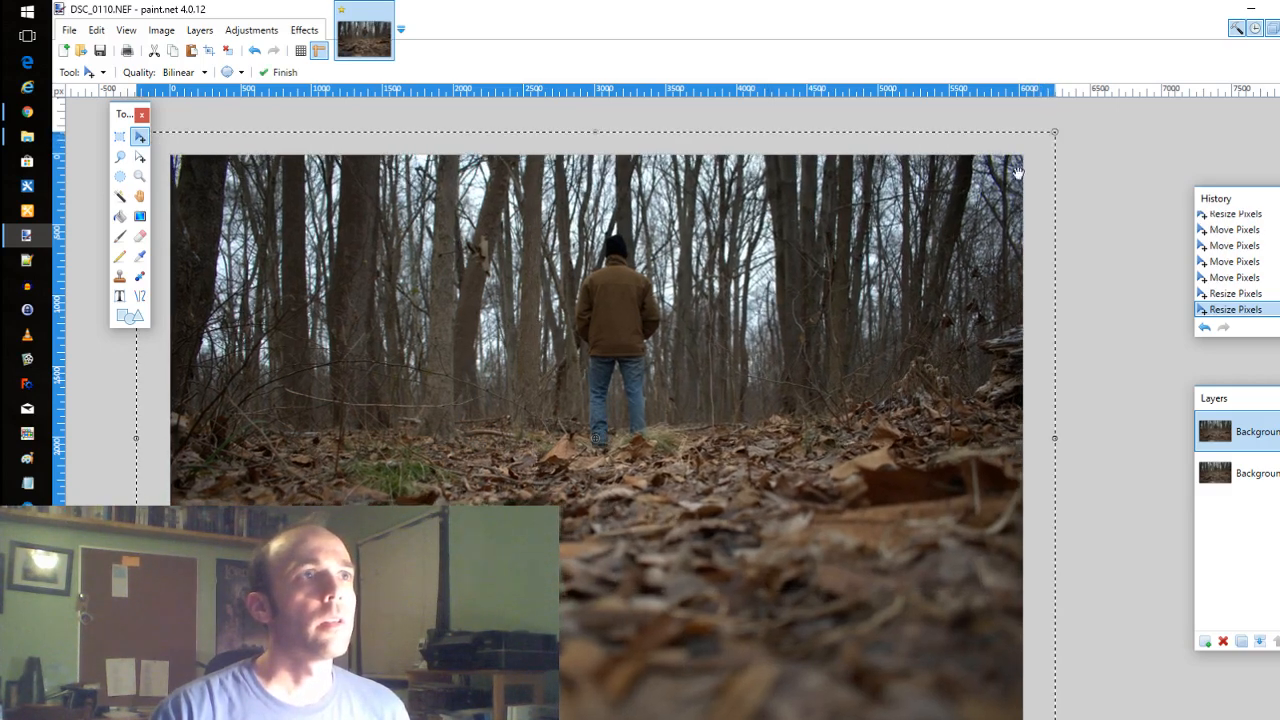
{"action": "left_click_drag", "start_coordinate": [1055, 133], "coordinate": [1051, 132]}
{"action": "left_click_drag", "start_coordinate": [876, 299], "coordinate": [872, 298]}
{"action": "key", "text": "Return"}
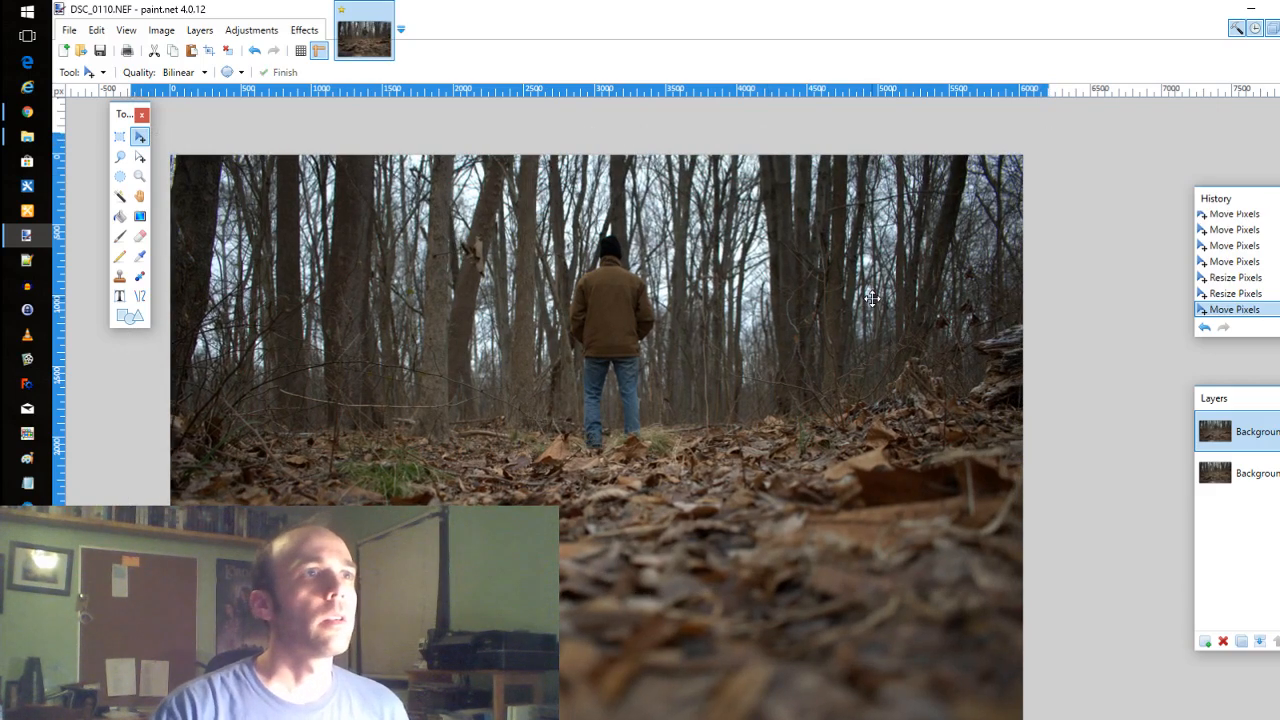
{"action": "left_click", "coordinate": [872, 298]}
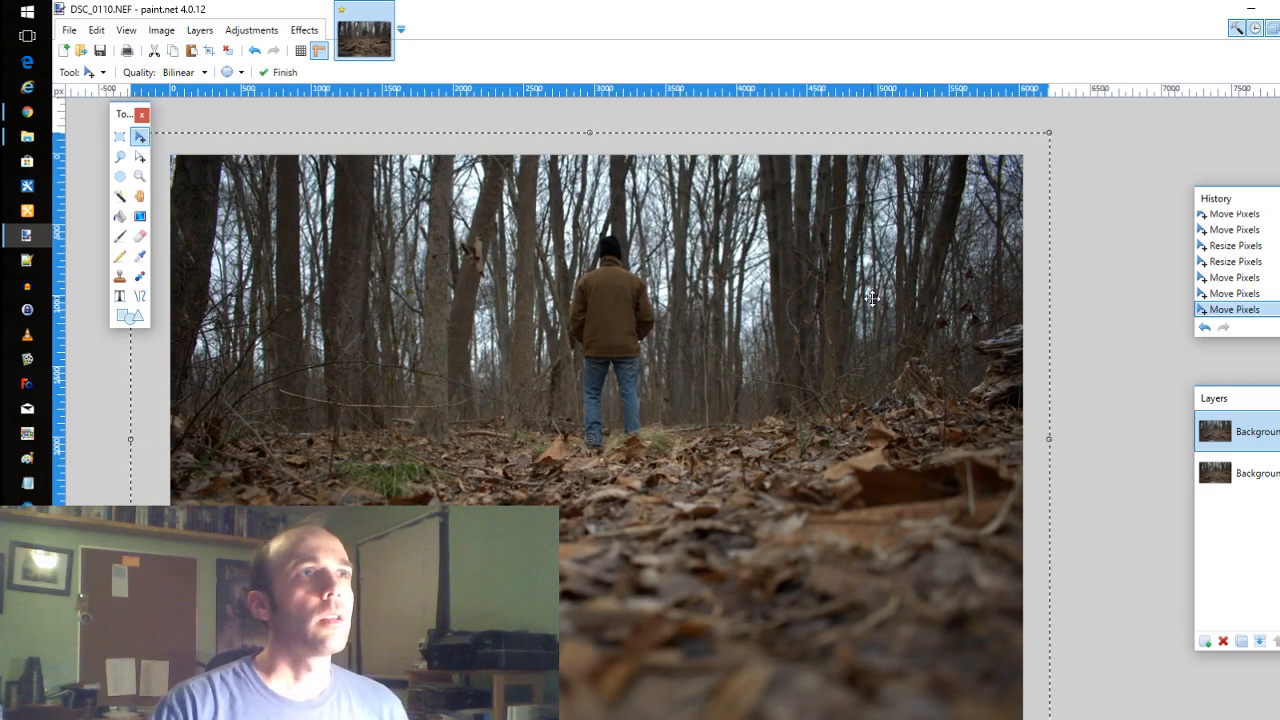
{"action": "key", "text": "ctrl+d"}
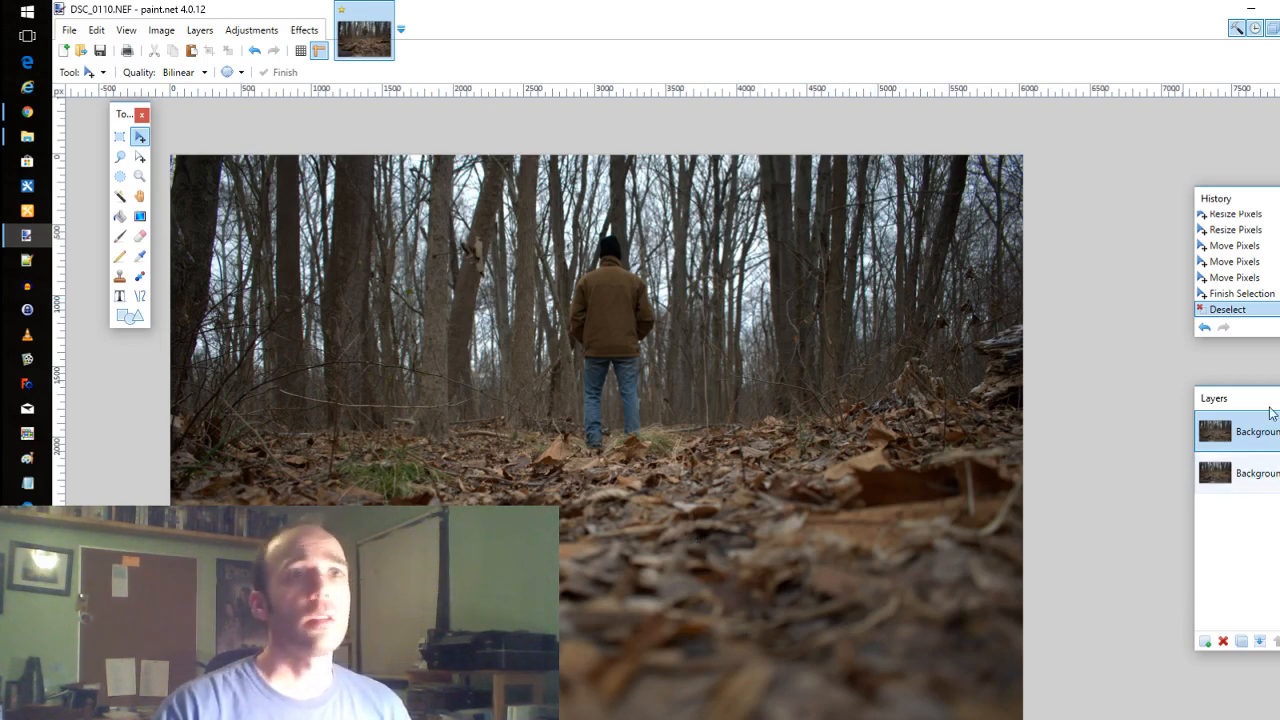
Duplicate the straightened layer and brighten the photo by setting the copy to Additive blending with an opacity of 176.
{"action": "left_click", "coordinate": [1242, 642]}
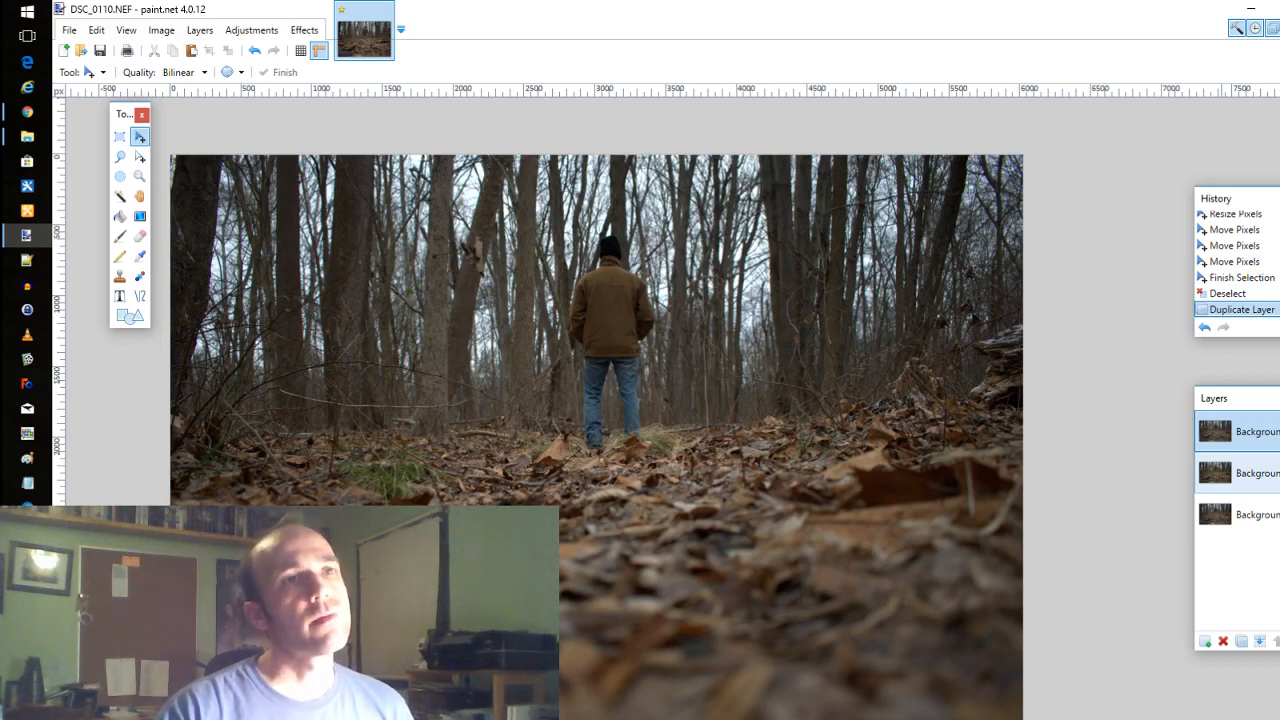
{"action": "left_click", "coordinate": [199, 31]}
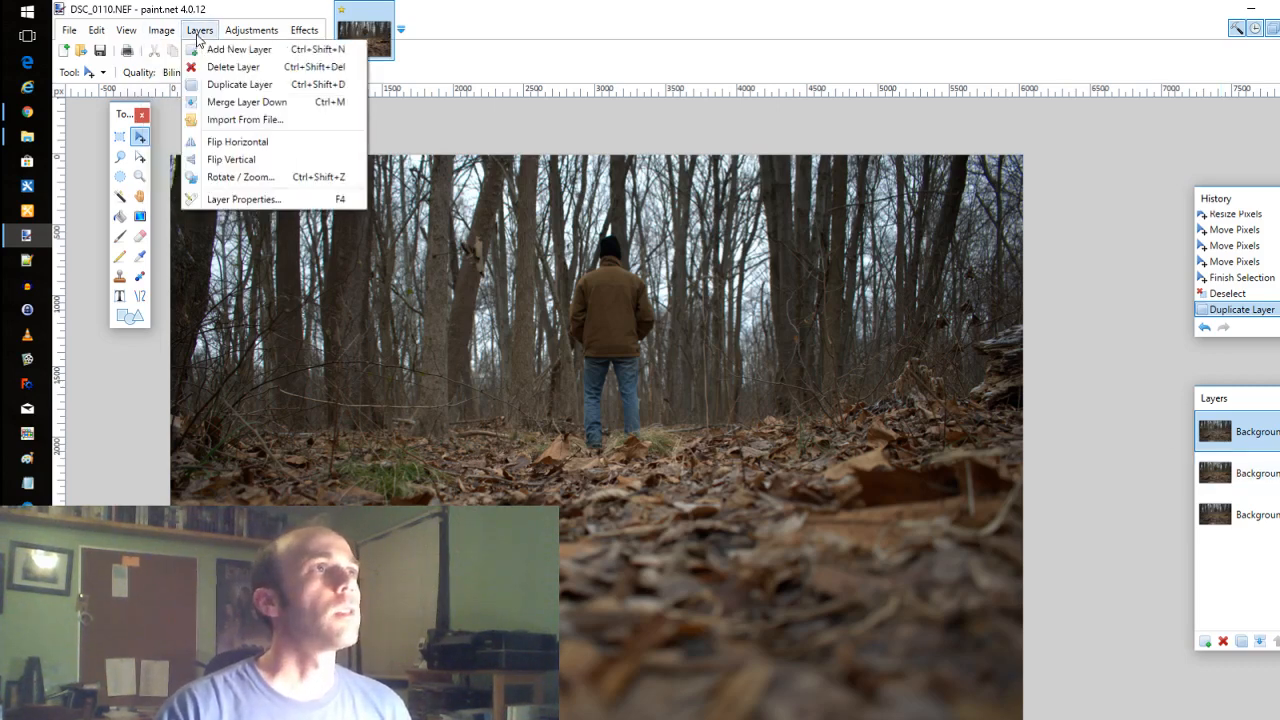
{"action": "left_click", "coordinate": [240, 199]}
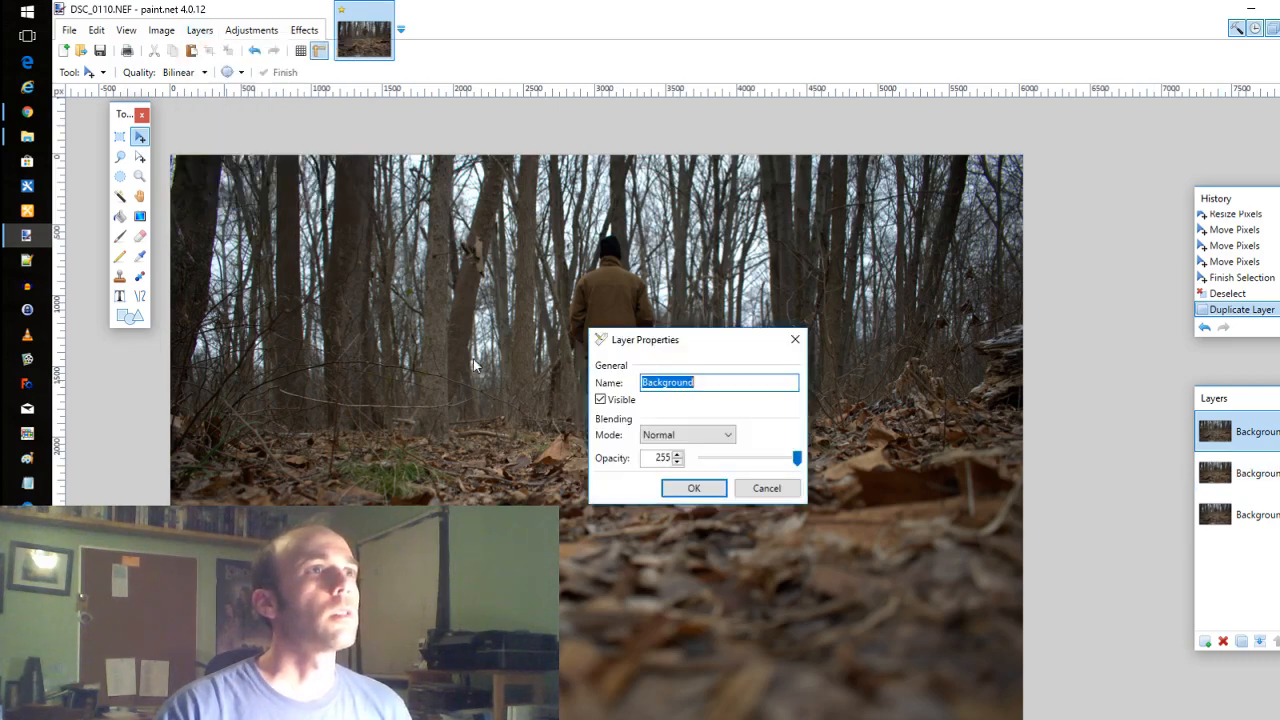
{"action": "left_click", "coordinate": [728, 434]}
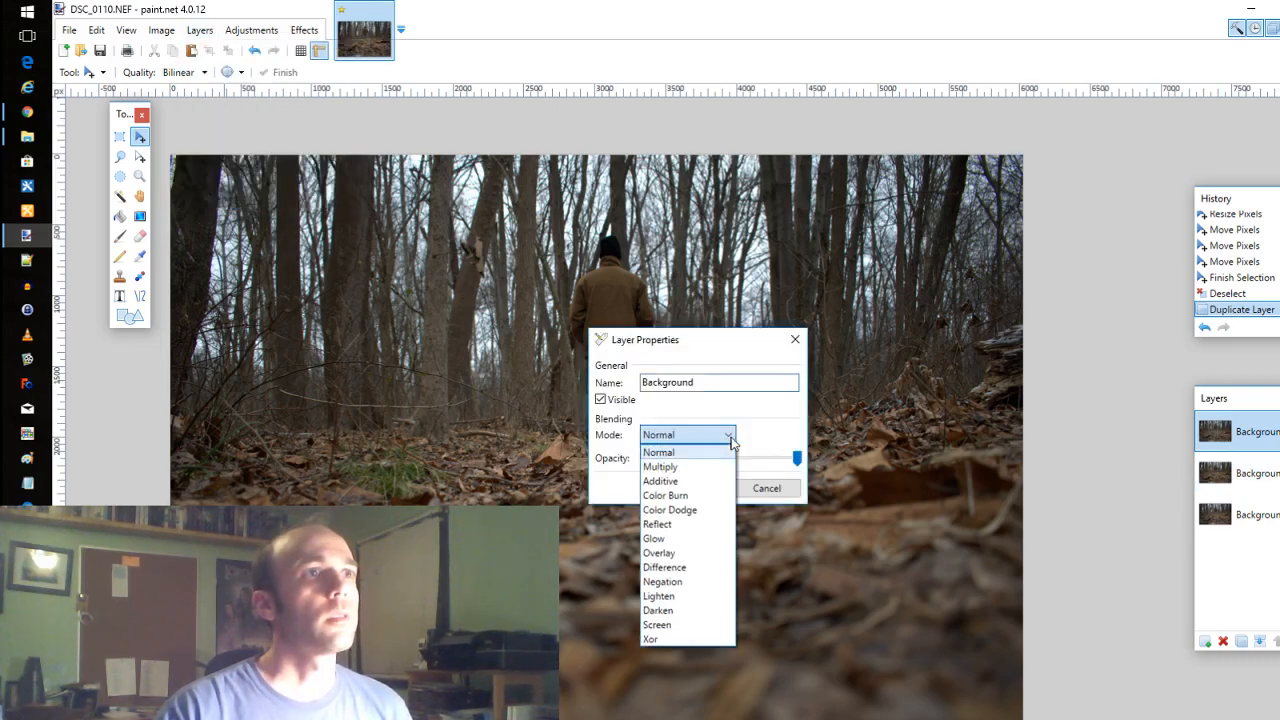
{"action": "left_click", "coordinate": [684, 481]}
{"action": "left_click_drag", "start_coordinate": [796, 458], "coordinate": [767, 458]}
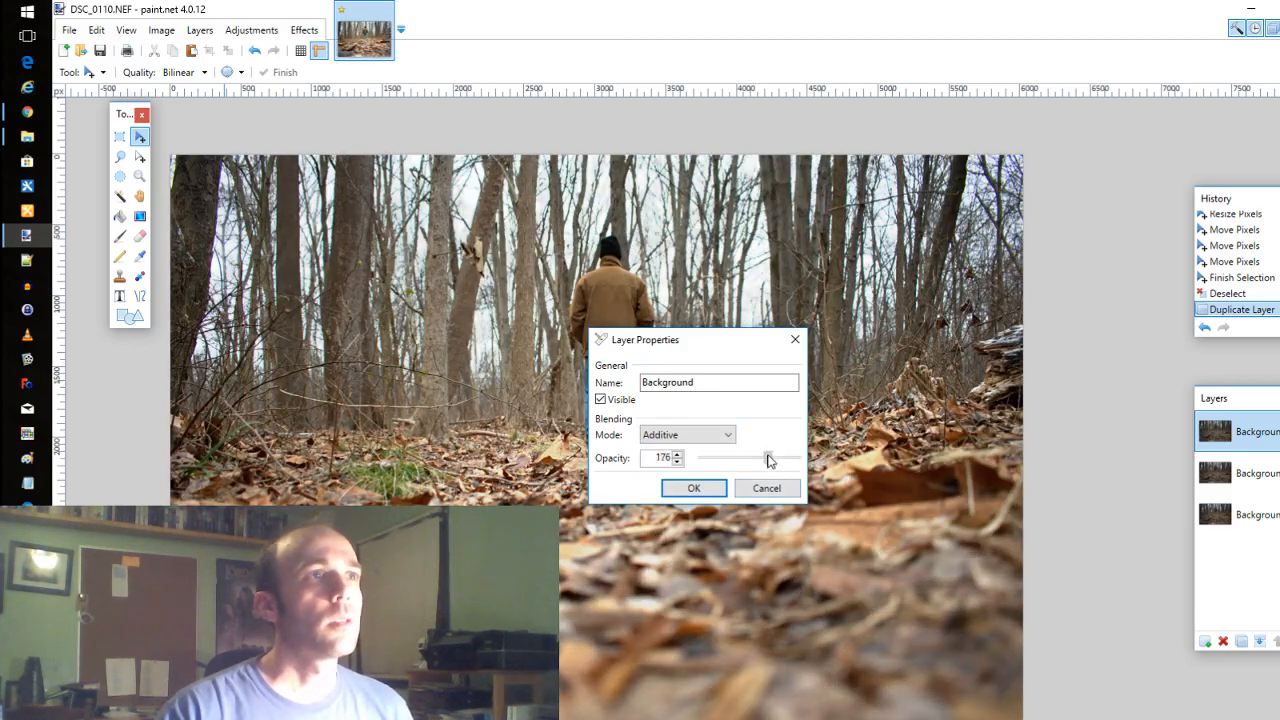
{"action": "left_click", "coordinate": [693, 488]}
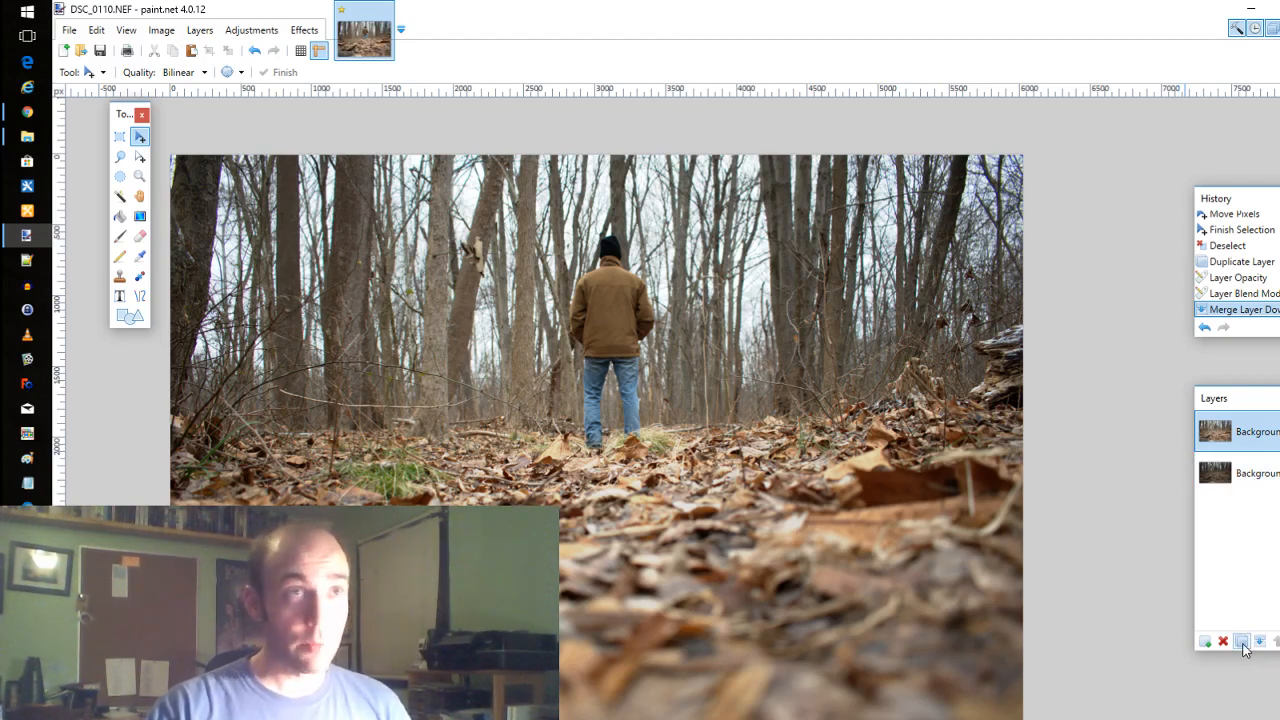
Duplicate the brightened layer and set the copy to Color Burn blending with an opacity of 47.
{"action": "left_click", "coordinate": [160, 31]}
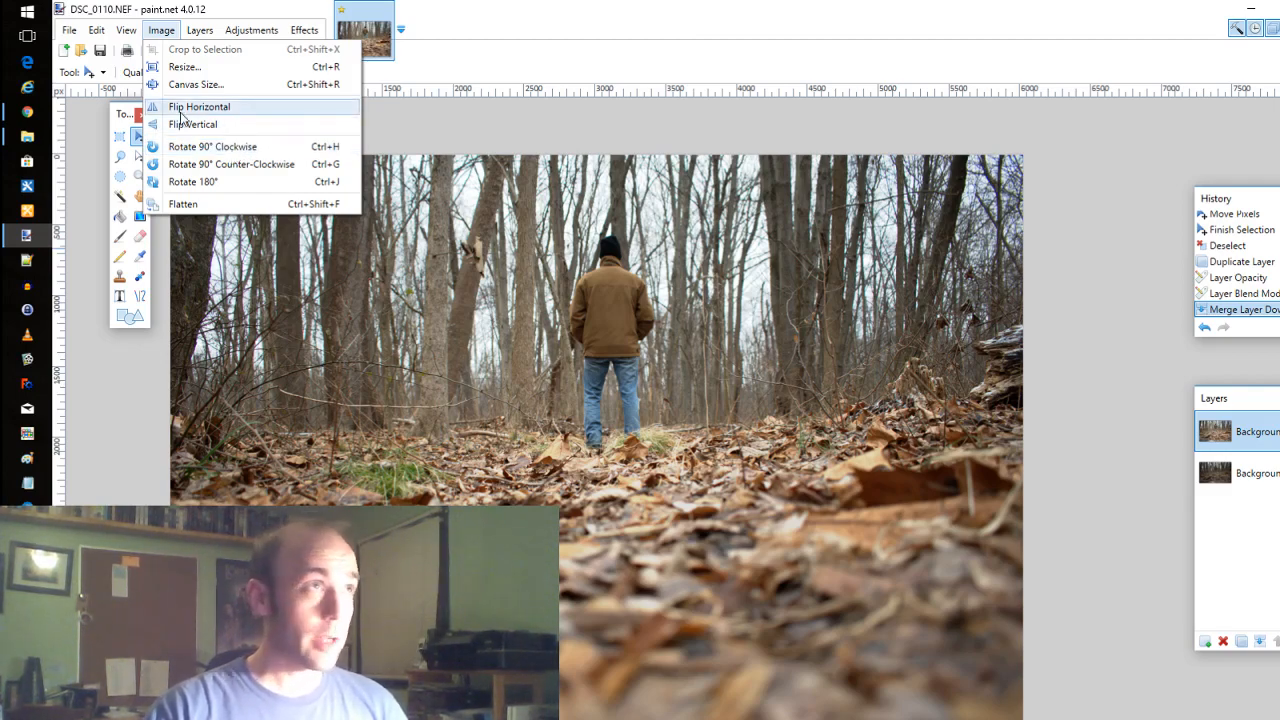
{"action": "left_click", "coordinate": [1241, 641]}
{"action": "left_click", "coordinate": [190, 30]}
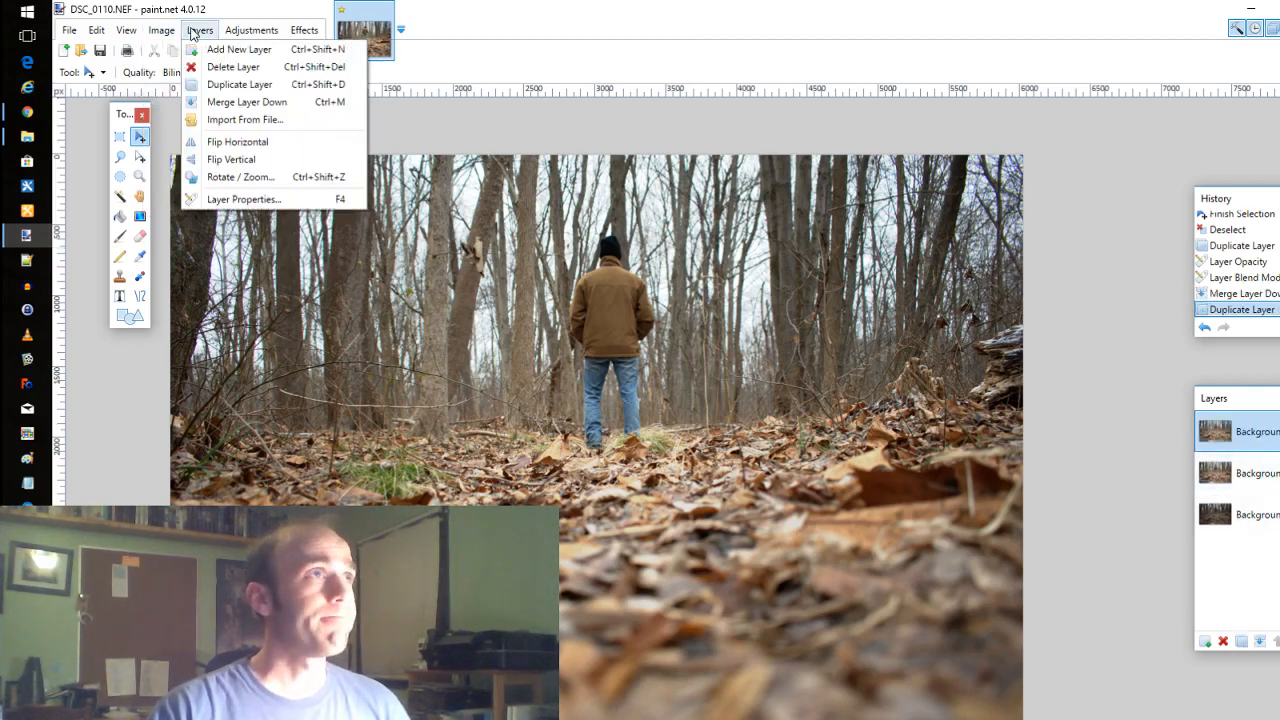
{"action": "left_click", "coordinate": [235, 211]}
{"action": "left_click", "coordinate": [206, 31]}
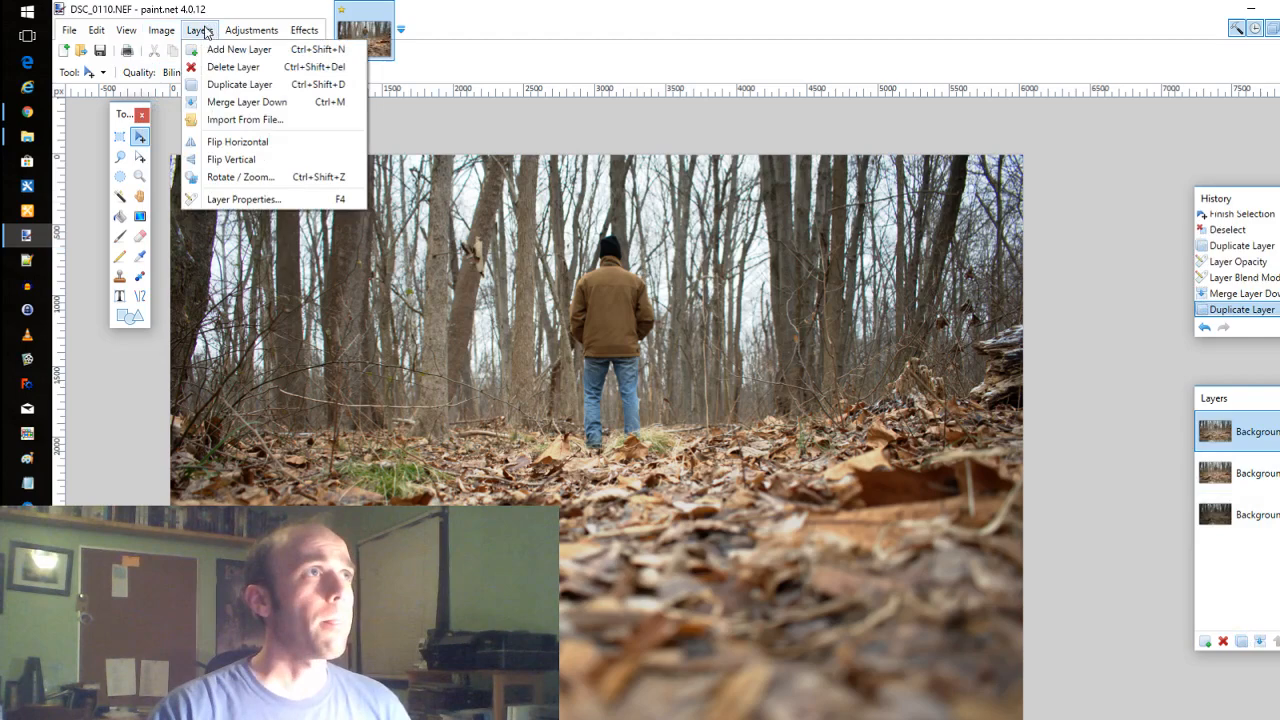
{"action": "left_click", "coordinate": [244, 199]}
{"action": "left_click", "coordinate": [687, 434]}
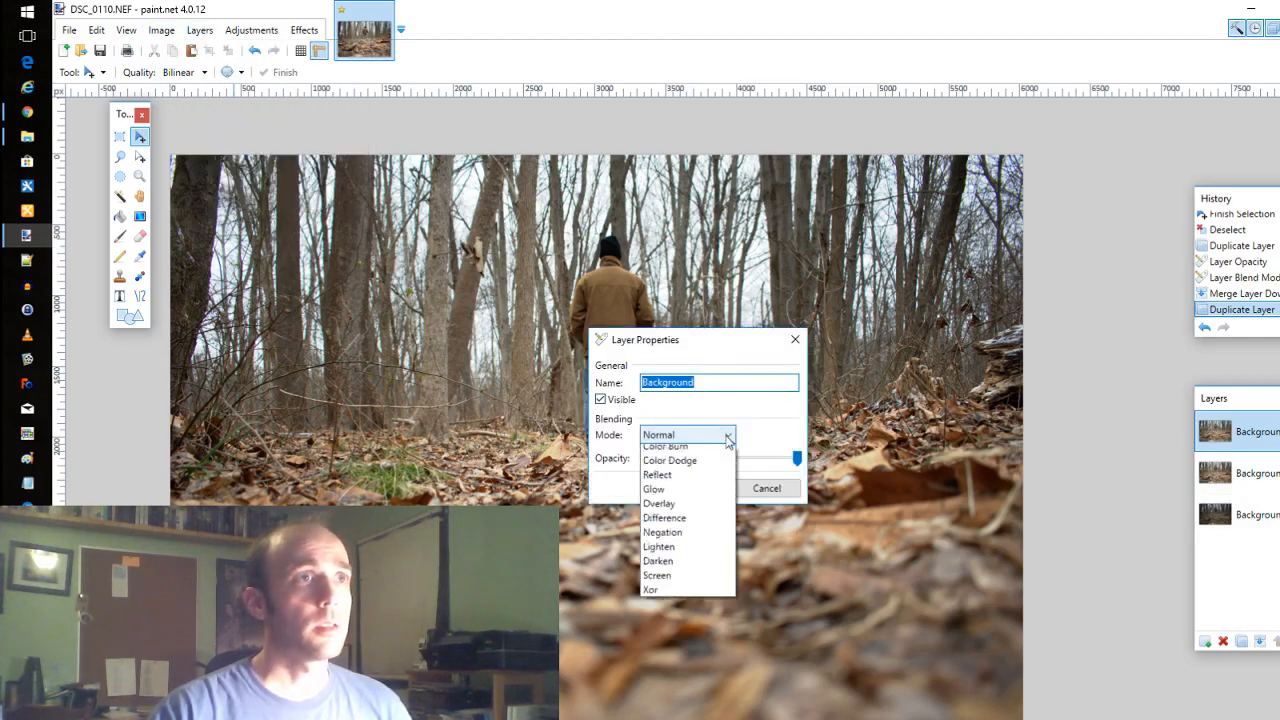
{"action": "left_click", "coordinate": [686, 491]}
{"action": "left_click_drag", "start_coordinate": [803, 465], "coordinate": [722, 464]}
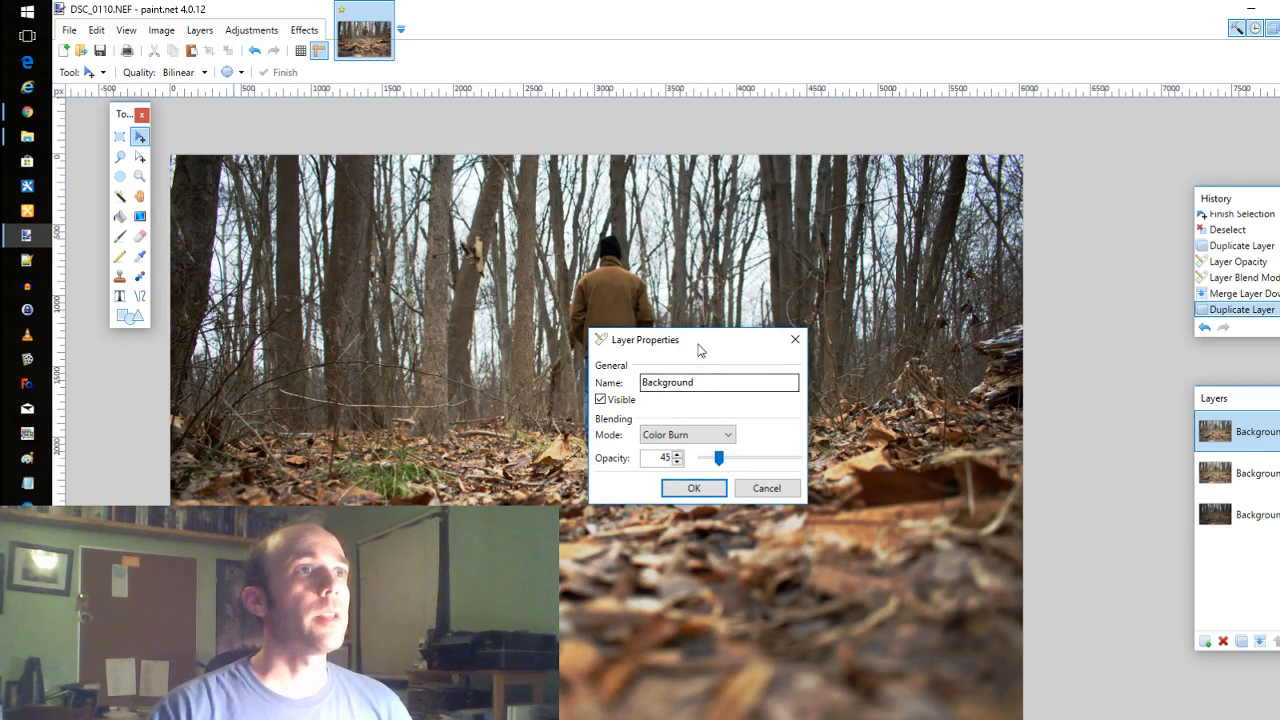
{"action": "left_click_drag", "start_coordinate": [700, 341], "coordinate": [812, 402]}
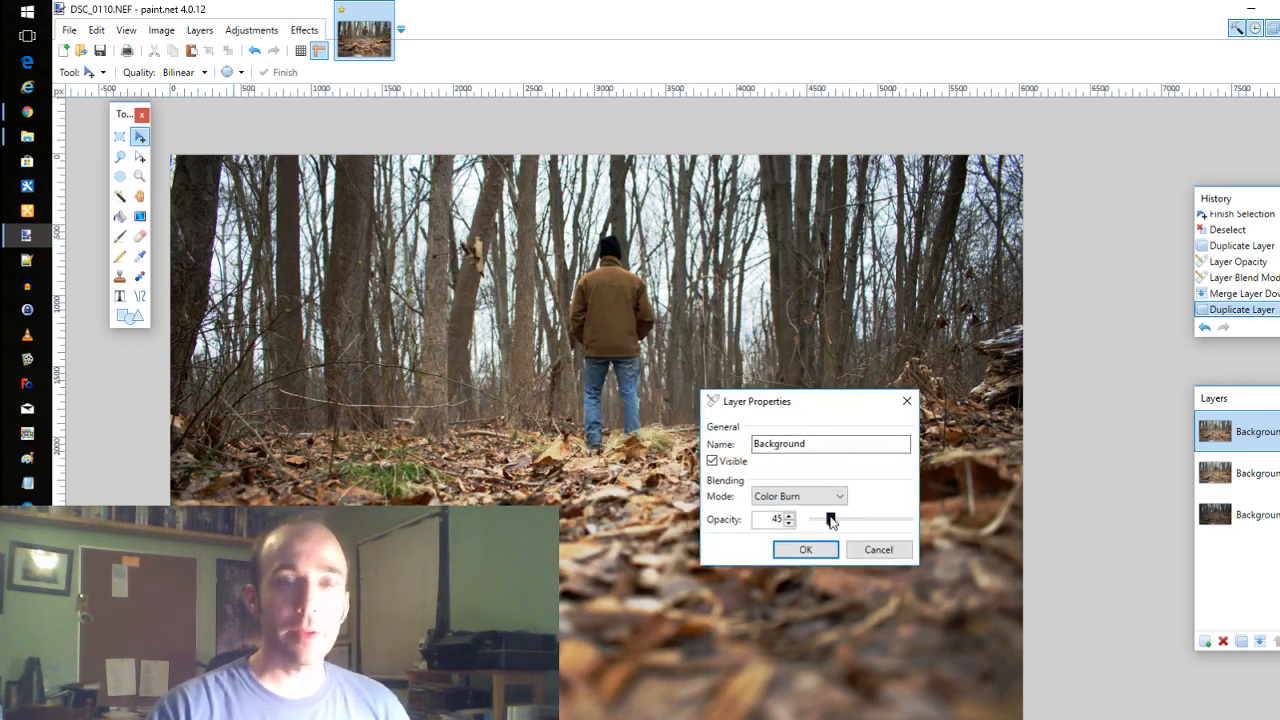
{"action": "left_click_drag", "start_coordinate": [829, 520], "coordinate": [831, 520]}
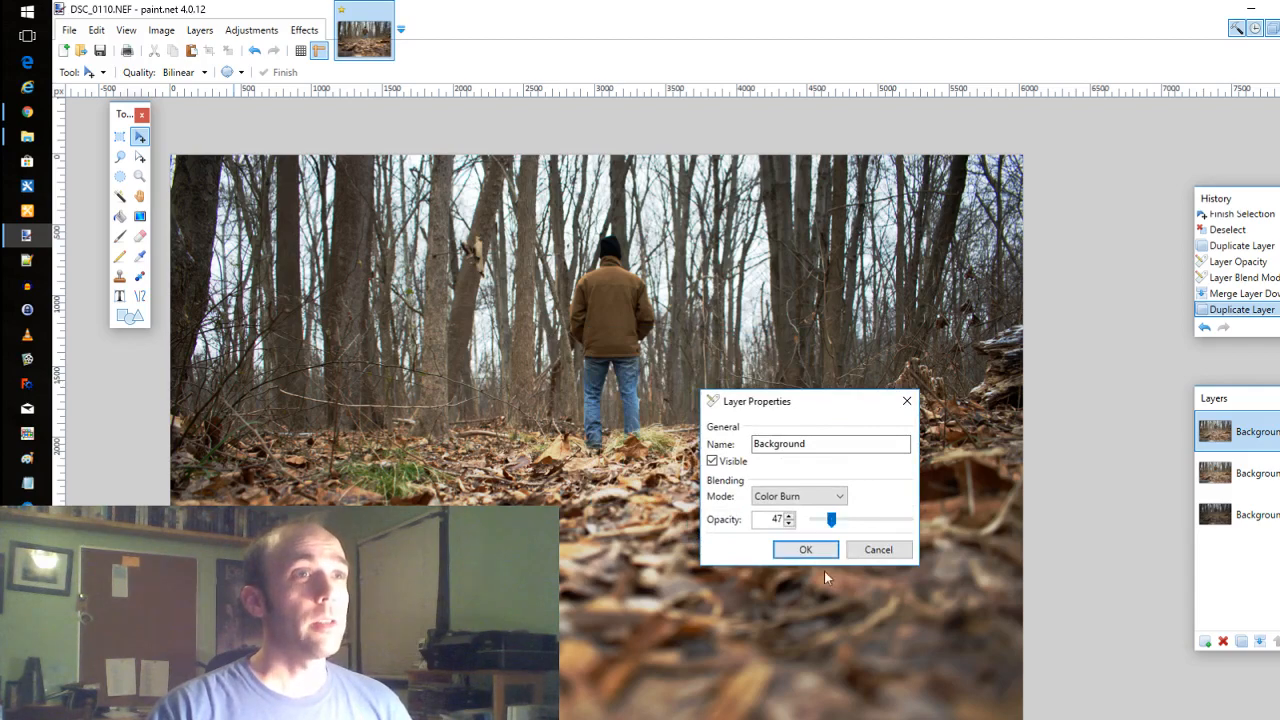
{"action": "left_click", "coordinate": [805, 549]}
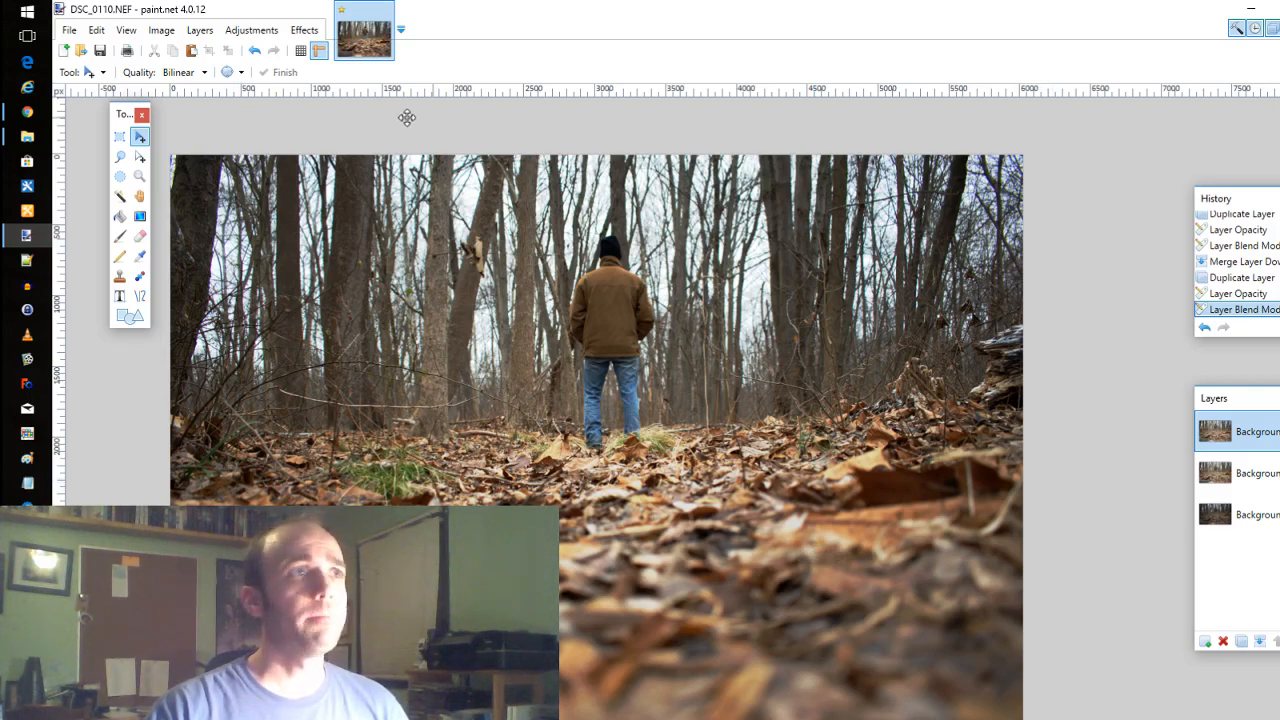
Merge the Color Burn layer down into the brightened layer below it.
{"action": "left_click", "coordinate": [303, 33]}
{"action": "left_click", "coordinate": [1124, 360]}
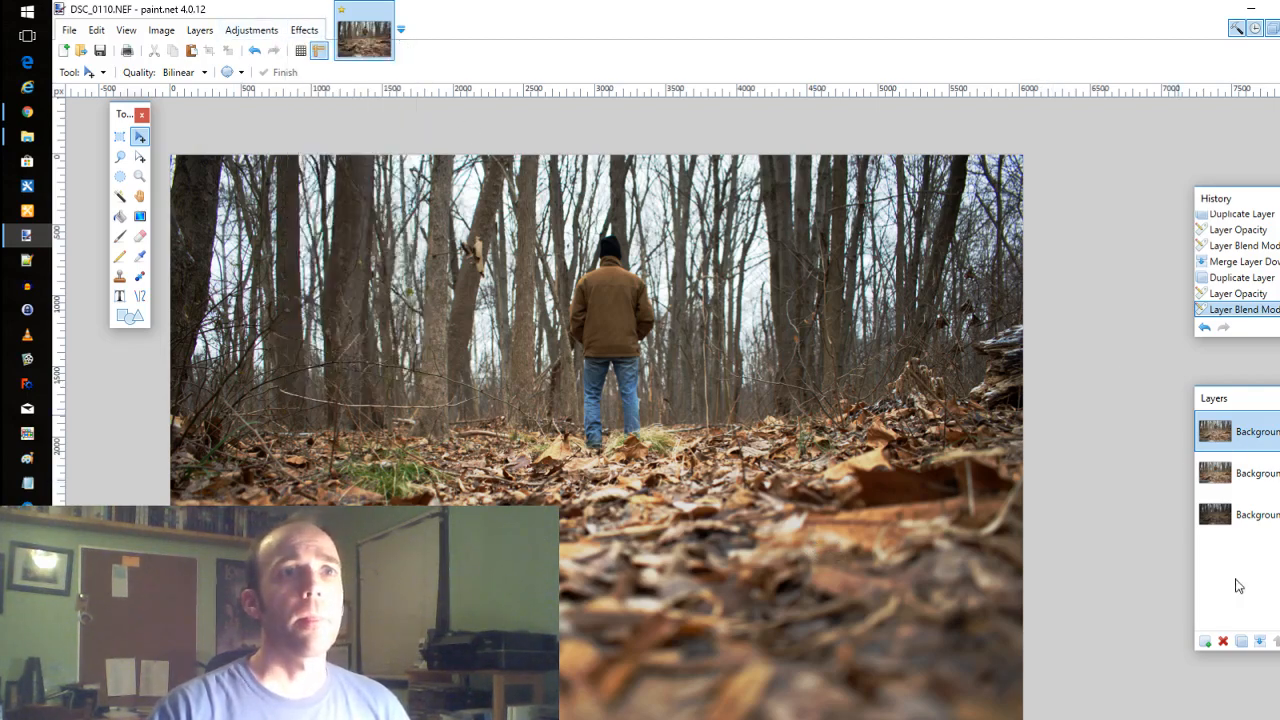
{"action": "left_click", "coordinate": [1259, 641]}
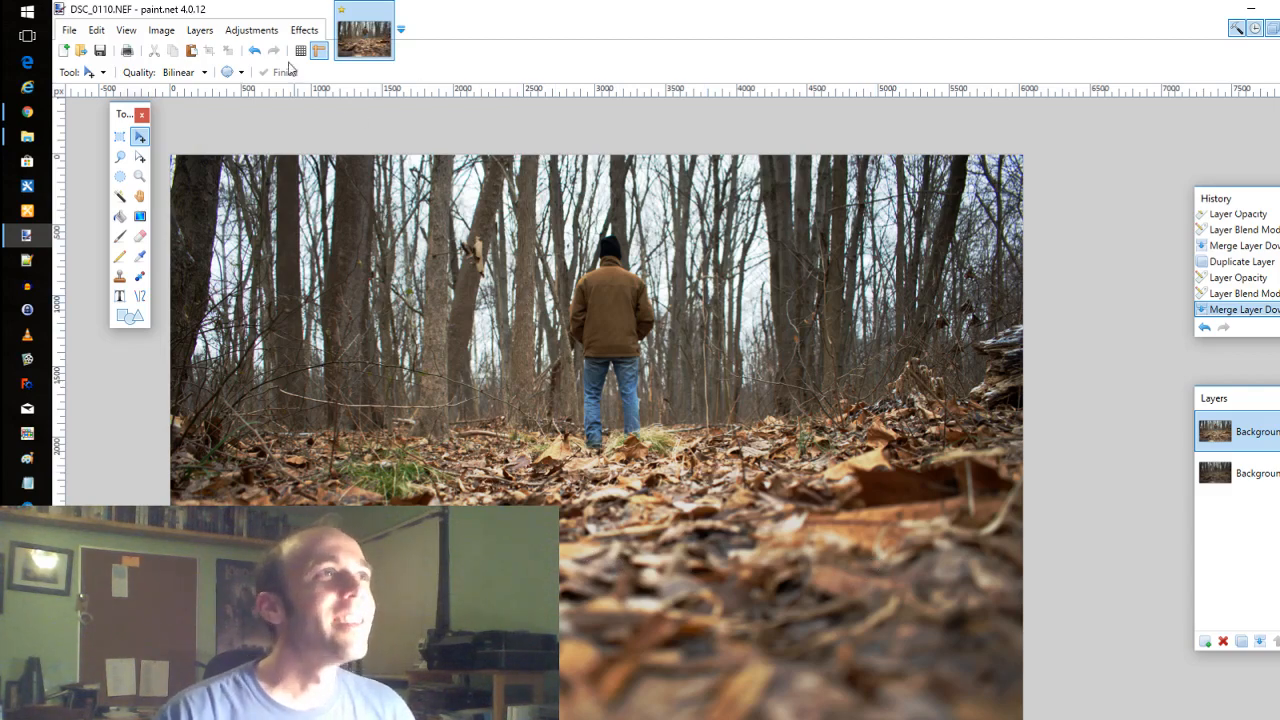
Apply the Vibrance adjustment to the merged layer with a moderately raised strength.
{"action": "left_click", "coordinate": [262, 32]}
{"action": "left_click", "coordinate": [266, 365]}
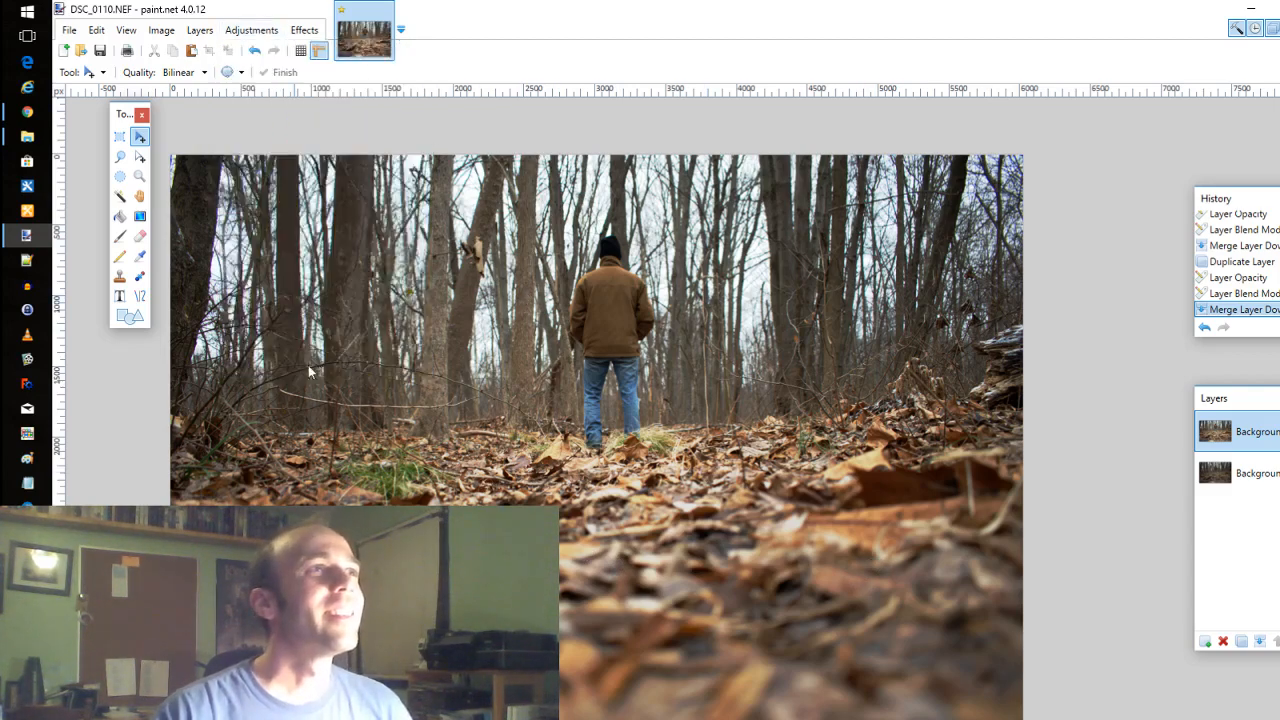
{"action": "mouse_move", "coordinate": [659, 421]}
{"action": "left_mouse_down"}
{"action": "mouse_move", "coordinate": [696, 427]}
{"action": "mouse_move", "coordinate": [667, 424]}
{"action": "mouse_move", "coordinate": [682, 424]}
{"action": "left_mouse_up"}
{"action": "left_click", "coordinate": [716, 450]}
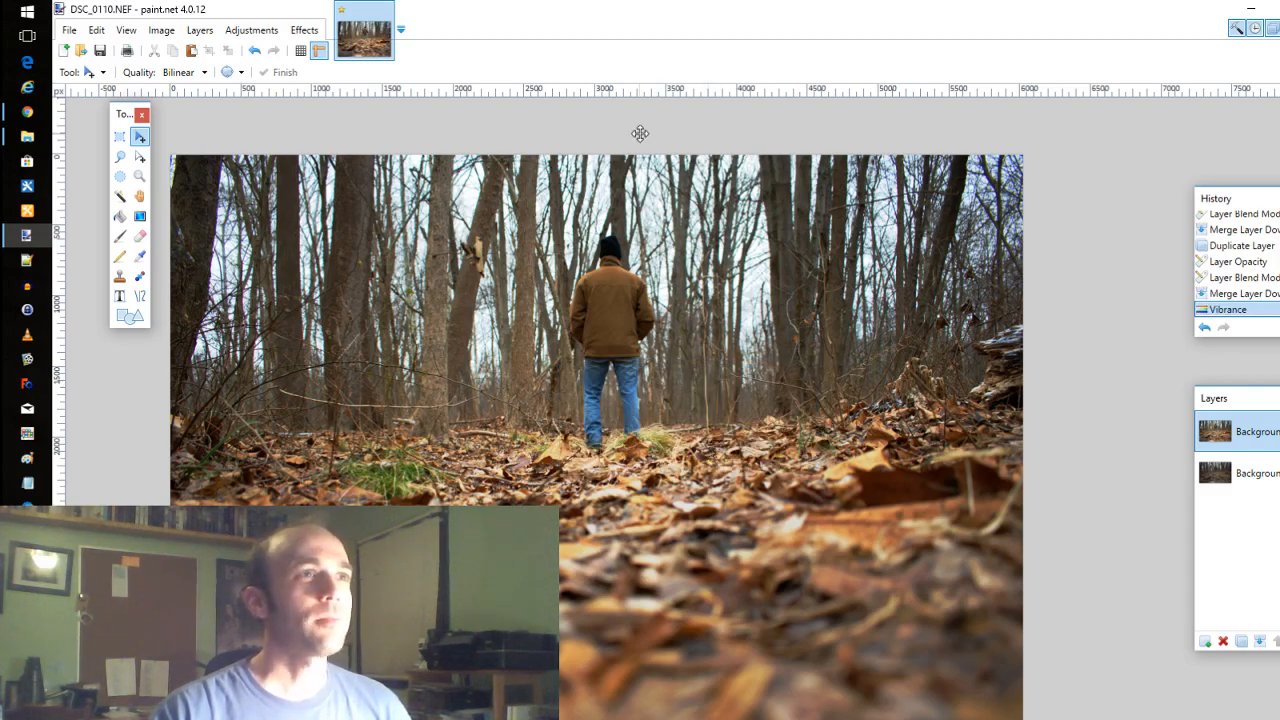
Sharpen the merged photo layer with the Sharpen effect at an amount of 5.
{"action": "left_click", "coordinate": [304, 30]}
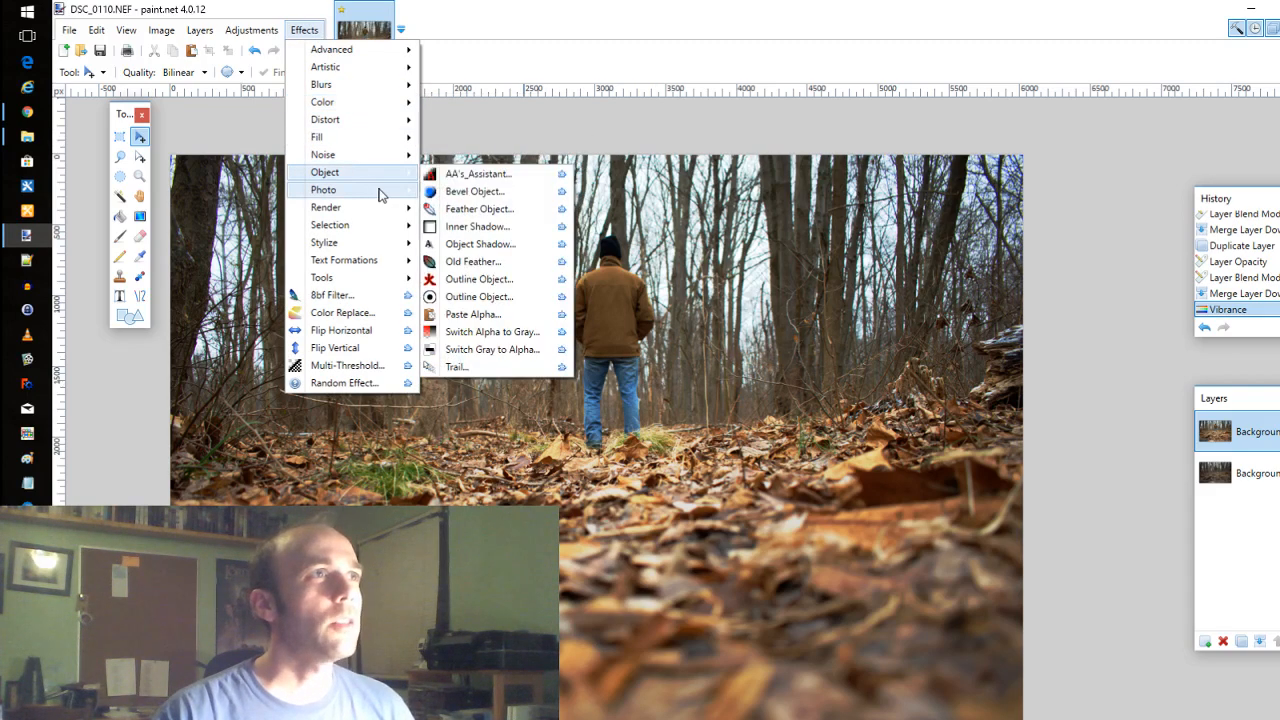
{"action": "mouse_move", "coordinate": [380, 192]}
{"action": "left_click", "coordinate": [493, 367]}
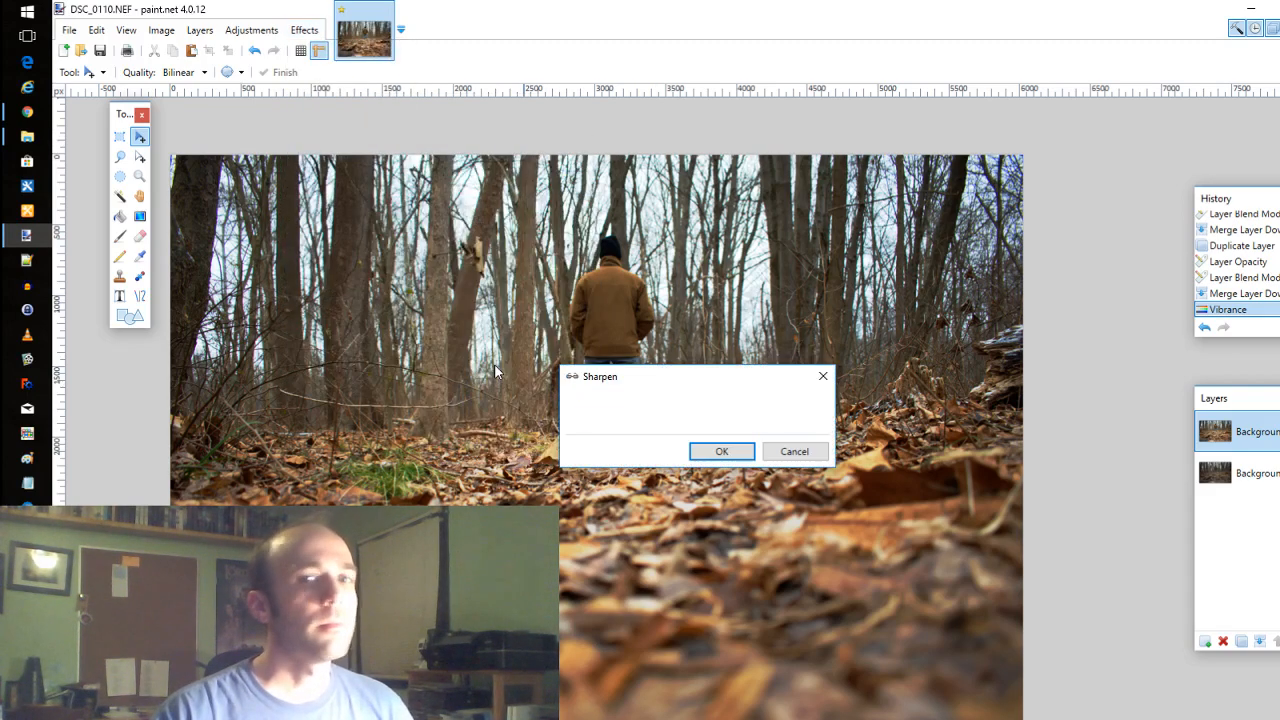
{"action": "left_click_drag", "start_coordinate": [585, 419], "coordinate": [619, 425]}
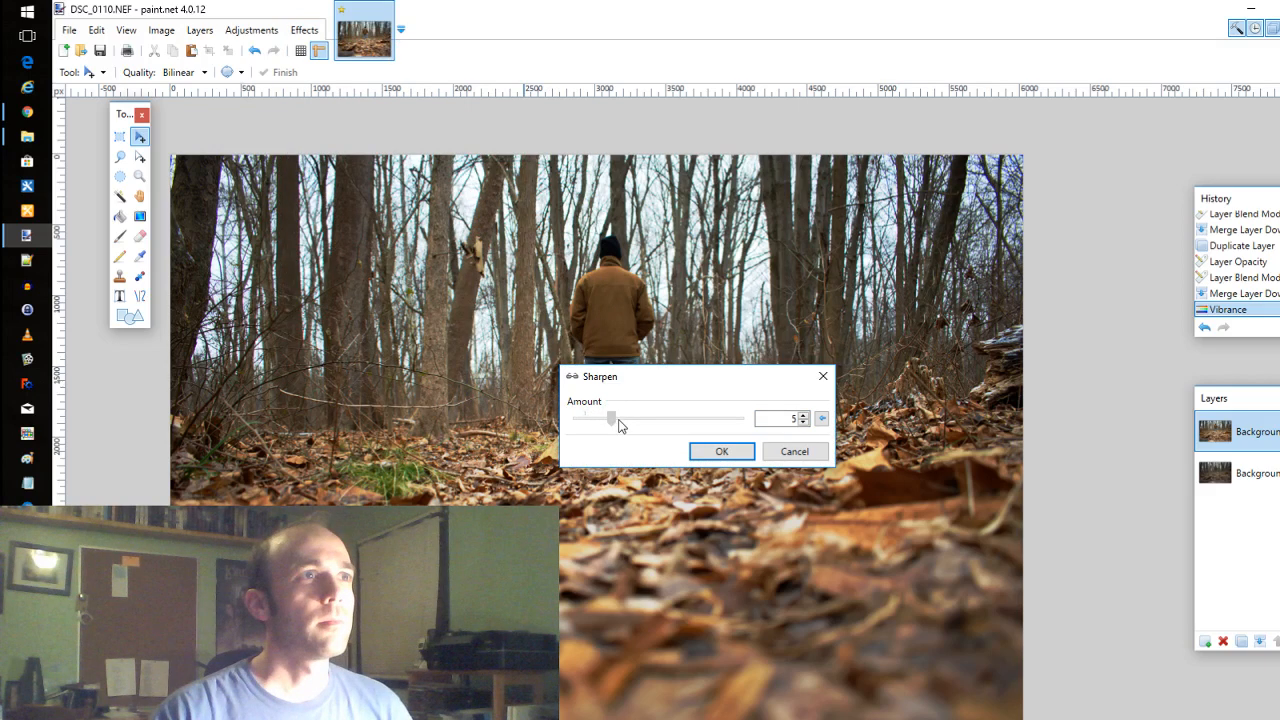
{"action": "left_click", "coordinate": [717, 451]}
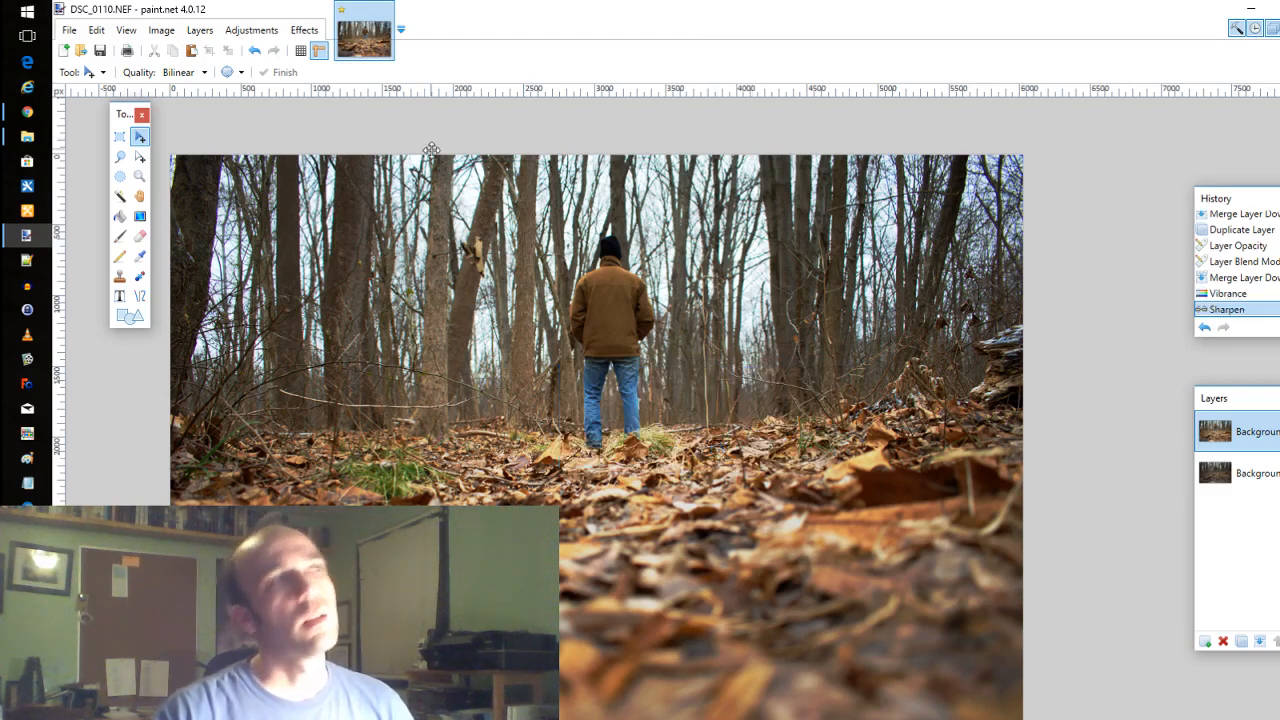
Darken the photo's edges with the Vignette EH effect, adjusting its radius and setting the density to 0.94.
{"action": "left_click", "coordinate": [304, 30]}
{"action": "mouse_move", "coordinate": [333, 215]}
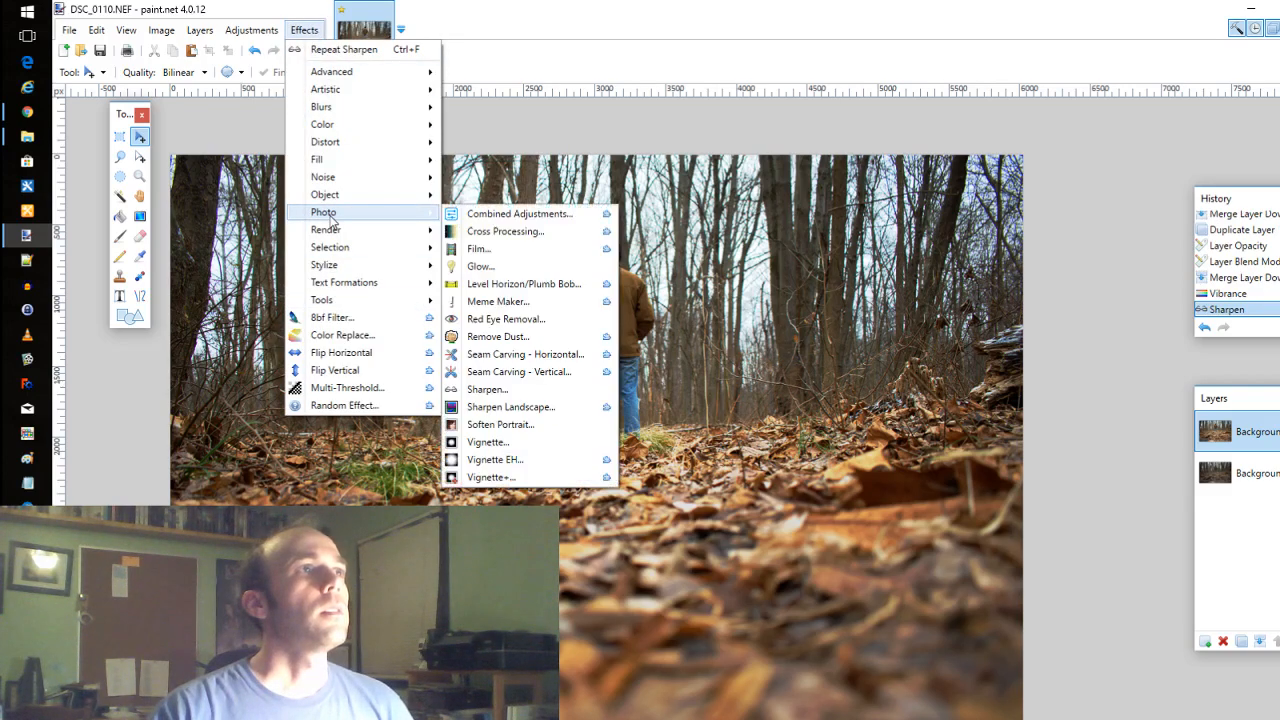
{"action": "left_click", "coordinate": [521, 460]}
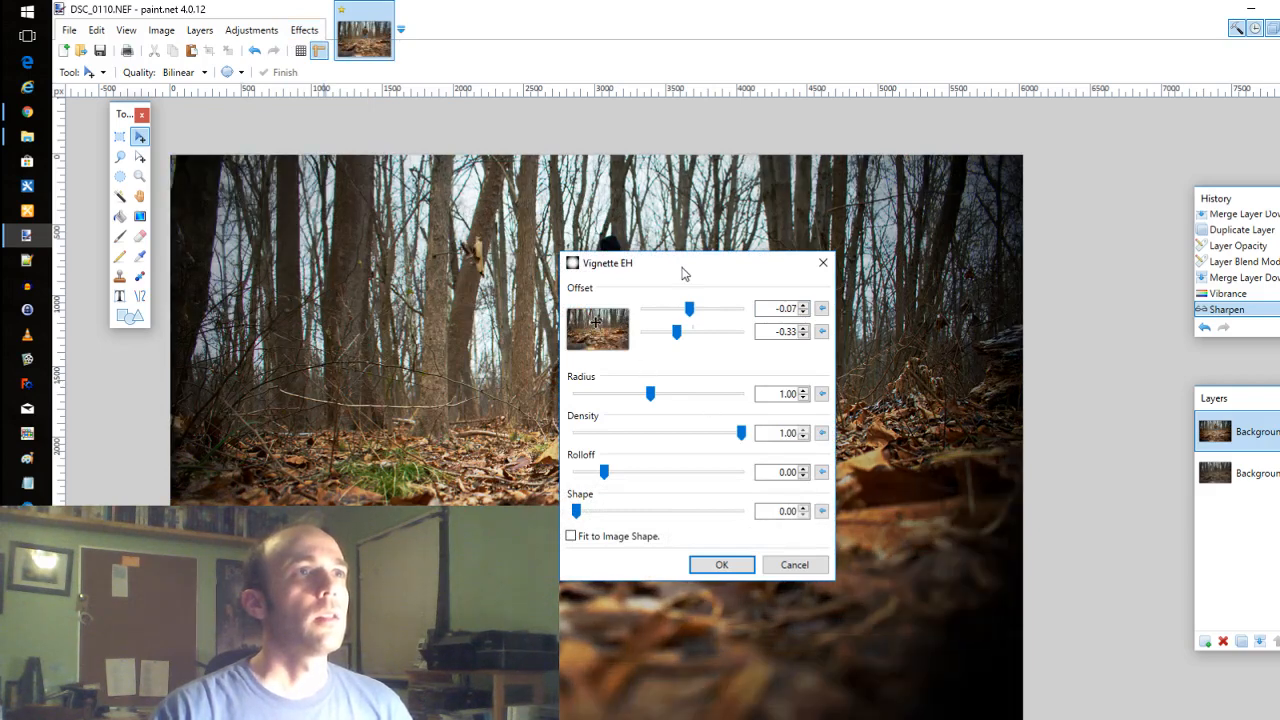
{"action": "left_click_drag", "start_coordinate": [688, 265], "coordinate": [627, 505]}
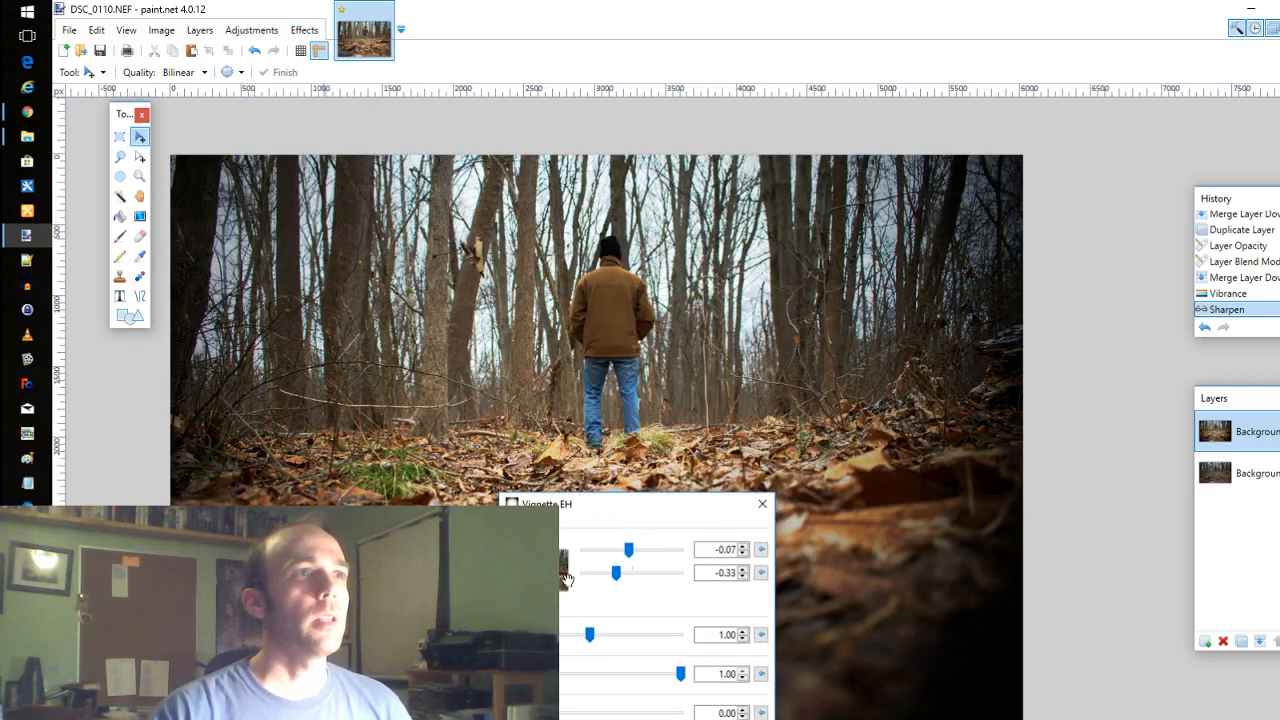
{"action": "left_click_drag", "start_coordinate": [590, 634], "coordinate": [596, 636]}
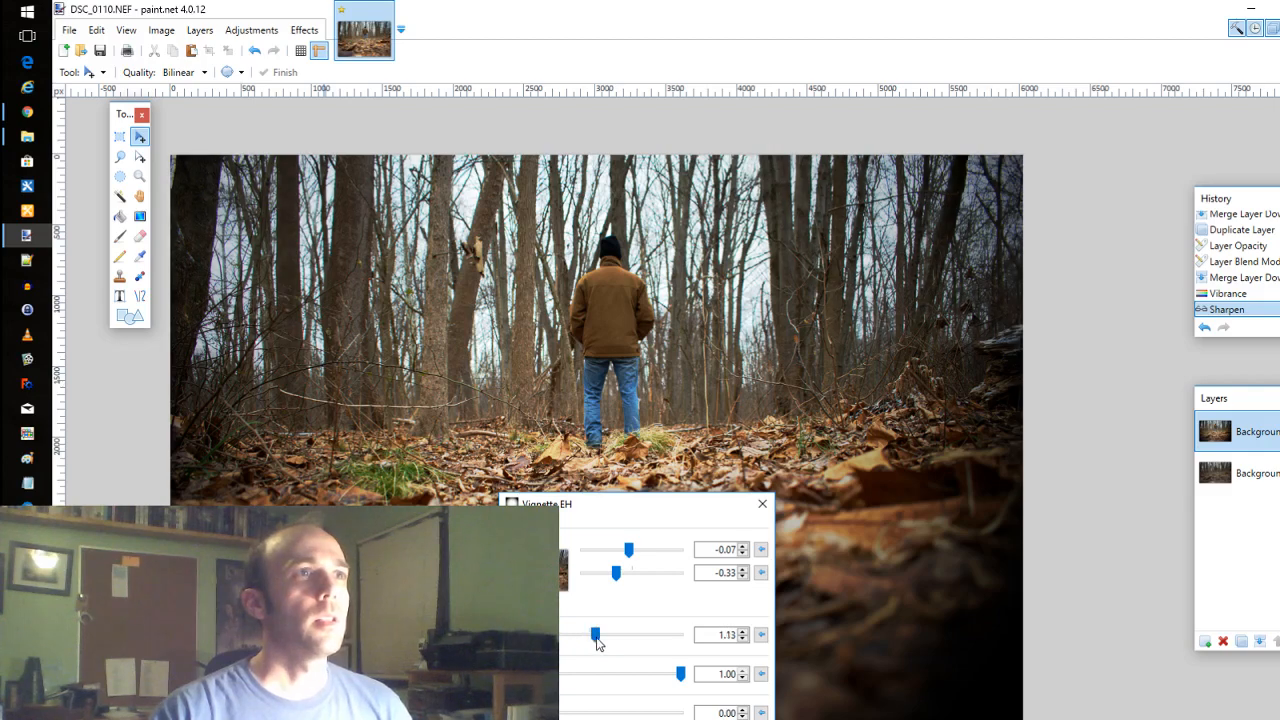
{"action": "left_click_drag", "start_coordinate": [596, 636], "coordinate": [582, 636]}
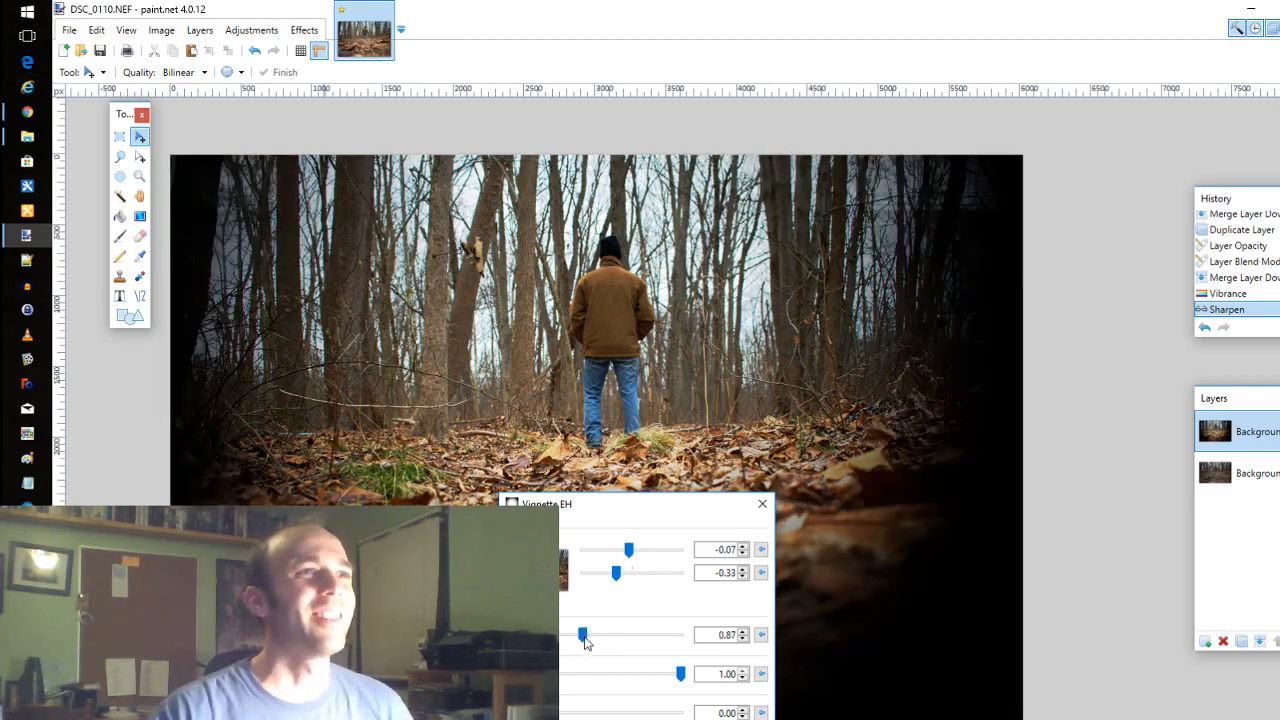
{"action": "left_click_drag", "start_coordinate": [680, 674], "coordinate": [676, 678]}
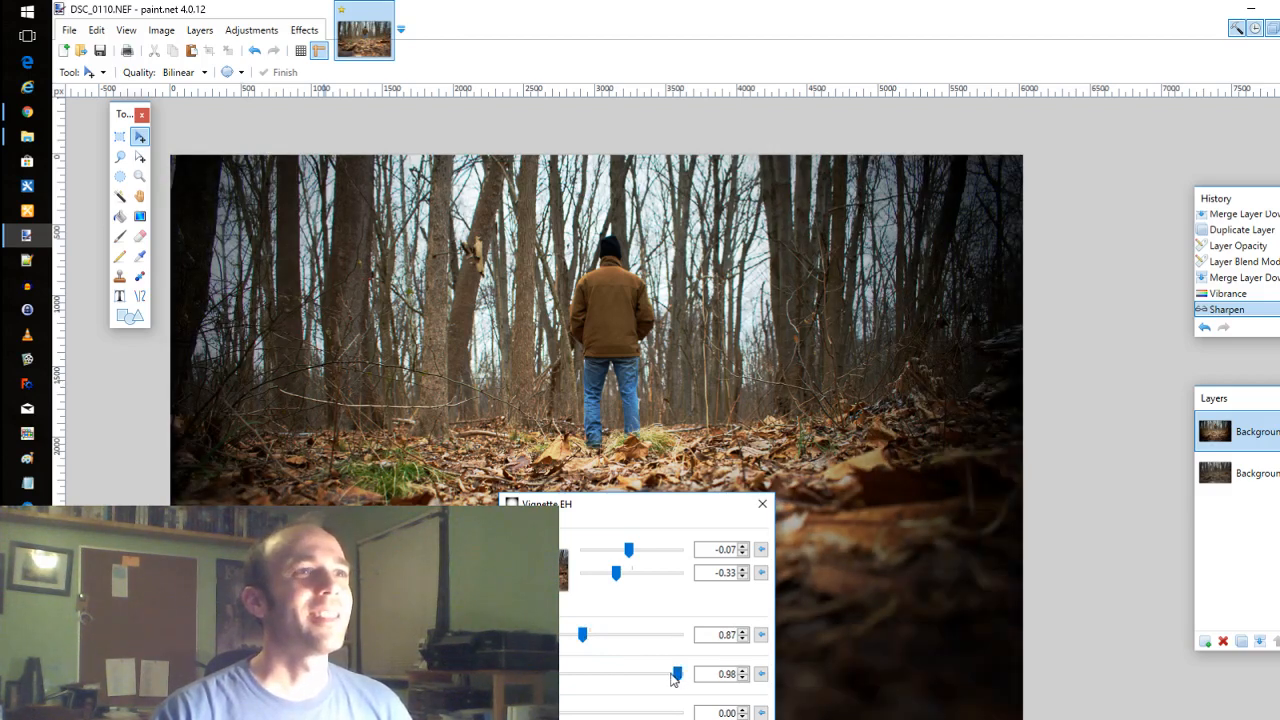
{"action": "left_click_drag", "start_coordinate": [672, 678], "coordinate": [675, 679]}
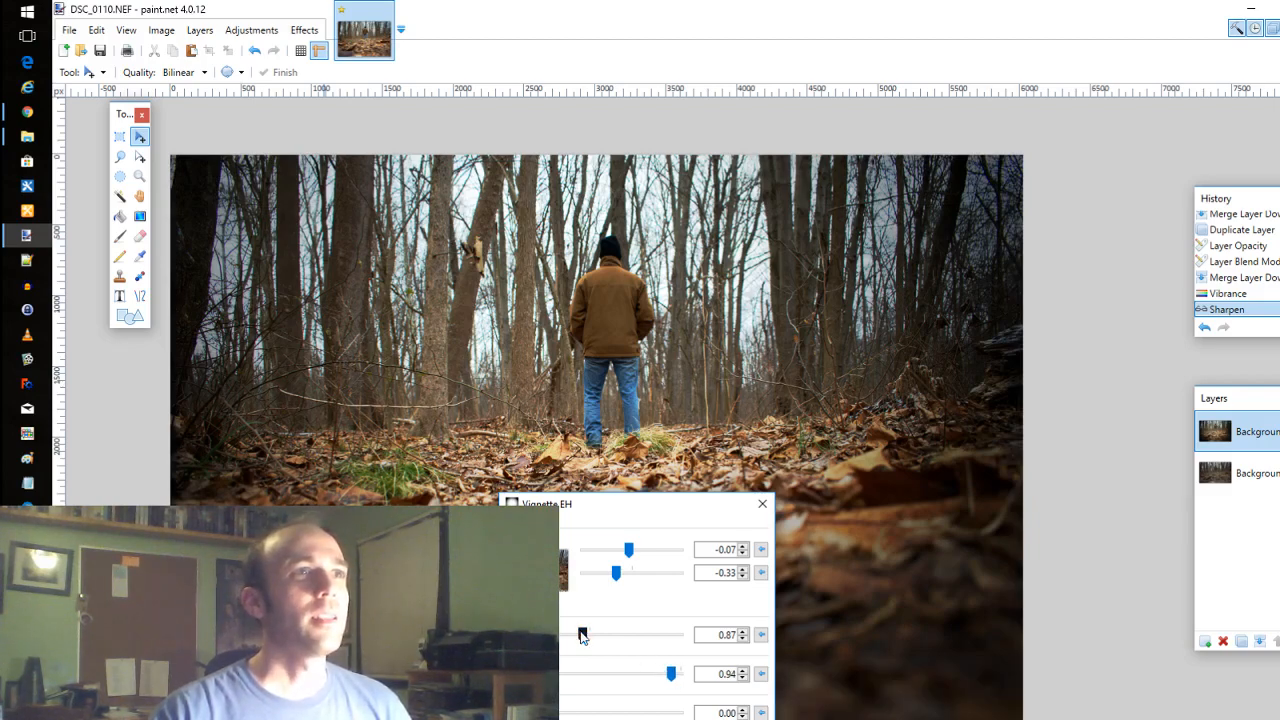
{"action": "left_click", "coordinate": [665, 717]}
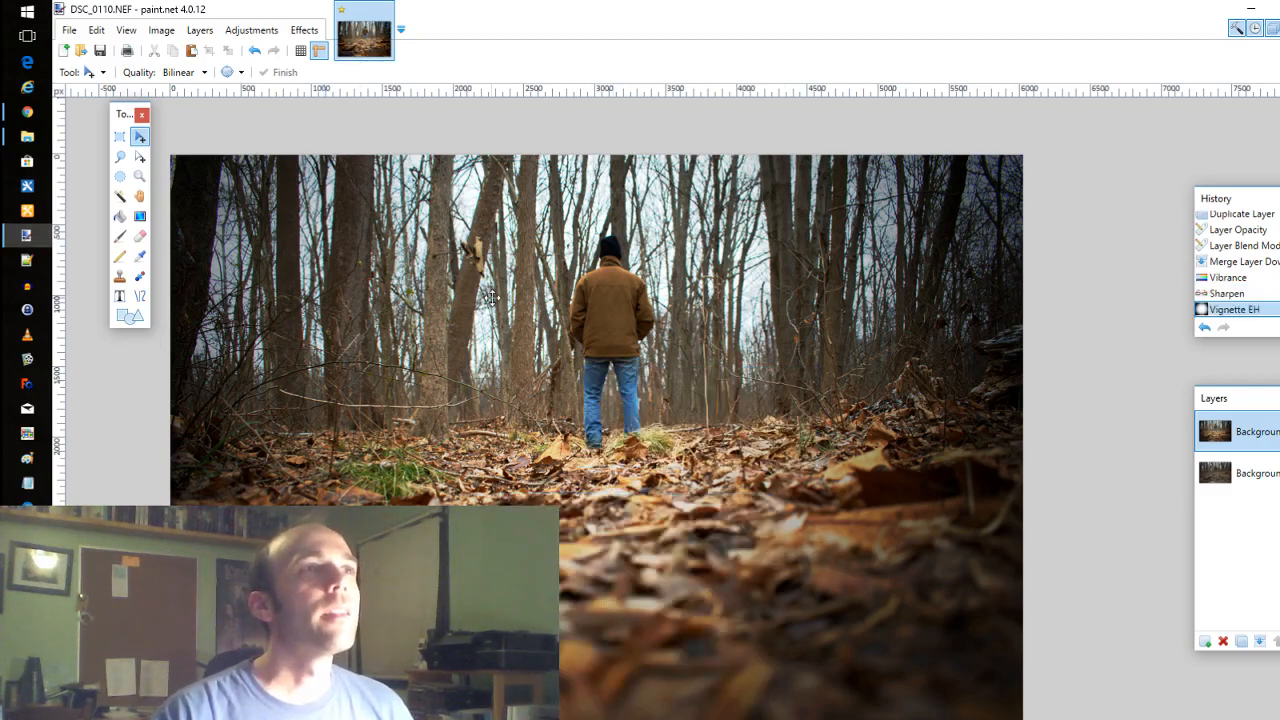
Start saving the edited photo under a new name and choose JPEG as the file type.
{"action": "left_click", "coordinate": [70, 30]}
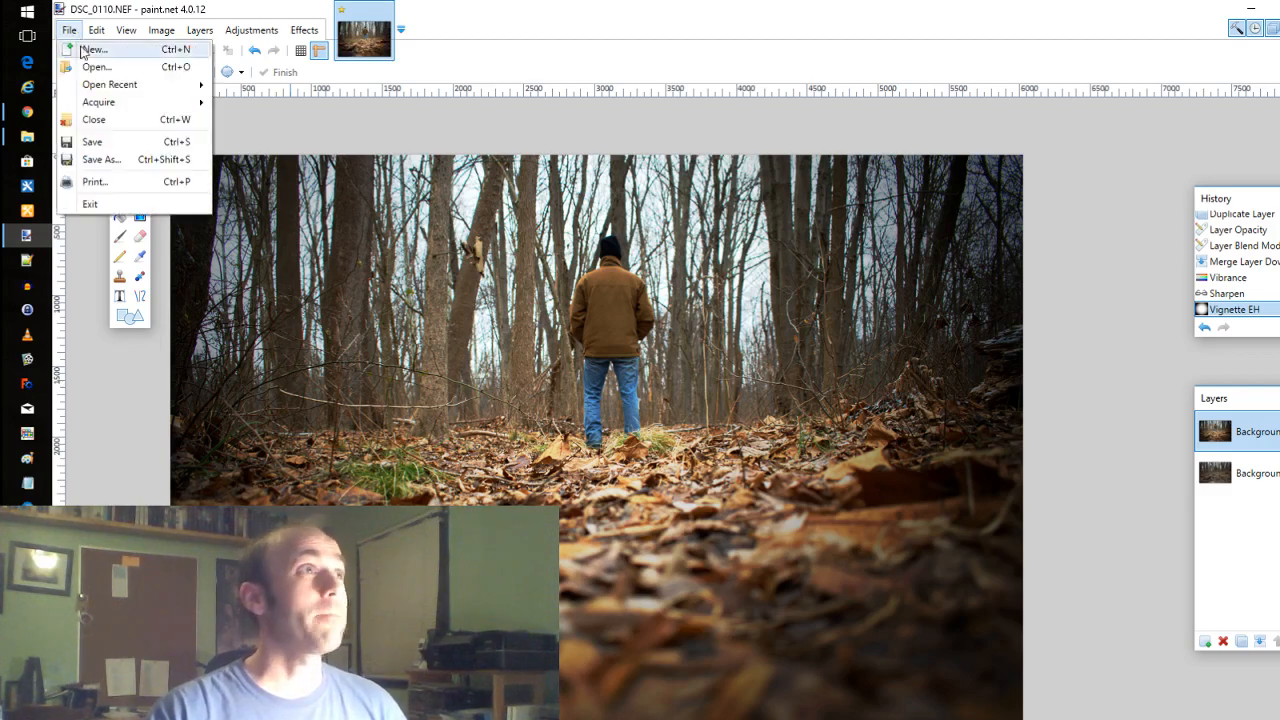
{"action": "left_click", "coordinate": [120, 157]}
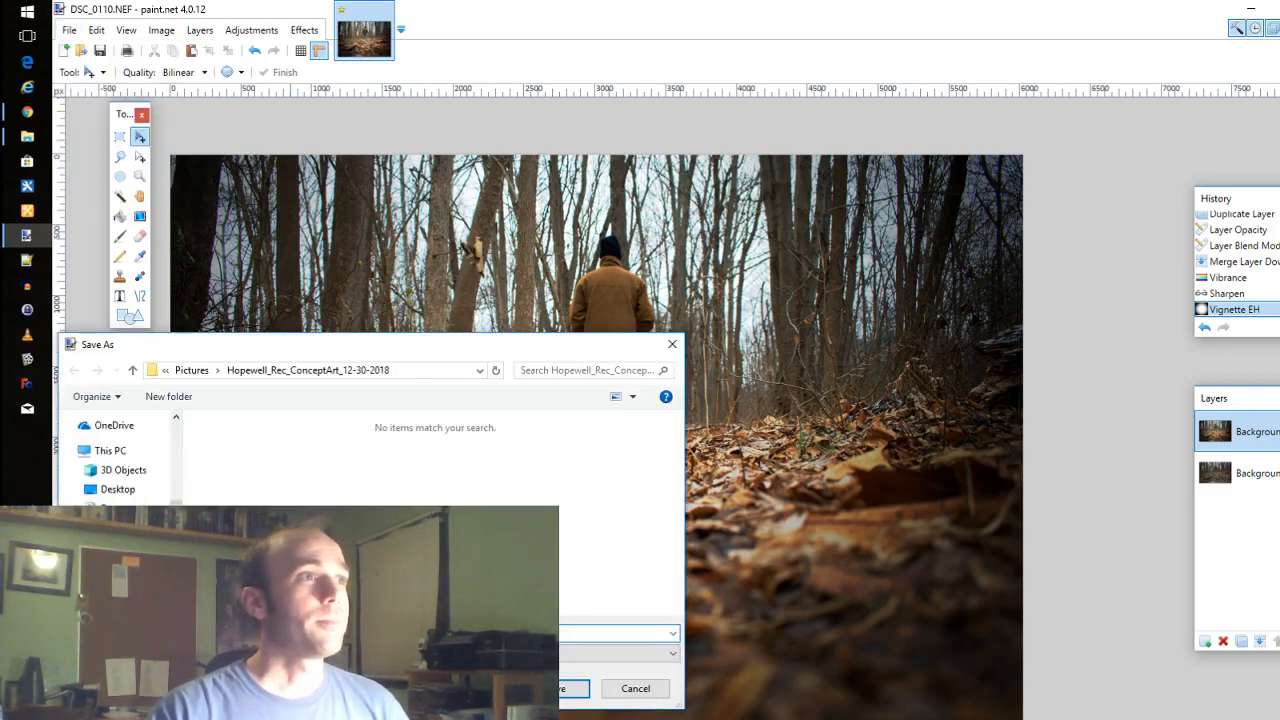
{"action": "left_click", "coordinate": [450, 653]}
{"action": "left_click", "coordinate": [450, 716]}
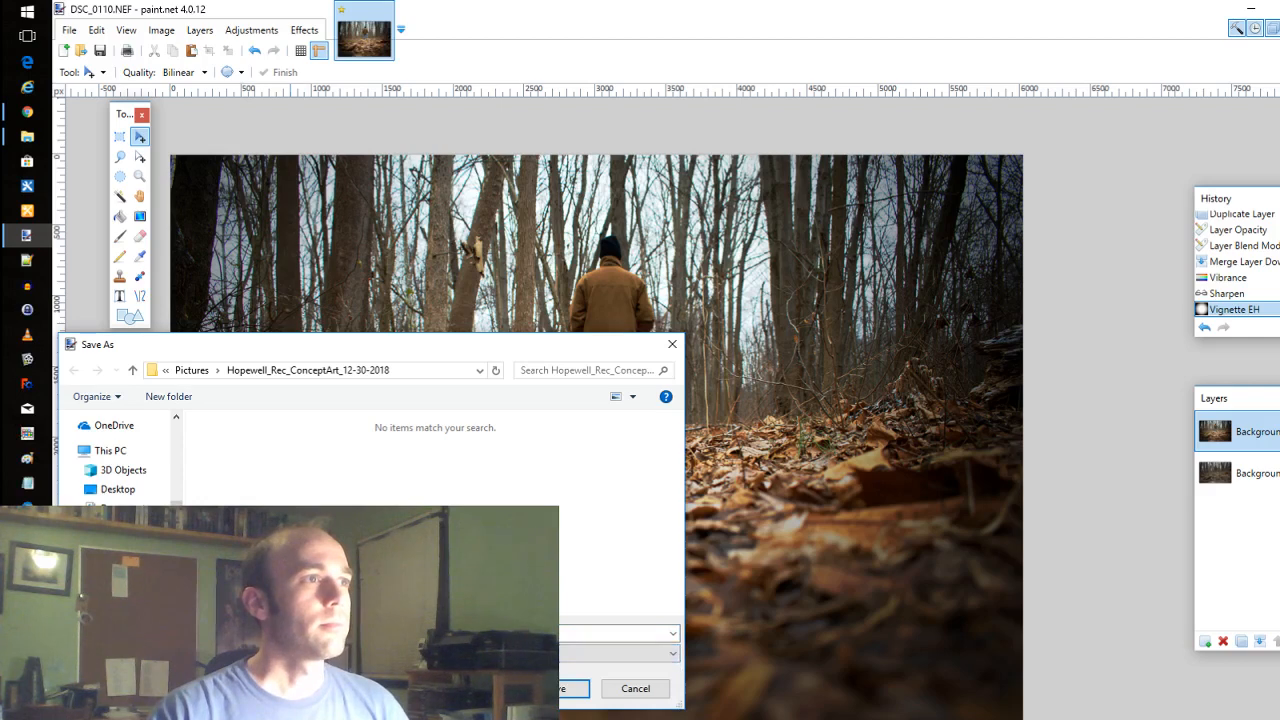
{"action": "left_click", "coordinate": [450, 653]}
{"action": "left_click", "coordinate": [450, 703]}
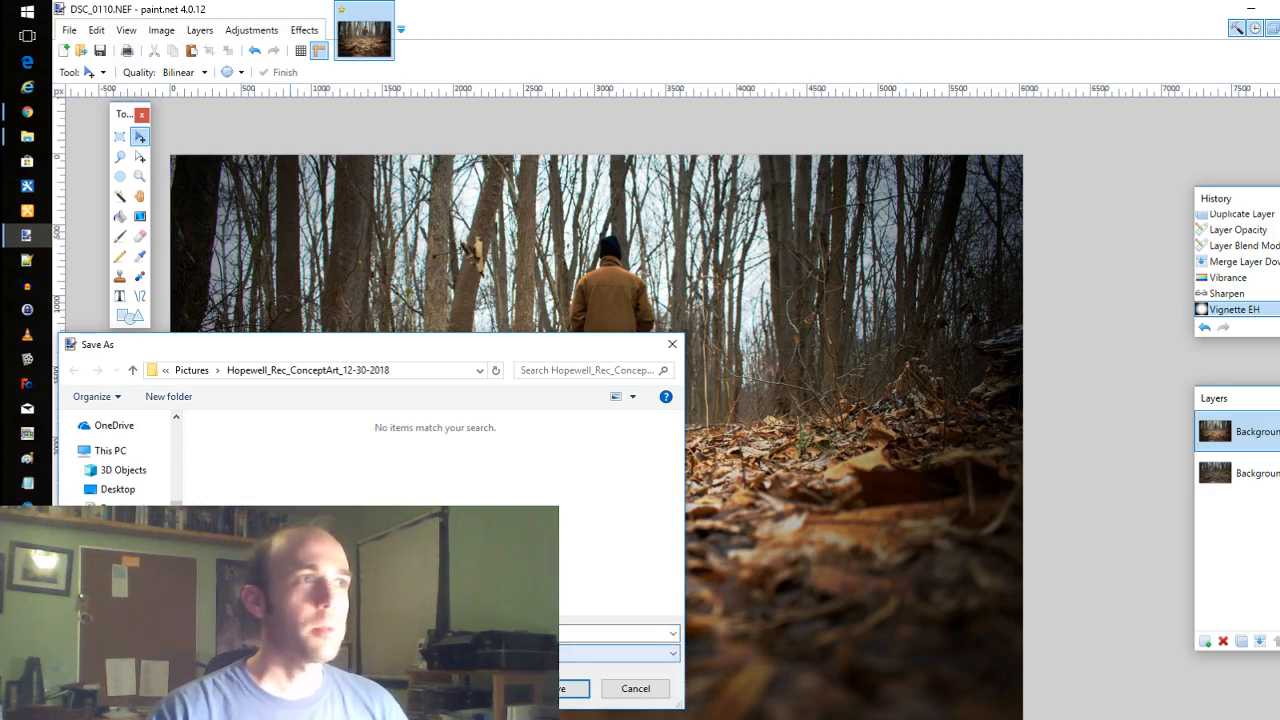
{"action": "left_click", "coordinate": [450, 633]}
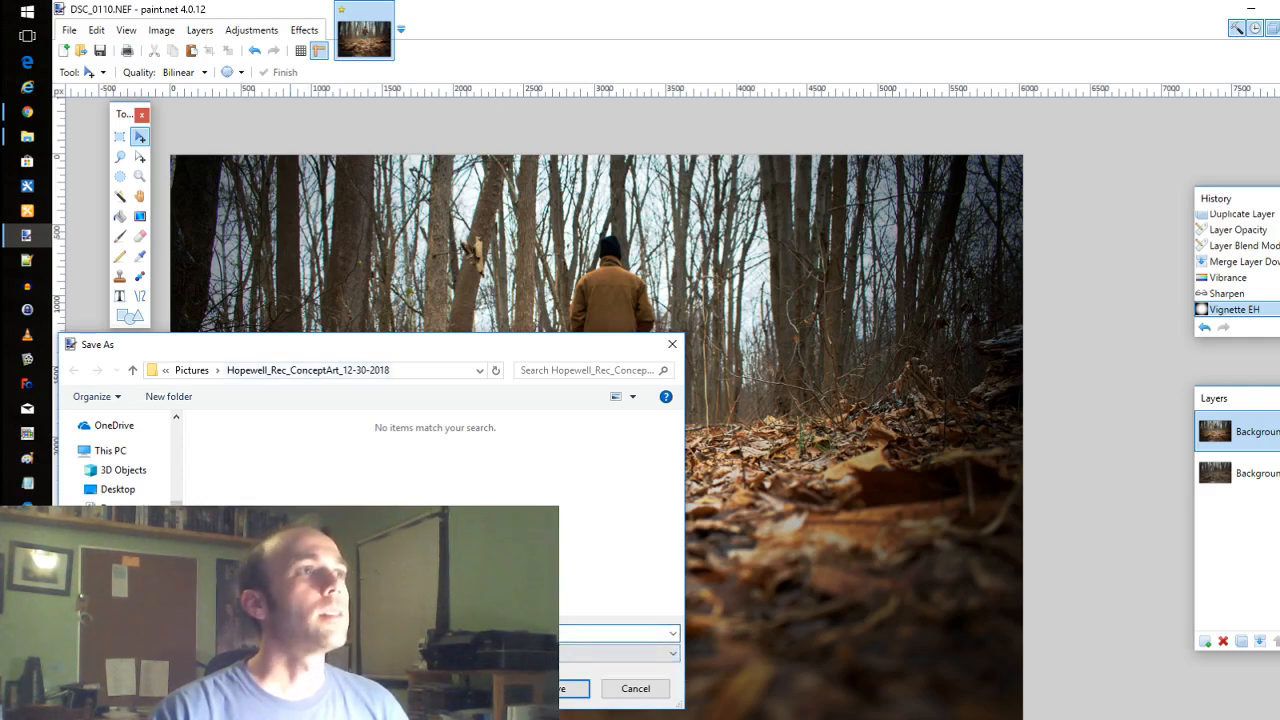
Create a folder named FINISHED inside Hopewell_Rec_ConceptArt_12-30-2018 and open it as the save location.
{"action": "mouse_move", "coordinate": [405, 686]}
{"action": "left_click", "coordinate": [580, 521]}
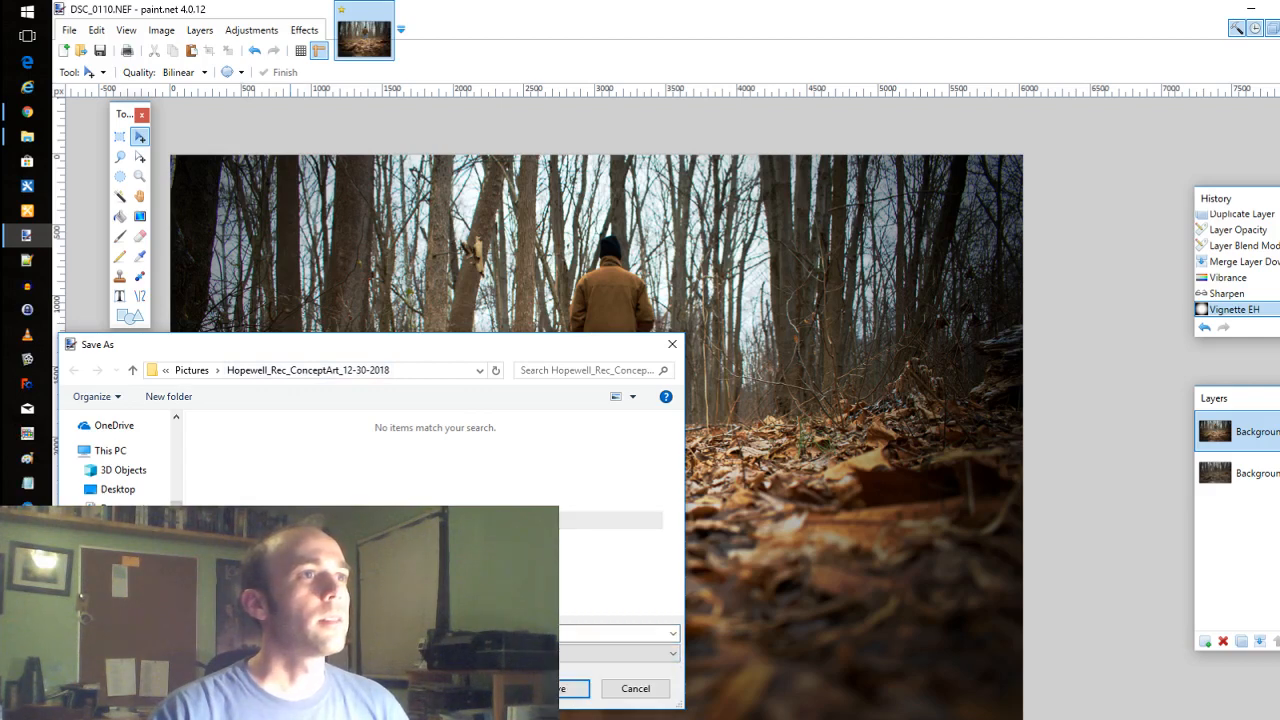
{"action": "type", "text": "FINISHED"}
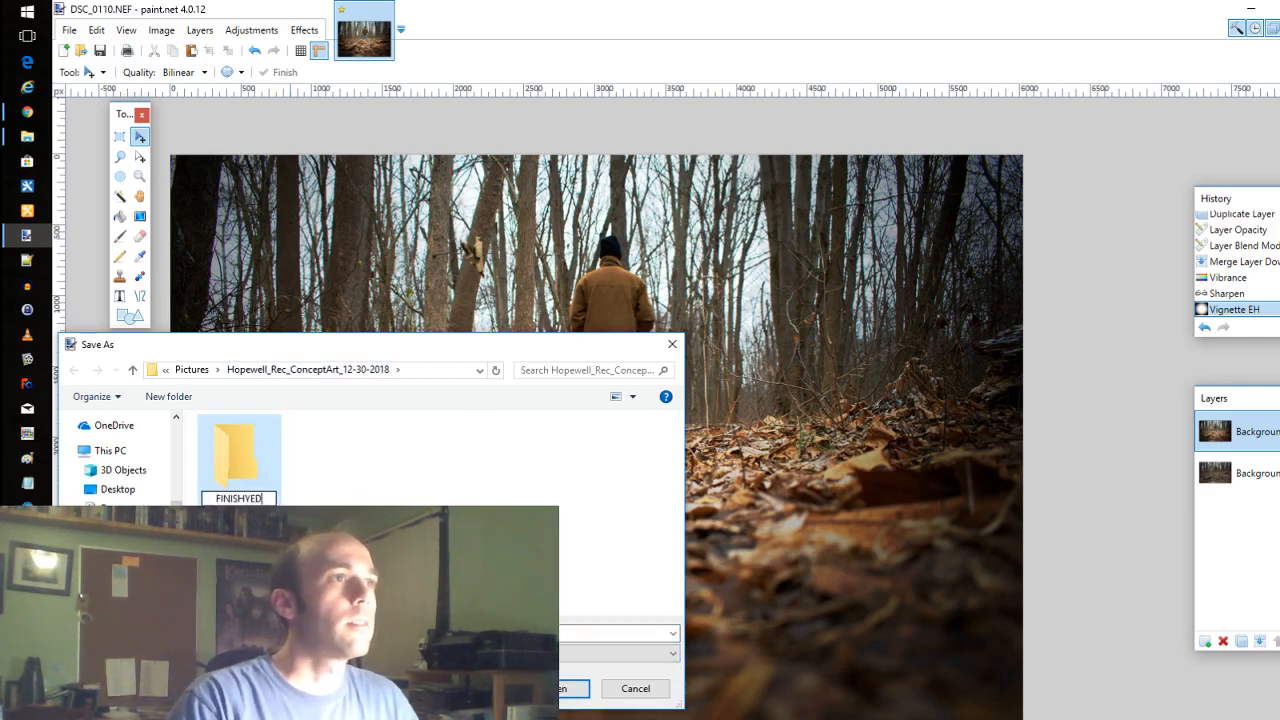
{"action": "key", "text": "Return"}
{"action": "key", "text": "Return"}
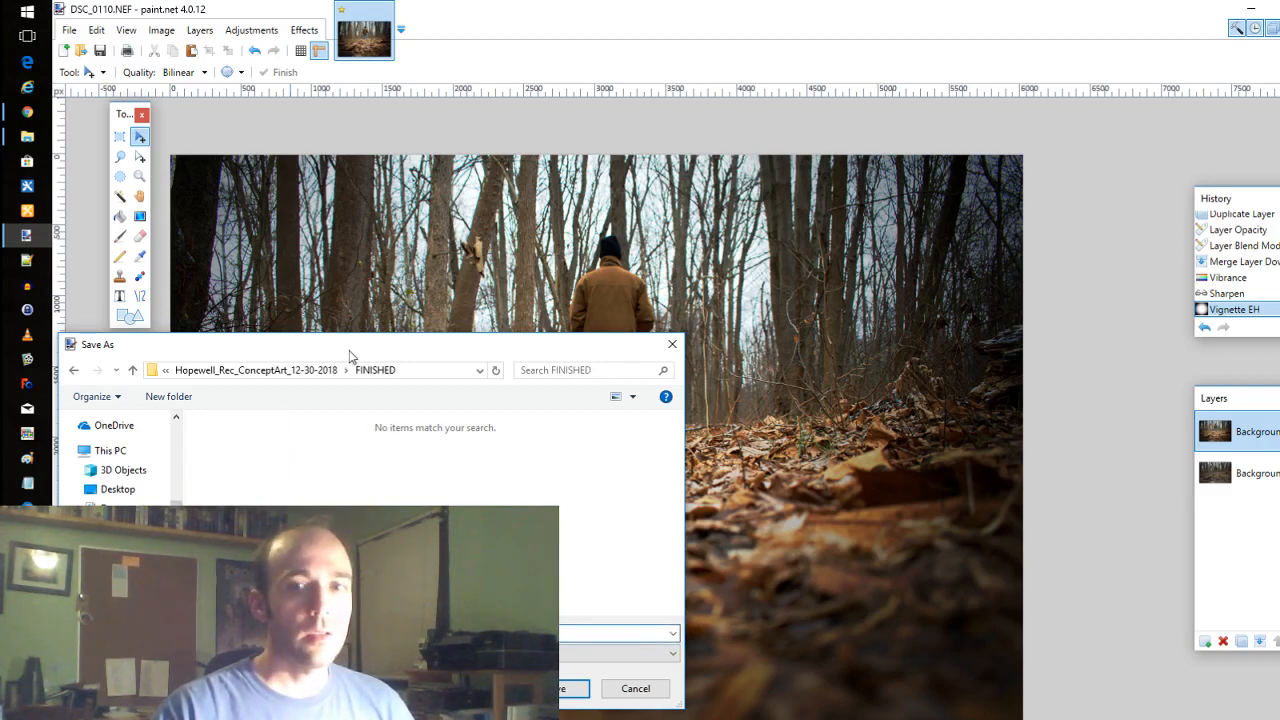
Save the photo as ALONE_1.jpg in the FINISHED folder, flattening the image to a single layer.
{"action": "left_click_drag", "start_coordinate": [350, 353], "coordinate": [515, 500]}
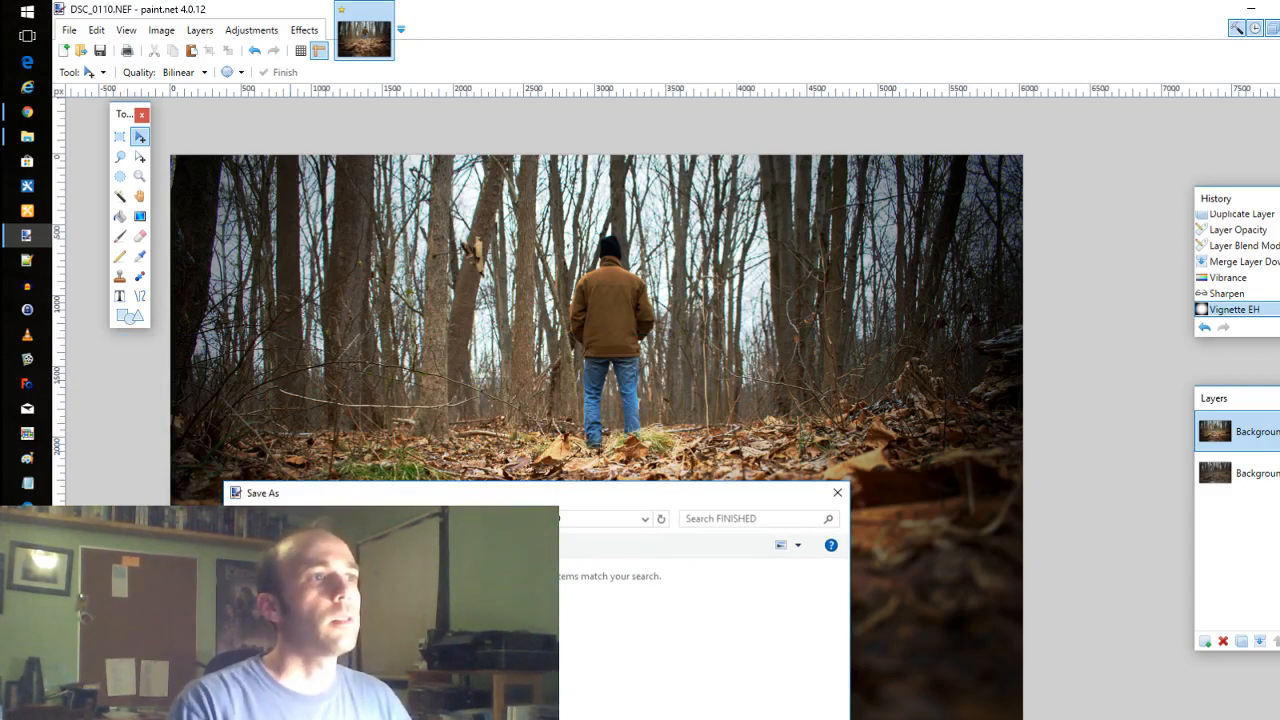
{"action": "key", "text": "Return"}
{"action": "left_click", "coordinate": [845, 573]}
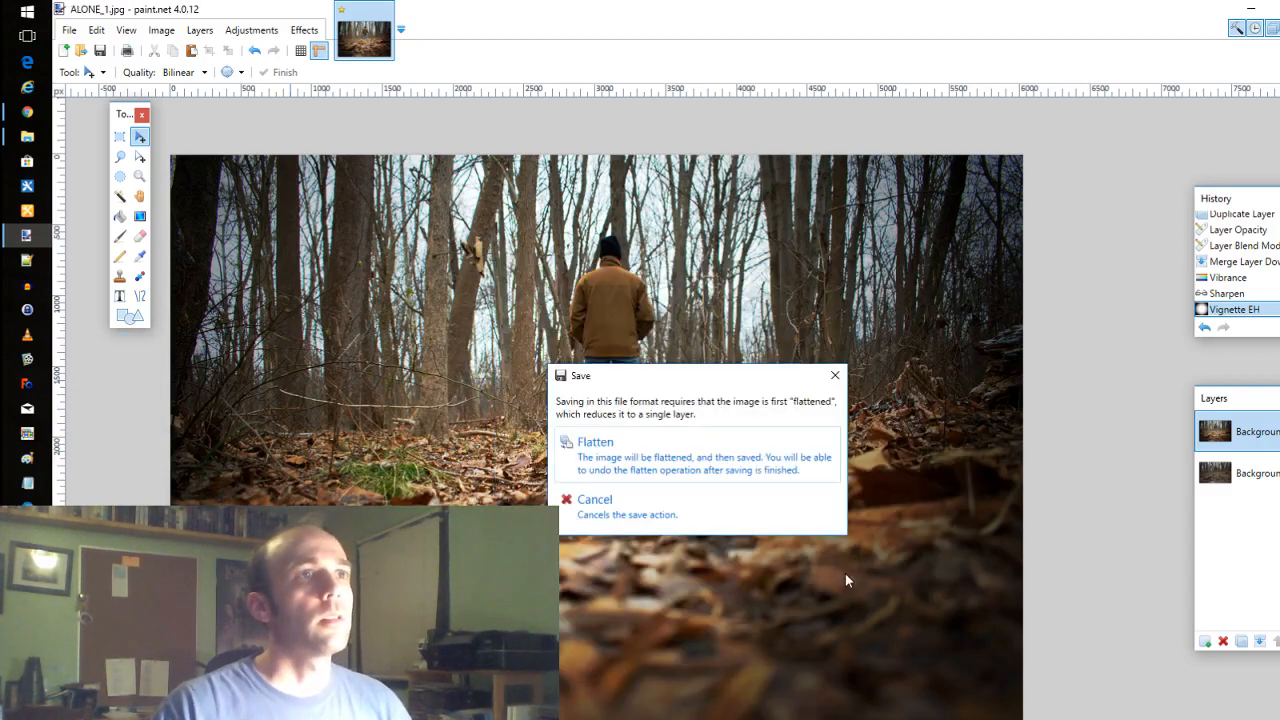
{"action": "left_click", "coordinate": [705, 450]}
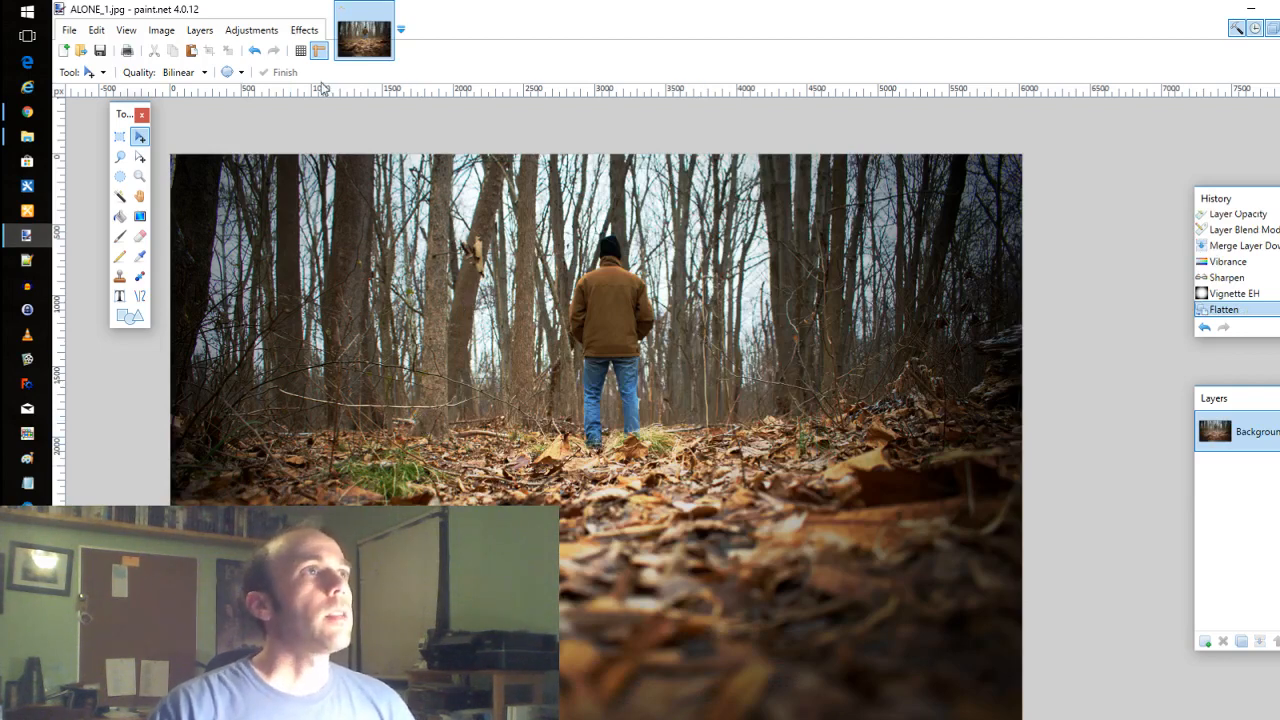
Convert the flattened photo to black and white.
{"action": "left_click", "coordinate": [251, 30]}
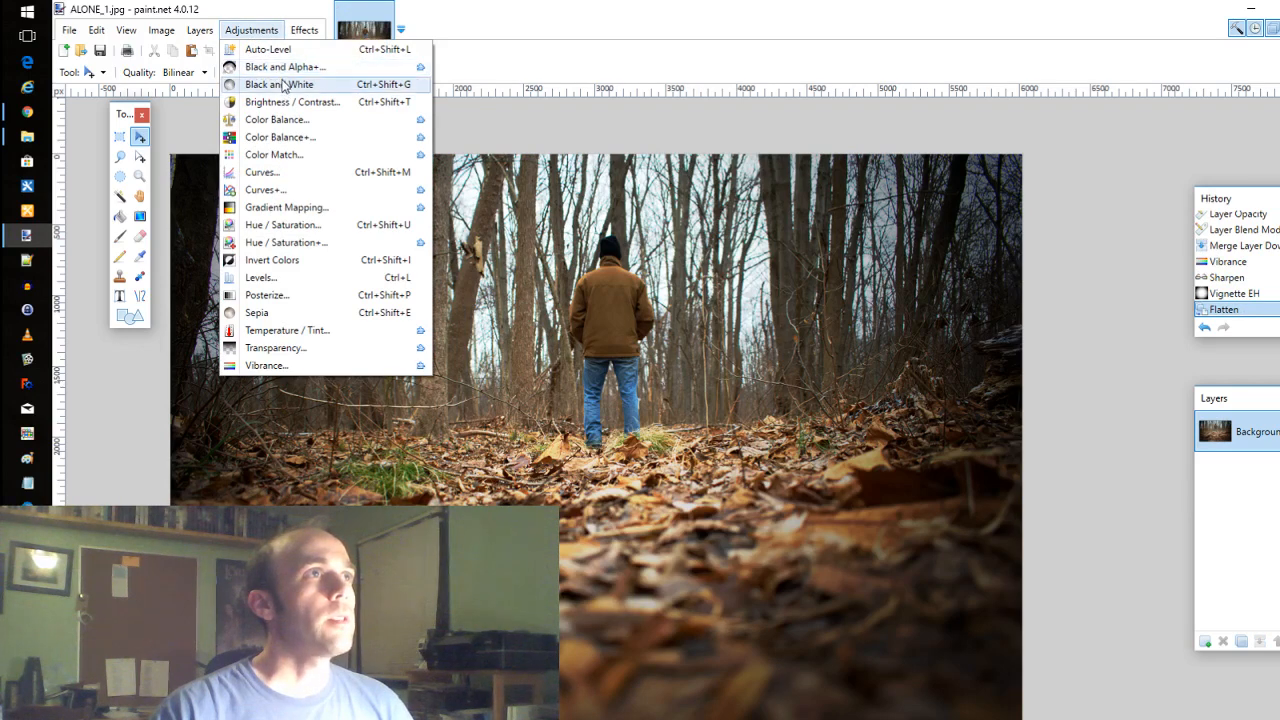
{"action": "left_click", "coordinate": [284, 86]}
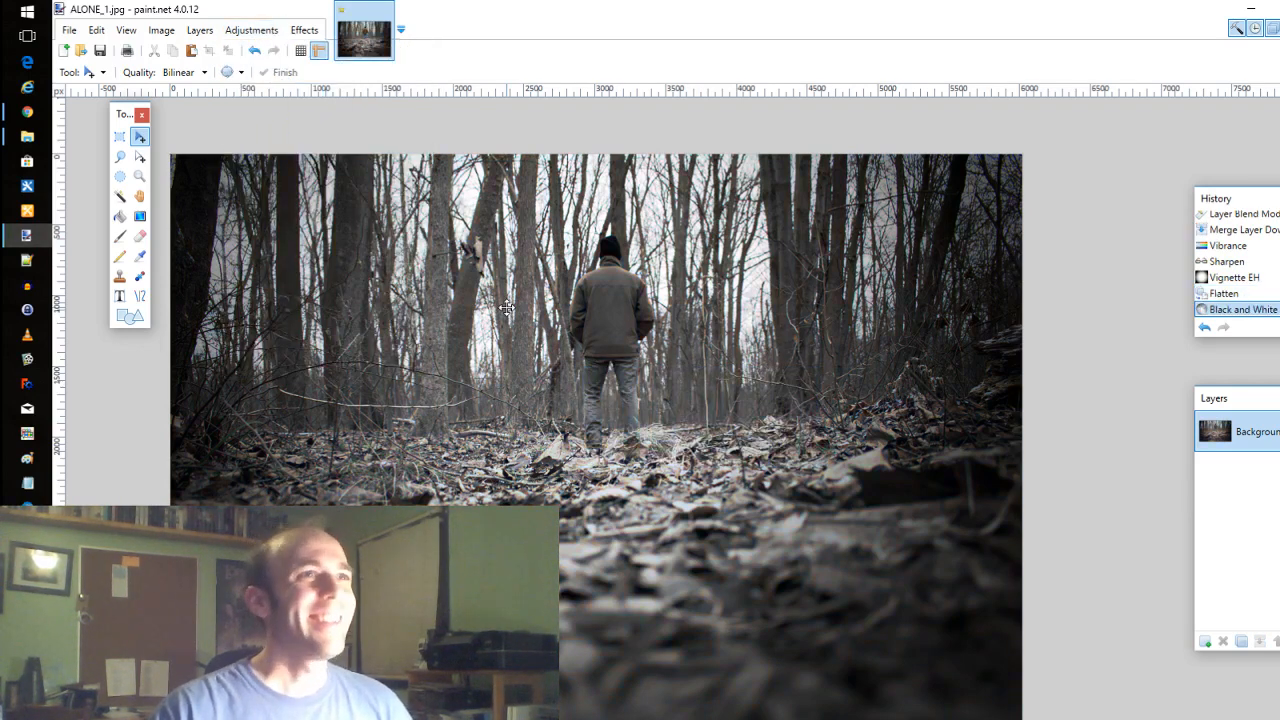
Apply a Luminosity Curves adjustment to the black-and-white photo, with one shadow and one highlight point raised slightly above the diagonal.
{"action": "left_click", "coordinate": [251, 30]}
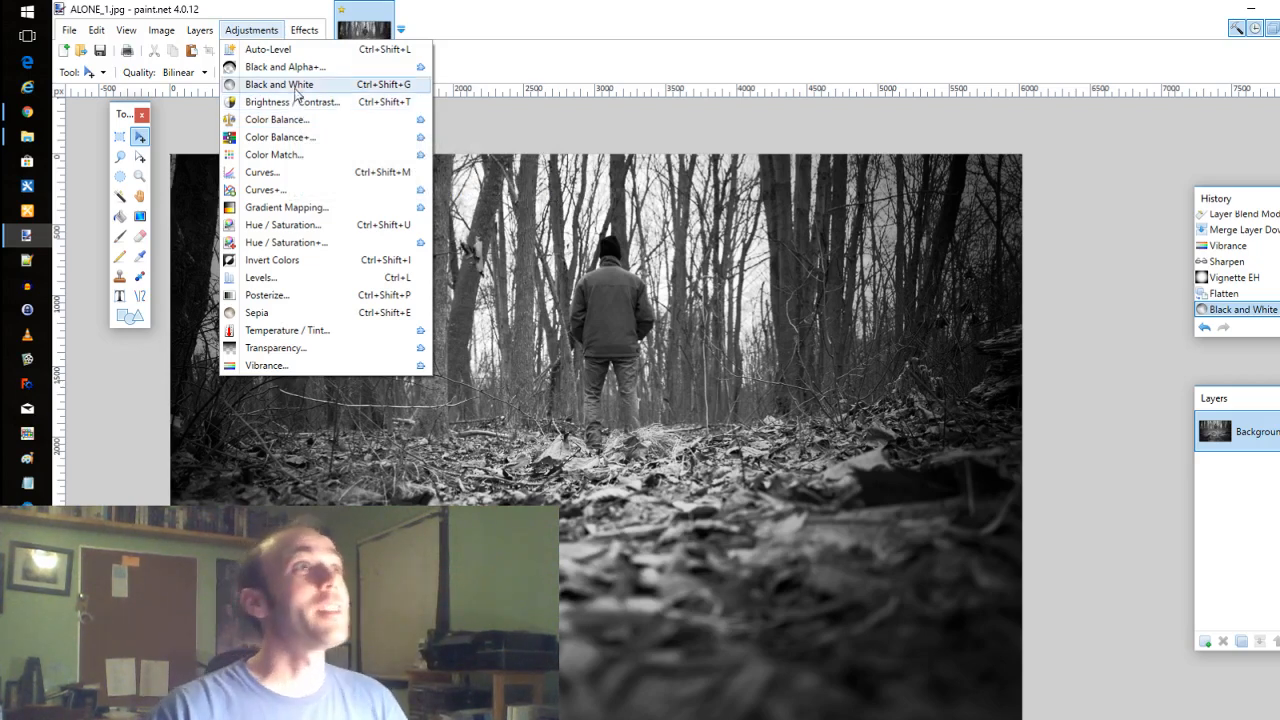
{"action": "key", "text": "Escape"}
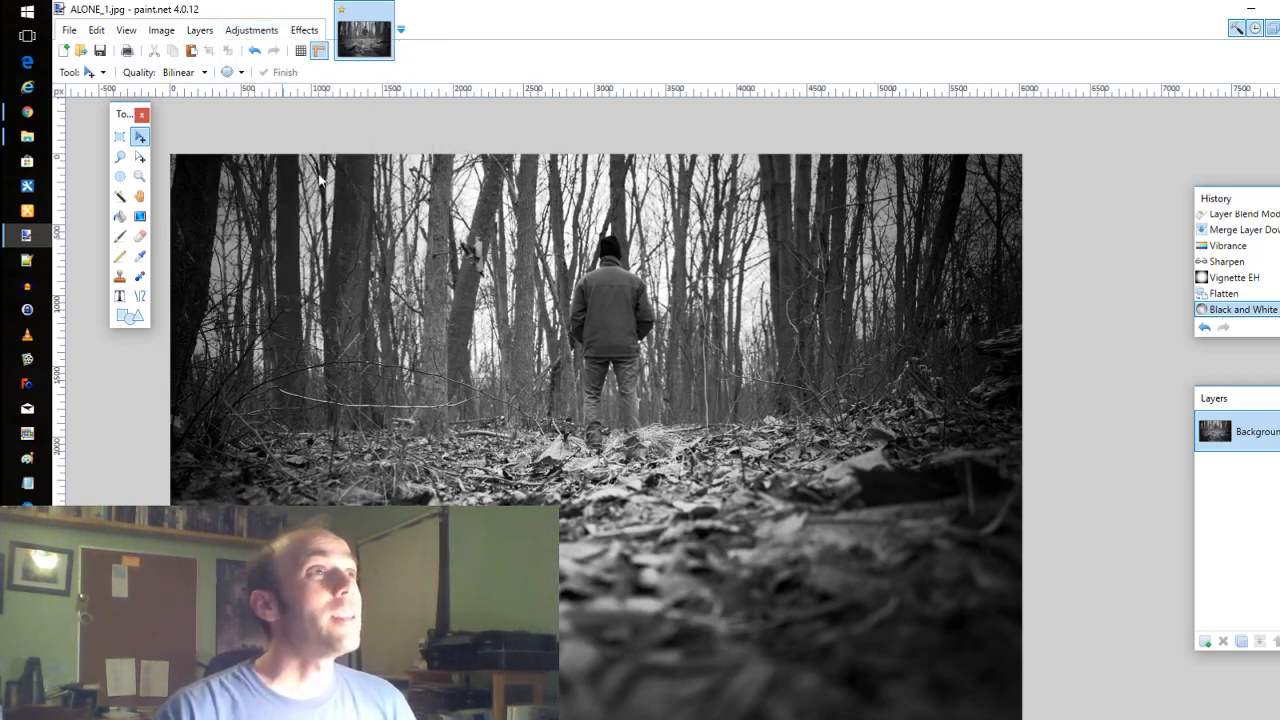
{"action": "left_click_drag", "start_coordinate": [660, 255], "coordinate": [784, 428]}
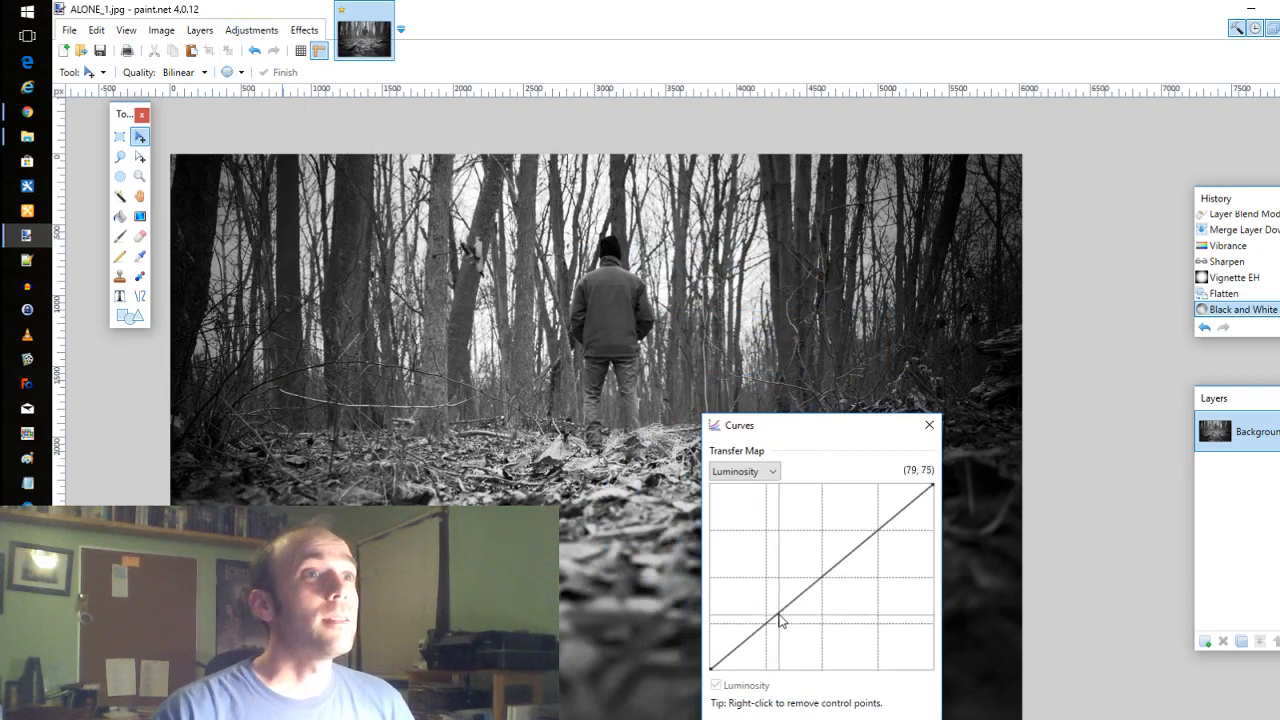
{"action": "mouse_move", "coordinate": [779, 620]}
{"action": "left_mouse_down"}
{"action": "mouse_move", "coordinate": [766, 603]}
{"action": "mouse_move", "coordinate": [787, 622]}
{"action": "left_mouse_up"}
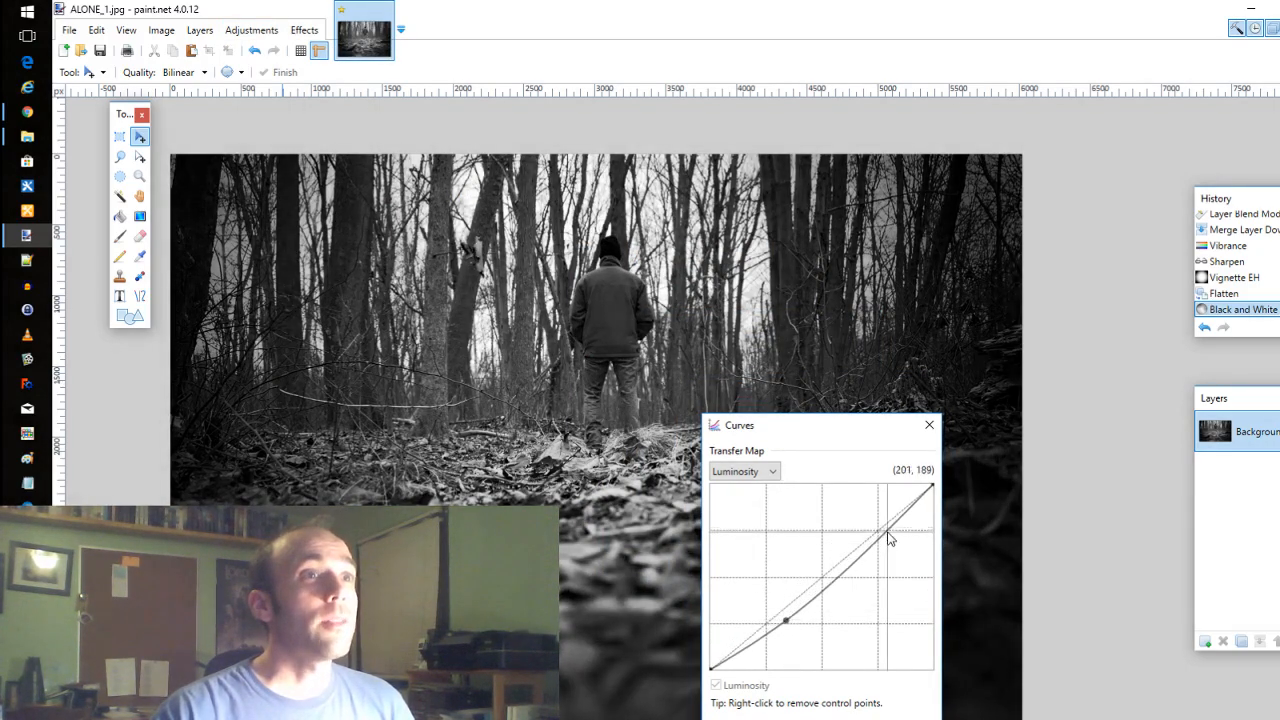
{"action": "mouse_move", "coordinate": [888, 535]}
{"action": "left_mouse_down"}
{"action": "mouse_move", "coordinate": [864, 524]}
{"action": "mouse_move", "coordinate": [876, 540]}
{"action": "left_mouse_up"}
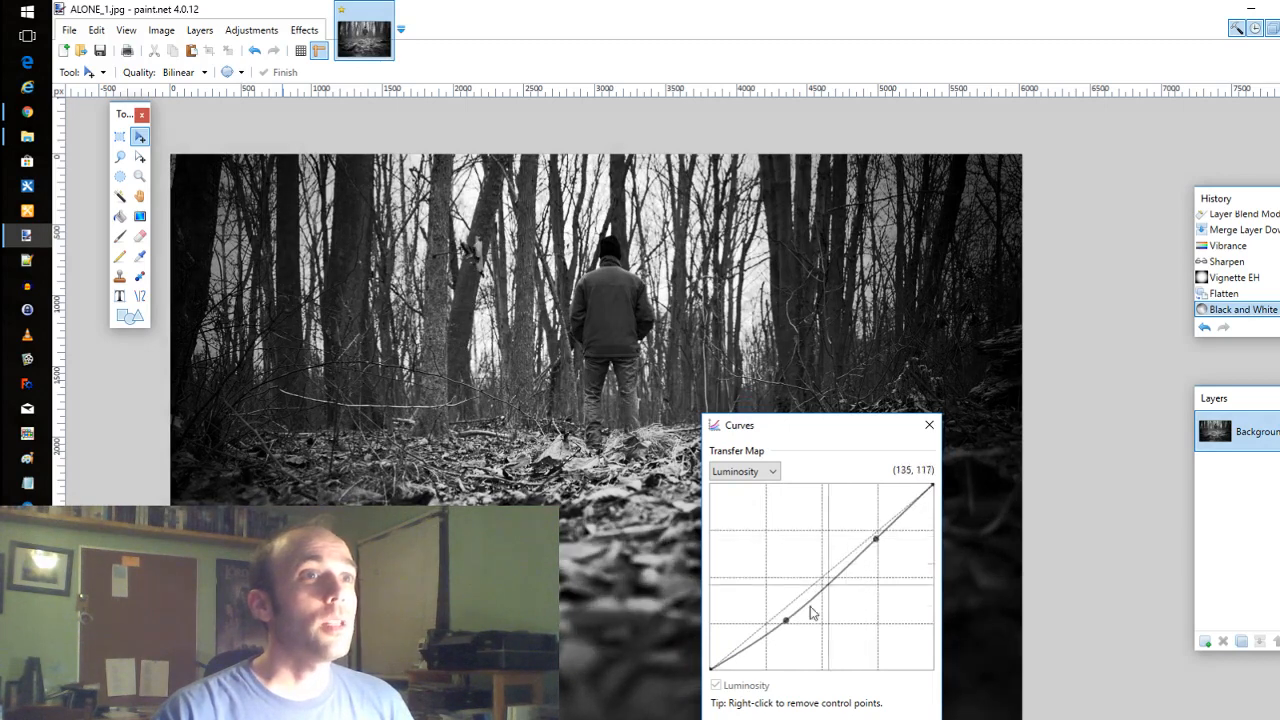
{"action": "left_click_drag", "start_coordinate": [786, 620], "coordinate": [768, 622]}
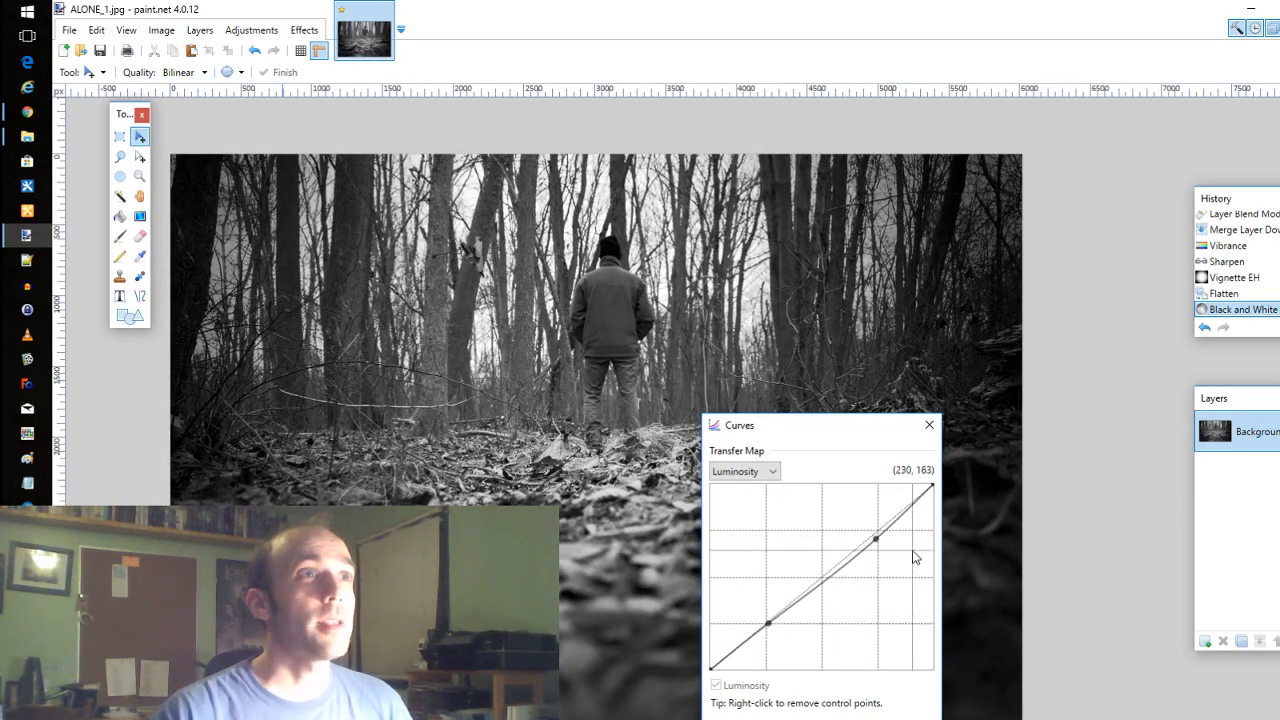
{"action": "mouse_move", "coordinate": [876, 540]}
{"action": "left_mouse_down"}
{"action": "mouse_move", "coordinate": [884, 547]}
{"action": "mouse_move", "coordinate": [870, 540]}
{"action": "left_mouse_up"}
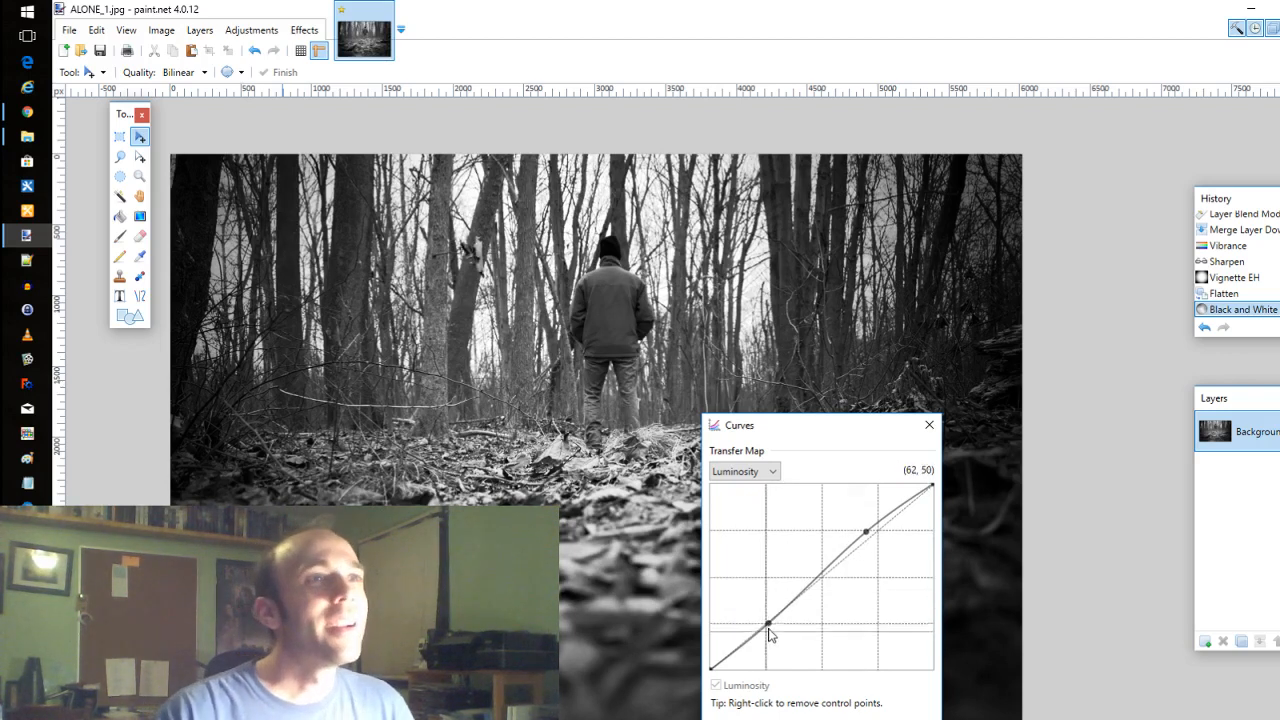
{"action": "left_click_drag", "start_coordinate": [767, 626], "coordinate": [770, 623]}
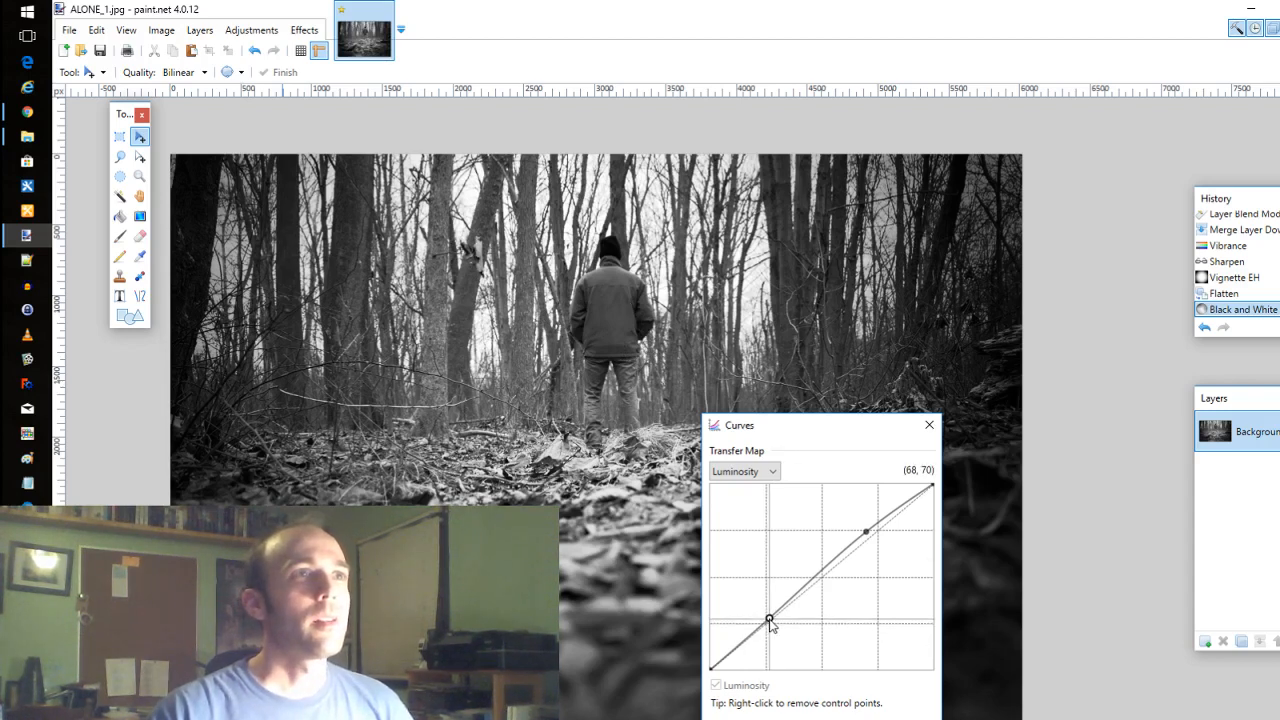
{"action": "left_click_drag", "start_coordinate": [769, 620], "coordinate": [769, 617]}
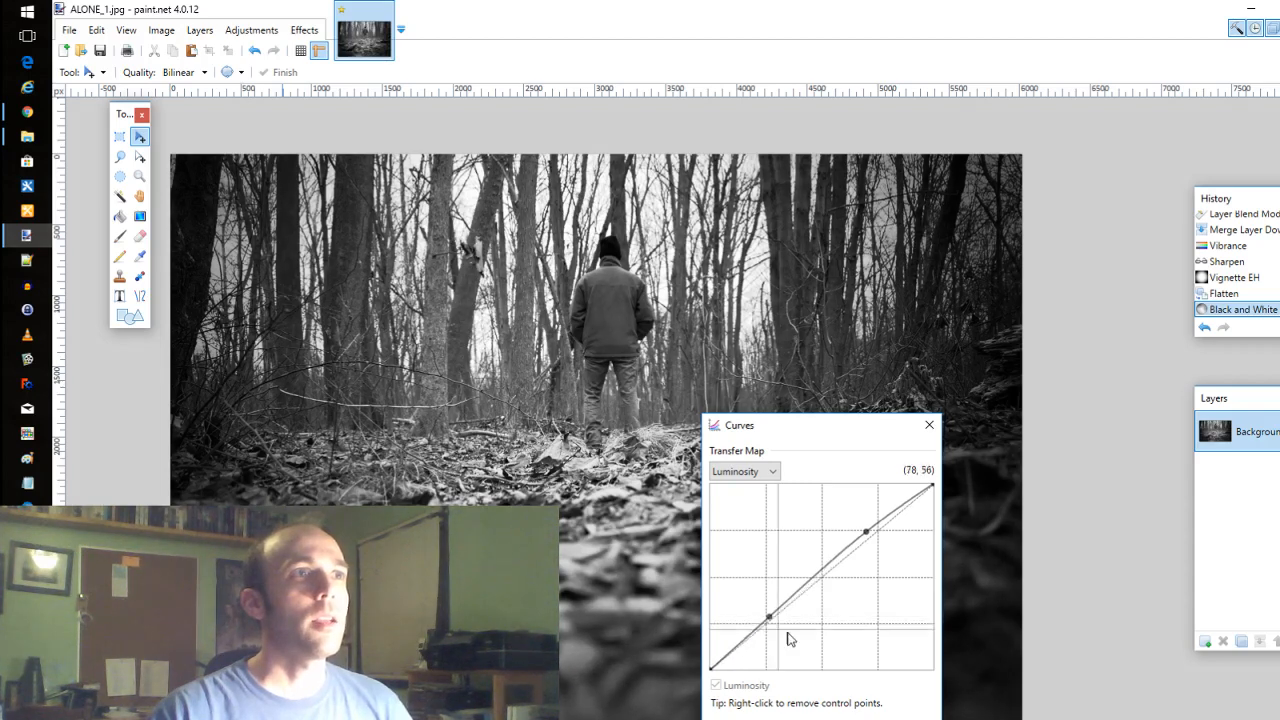
{"action": "left_click", "coordinate": [815, 719]}
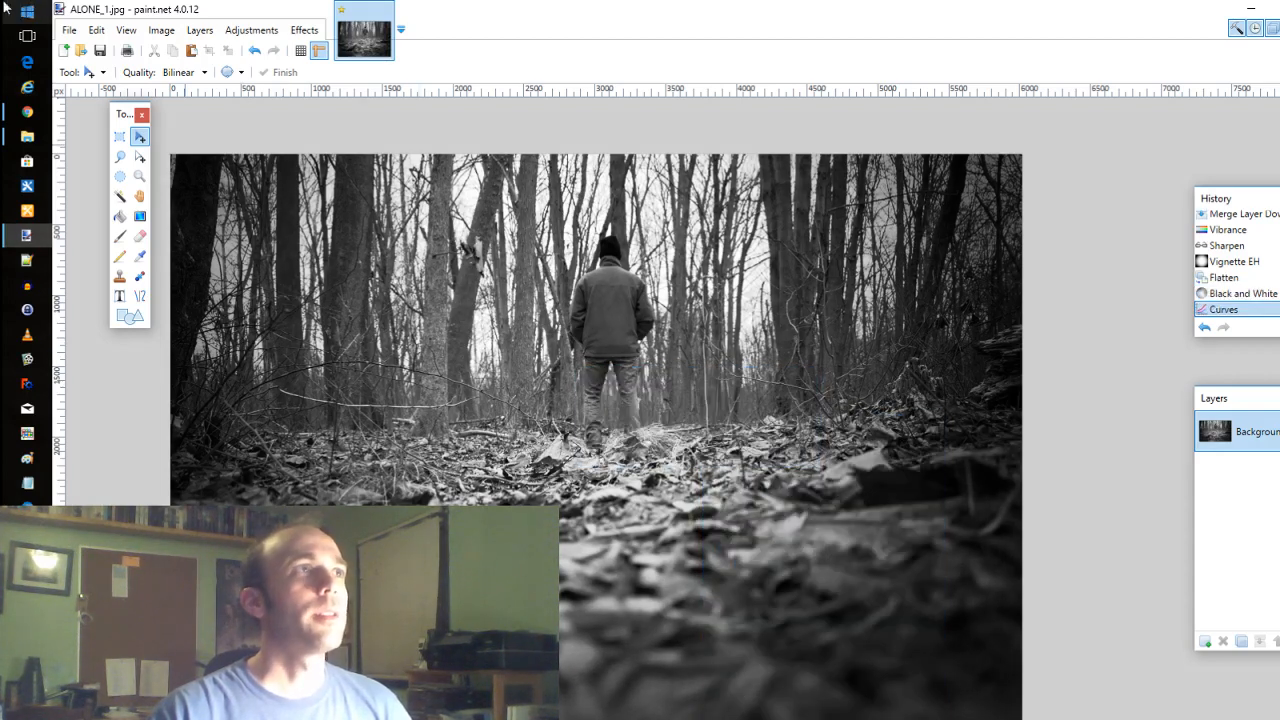
Save the black-and-white photo as ALONE_1_BW.jpg in the FINISHED folder, accepting the JPEG save settings.
{"action": "left_click", "coordinate": [69, 30]}
{"action": "left_click", "coordinate": [100, 160]}
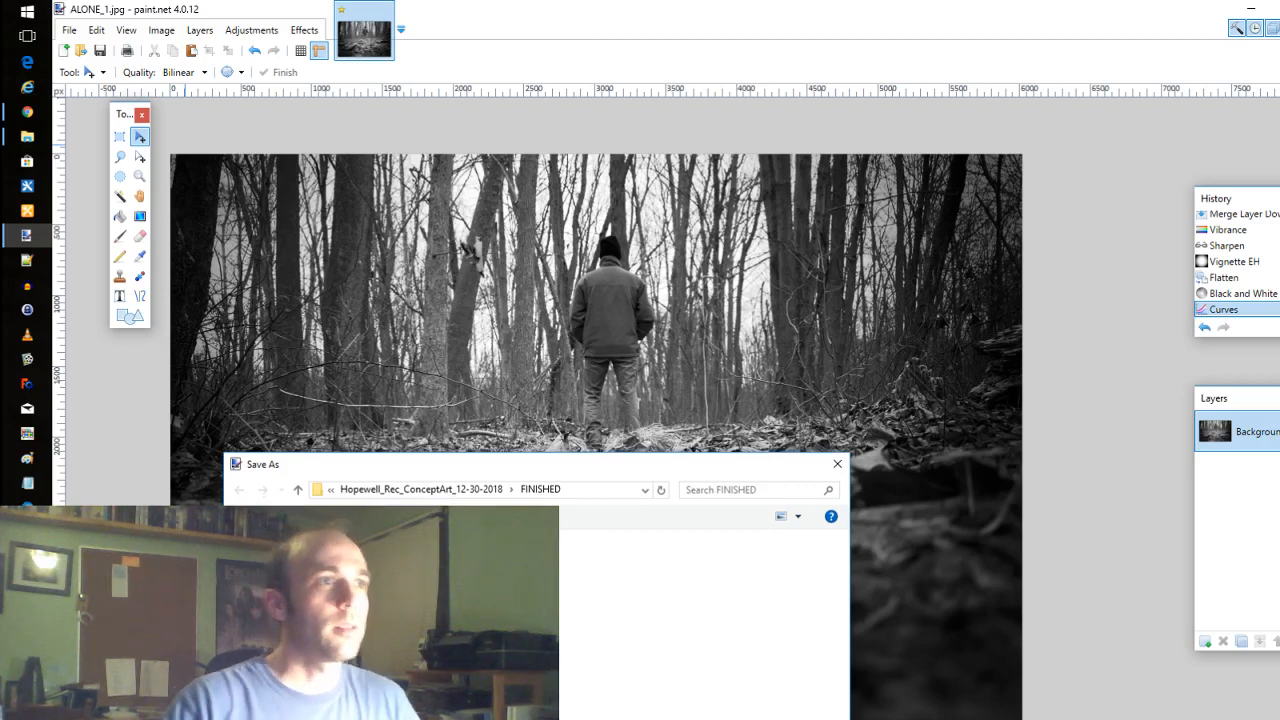
{"action": "key", "text": "Return"}
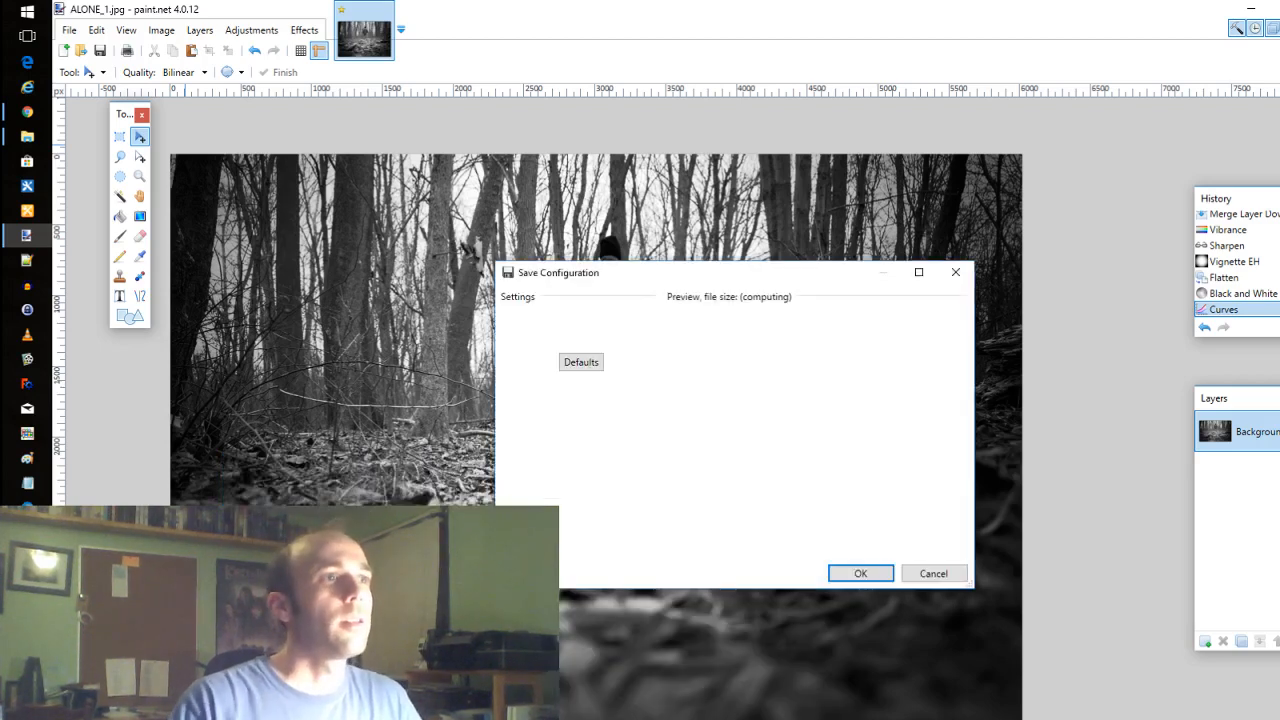
{"action": "left_click", "coordinate": [858, 574]}
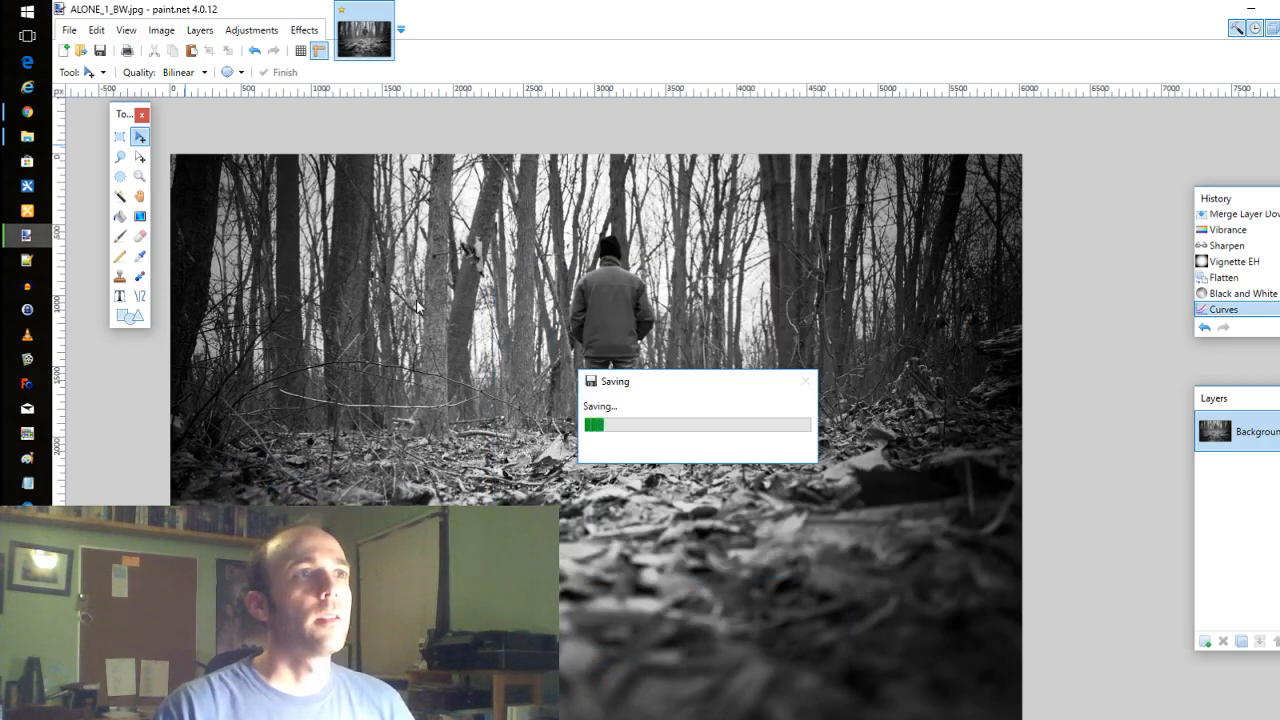
Undo the Curves and Black and White adjustments, and convert the flattened colour photo to sepia.
{"action": "key", "text": "ctrl+z"}
{"action": "key", "text": "ctrl+z"}
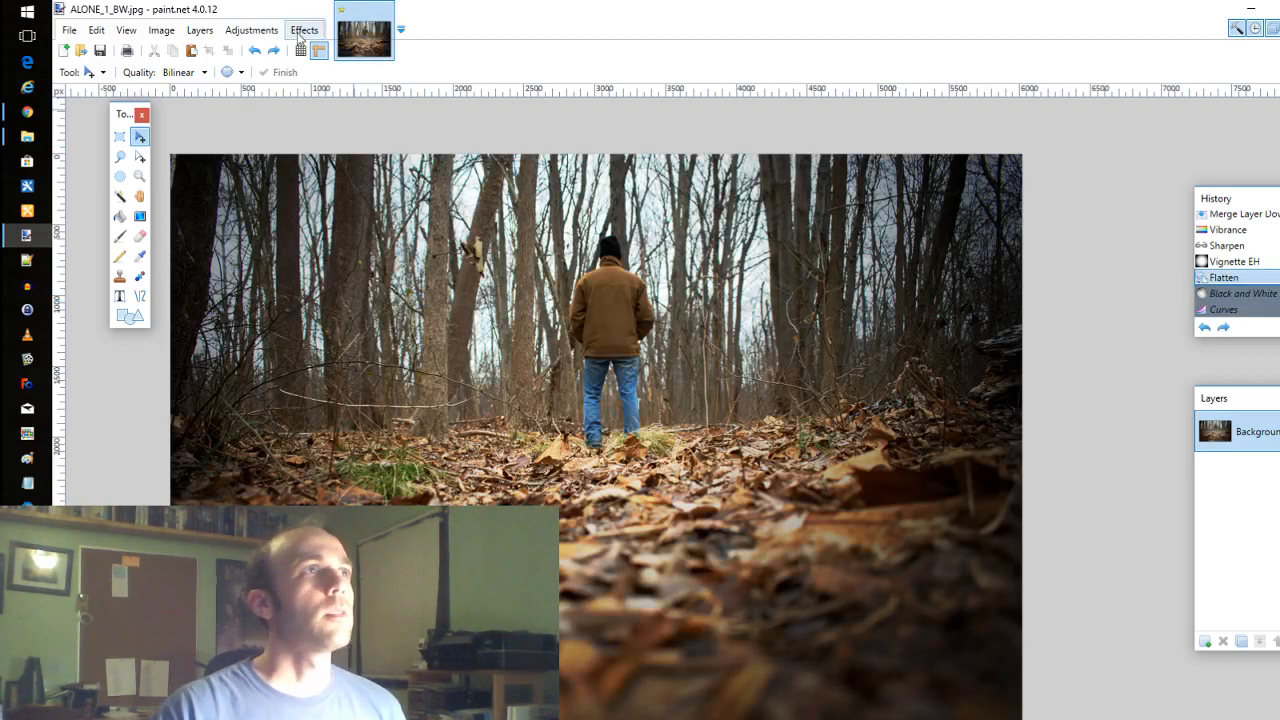
{"action": "left_click", "coordinate": [251, 30]}
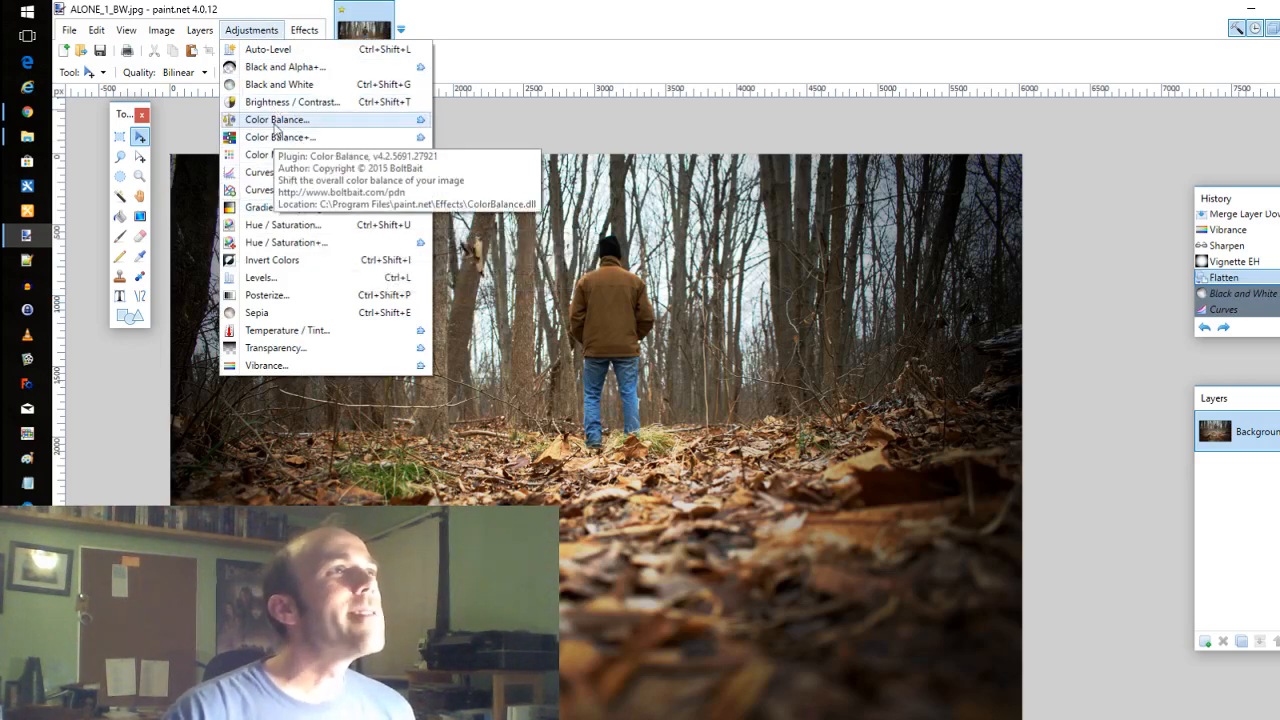
{"action": "left_click", "coordinate": [313, 316]}
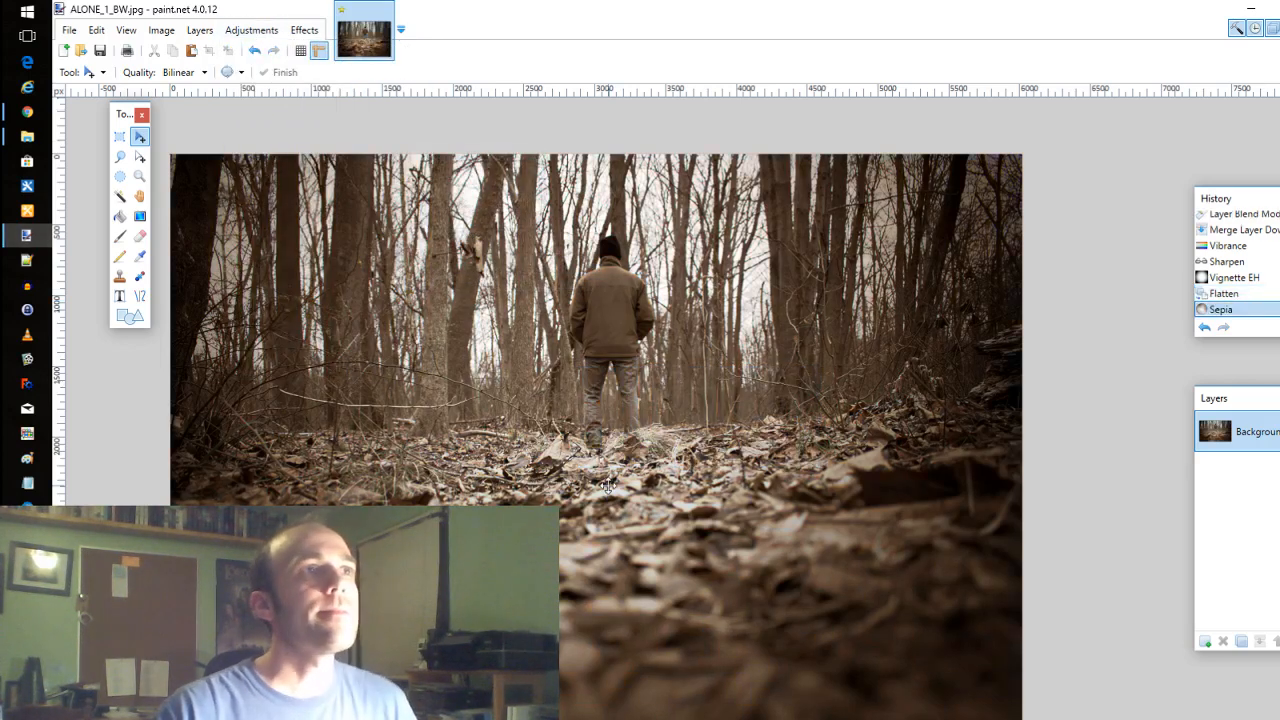
Apply a Luminosity Curves adjustment to the sepia photo, with the shadow point raised to about (56, 80).
{"action": "left_click", "coordinate": [240, 35]}
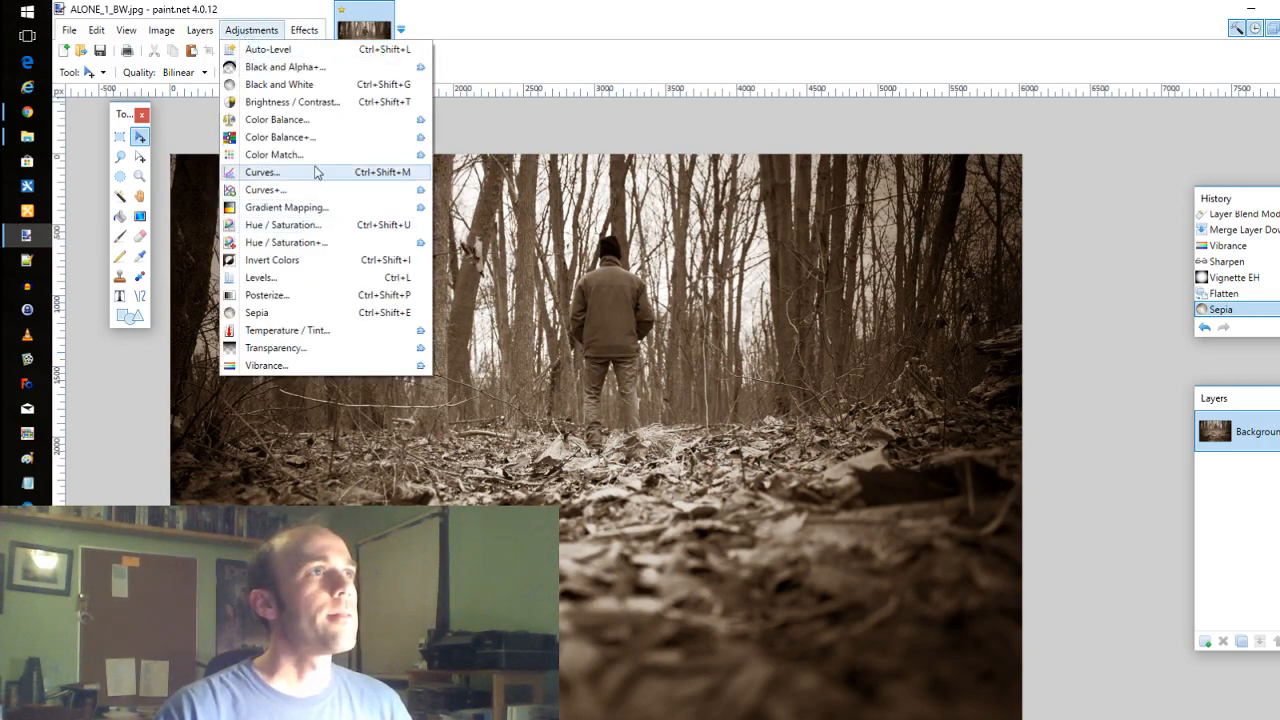
{"action": "left_click", "coordinate": [320, 171]}
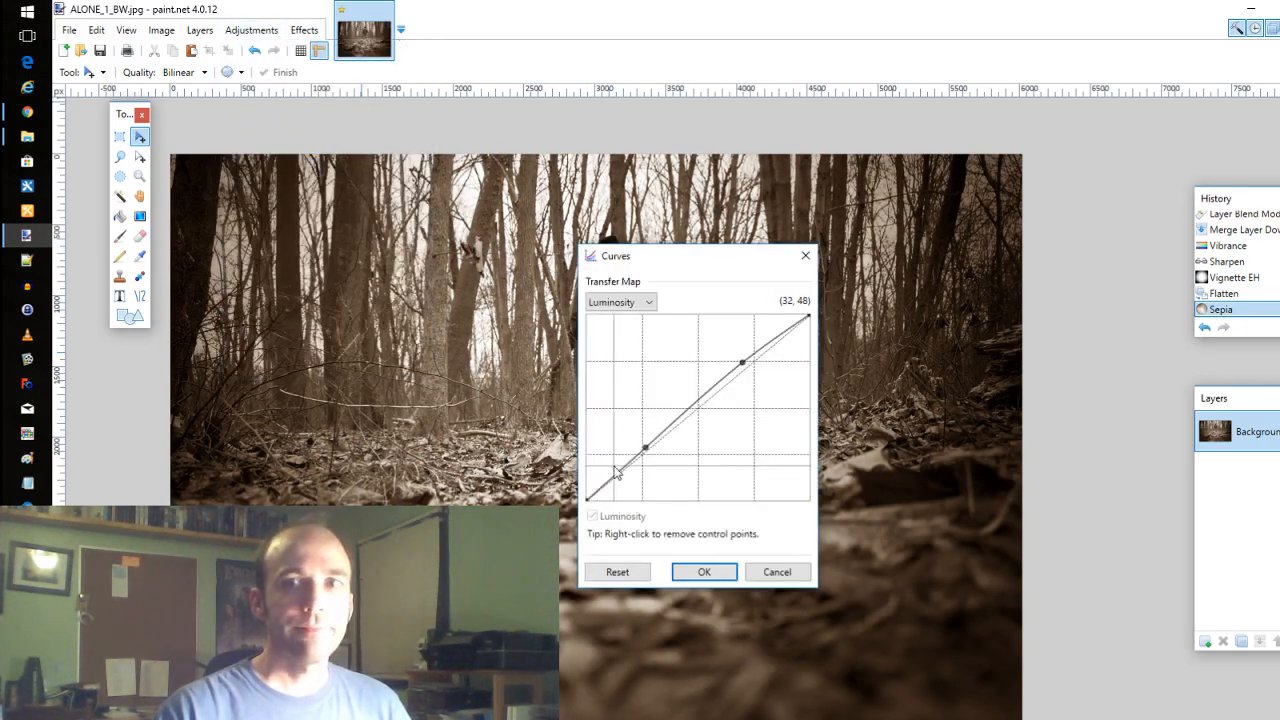
{"action": "left_click_drag", "start_coordinate": [714, 262], "coordinate": [892, 366]}
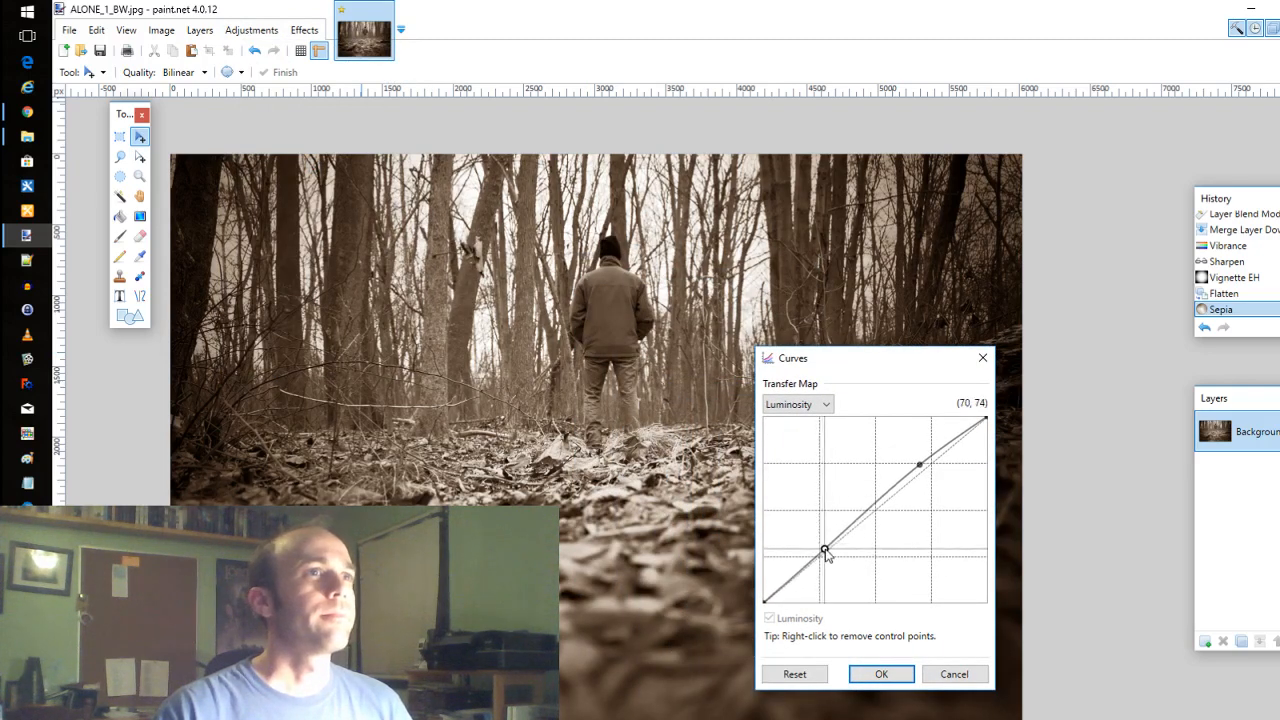
{"action": "left_click_drag", "start_coordinate": [824, 553], "coordinate": [813, 548]}
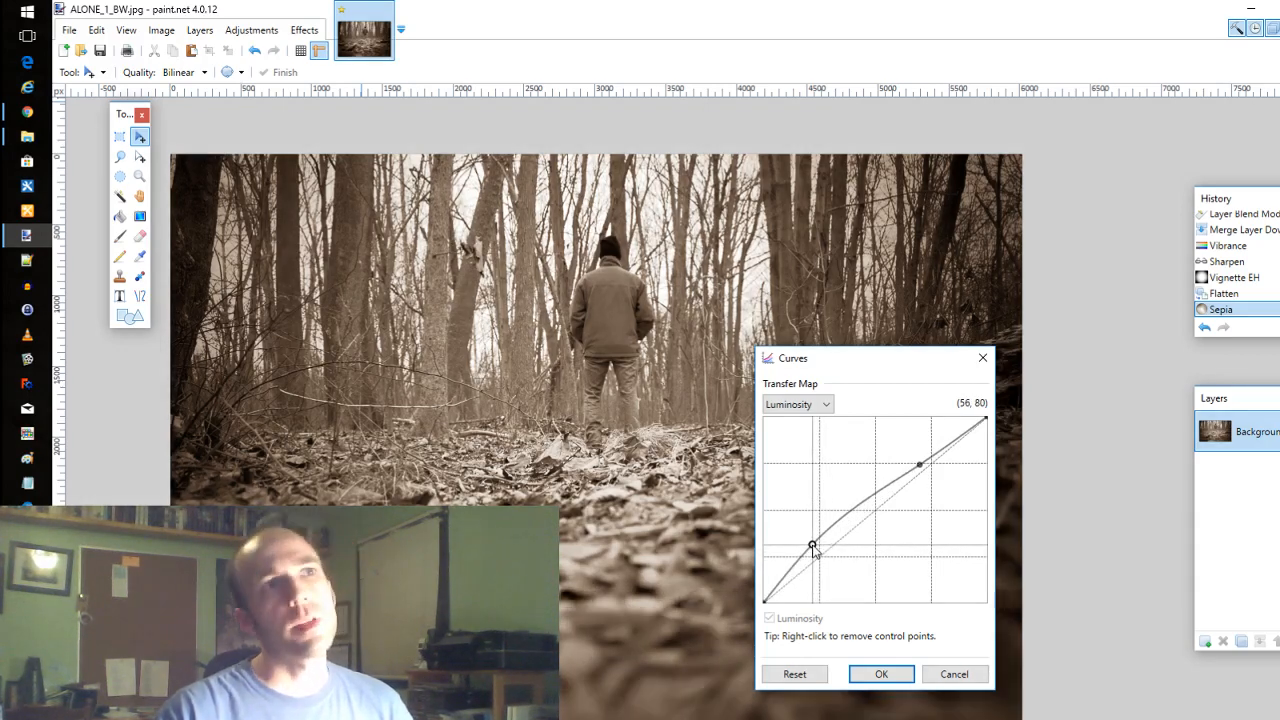
{"action": "left_click", "coordinate": [868, 672]}
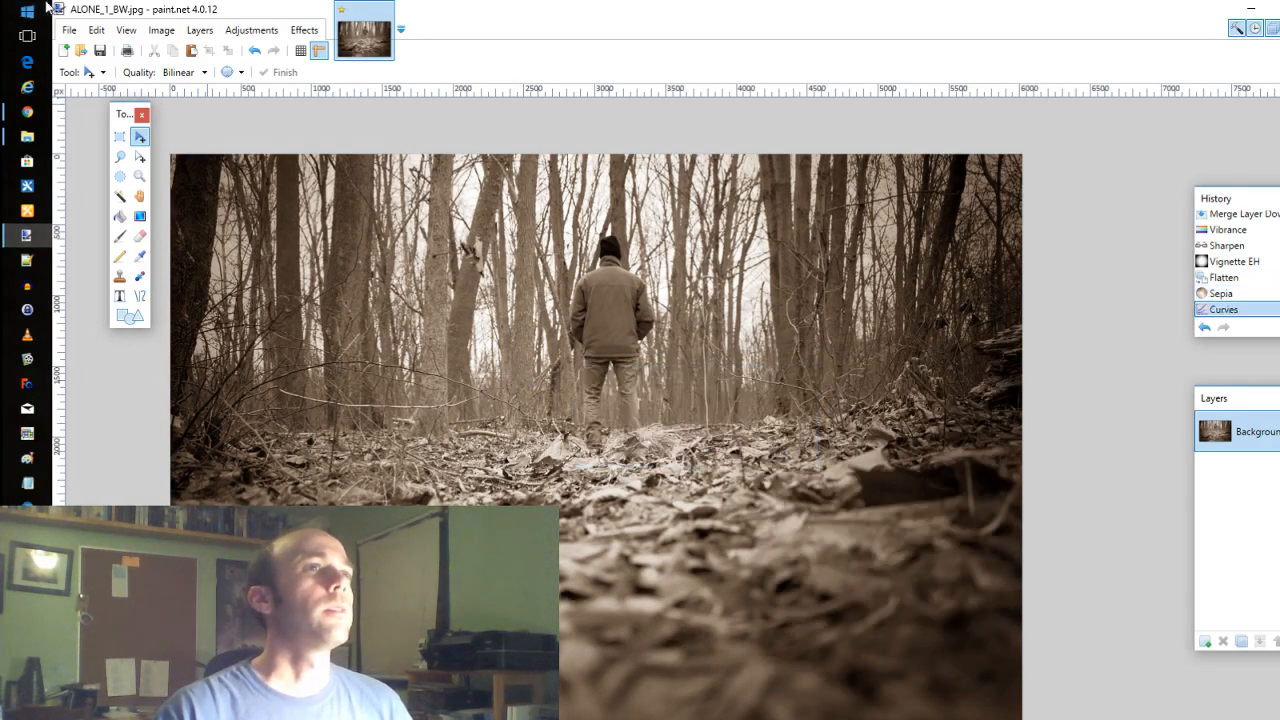
Save the sepia photo as ALONE_1_SEPIA.jpg in the FINISHED folder, accepting the JPEG save settings.
{"action": "left_click", "coordinate": [69, 31]}
{"action": "left_click", "coordinate": [159, 164]}
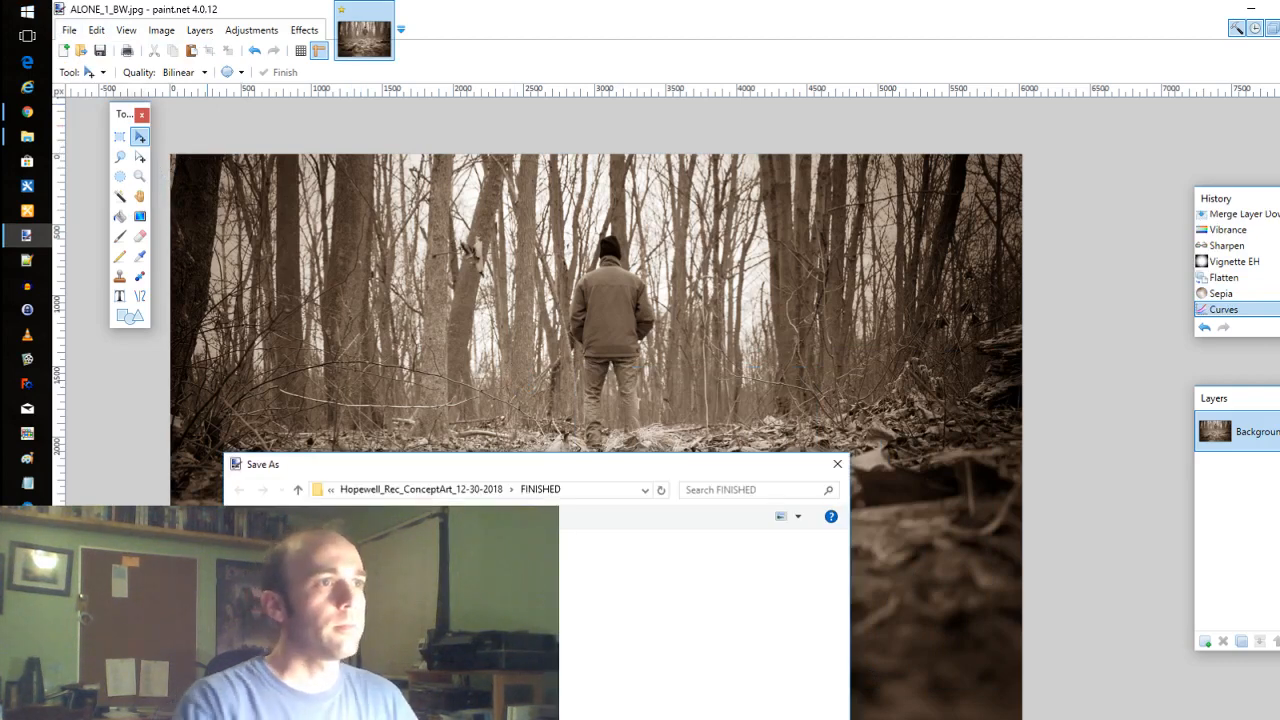
{"action": "key", "text": "Return"}
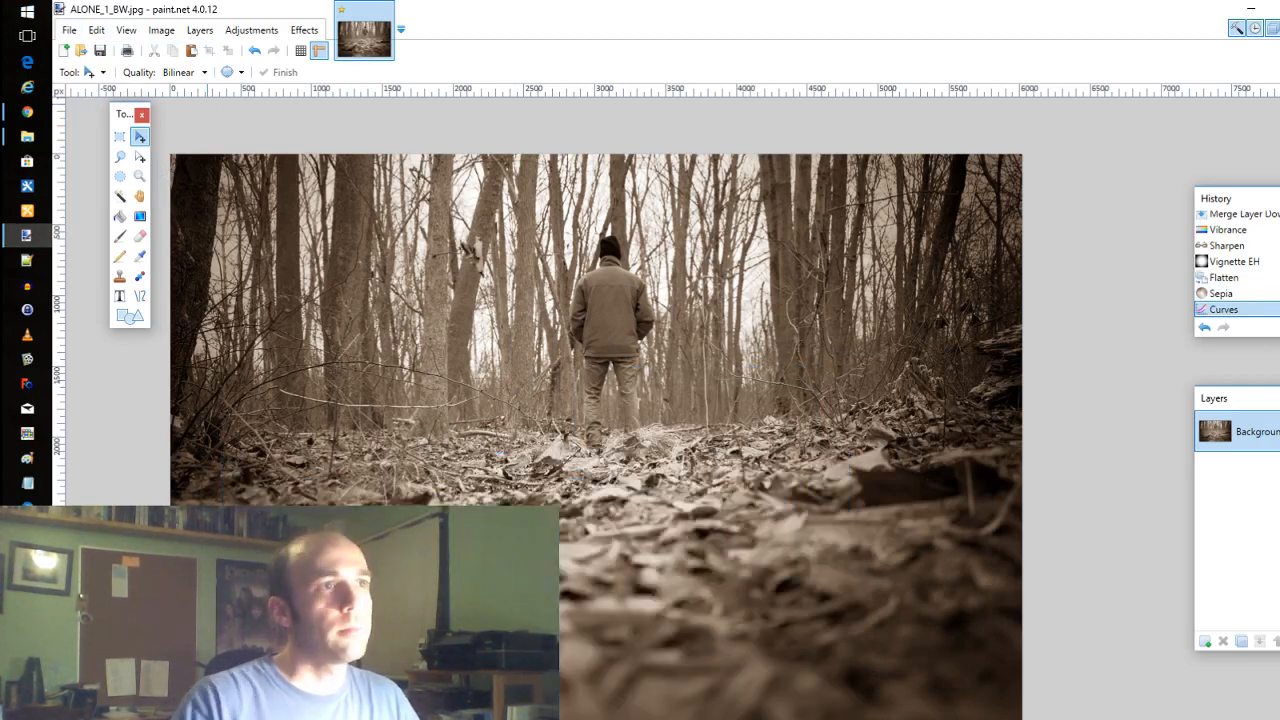
{"action": "left_click", "coordinate": [855, 572]}
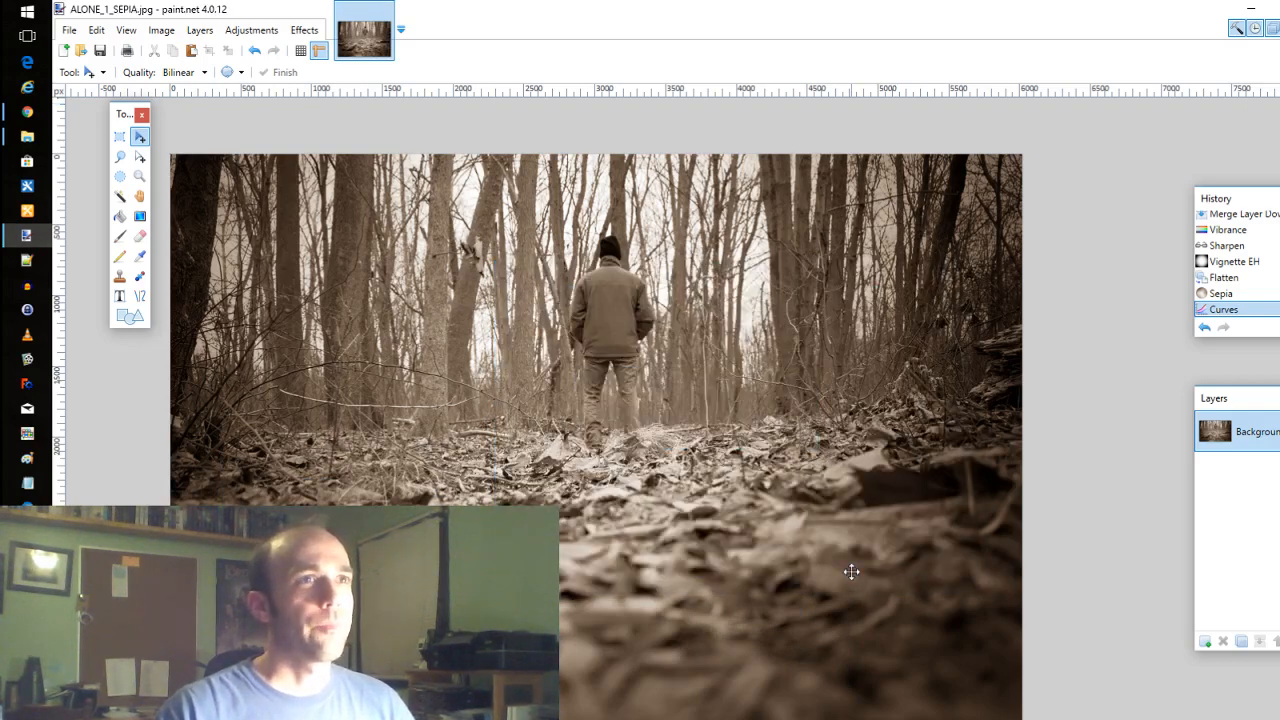
Switch to File Explorer, find DSC_0111.NEF in the Hopewell_Rec_ConceptArt_12-30-2018 folder and open it in paint.net.
{"action": "left_click", "coordinate": [24, 140]}
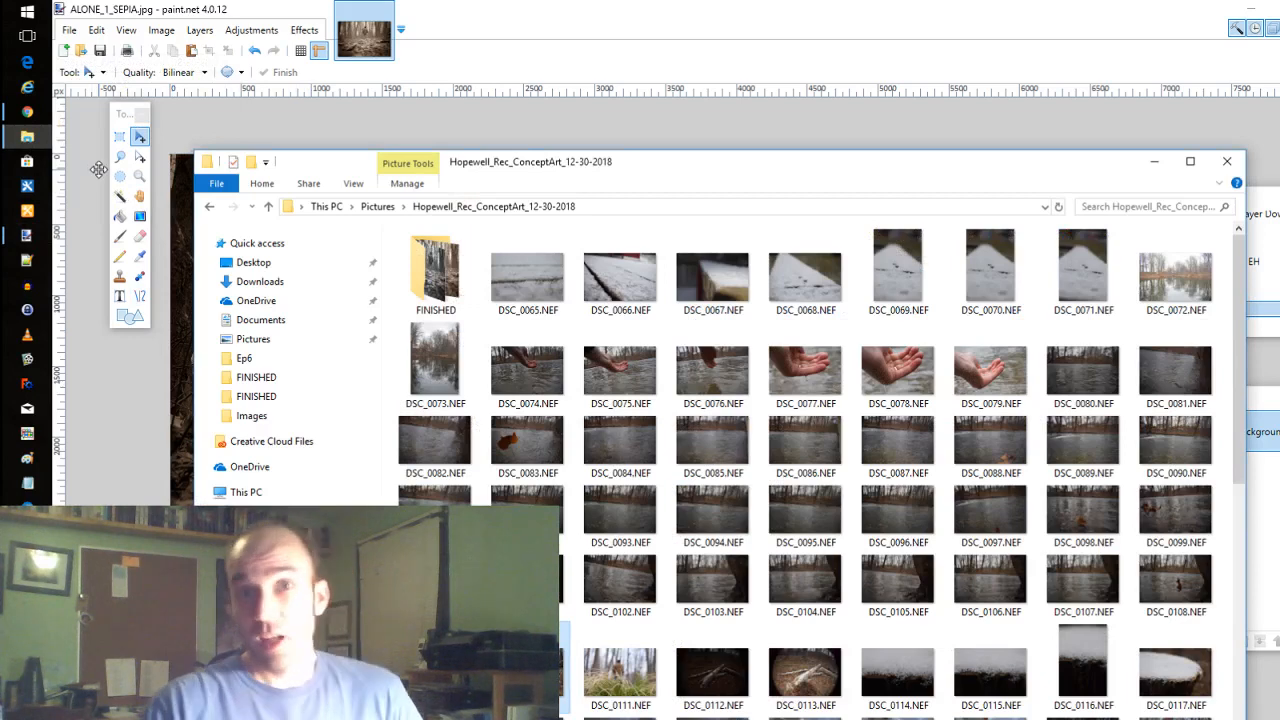
{"action": "scroll", "coordinate": [876, 441], "scroll_direction": "down", "scroll_amount": 5}
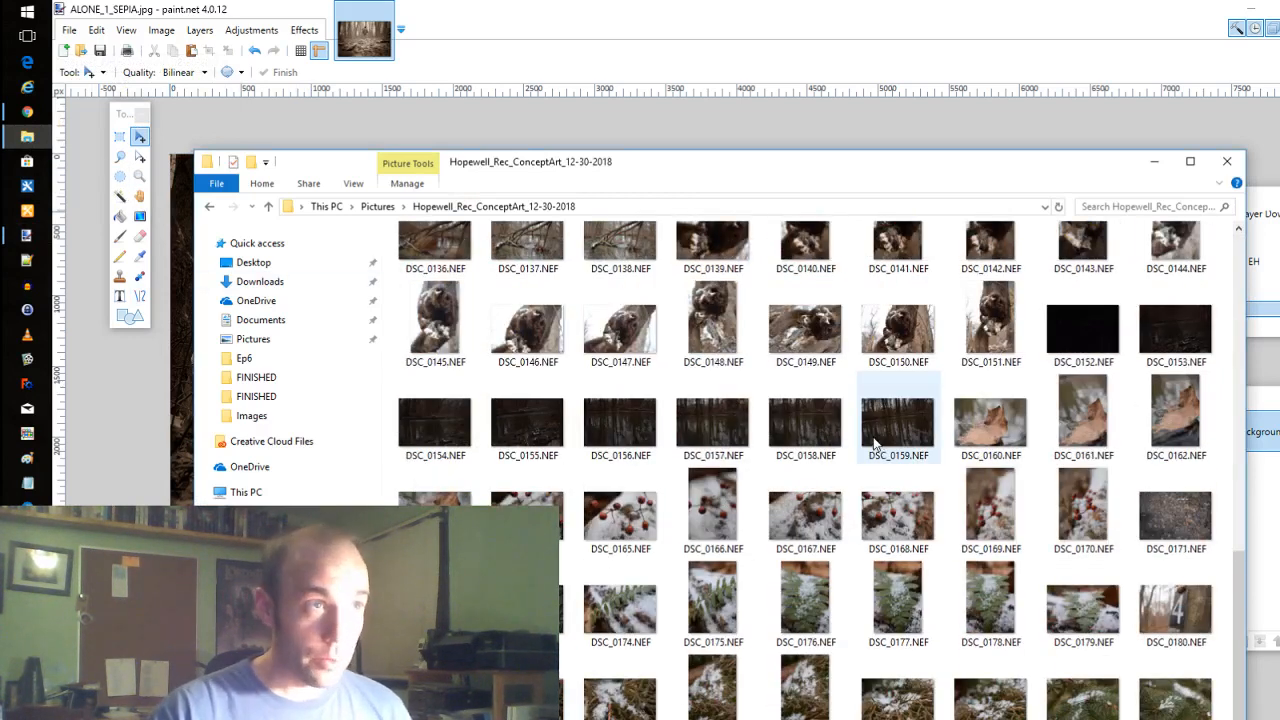
{"action": "scroll", "coordinate": [875, 445], "scroll_direction": "up", "scroll_amount": 5}
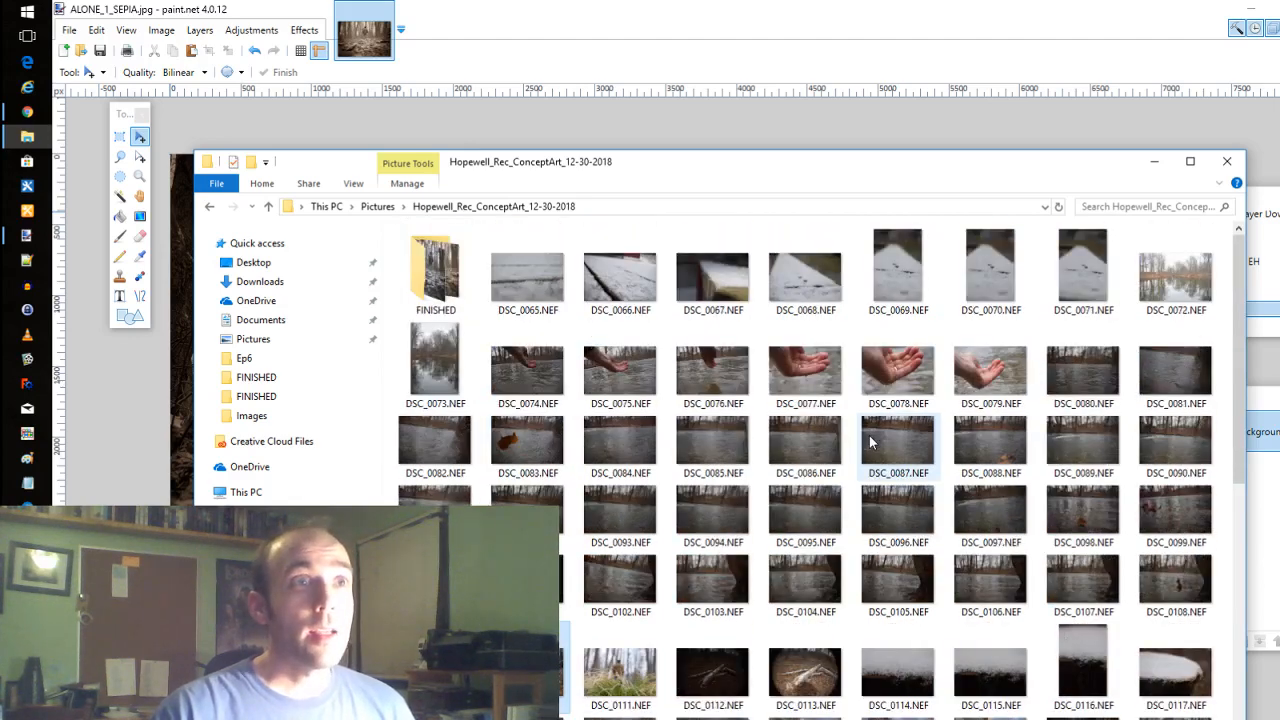
{"action": "scroll", "coordinate": [869, 441], "scroll_direction": "down", "scroll_amount": 2}
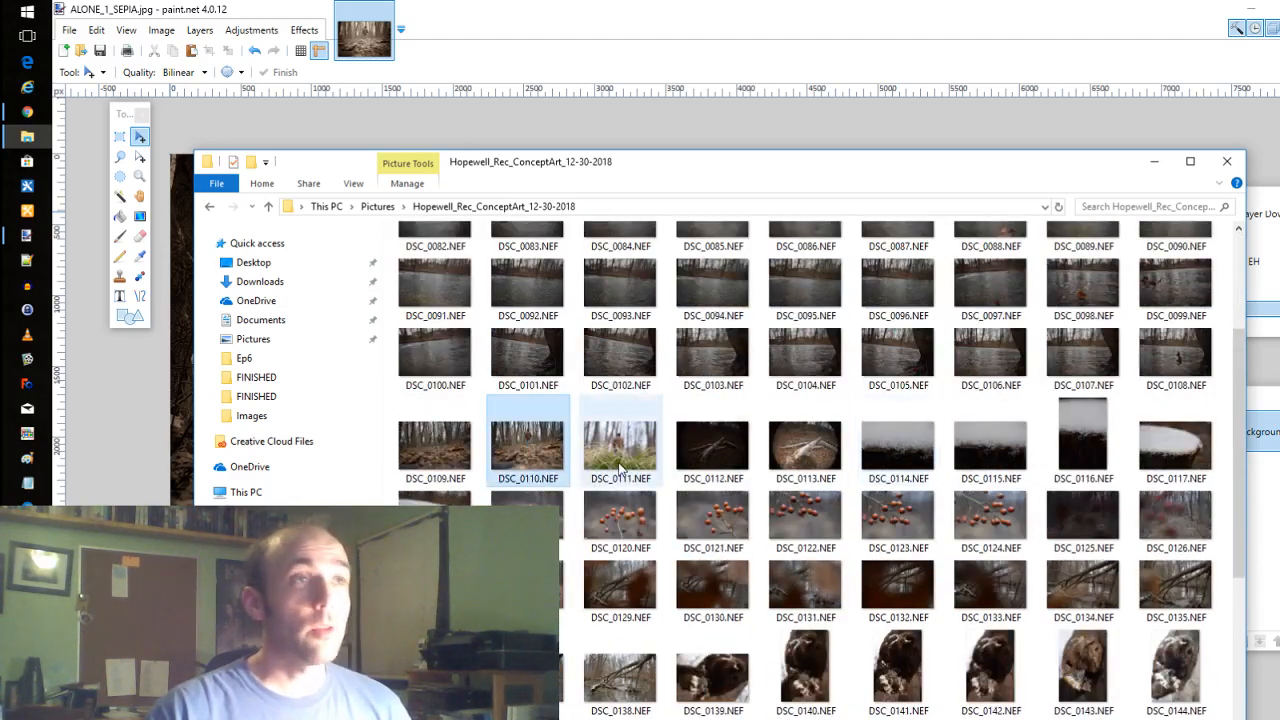
{"action": "double_click", "coordinate": [620, 451]}
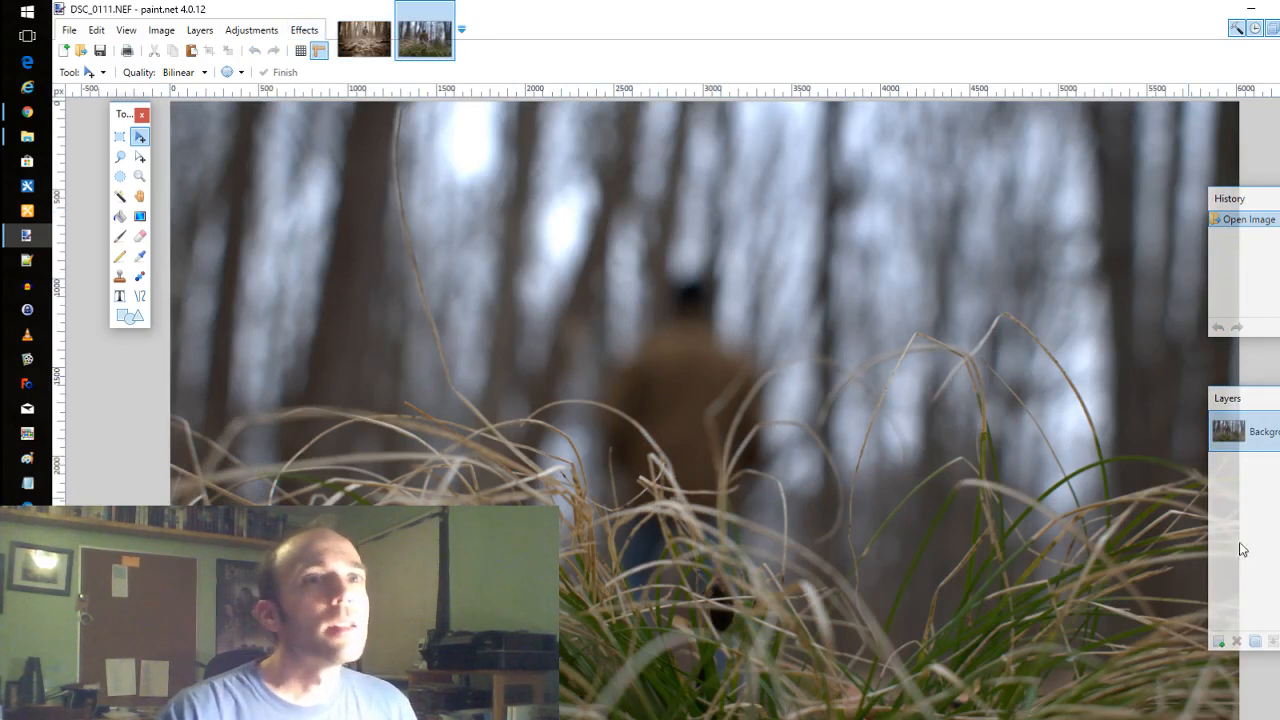
Duplicate the photo's Background layer and hide the original beneath it.
{"action": "left_click", "coordinate": [1255, 641]}
{"action": "left_click", "coordinate": [1279, 473]}
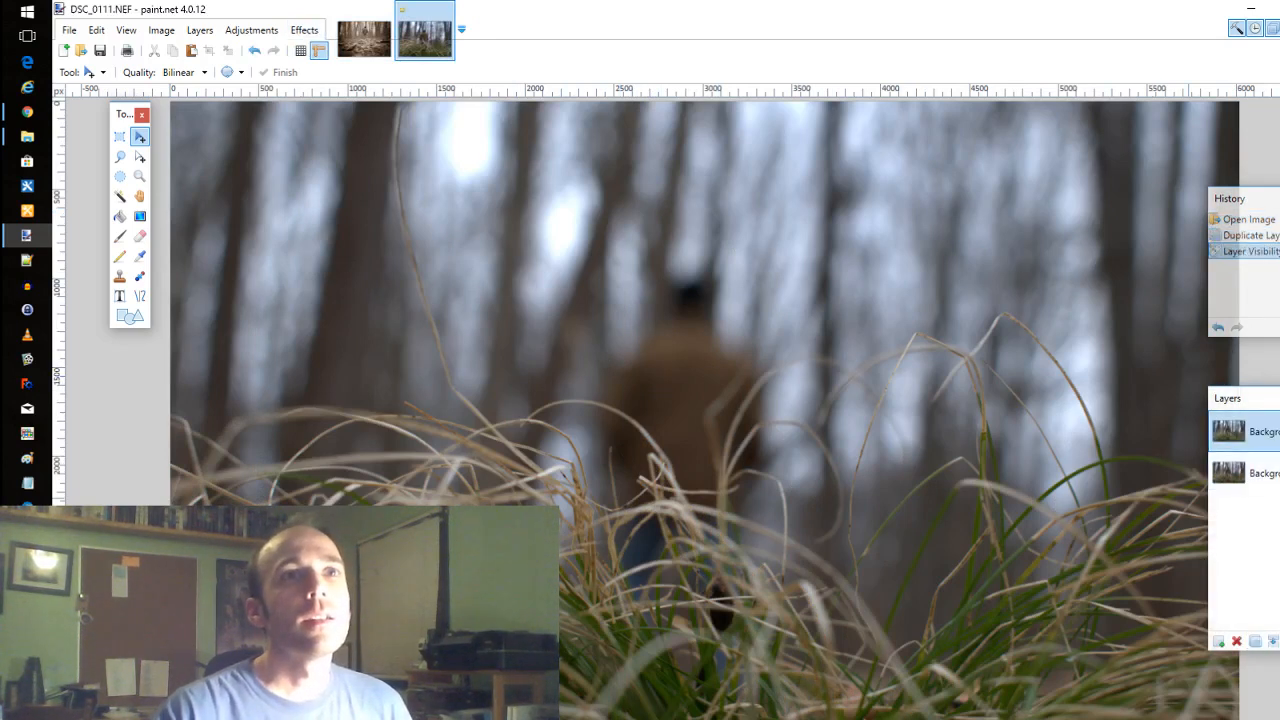
{"action": "left_click", "coordinate": [257, 32]}
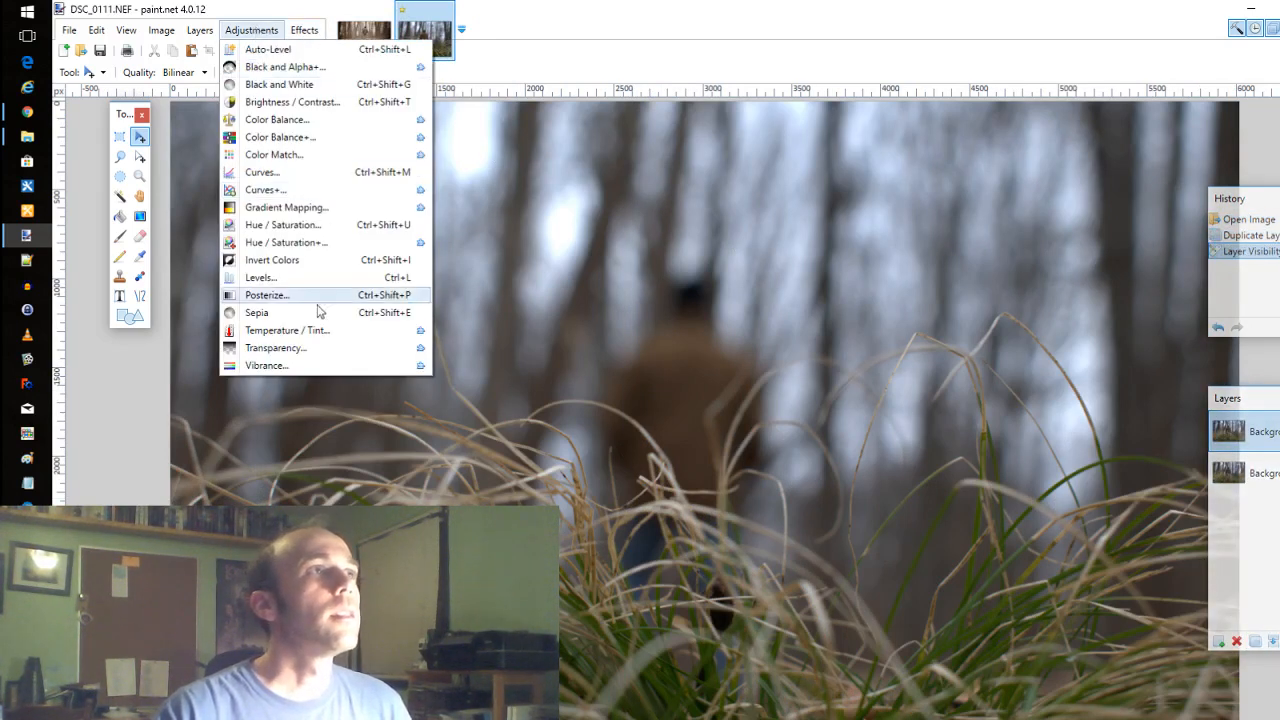
{"action": "mouse_move", "coordinate": [304, 33]}
{"action": "mouse_move", "coordinate": [200, 30]}
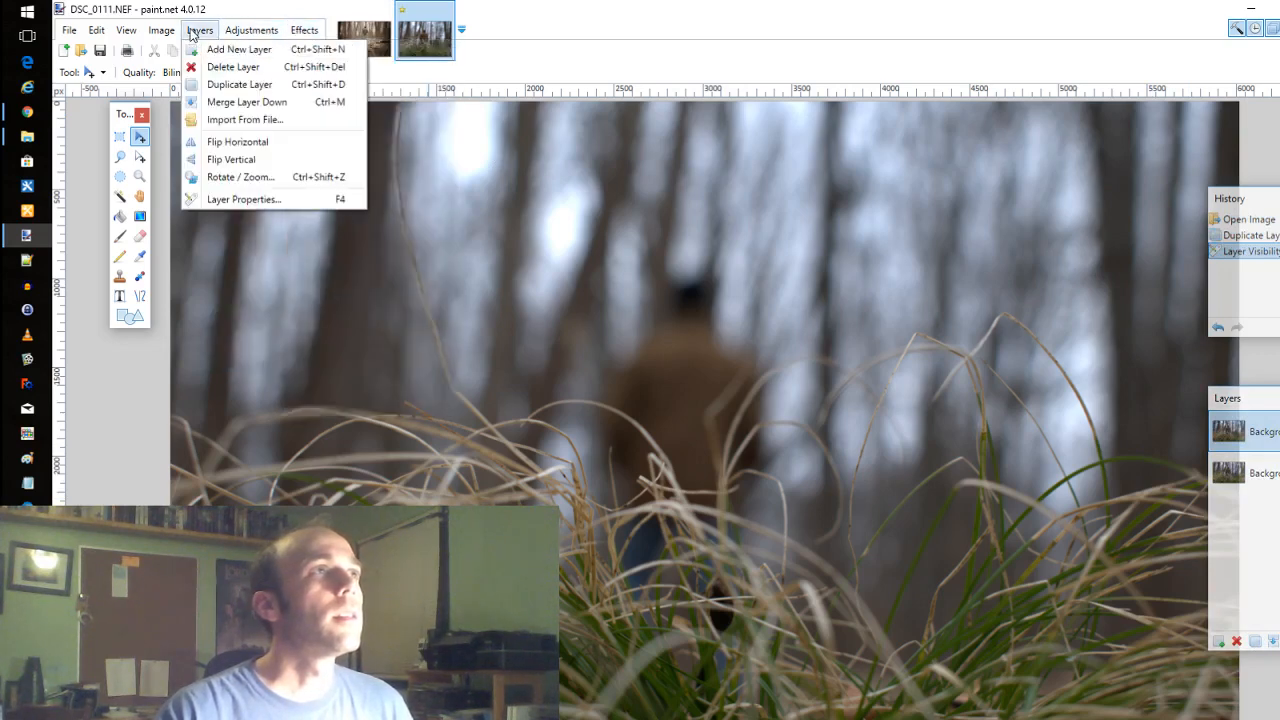
{"action": "left_click", "coordinate": [240, 198]}
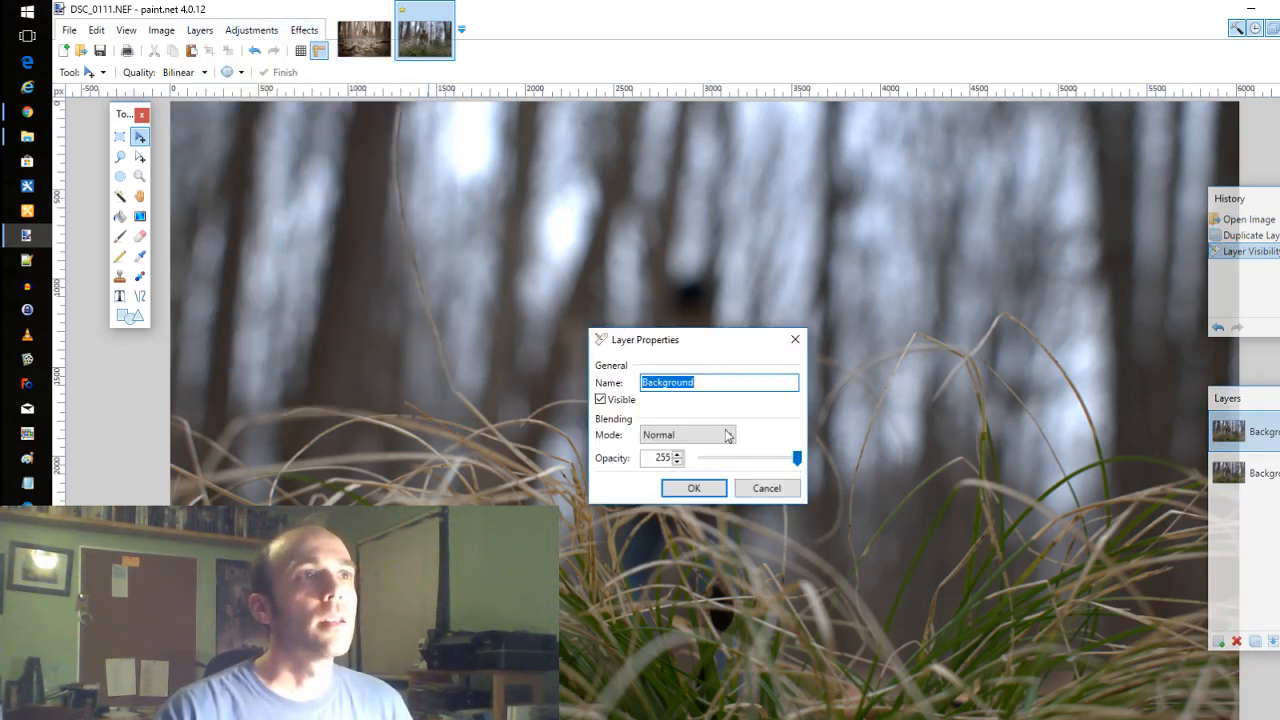
{"action": "left_click", "coordinate": [712, 436]}
{"action": "left_click", "coordinate": [716, 489]}
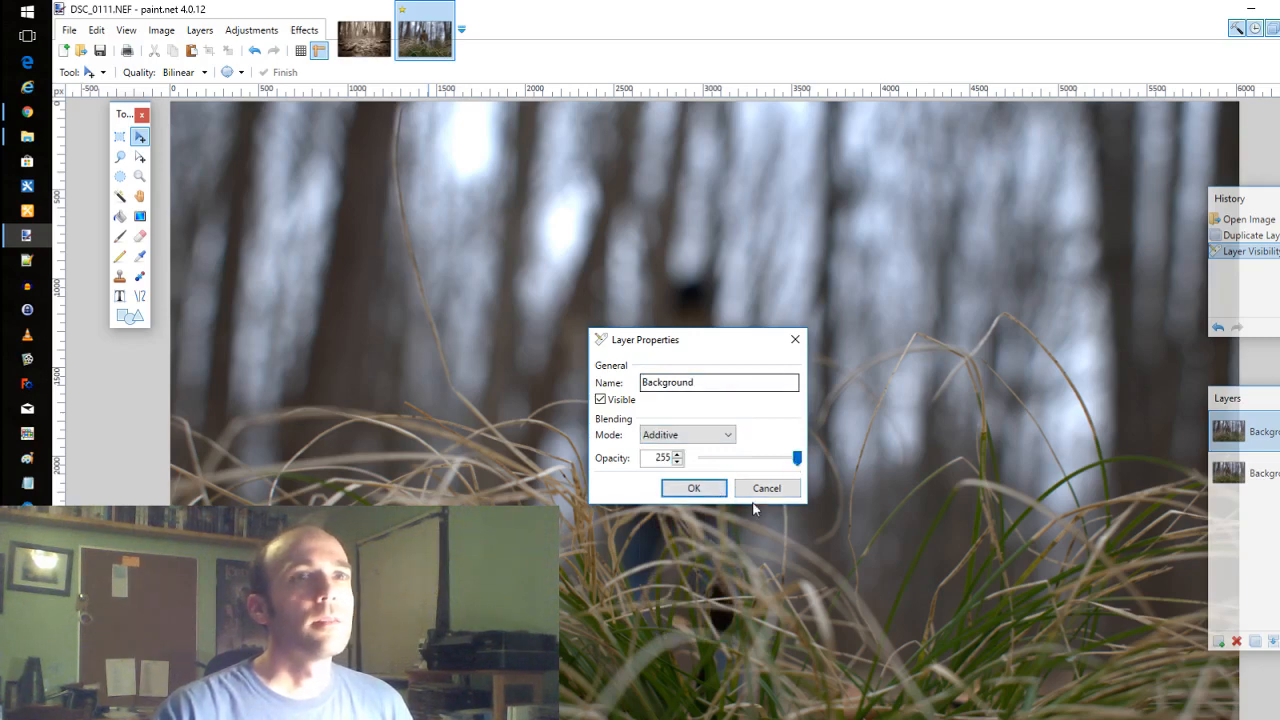
{"action": "left_click", "coordinate": [764, 489]}
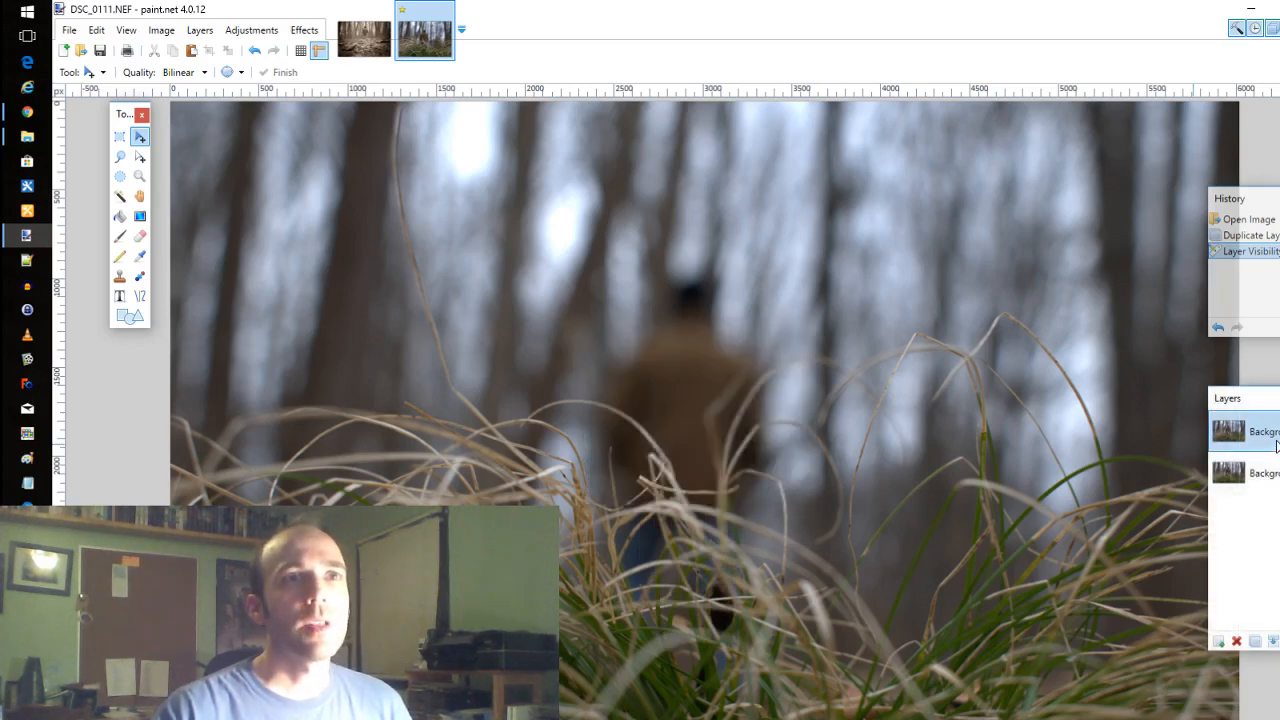
Duplicate the visible layer and set the copy to Additive blending with its opacity lowered to slightly over half.
{"action": "left_click", "coordinate": [1255, 641]}
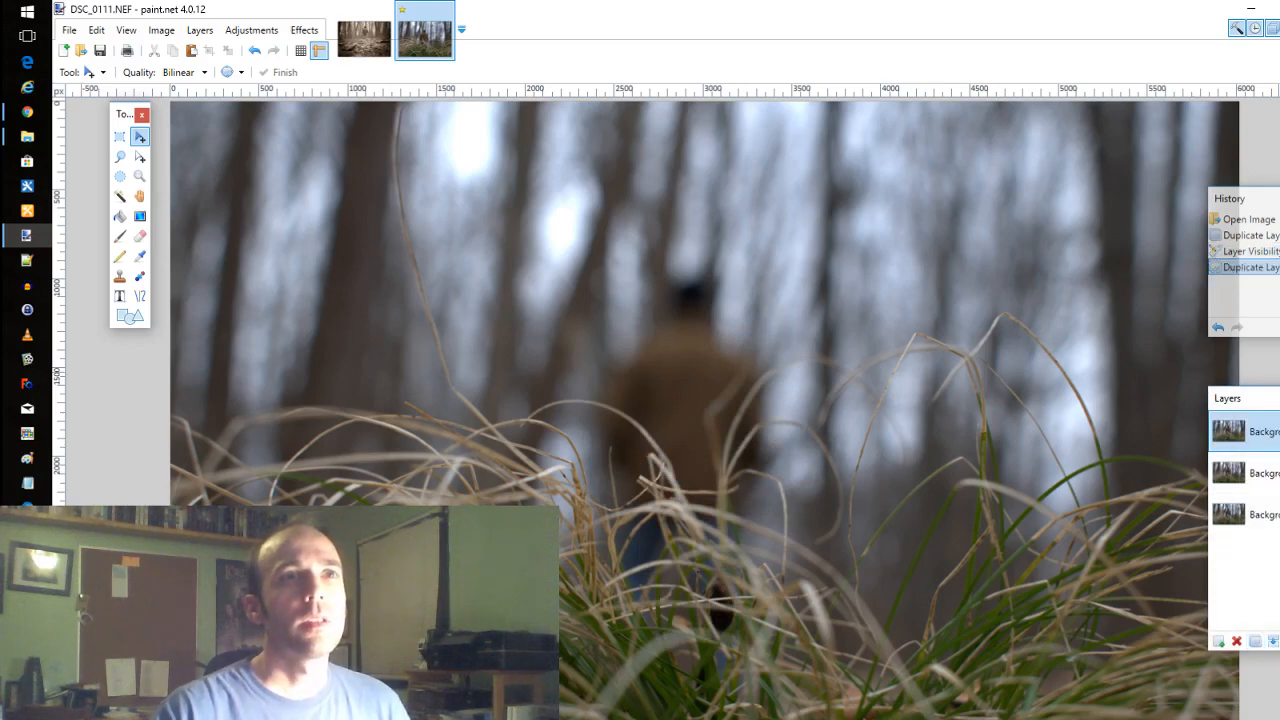
{"action": "left_click", "coordinate": [199, 30]}
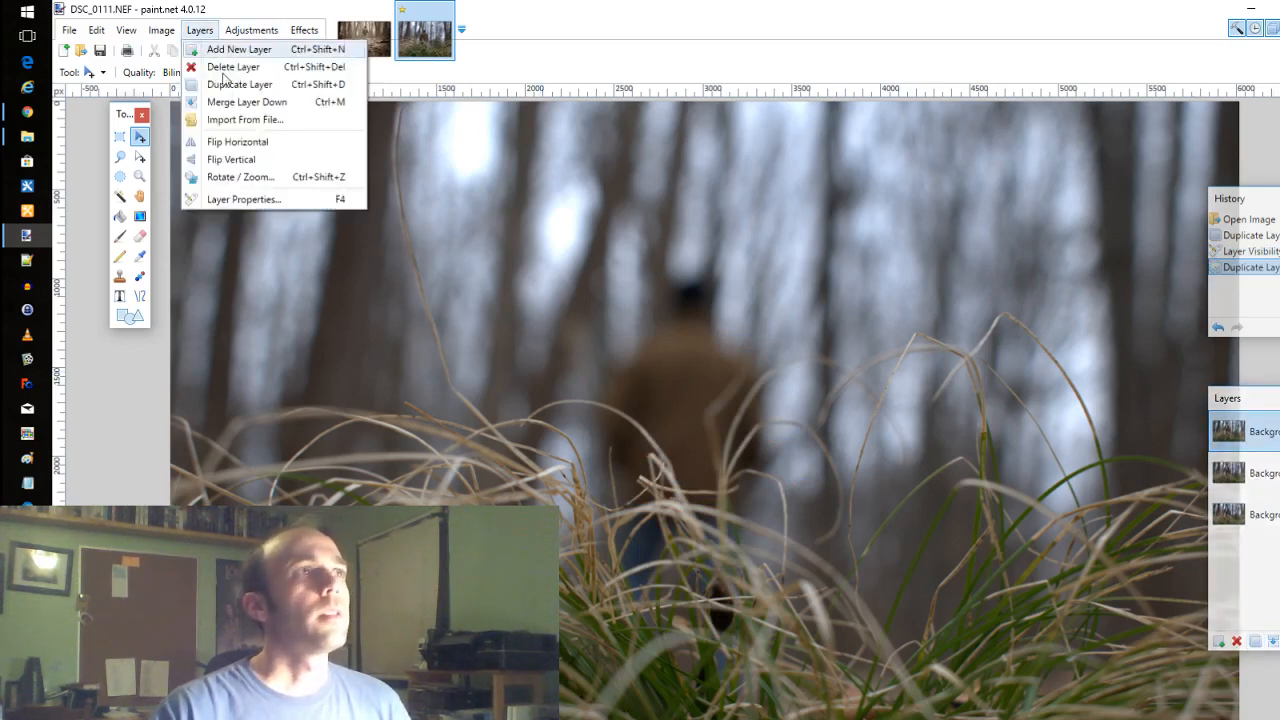
{"action": "left_click", "coordinate": [294, 200]}
{"action": "left_click", "coordinate": [687, 435]}
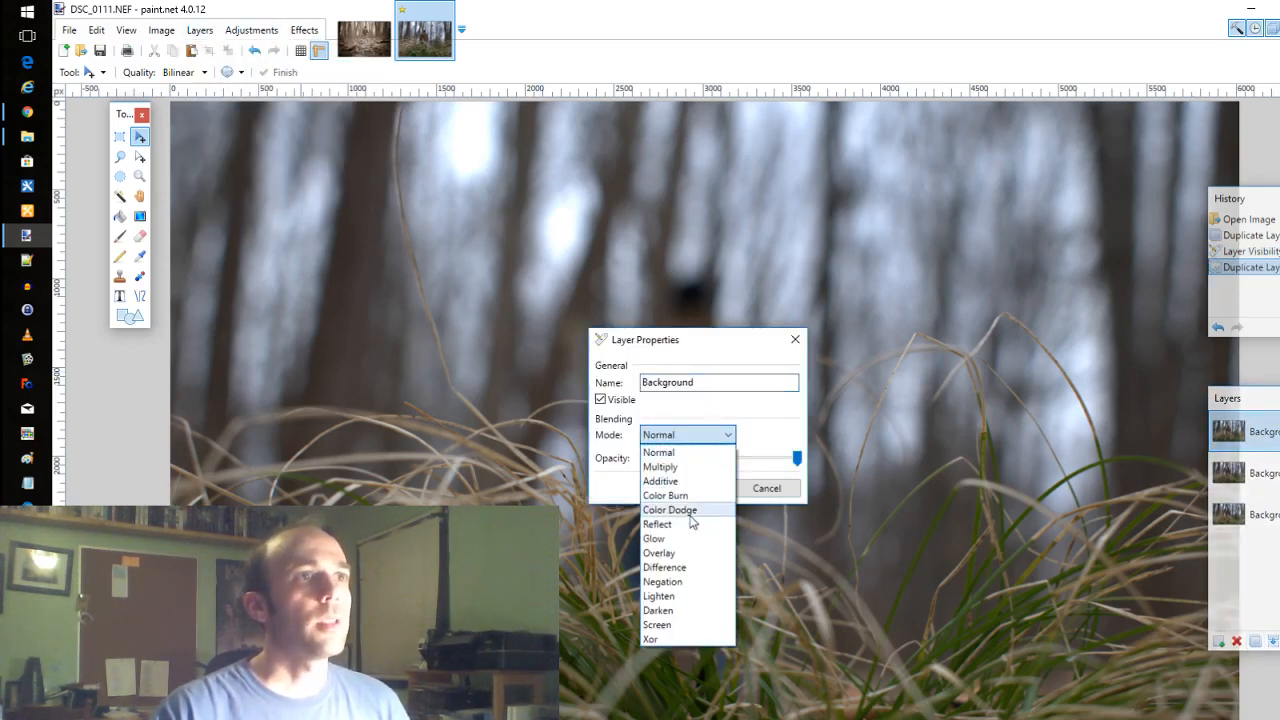
{"action": "left_click", "coordinate": [689, 487]}
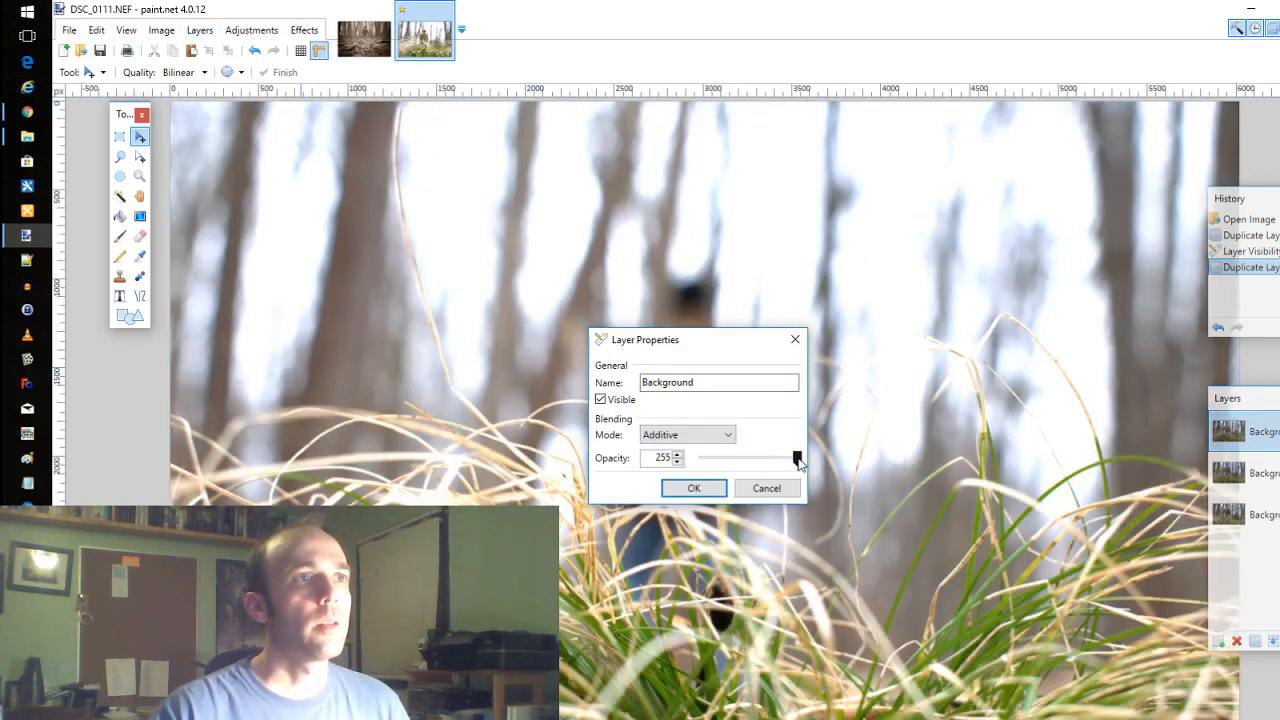
{"action": "left_click_drag", "start_coordinate": [797, 458], "coordinate": [758, 458]}
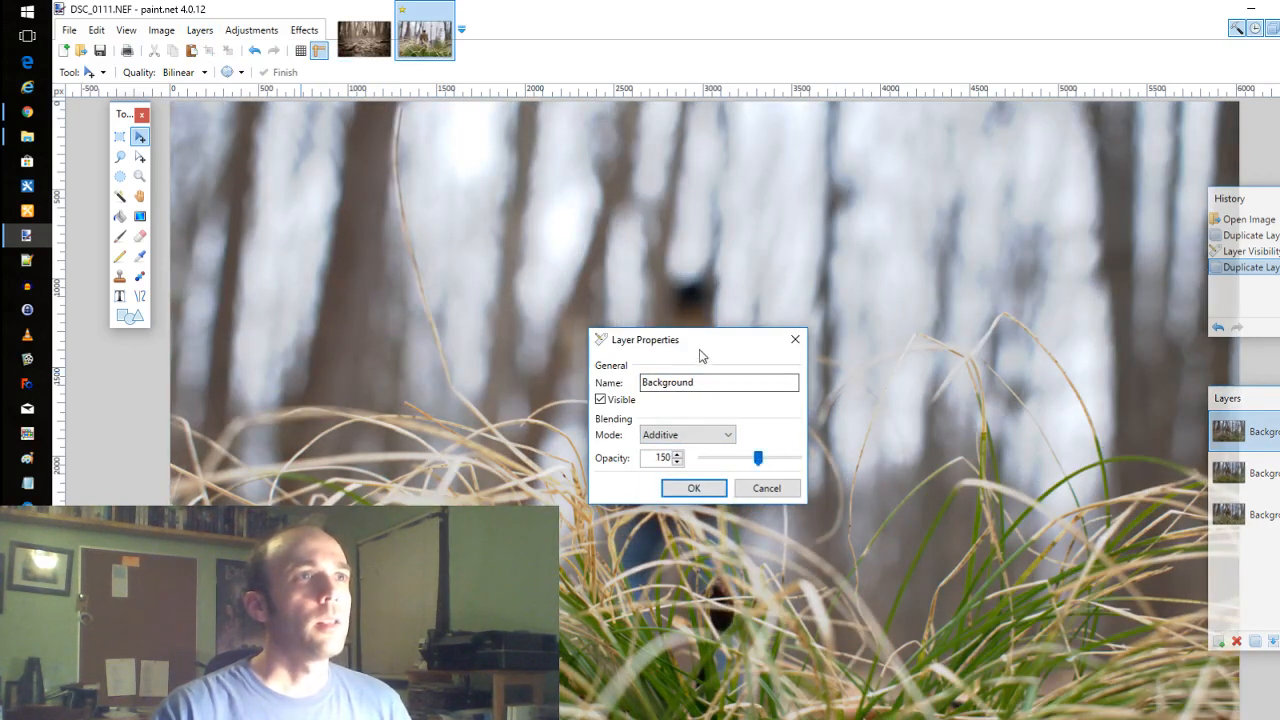
{"action": "left_click_drag", "start_coordinate": [695, 343], "coordinate": [903, 454]}
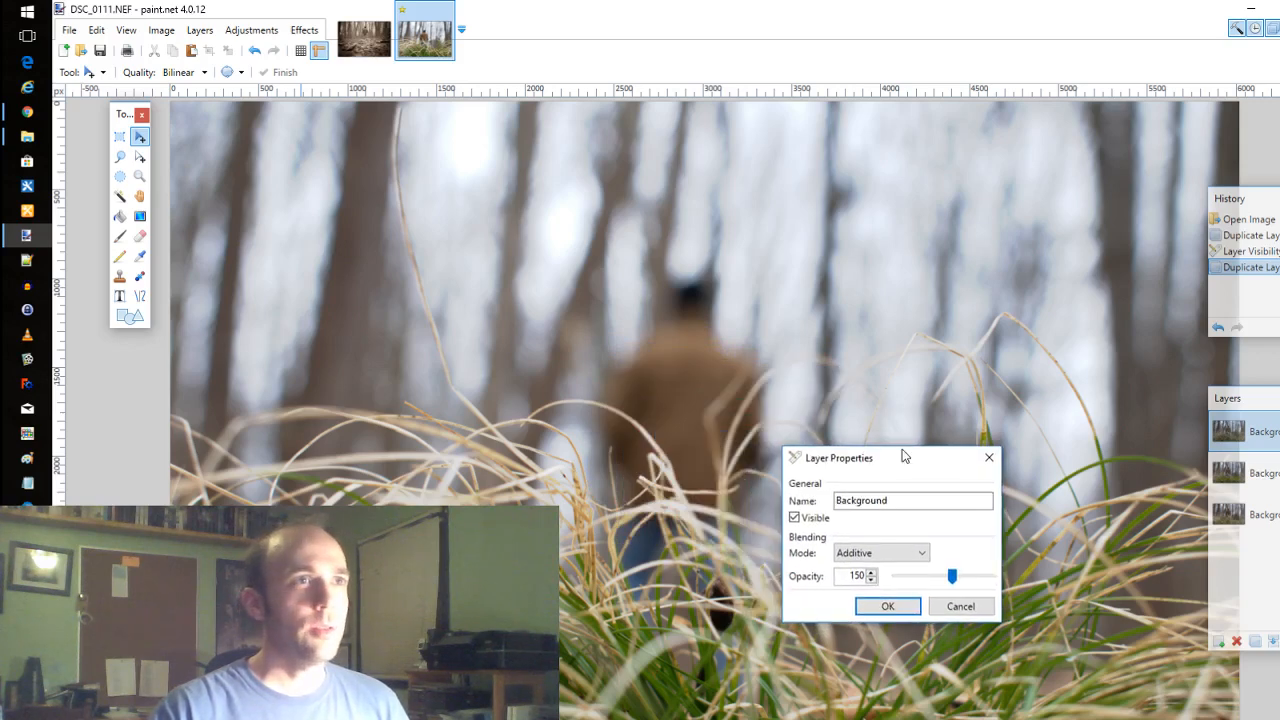
{"action": "left_click_drag", "start_coordinate": [951, 577], "coordinate": [944, 578]}
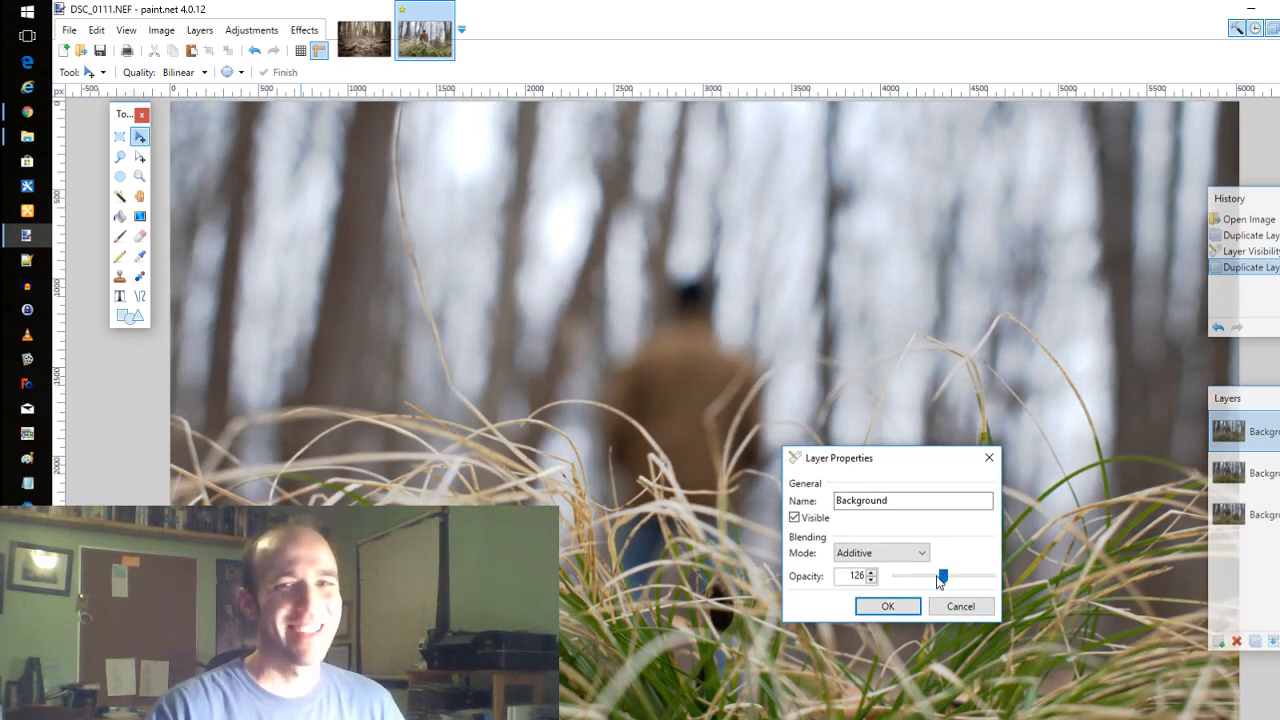
{"action": "left_click_drag", "start_coordinate": [940, 582], "coordinate": [948, 580]}
{"action": "left_click", "coordinate": [915, 609]}
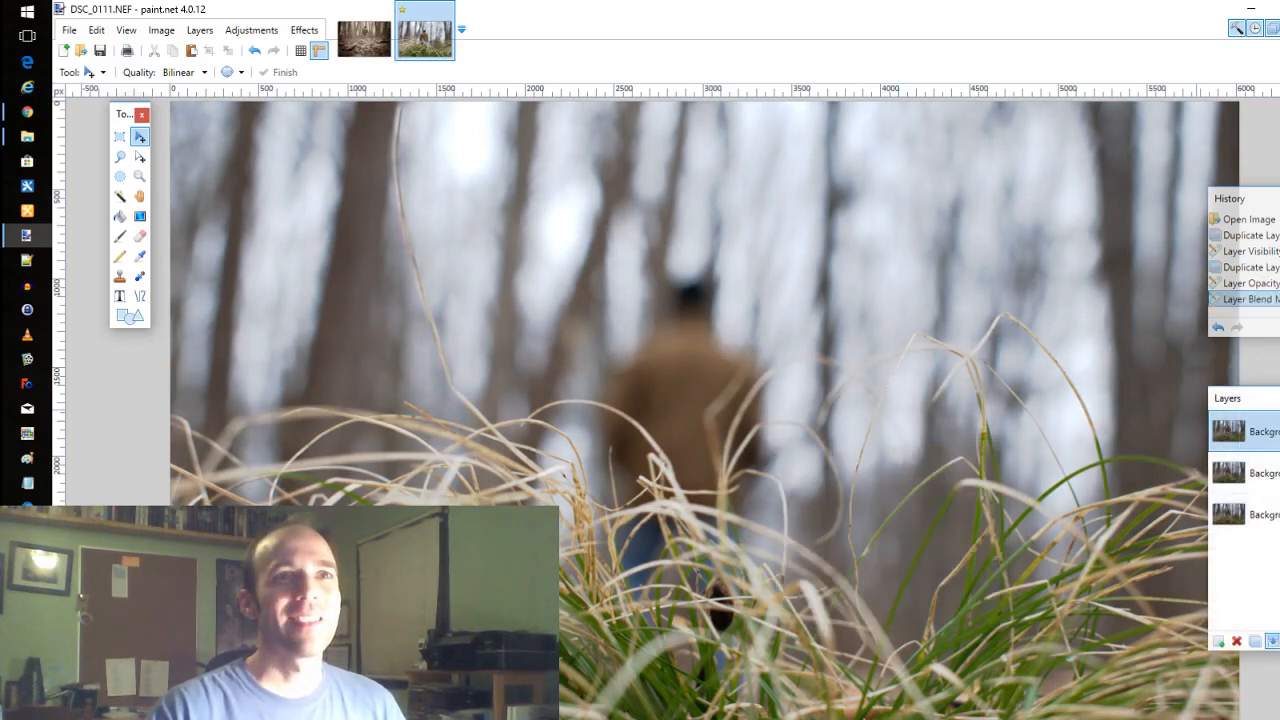
Merge the Additive layer down onto the visible copy and duplicate the merged layer.
{"action": "key", "text": "ctrl+m"}
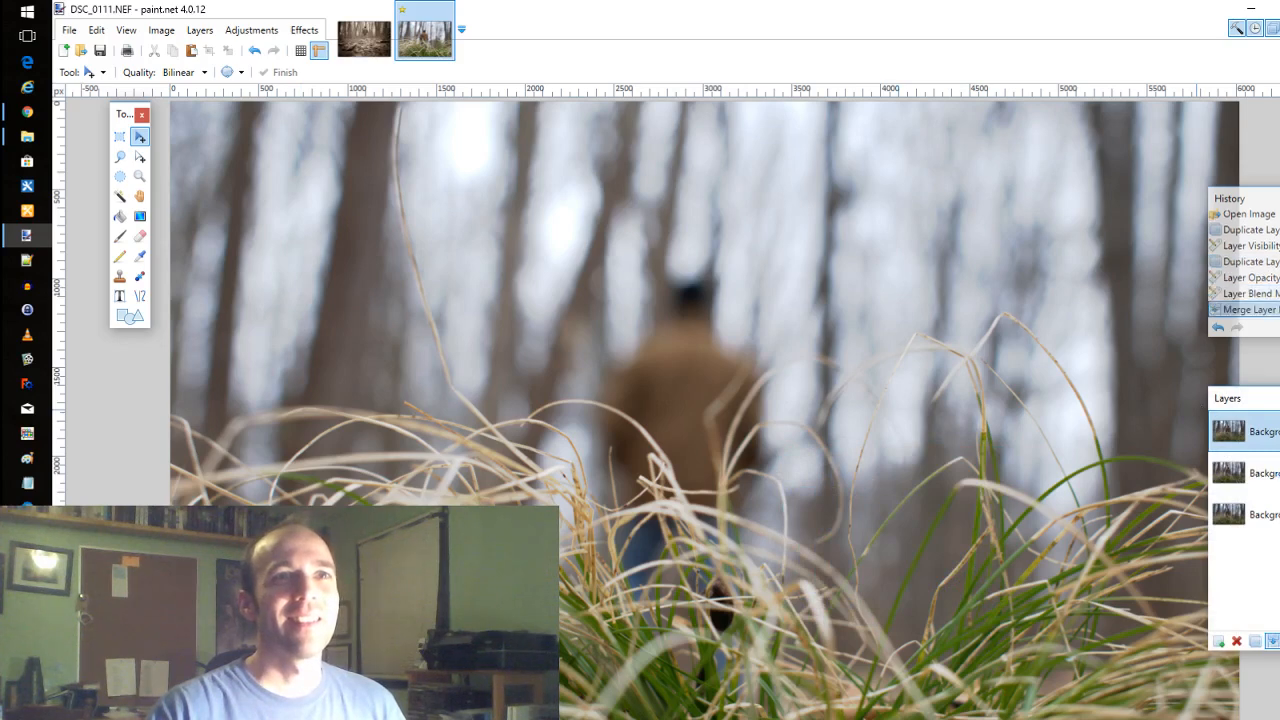
{"action": "left_click", "coordinate": [1255, 641]}
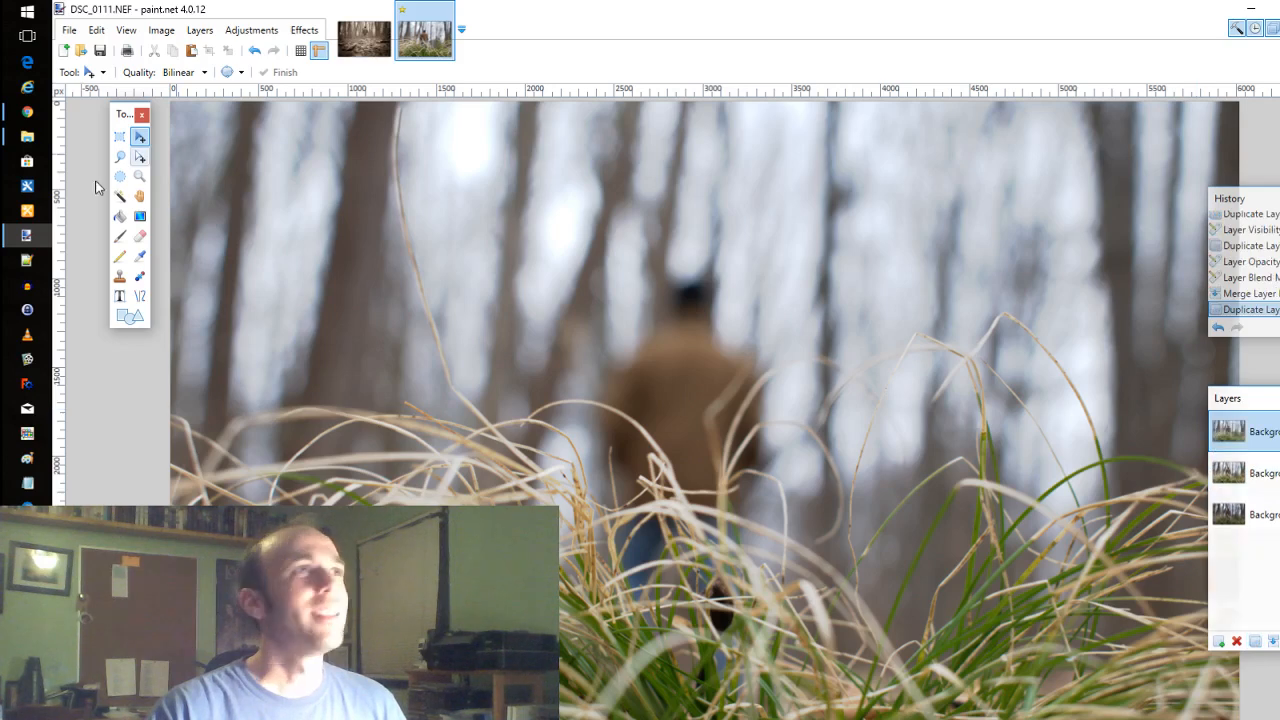
Set the top layer's blend mode to Color Burn with opacity 28 and merge it down onto the layer below.
{"action": "left_click", "coordinate": [200, 30]}
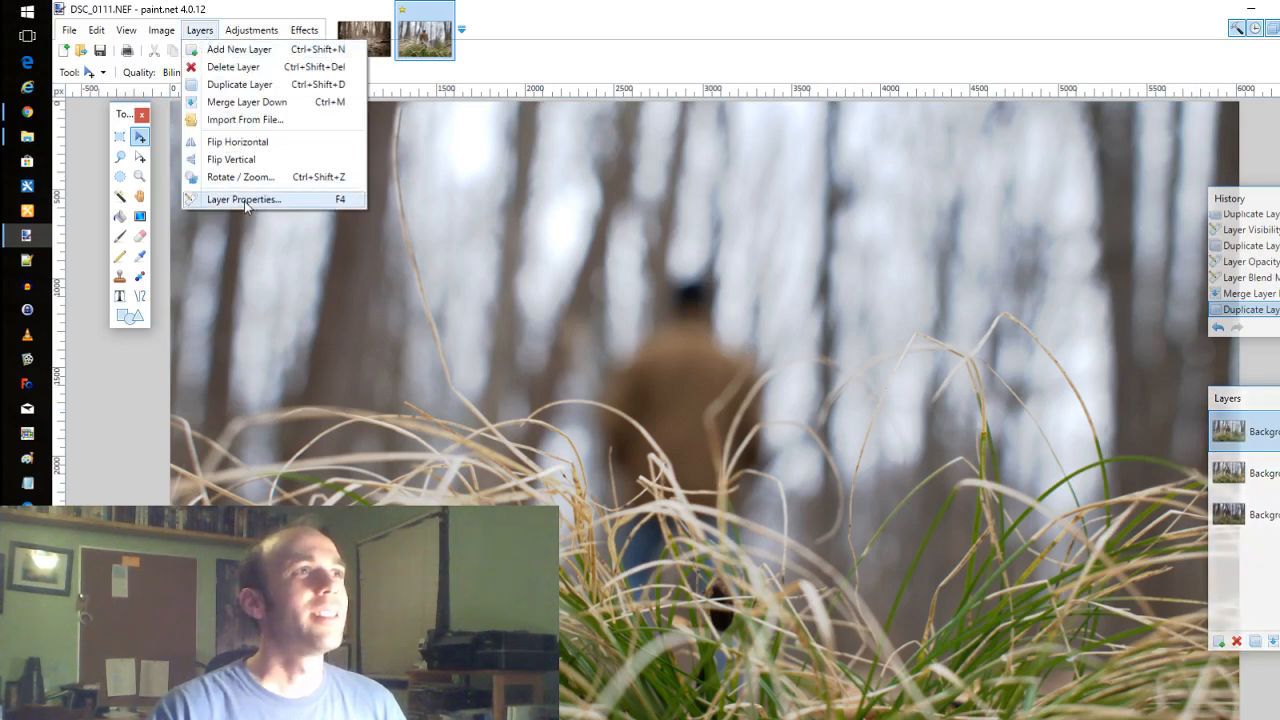
{"action": "left_click", "coordinate": [244, 201]}
{"action": "left_click", "coordinate": [729, 436]}
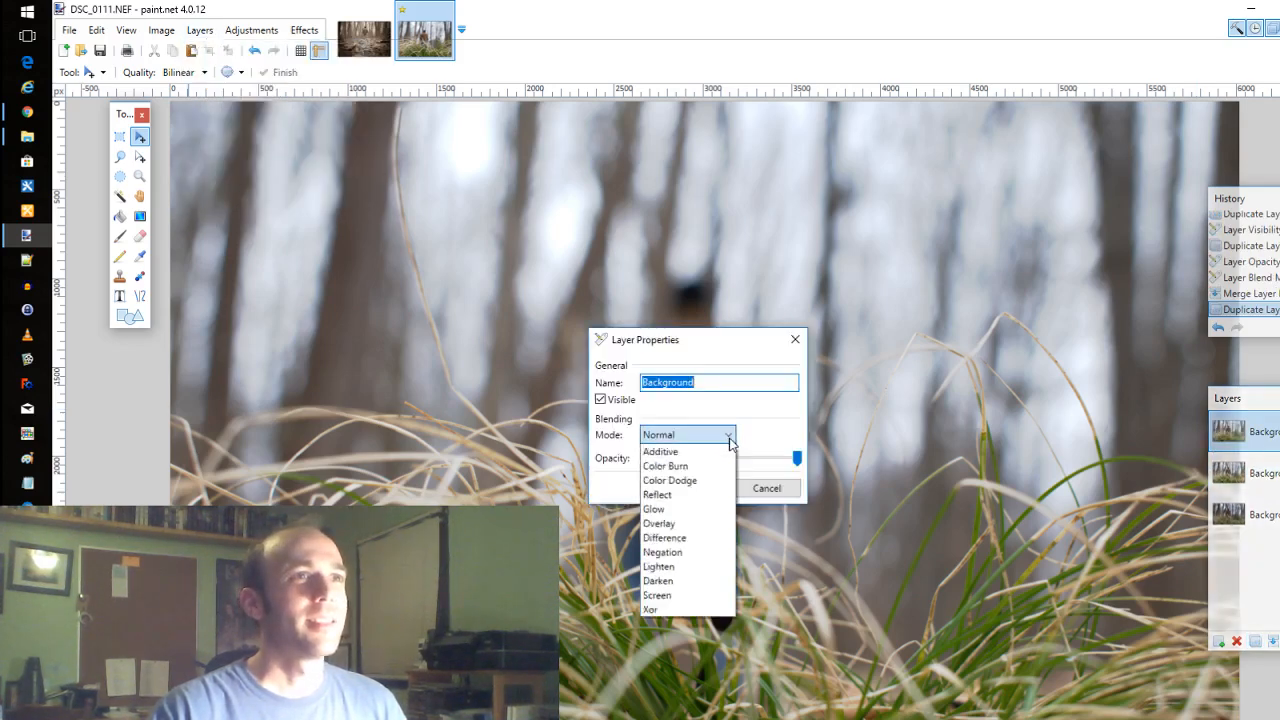
{"action": "left_click", "coordinate": [690, 494]}
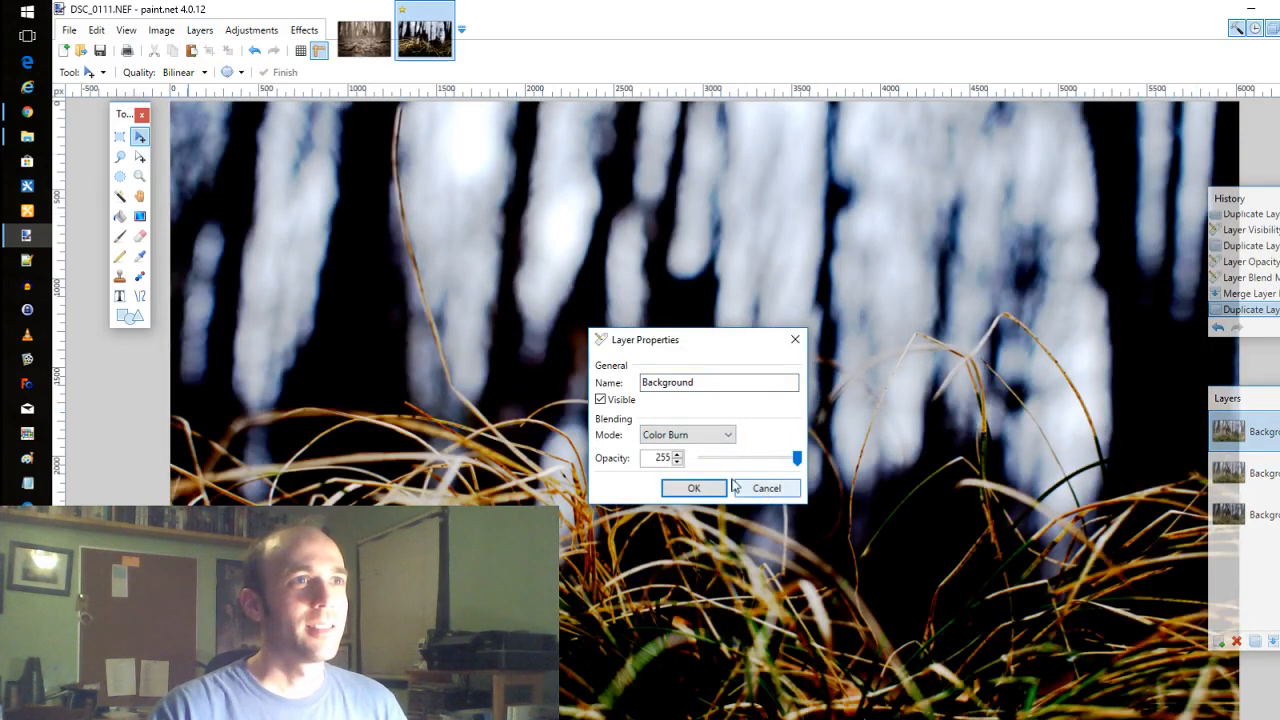
{"action": "left_click_drag", "start_coordinate": [745, 458], "coordinate": [711, 460]}
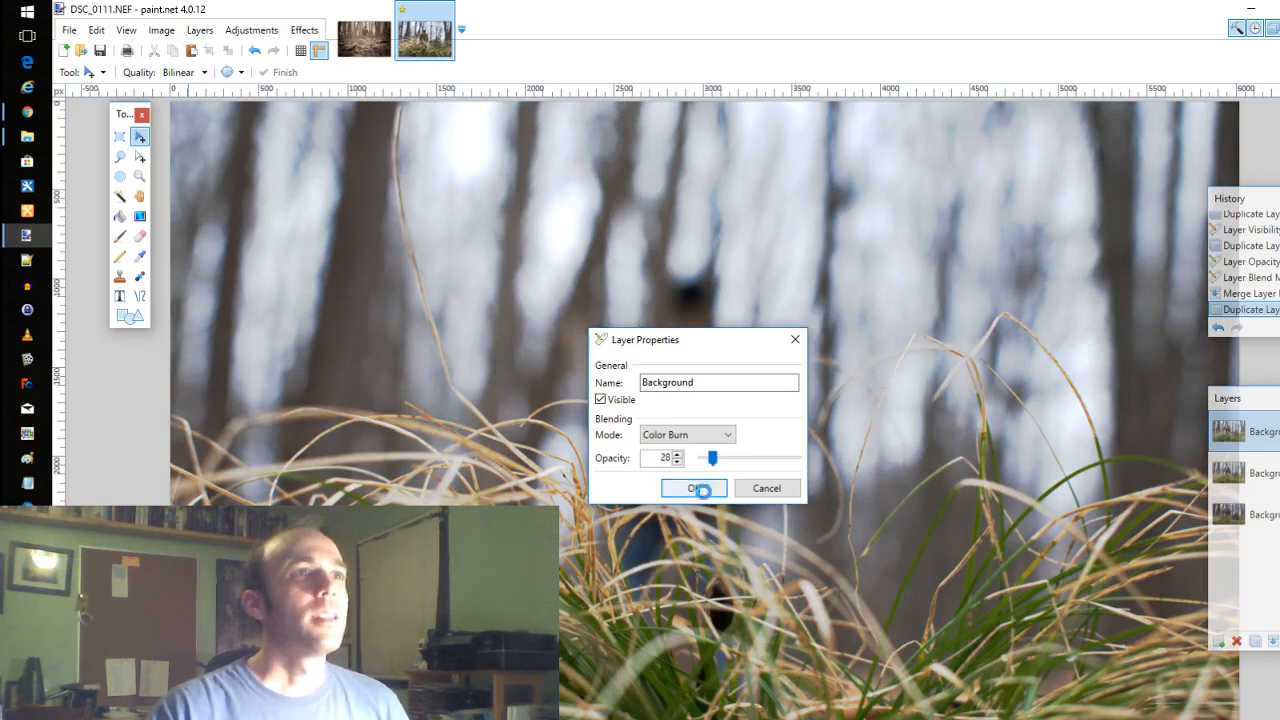
{"action": "left_click", "coordinate": [703, 490]}
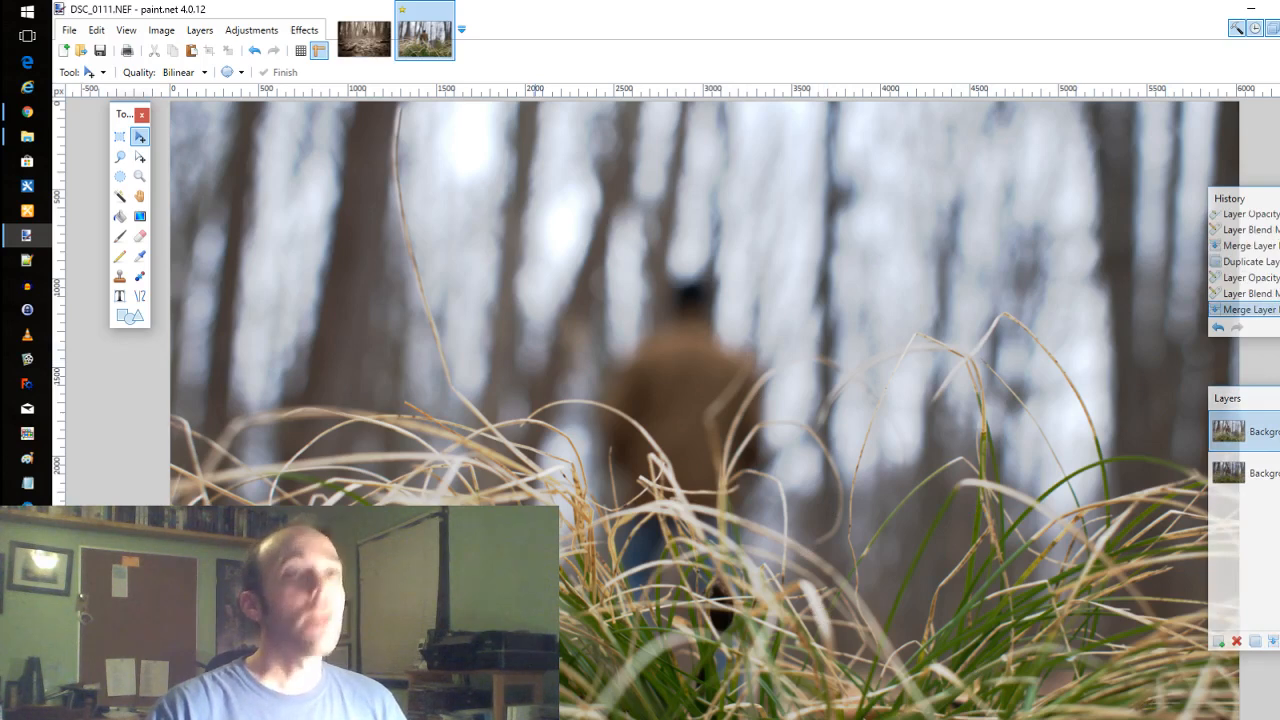
Apply a Vignette EH effect with offset -0.01, 0.10, radius 0.66 and density 0.88 to the top layer.
{"action": "left_click", "coordinate": [316, 32]}
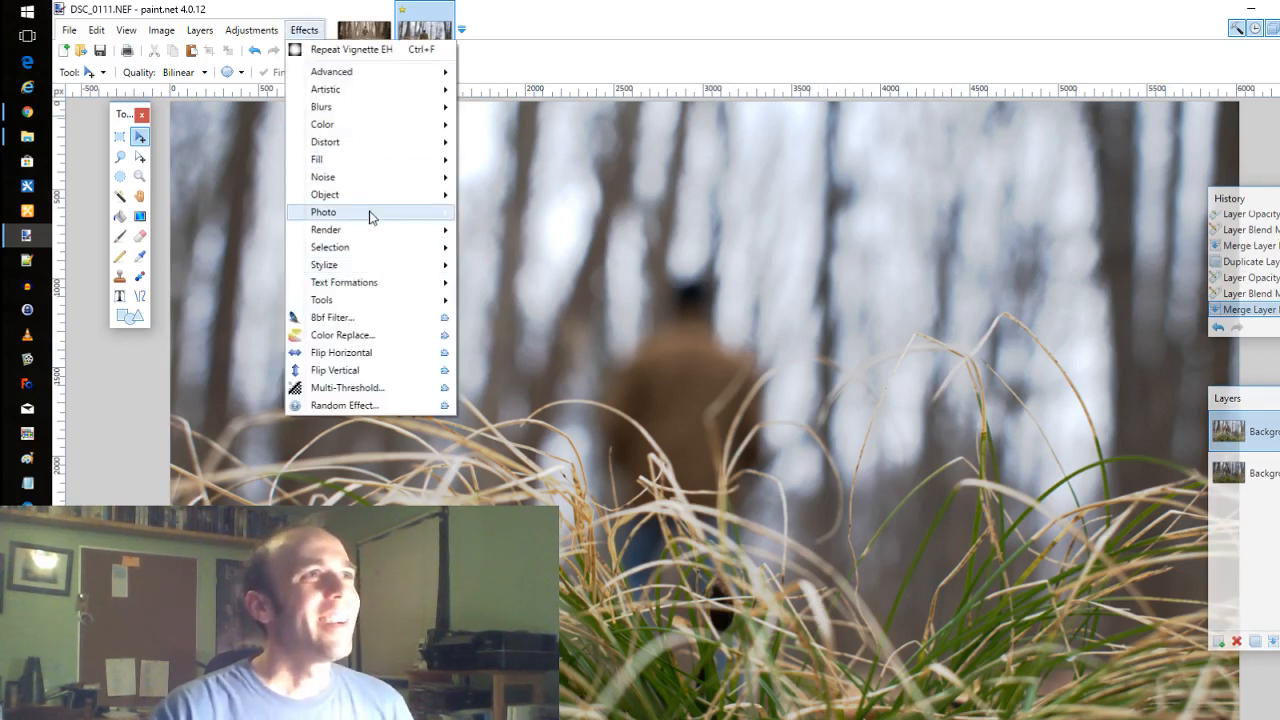
{"action": "mouse_move", "coordinate": [370, 217]}
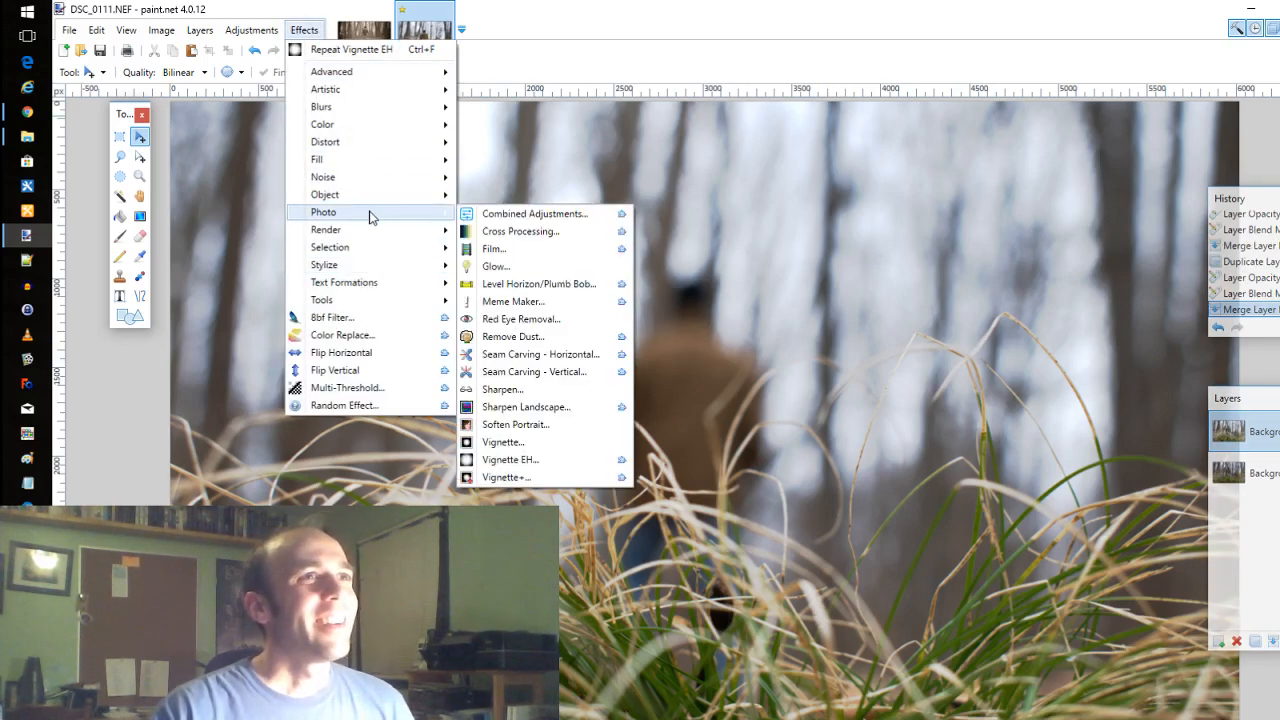
{"action": "left_click", "coordinate": [573, 463]}
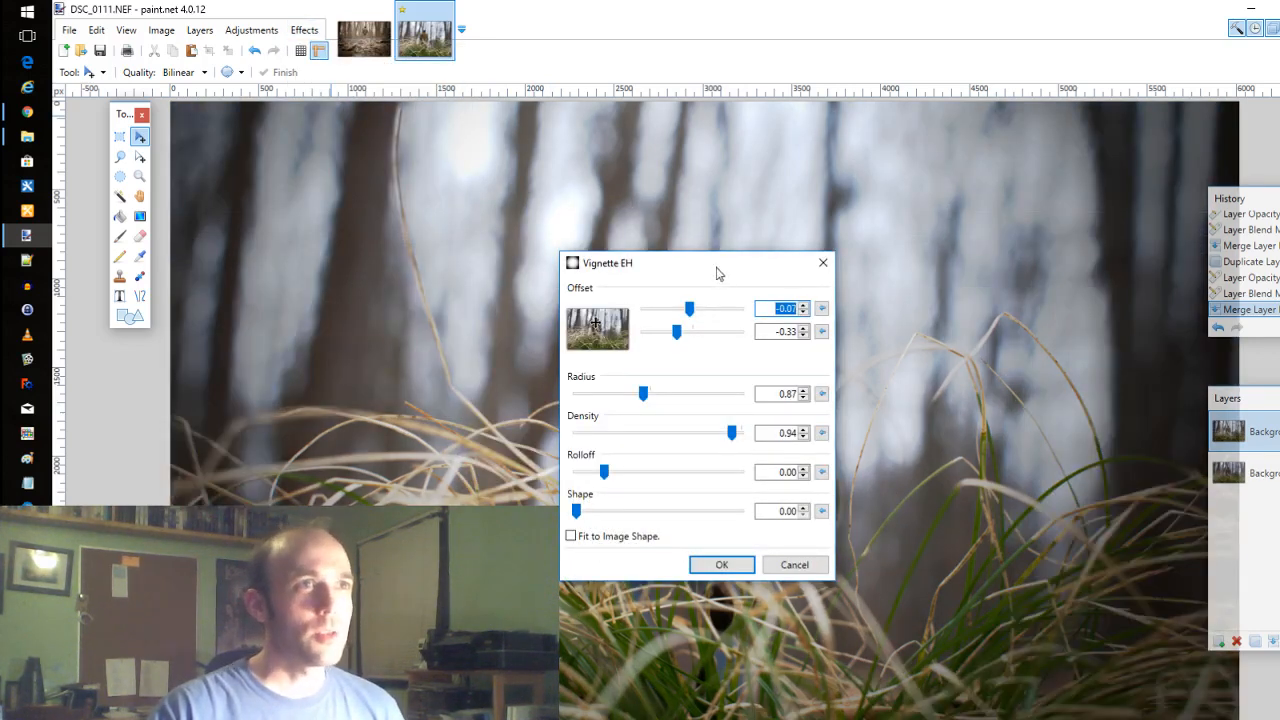
{"action": "left_click_drag", "start_coordinate": [717, 266], "coordinate": [1043, 358]}
{"action": "left_click", "coordinate": [922, 412]}
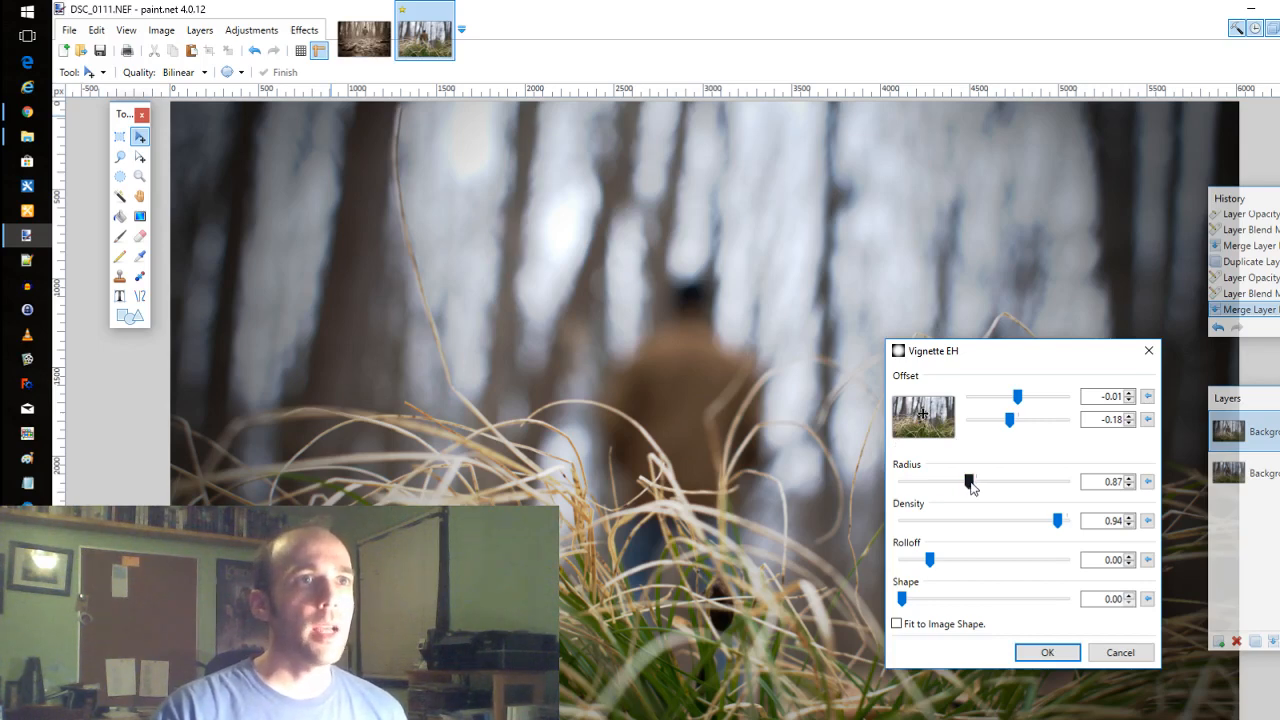
{"action": "left_click_drag", "start_coordinate": [969, 483], "coordinate": [956, 487]}
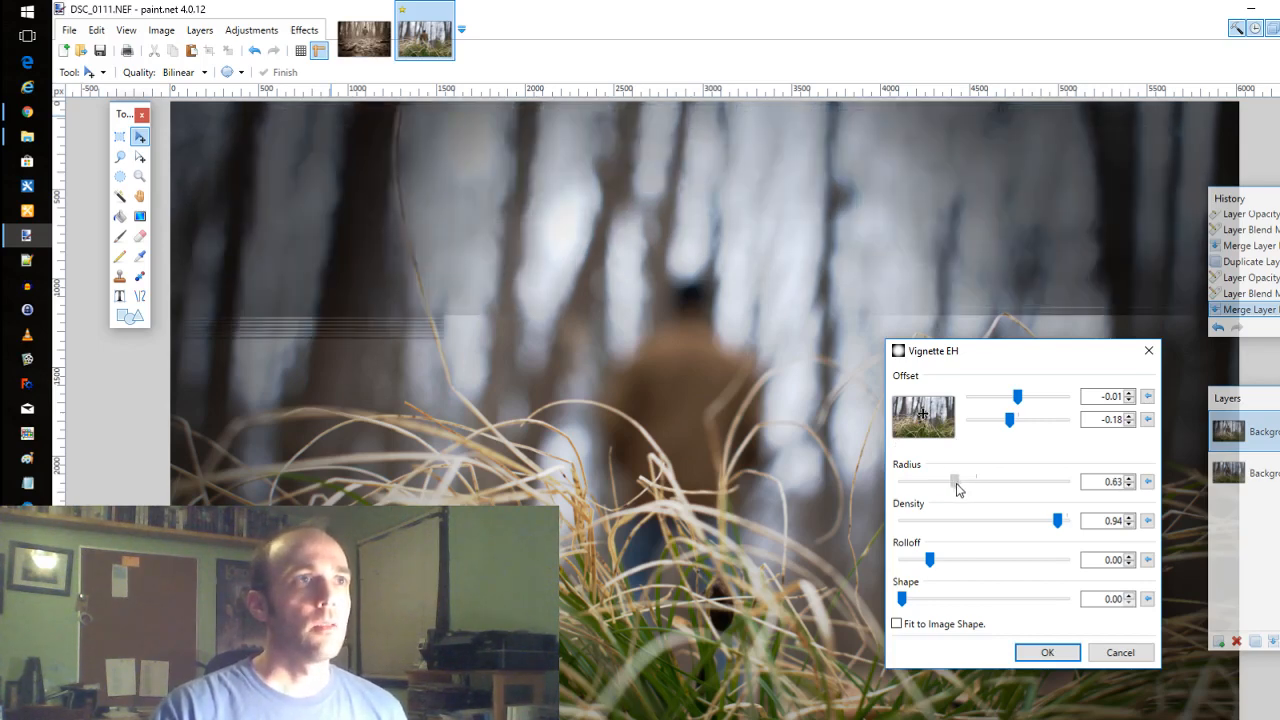
{"action": "left_click_drag", "start_coordinate": [1057, 523], "coordinate": [1047, 526]}
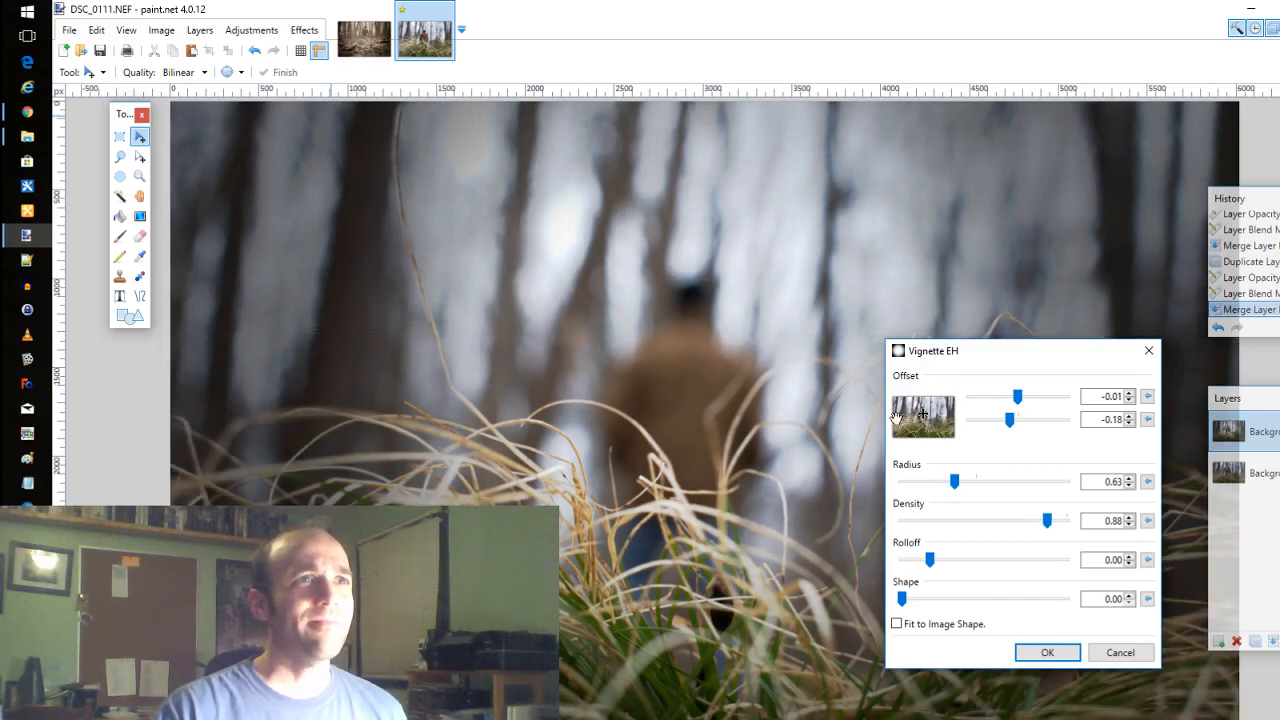
{"action": "left_click", "coordinate": [922, 417]}
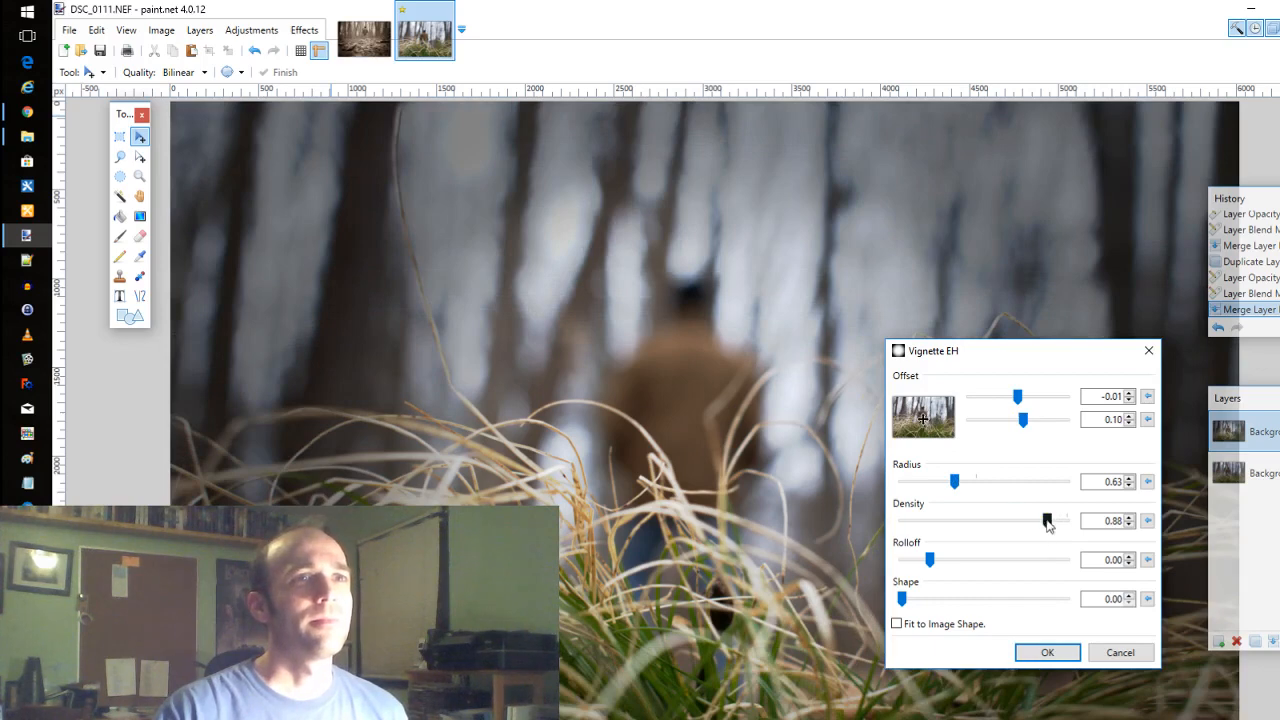
{"action": "left_click_drag", "start_coordinate": [960, 487], "coordinate": [958, 484]}
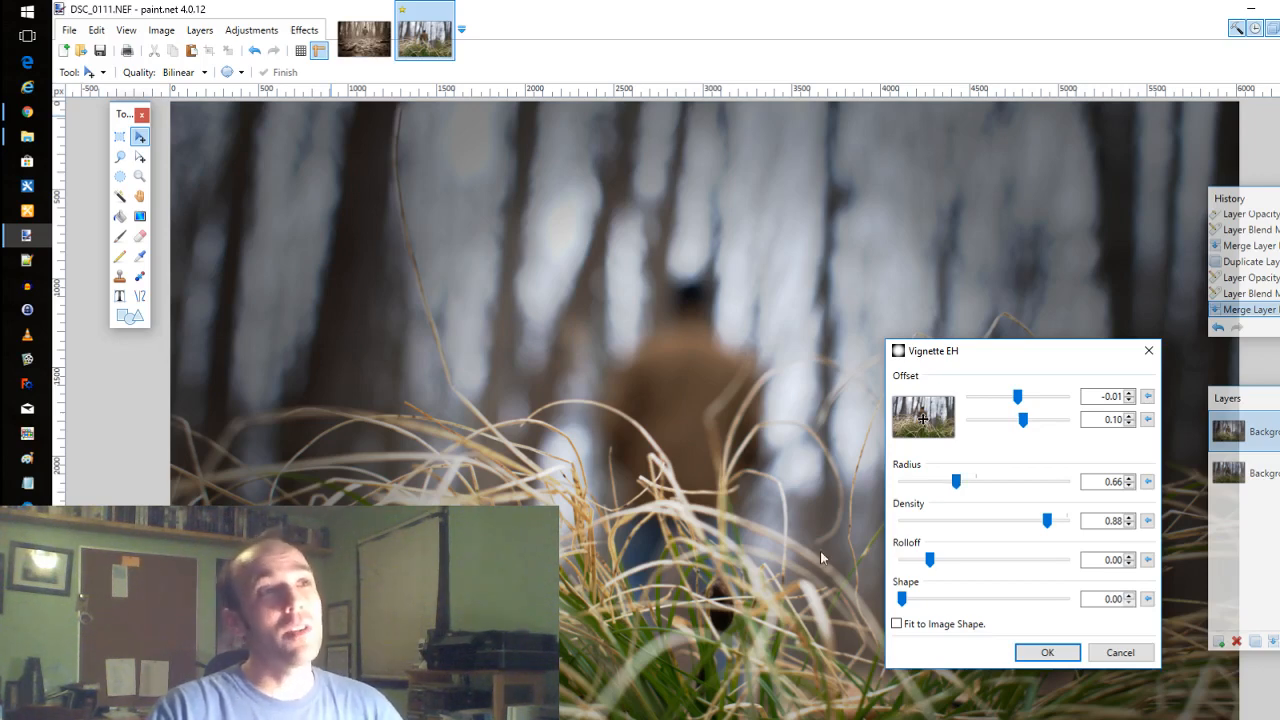
{"action": "left_click", "coordinate": [1048, 653]}
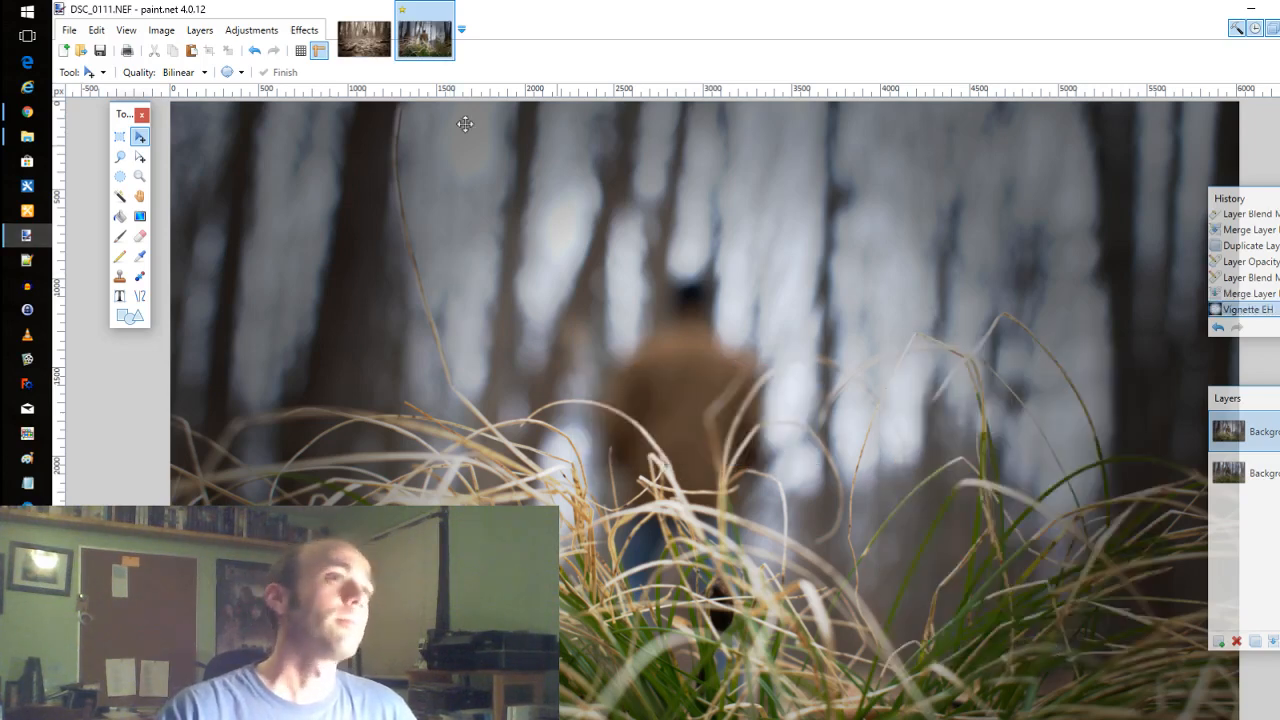
{"action": "left_click", "coordinate": [251, 30]}
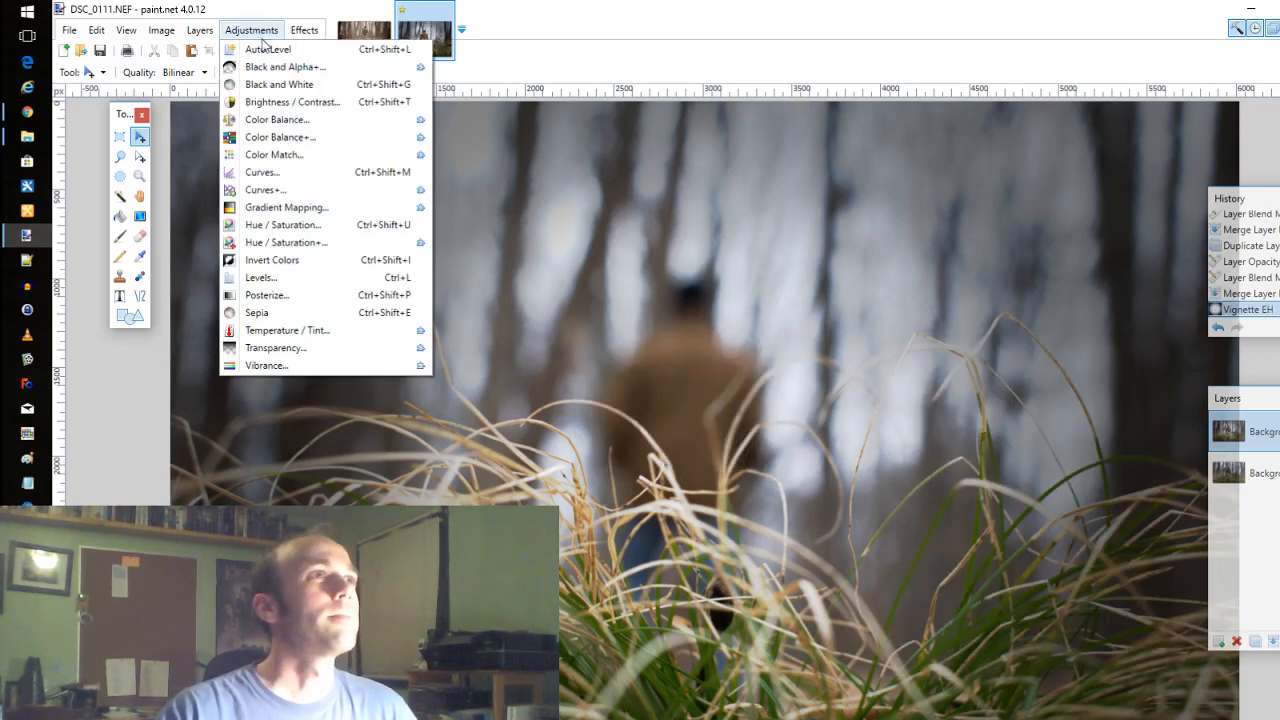
{"action": "left_click", "coordinate": [307, 173]}
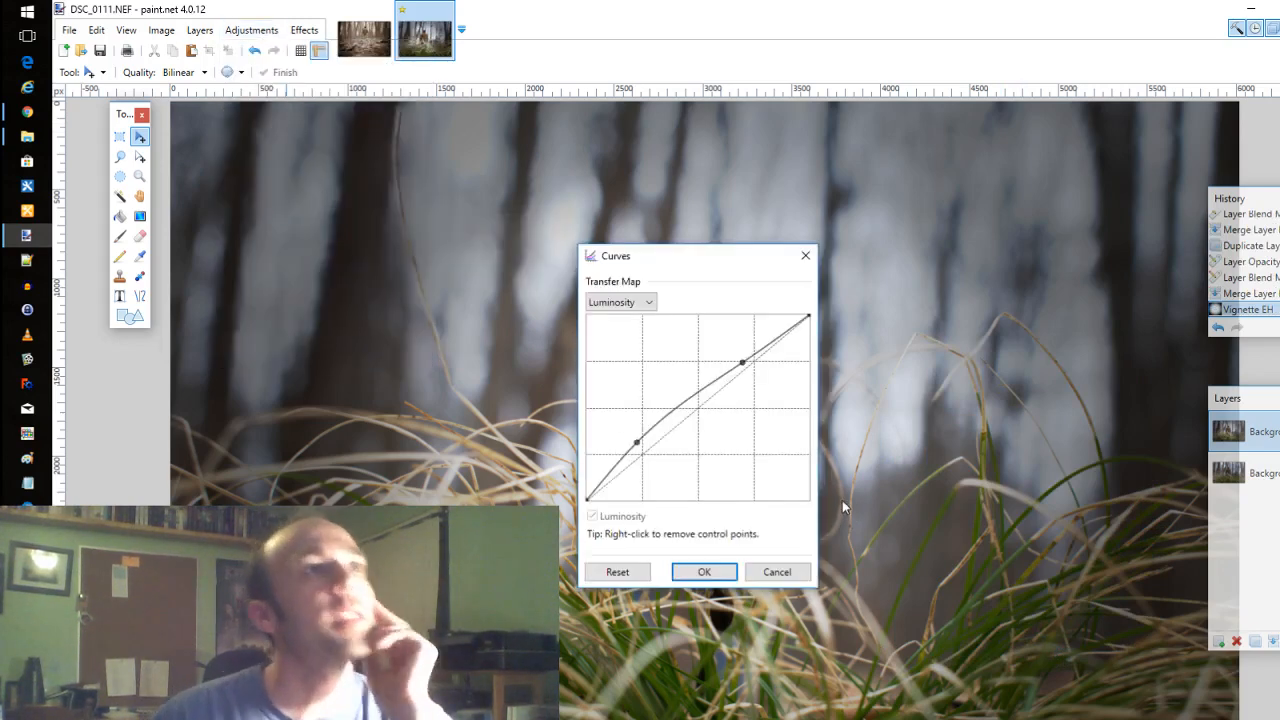
{"action": "left_click_drag", "start_coordinate": [695, 260], "coordinate": [941, 502]}
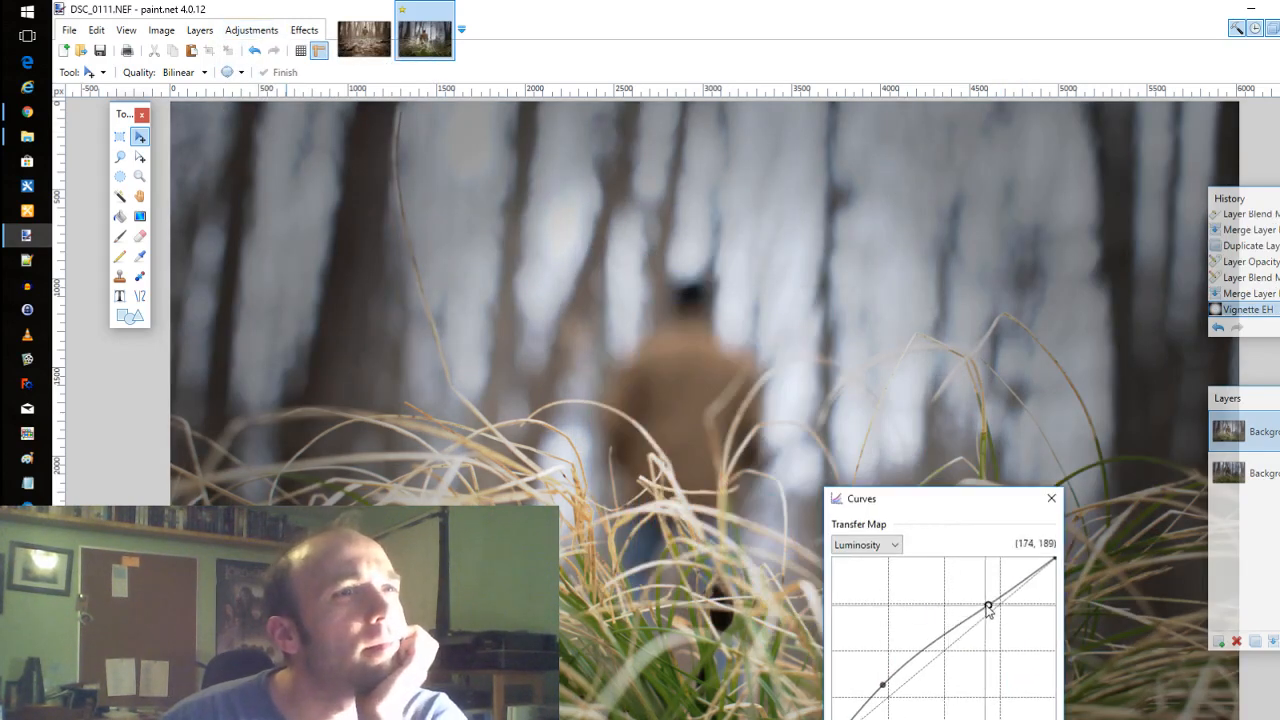
{"action": "left_click_drag", "start_coordinate": [988, 609], "coordinate": [992, 617]}
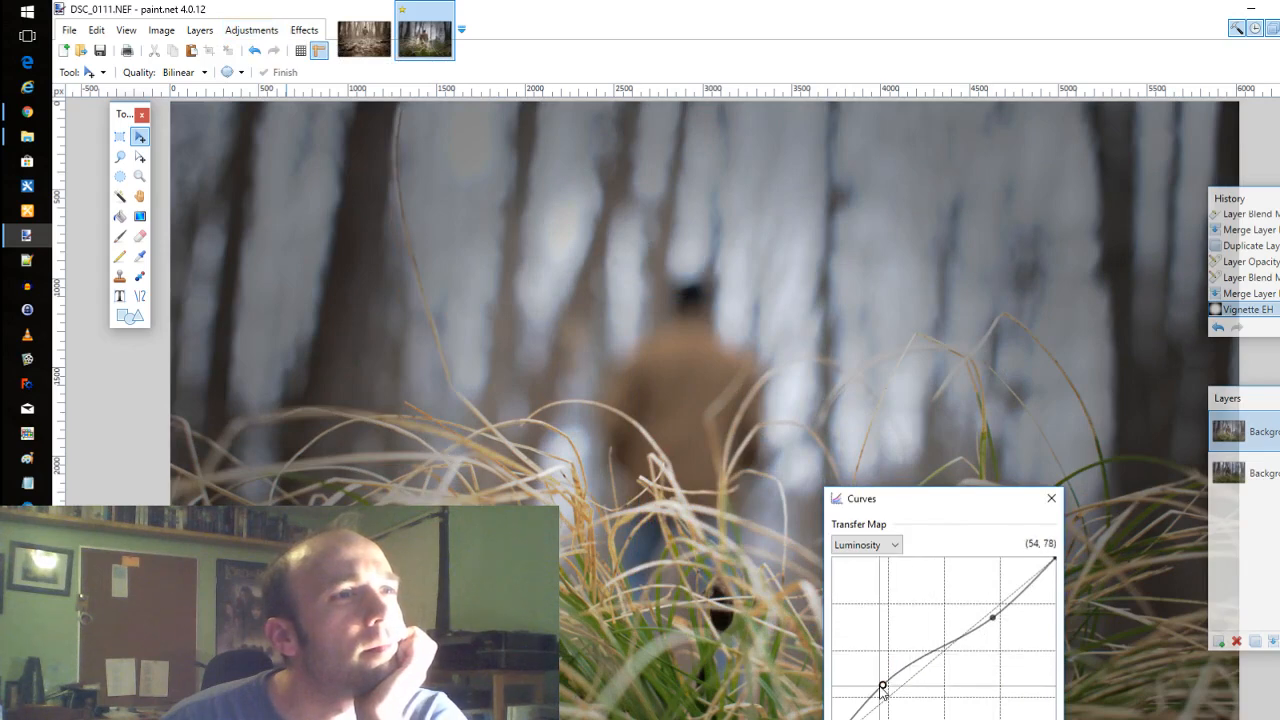
{"action": "left_click_drag", "start_coordinate": [882, 686], "coordinate": [897, 702]}
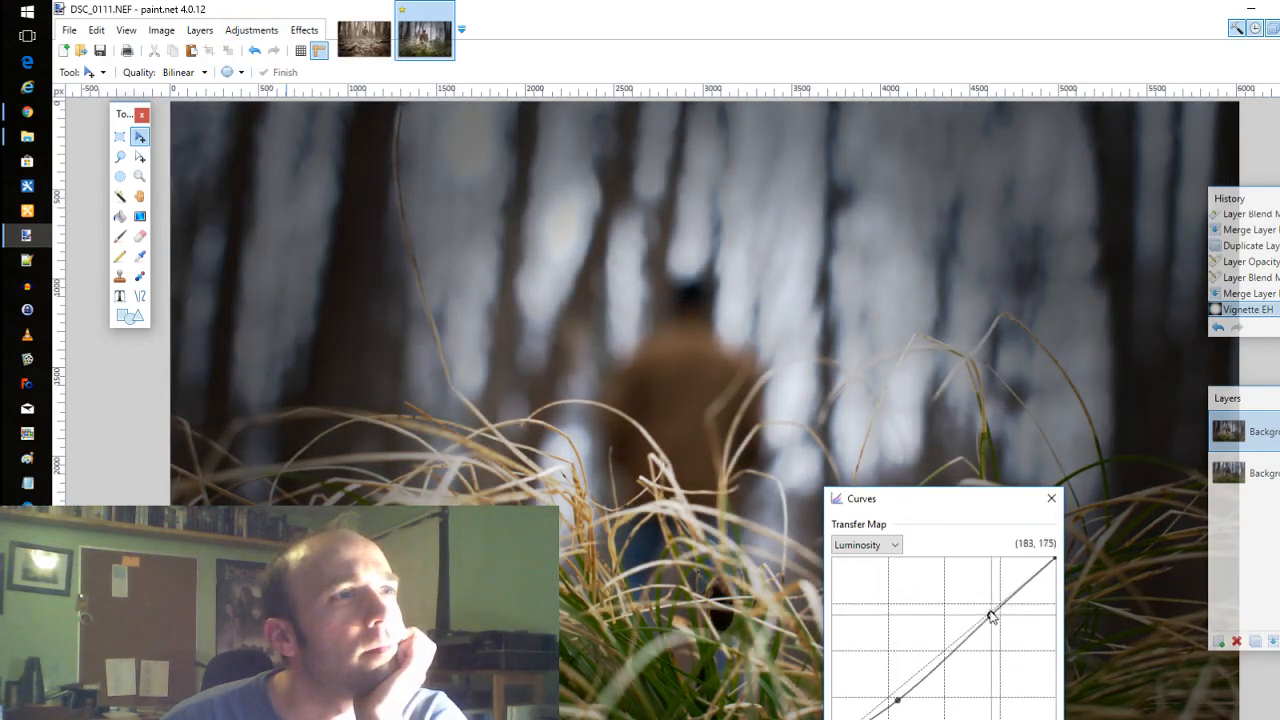
{"action": "mouse_move", "coordinate": [992, 616]}
{"action": "left_mouse_down"}
{"action": "mouse_move", "coordinate": [987, 607]}
{"action": "mouse_move", "coordinate": [1004, 624]}
{"action": "left_mouse_up"}
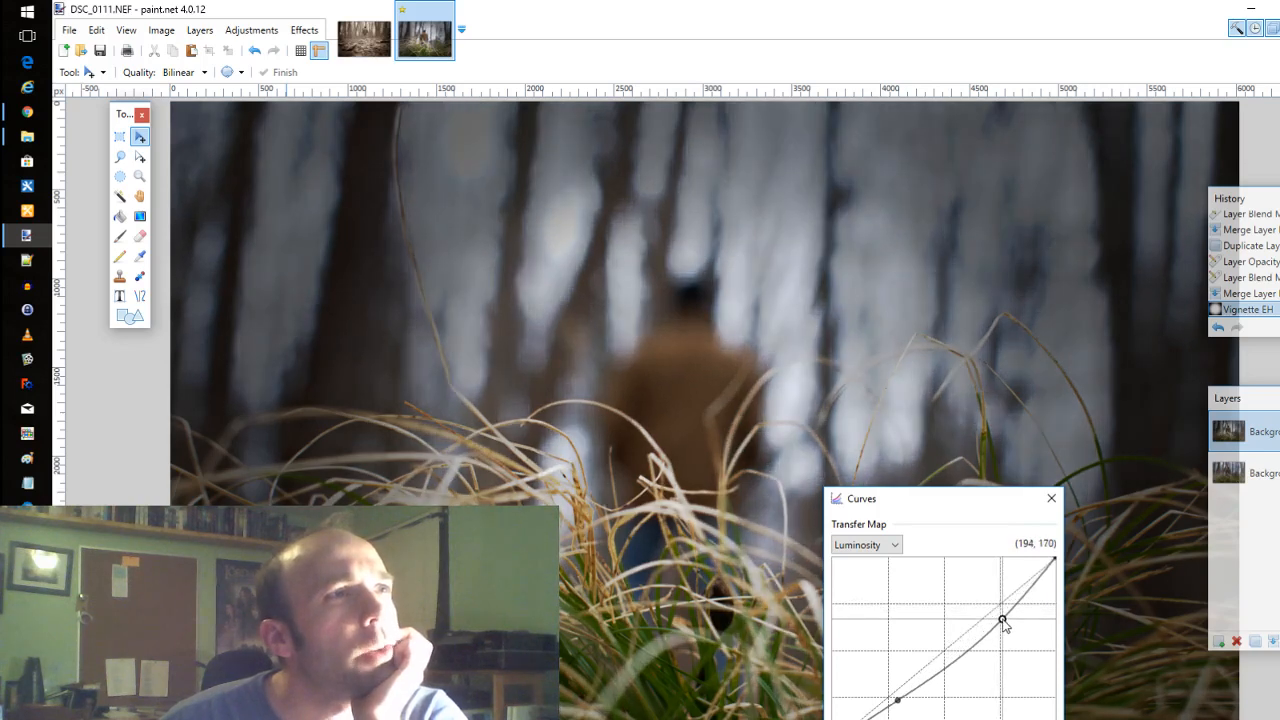
{"action": "key", "text": "Escape"}
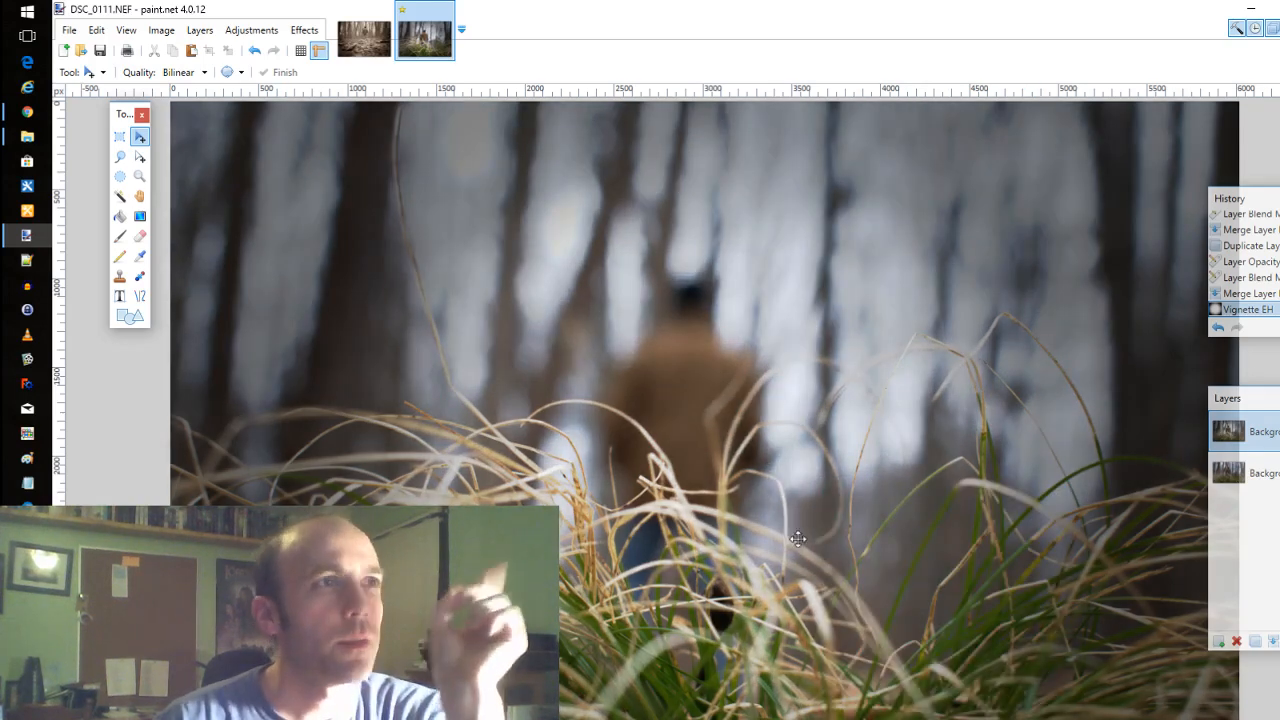
Increase the top layer's colour intensity with a Vibrance adjustment of 141.
{"action": "left_click", "coordinate": [251, 30]}
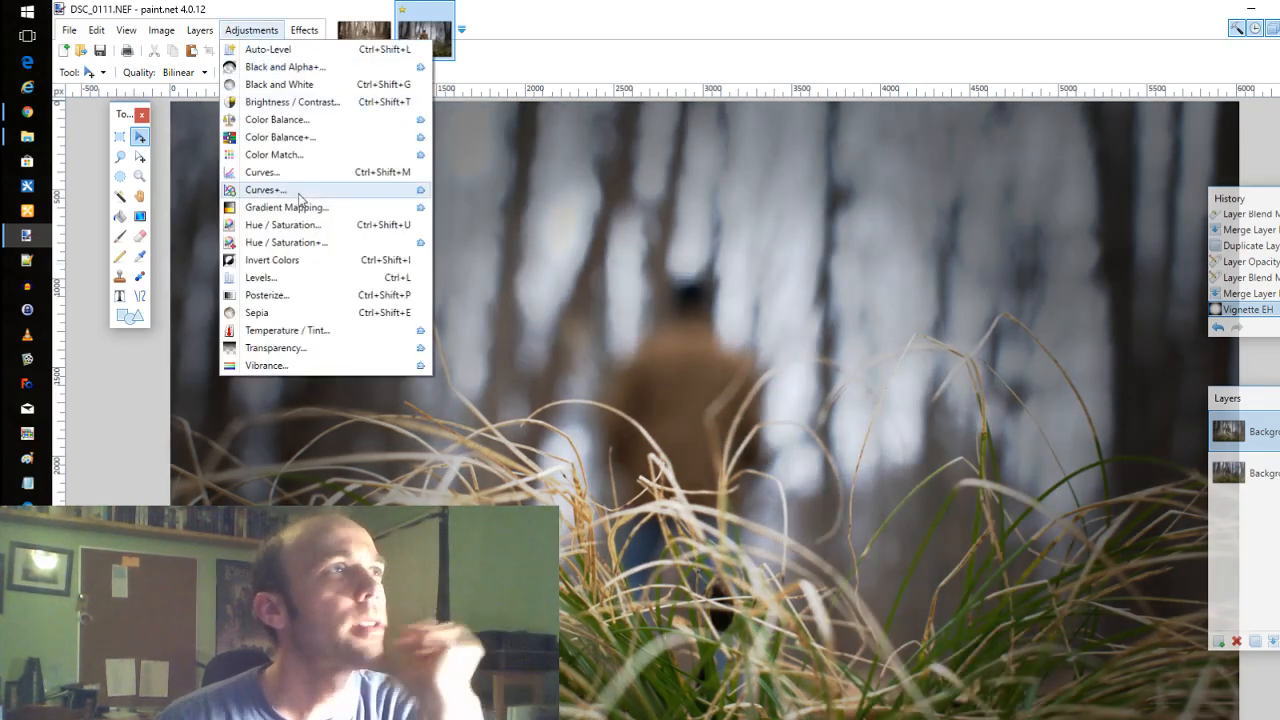
{"action": "left_click", "coordinate": [312, 366]}
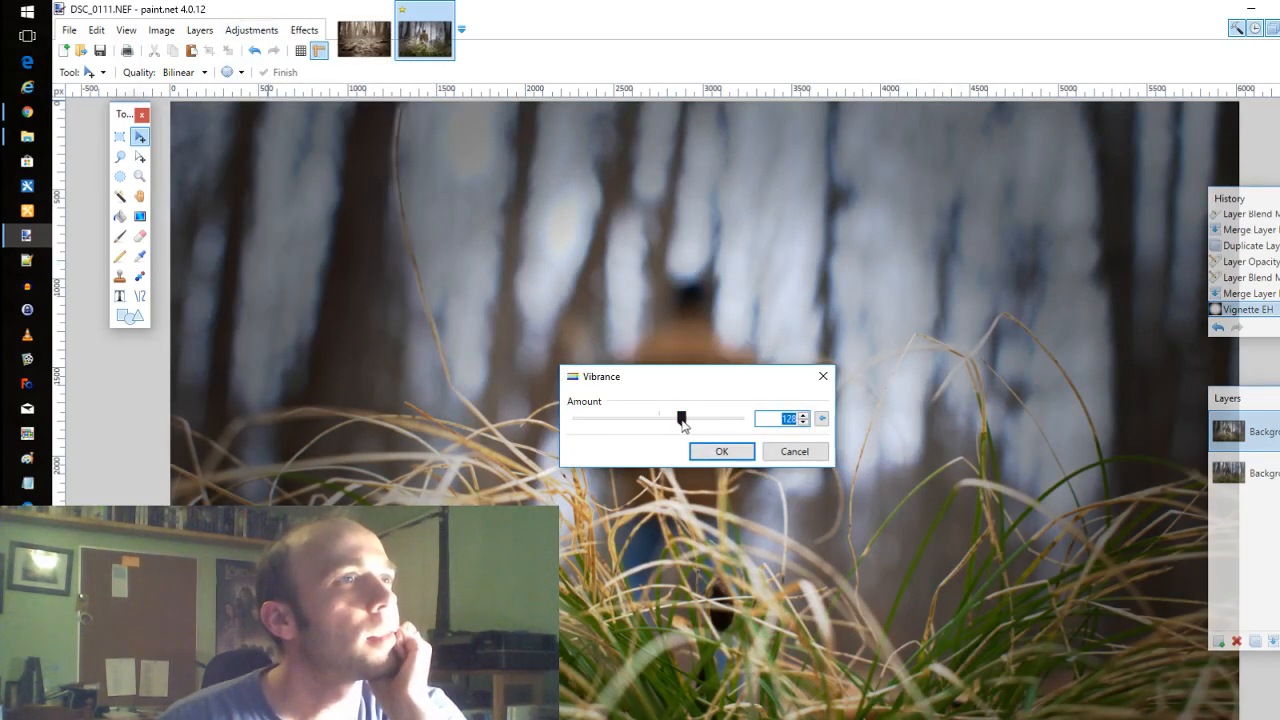
{"action": "left_click_drag", "start_coordinate": [682, 420], "coordinate": [699, 421]}
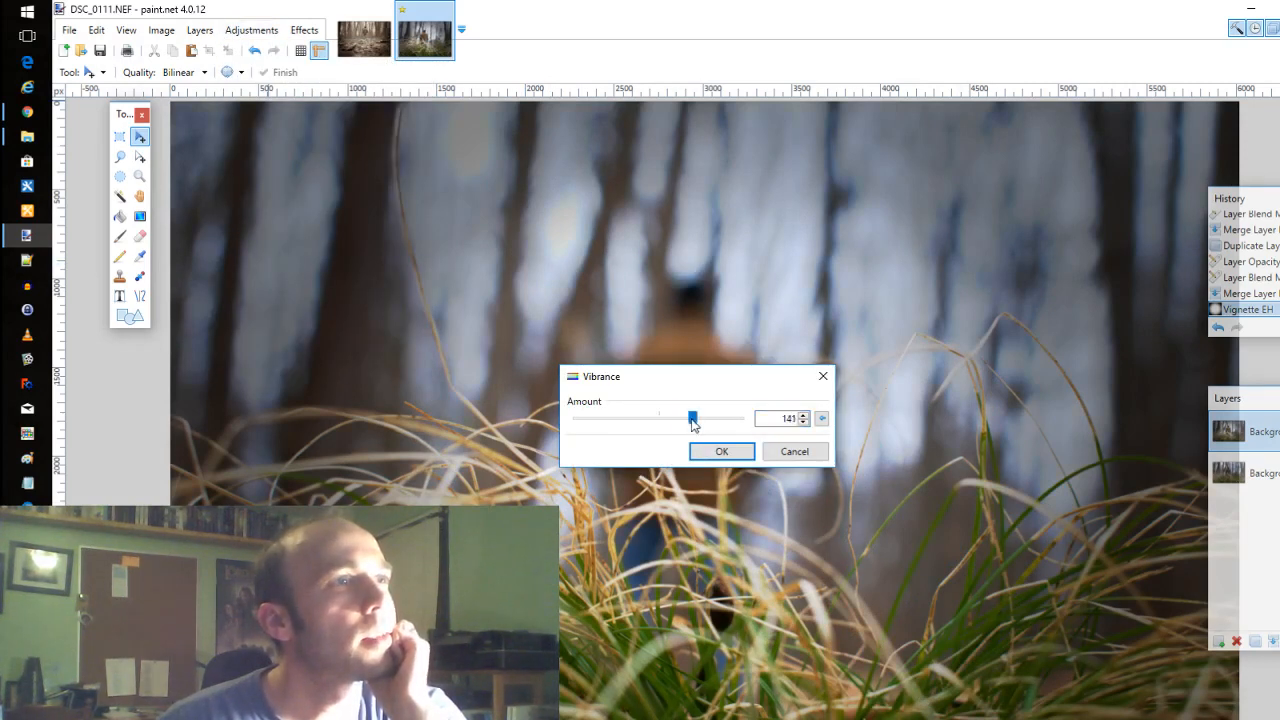
{"action": "left_click", "coordinate": [717, 452]}
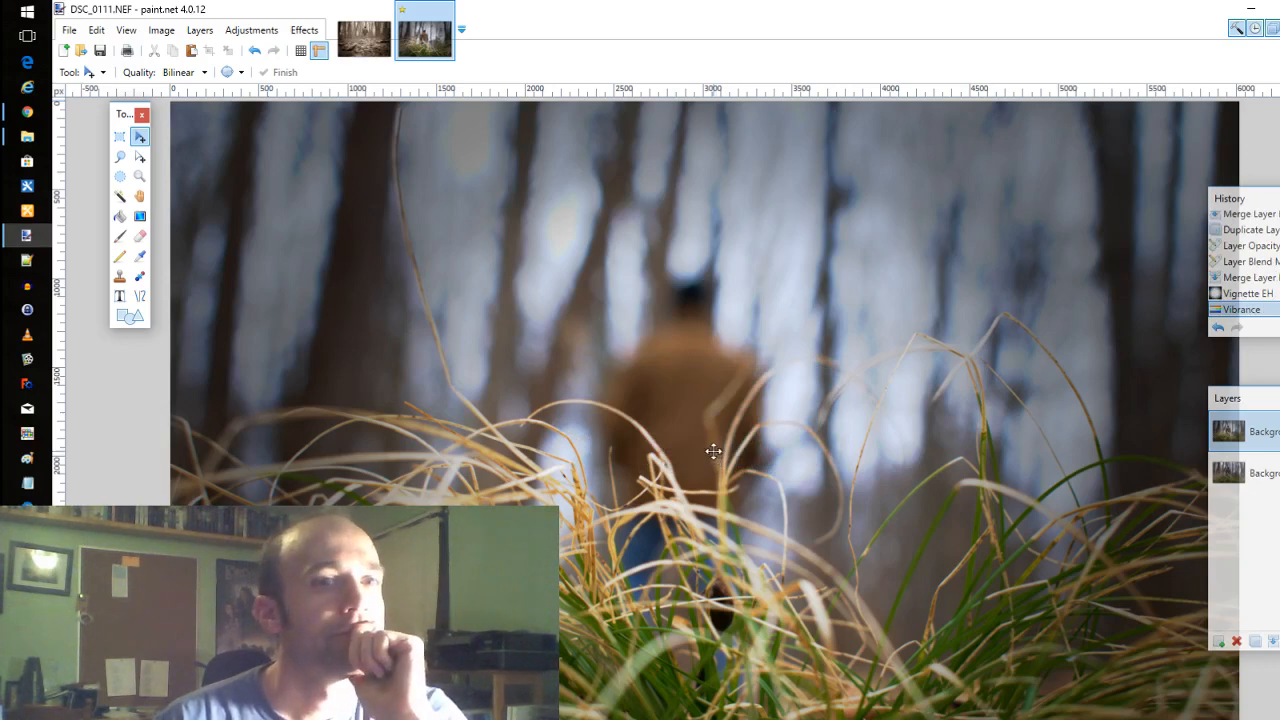
Apply a Luminosity Curves adjustment, pulling the shadow point down to about (72, 66) and shifting the highlight point slightly lower and darker.
{"action": "left_click", "coordinate": [300, 32]}
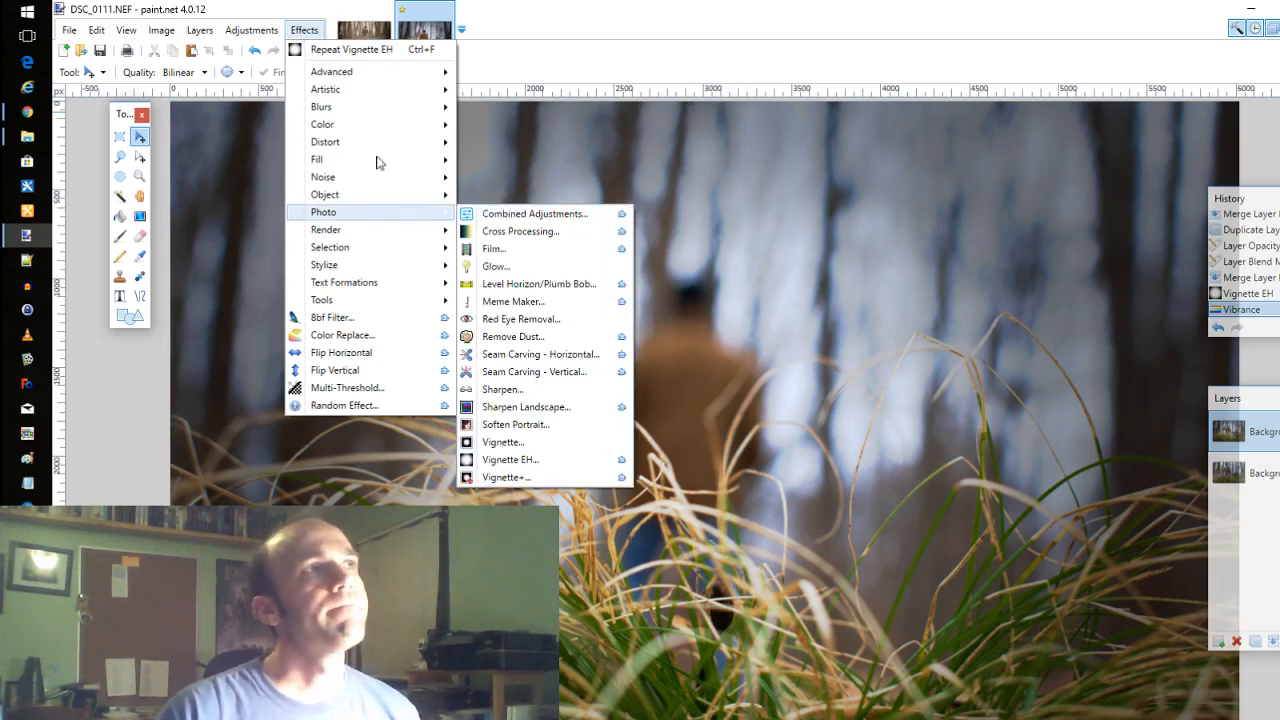
{"action": "left_click", "coordinate": [304, 30]}
{"action": "left_click", "coordinate": [251, 30]}
{"action": "left_click", "coordinate": [314, 180]}
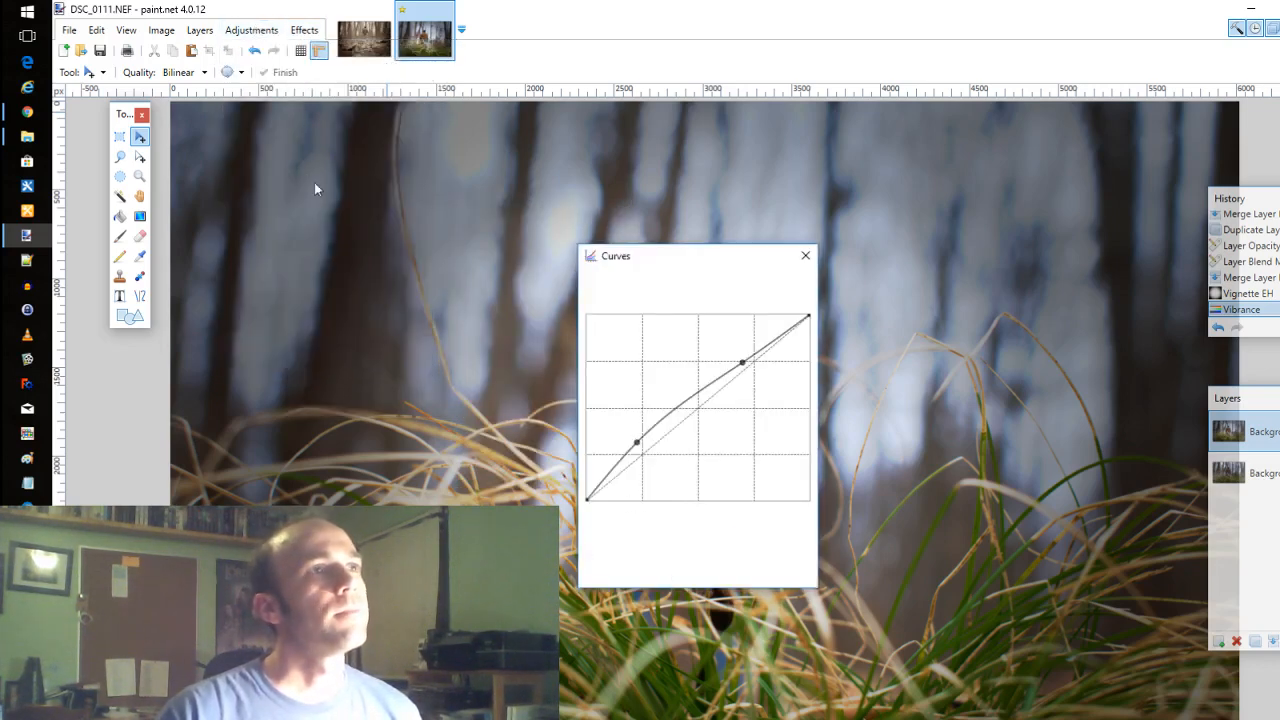
{"action": "left_click_drag", "start_coordinate": [680, 256], "coordinate": [835, 513]}
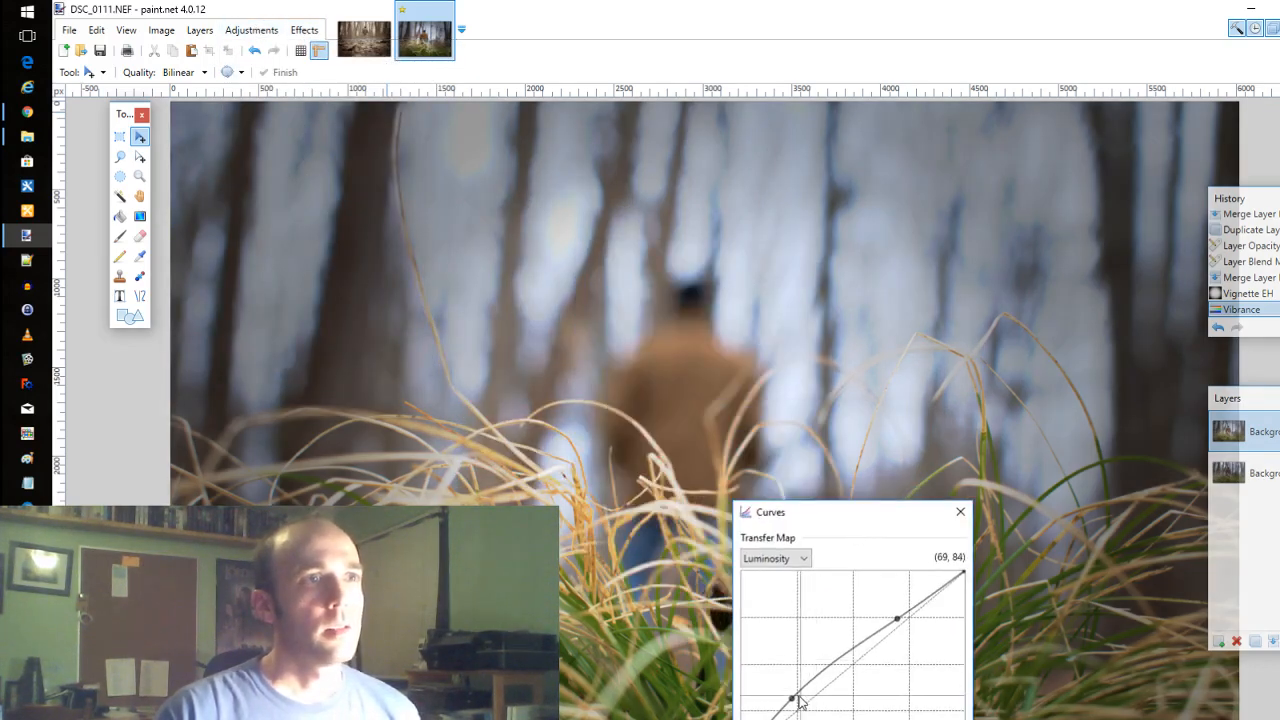
{"action": "left_click_drag", "start_coordinate": [800, 703], "coordinate": [804, 711]}
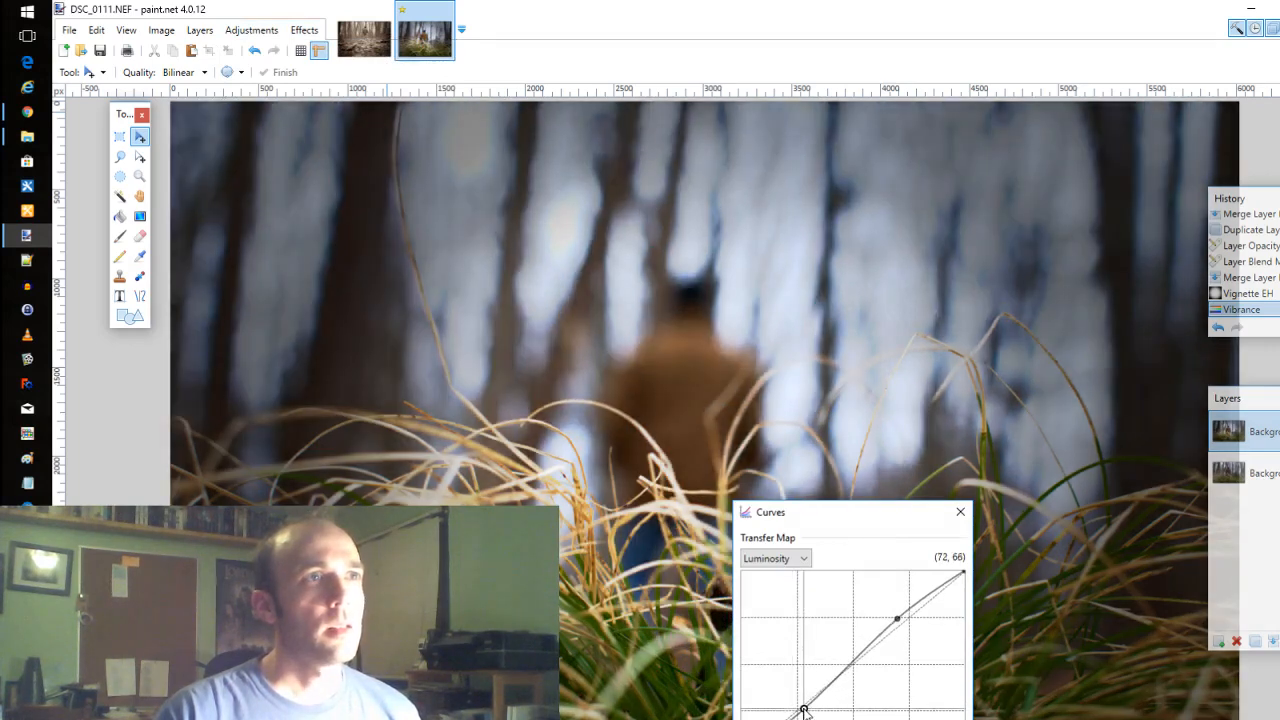
{"action": "left_click_drag", "start_coordinate": [898, 618], "coordinate": [890, 628]}
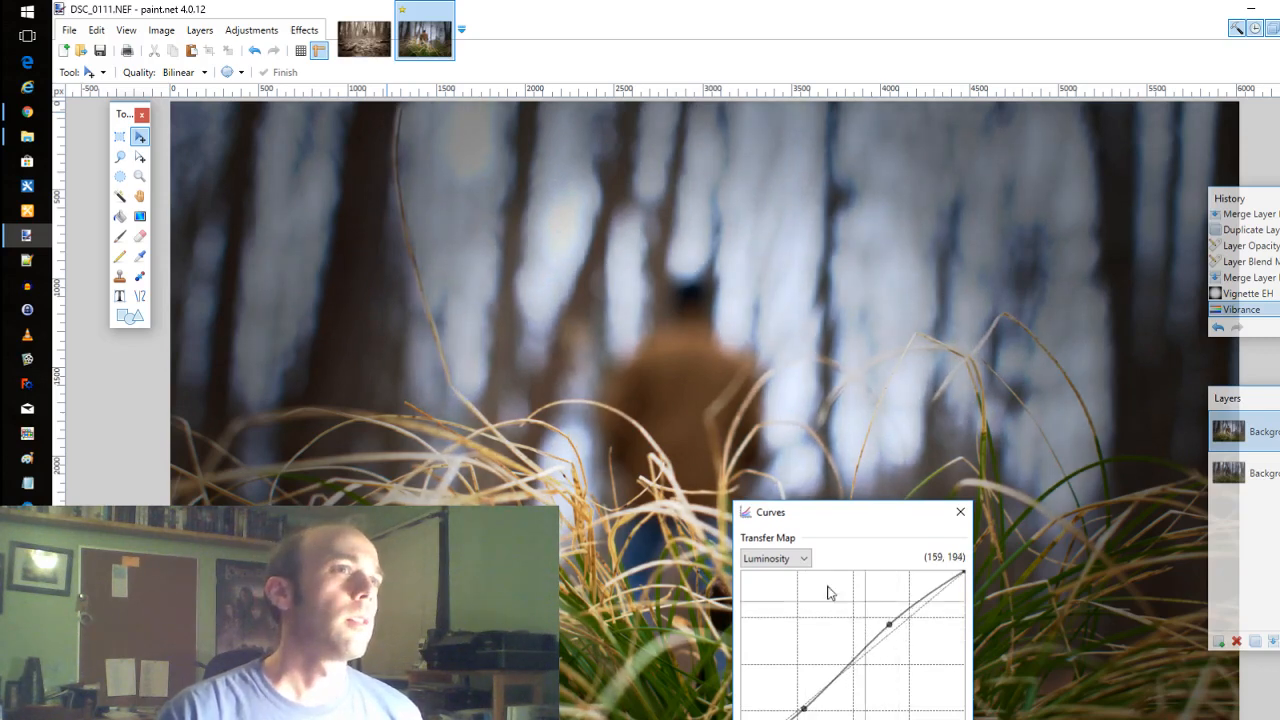
{"action": "key", "text": "Return"}
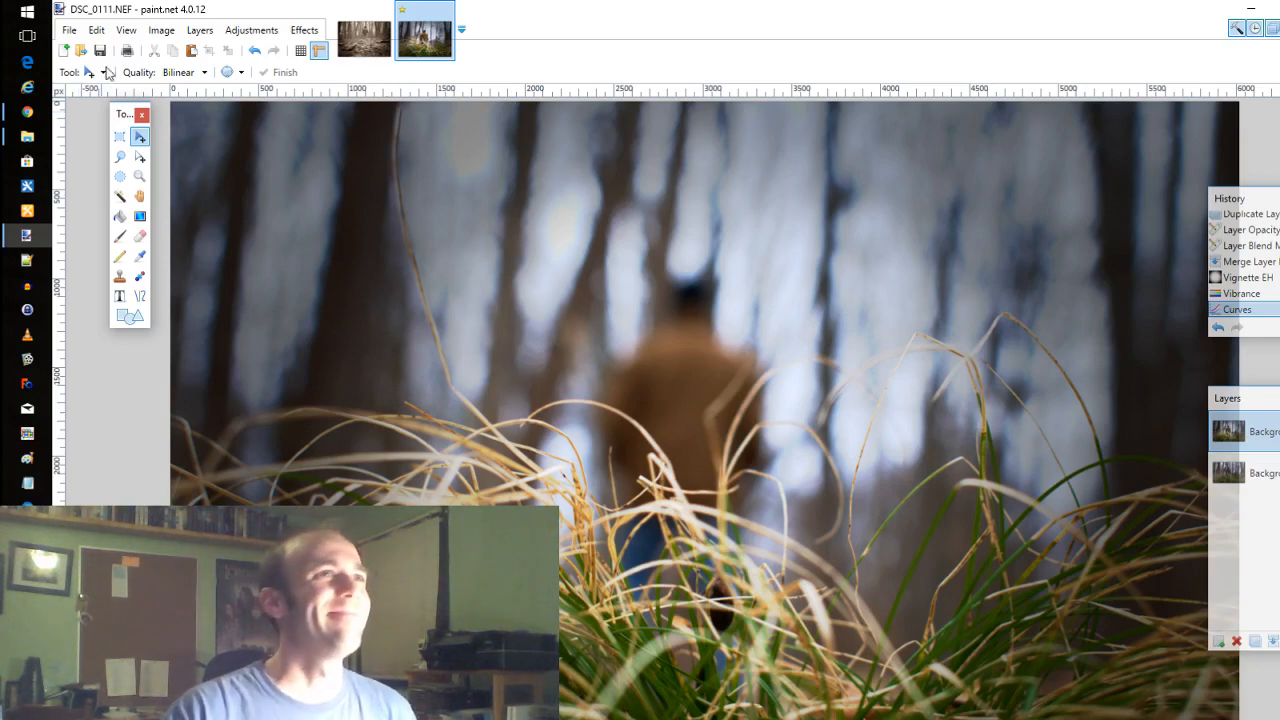
Save the photo as ALONE_MACRO_1.jpg in the FINISHED folder, flattening the layers.
{"action": "left_click", "coordinate": [69, 30]}
{"action": "left_click", "coordinate": [101, 159]}
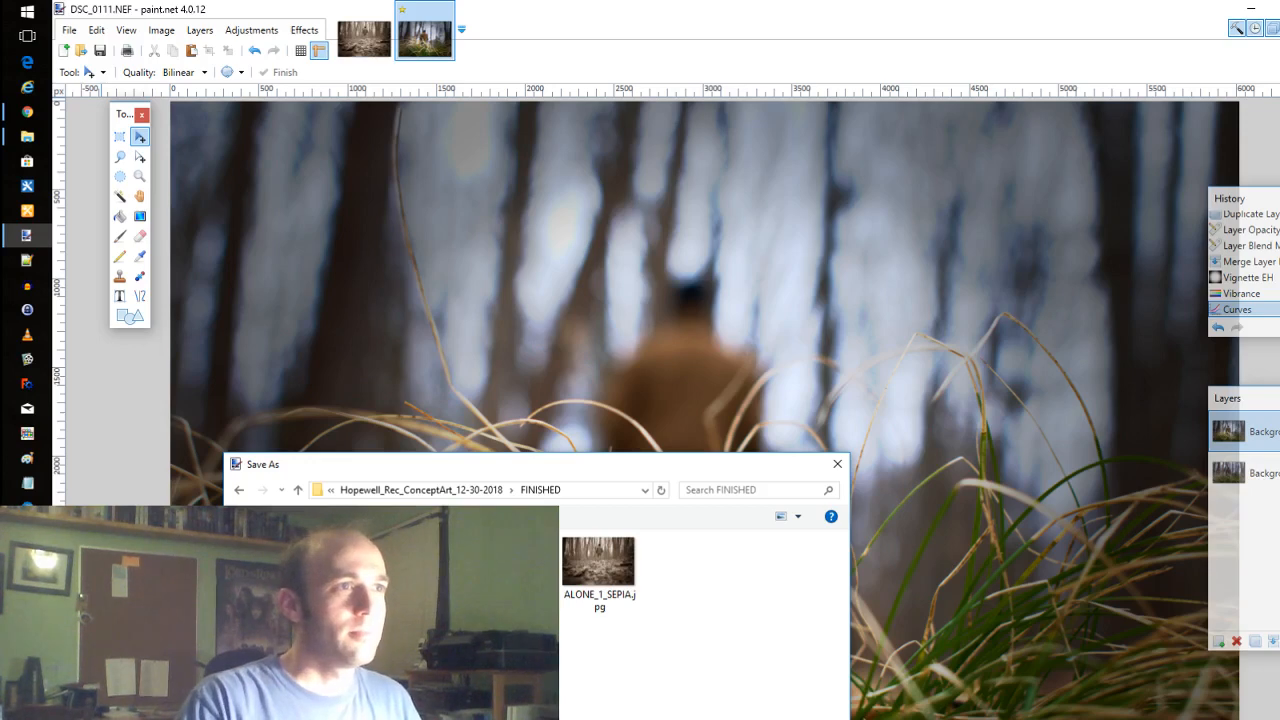
{"action": "key", "text": "Return"}
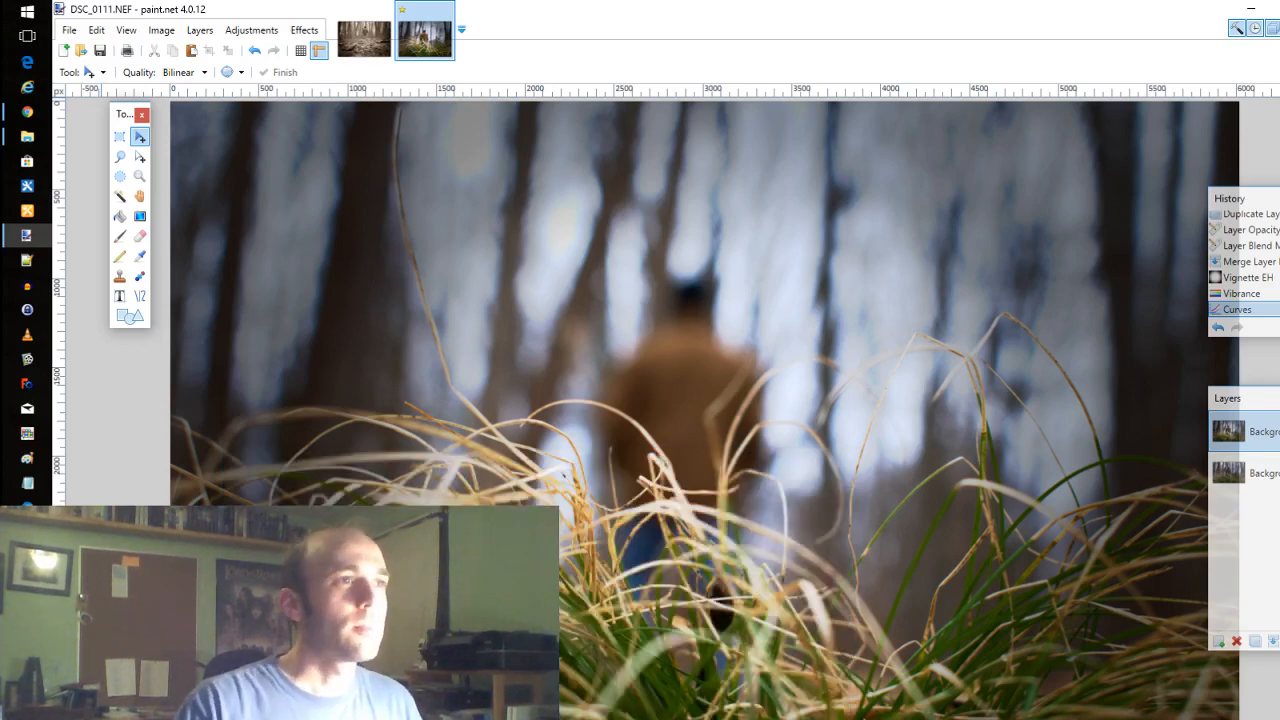
{"action": "left_click", "coordinate": [859, 574]}
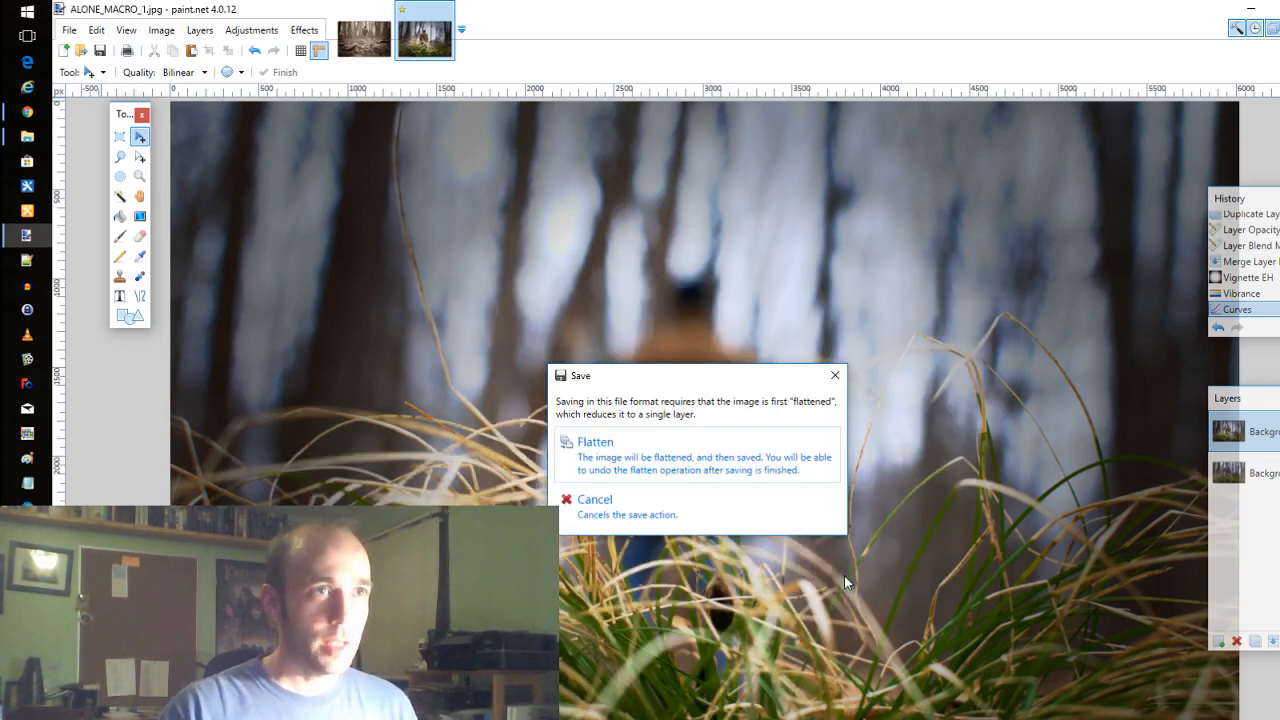
{"action": "left_click", "coordinate": [736, 462]}
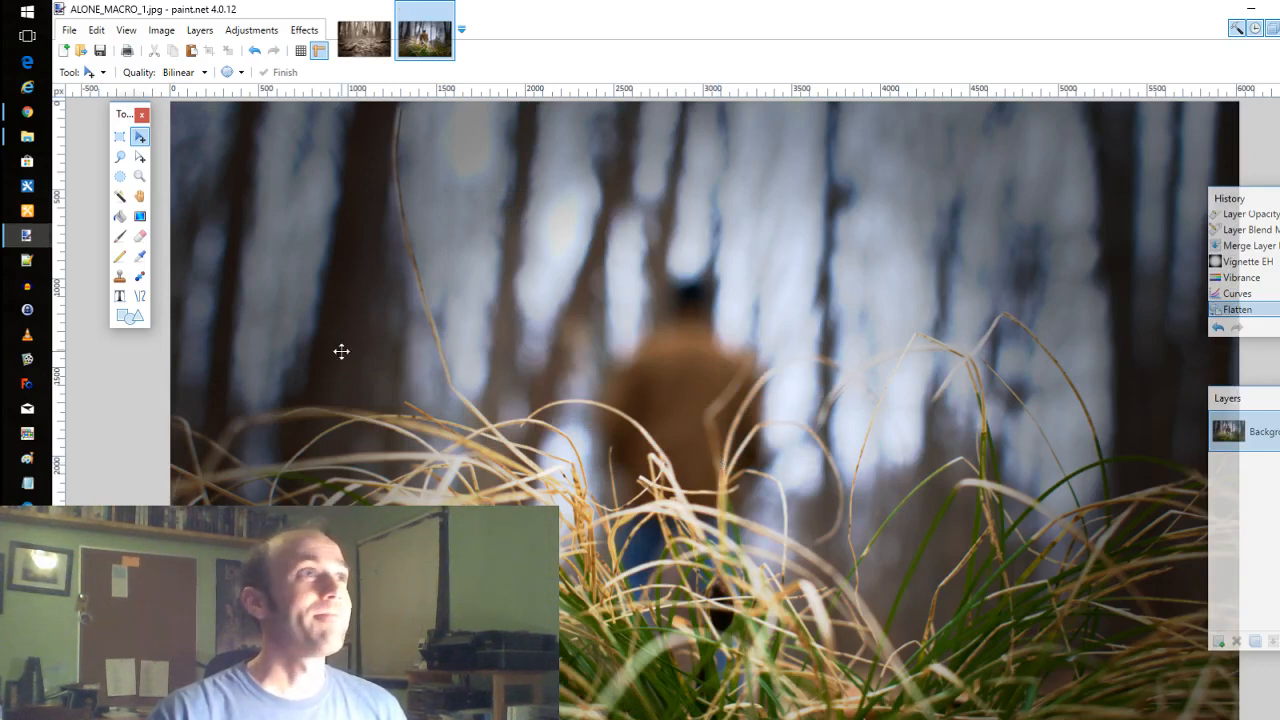
Convert the flattened grass close-up photo to black and white.
{"action": "left_click", "coordinate": [69, 31]}
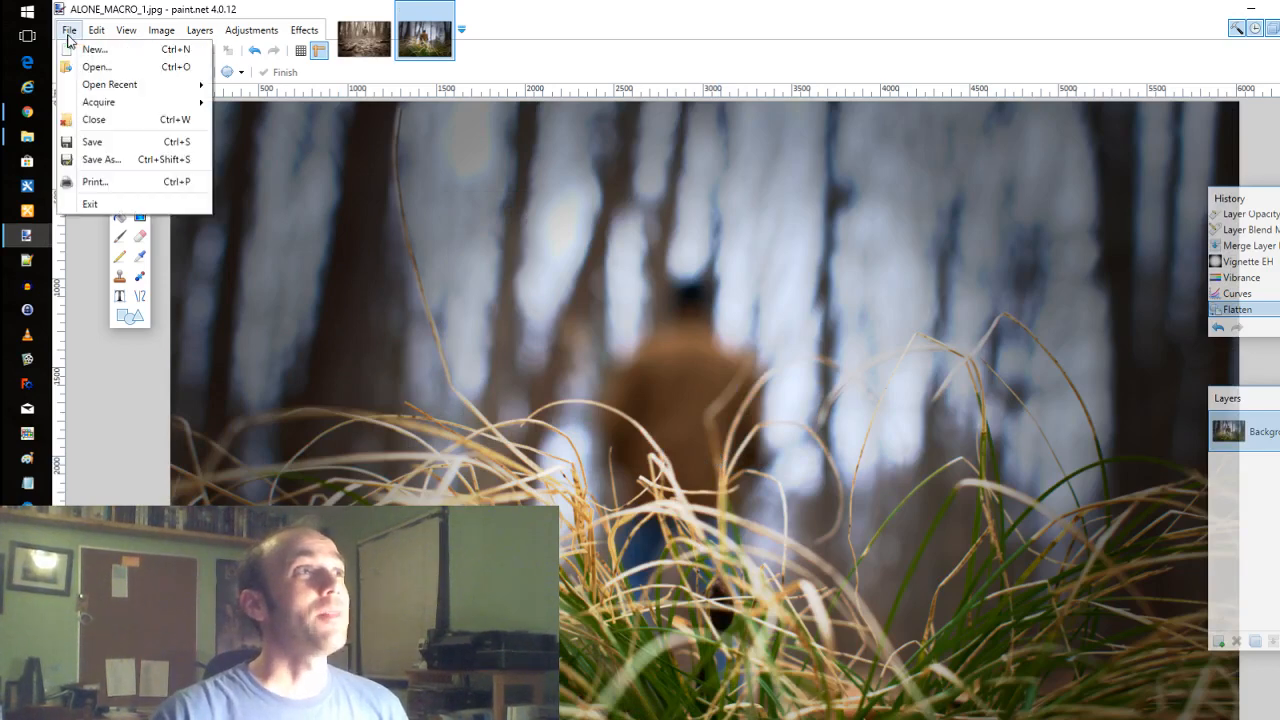
{"action": "mouse_move", "coordinate": [241, 33]}
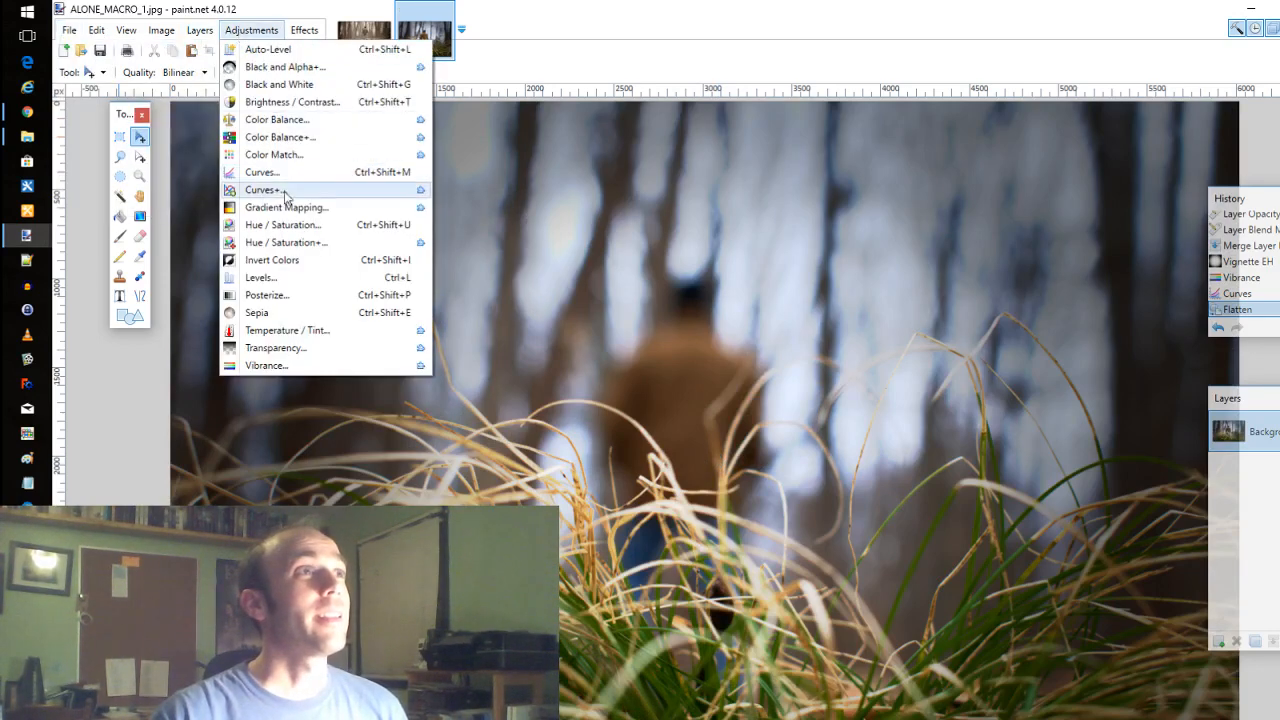
{"action": "left_click", "coordinate": [279, 84]}
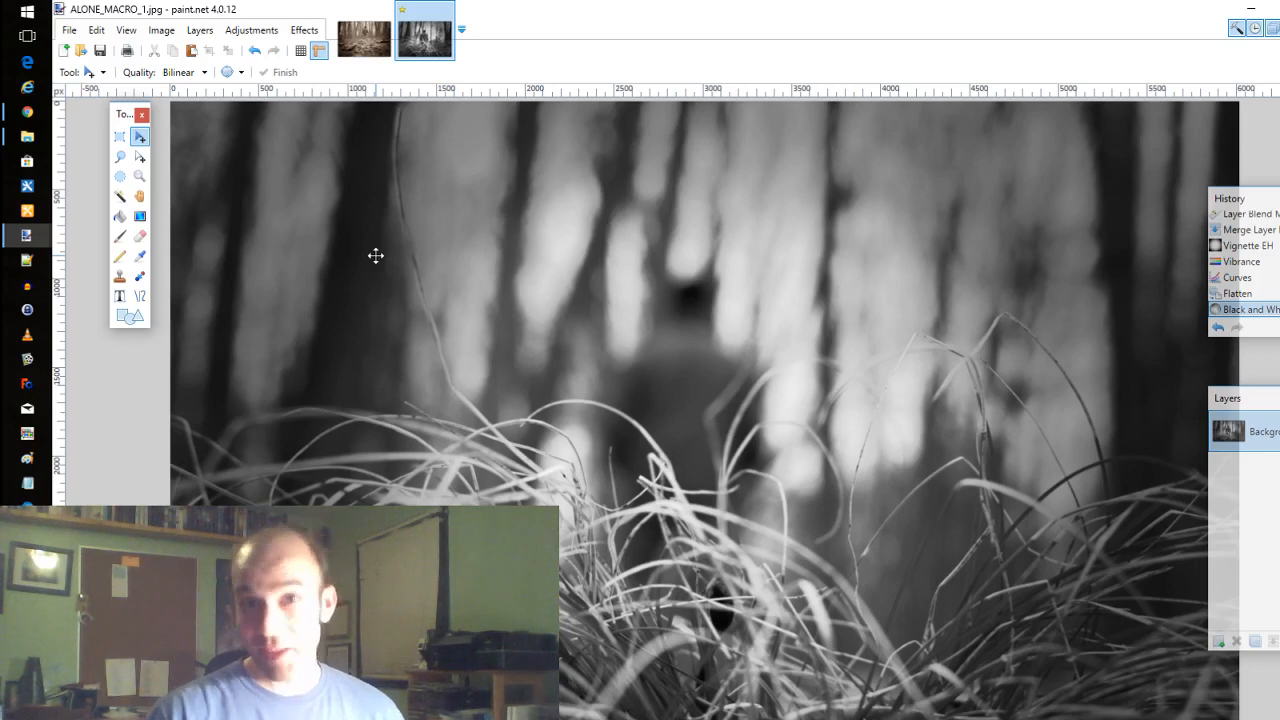
Brighten the black-and-white photo with a Luminosity Curves adjustment, raising the highlight point to about (137, 193) and lifting the shadow point above the diagonal.
{"action": "left_click", "coordinate": [248, 36]}
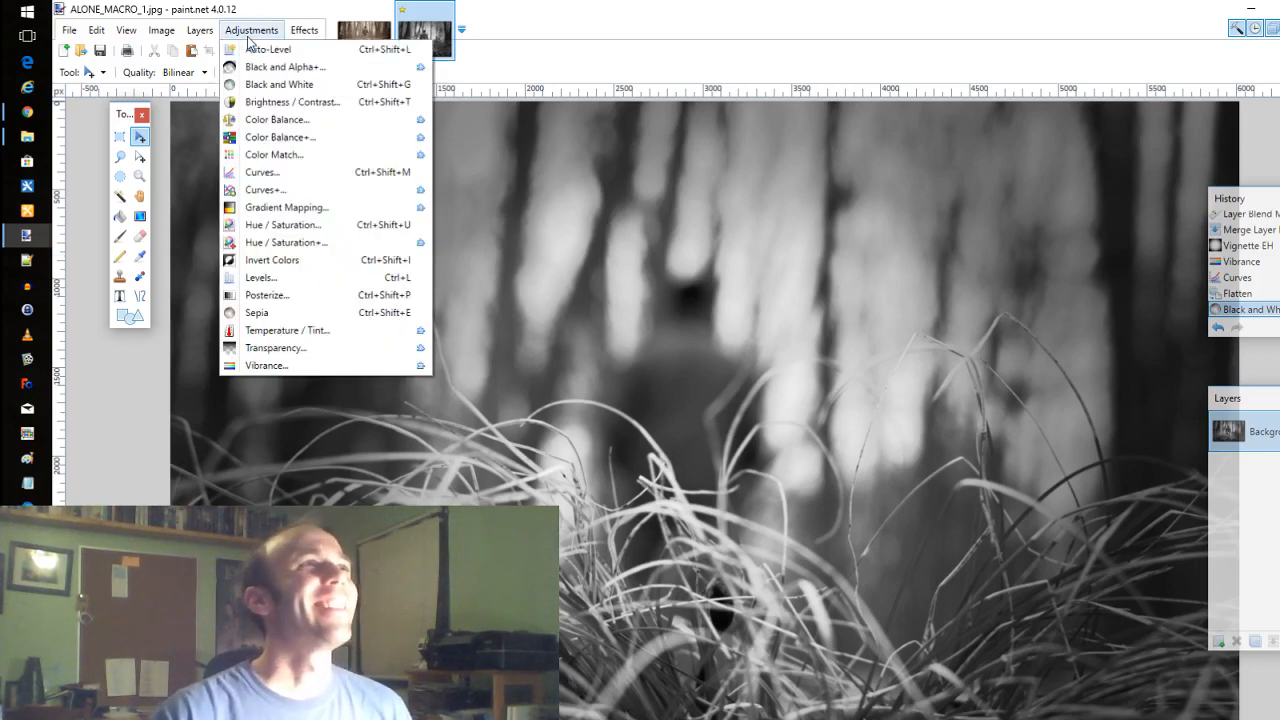
{"action": "left_click", "coordinate": [293, 181]}
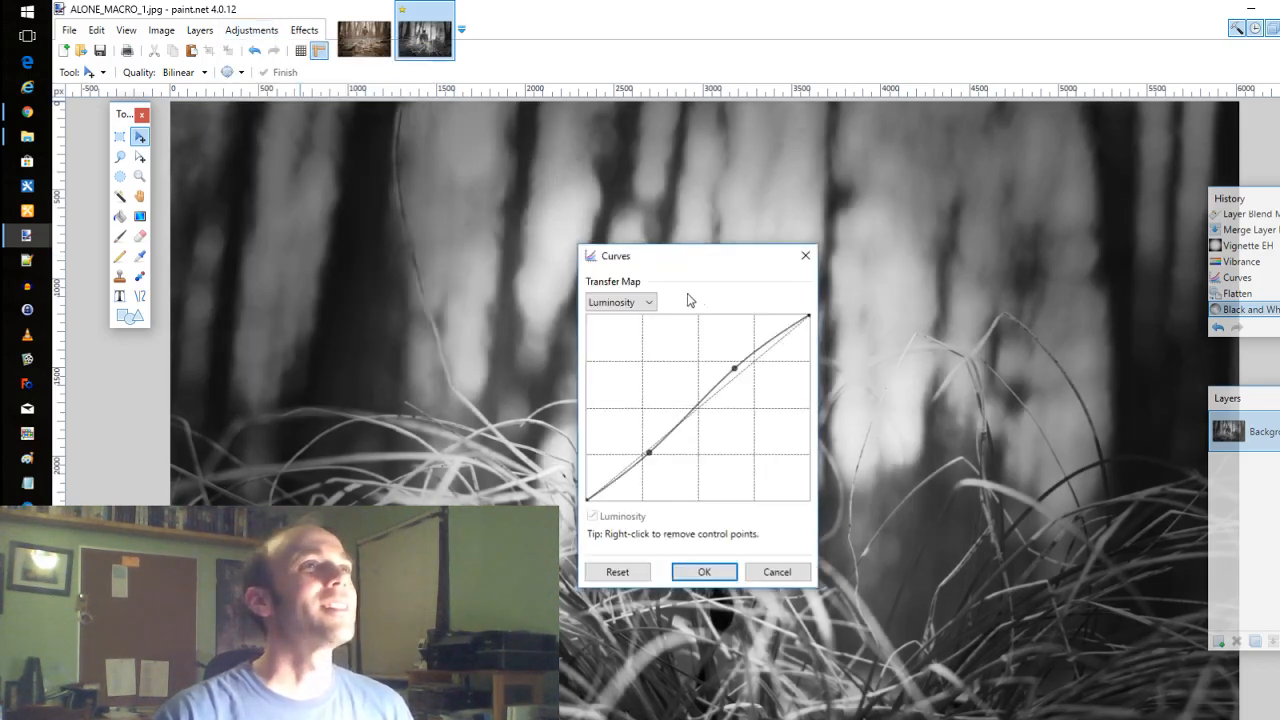
{"action": "left_click_drag", "start_coordinate": [677, 258], "coordinate": [842, 430]}
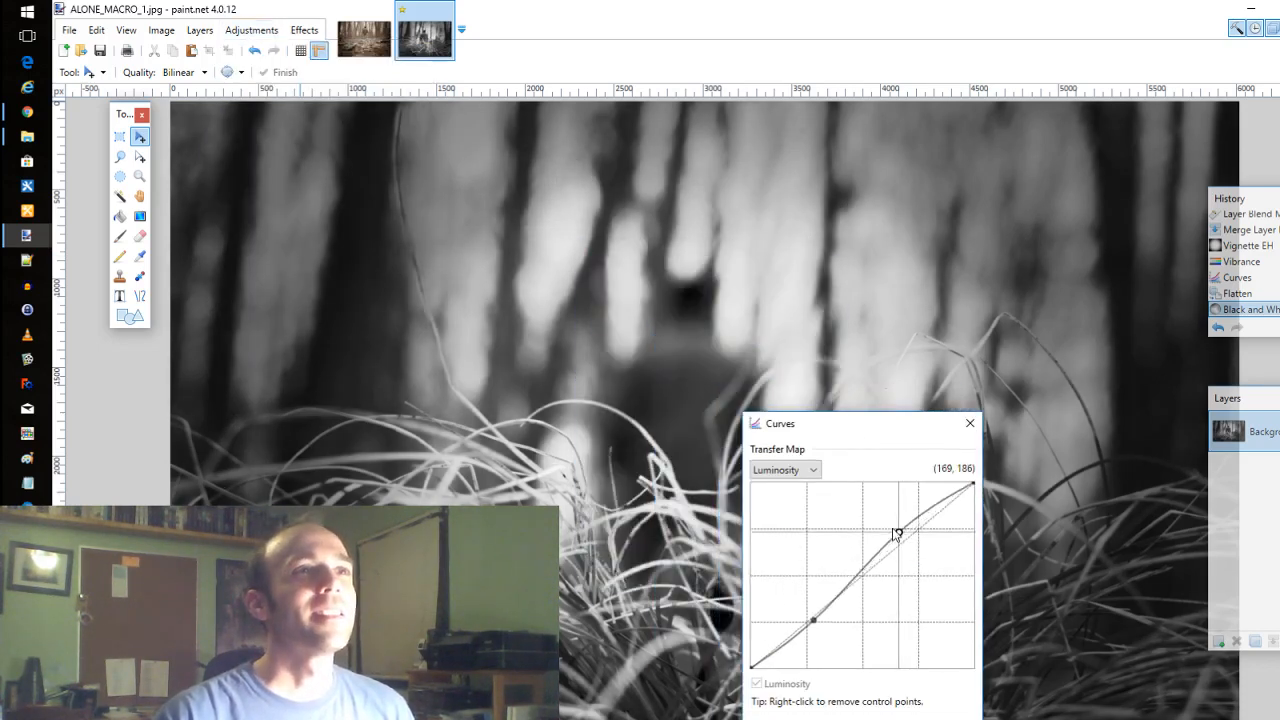
{"action": "left_click_drag", "start_coordinate": [899, 535], "coordinate": [874, 523]}
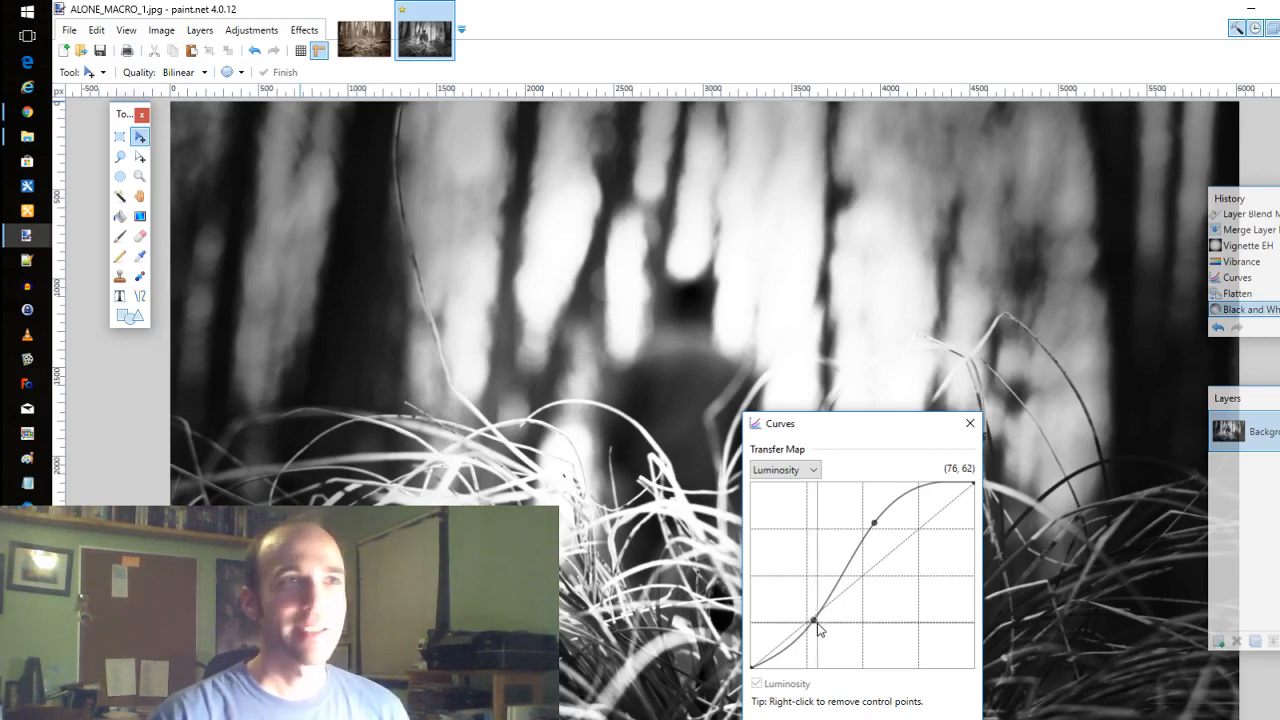
{"action": "left_click_drag", "start_coordinate": [818, 626], "coordinate": [803, 614]}
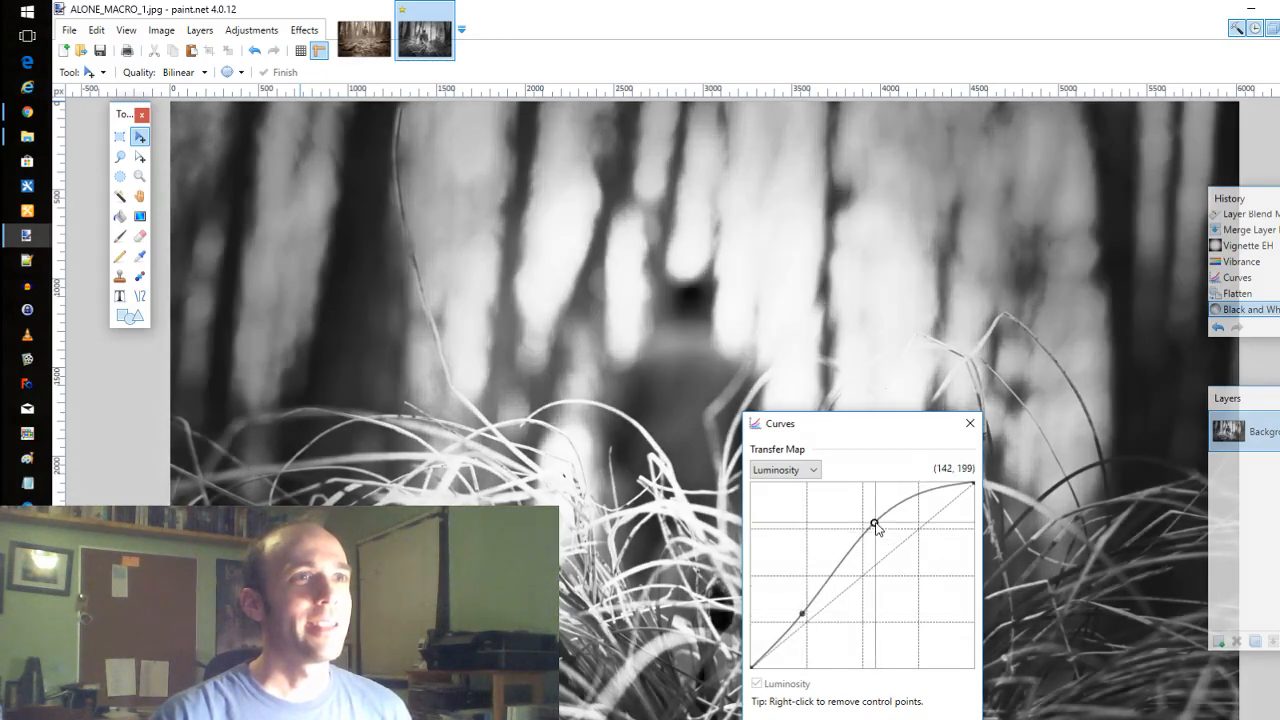
{"action": "mouse_move", "coordinate": [875, 527]}
{"action": "left_mouse_down"}
{"action": "mouse_move", "coordinate": [883, 535]}
{"action": "mouse_move", "coordinate": [872, 530]}
{"action": "left_mouse_up"}
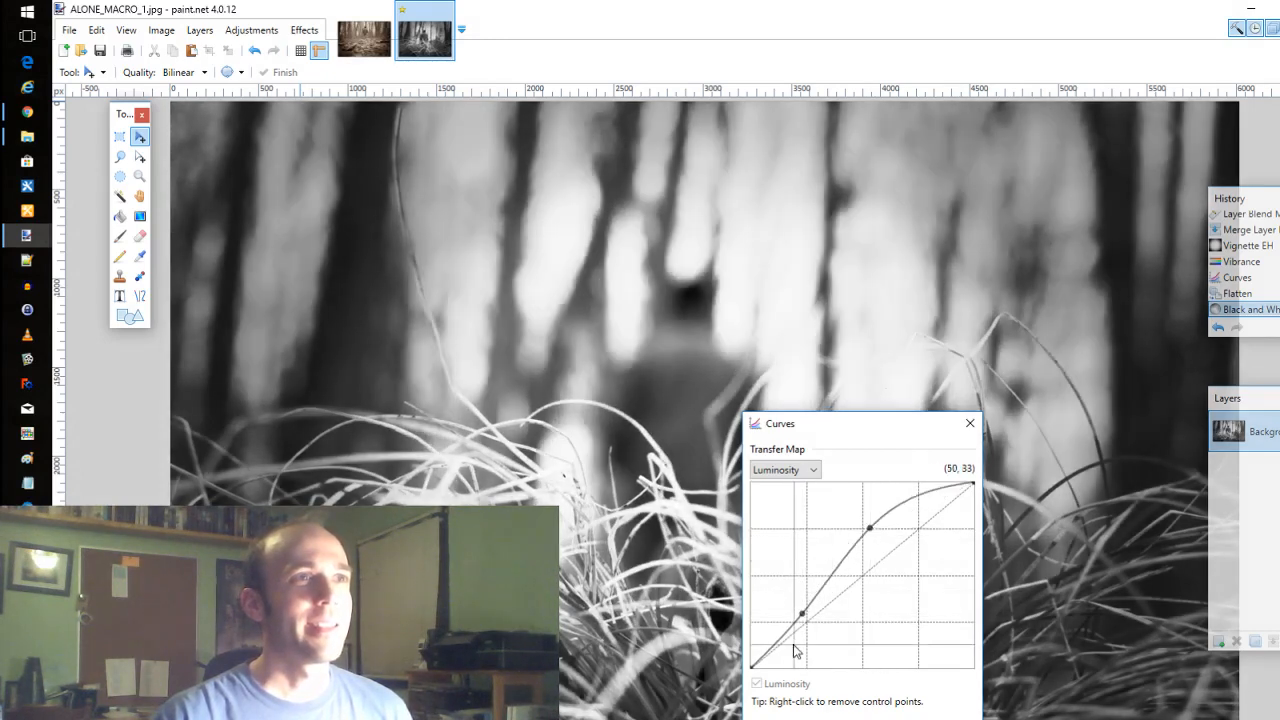
{"action": "left_click_drag", "start_coordinate": [801, 614], "coordinate": [795, 613]}
{"action": "left_click", "coordinate": [860, 719]}
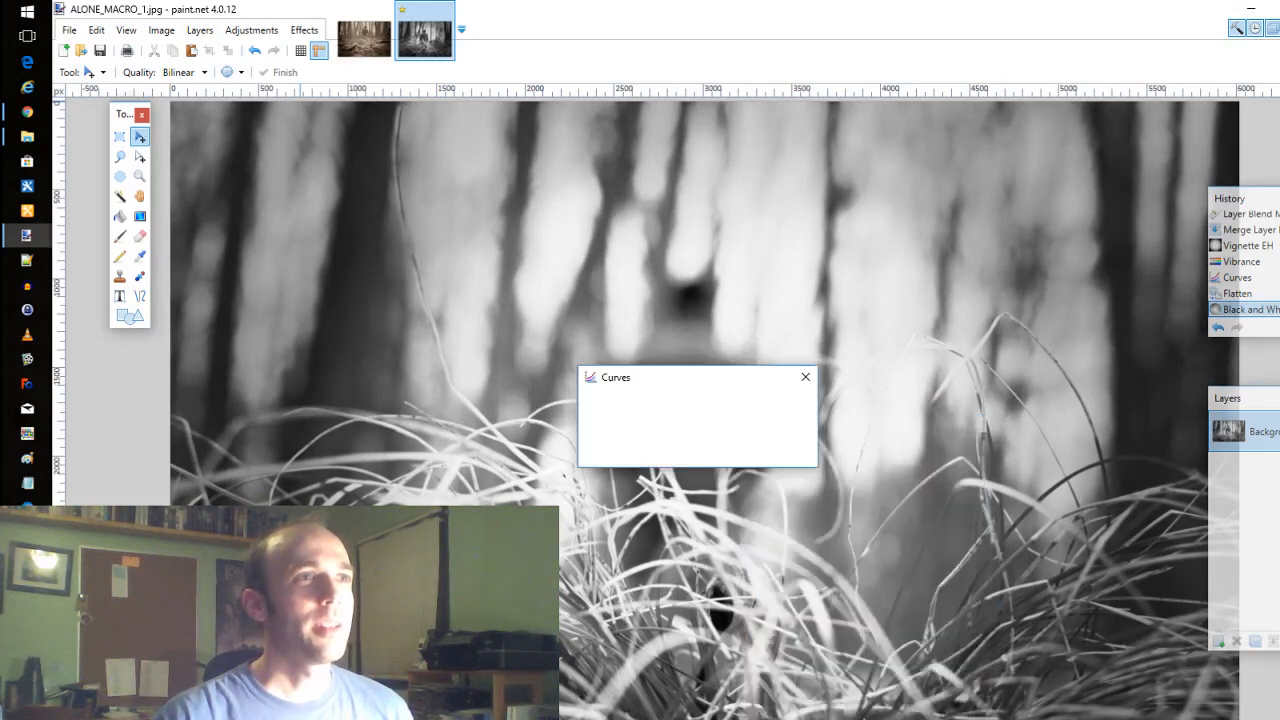
Apply a Vignette EH effect to the black-and-white photo, moving its centre to offset -0.07, -0.22.
{"action": "left_click", "coordinate": [240, 32]}
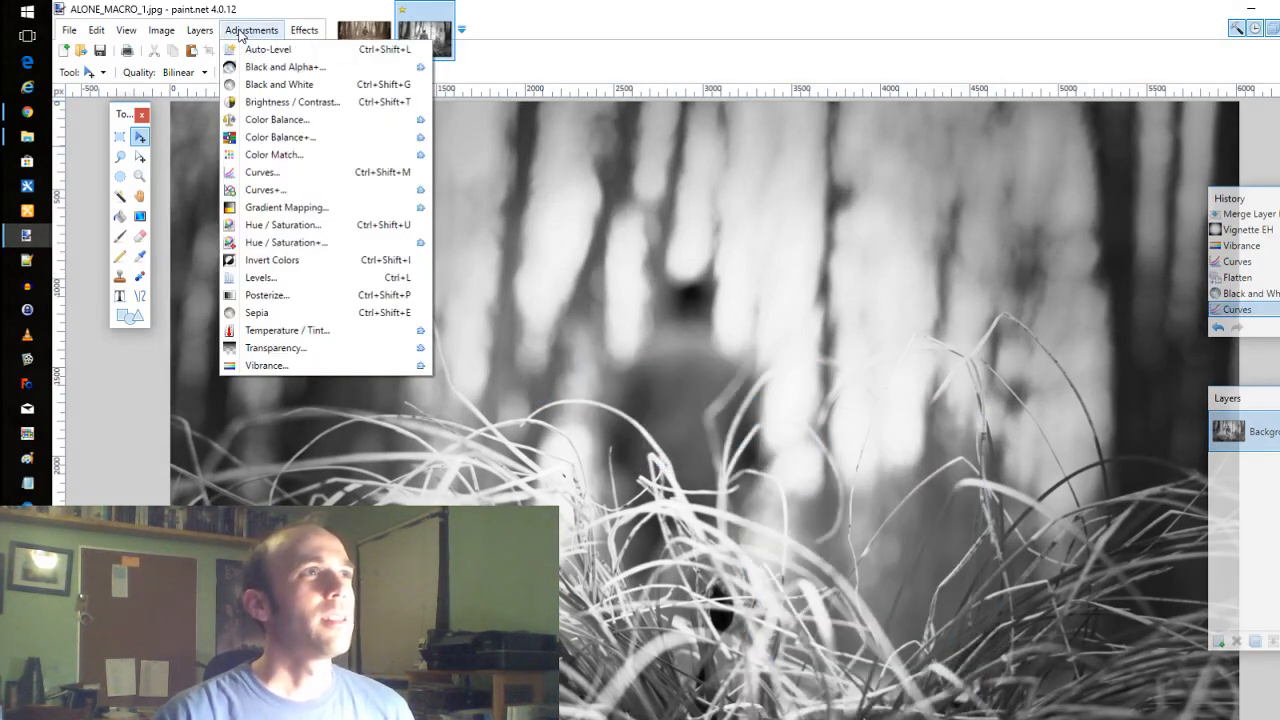
{"action": "left_click", "coordinate": [304, 32]}
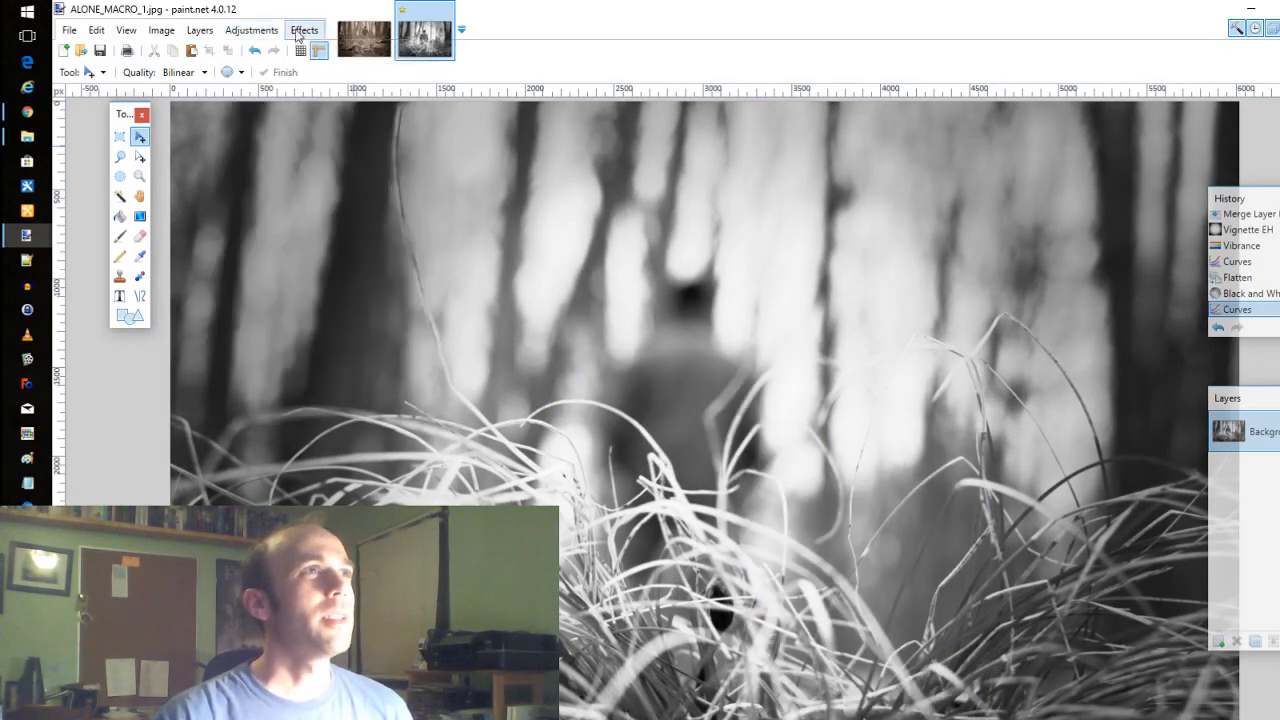
{"action": "left_click", "coordinate": [298, 34]}
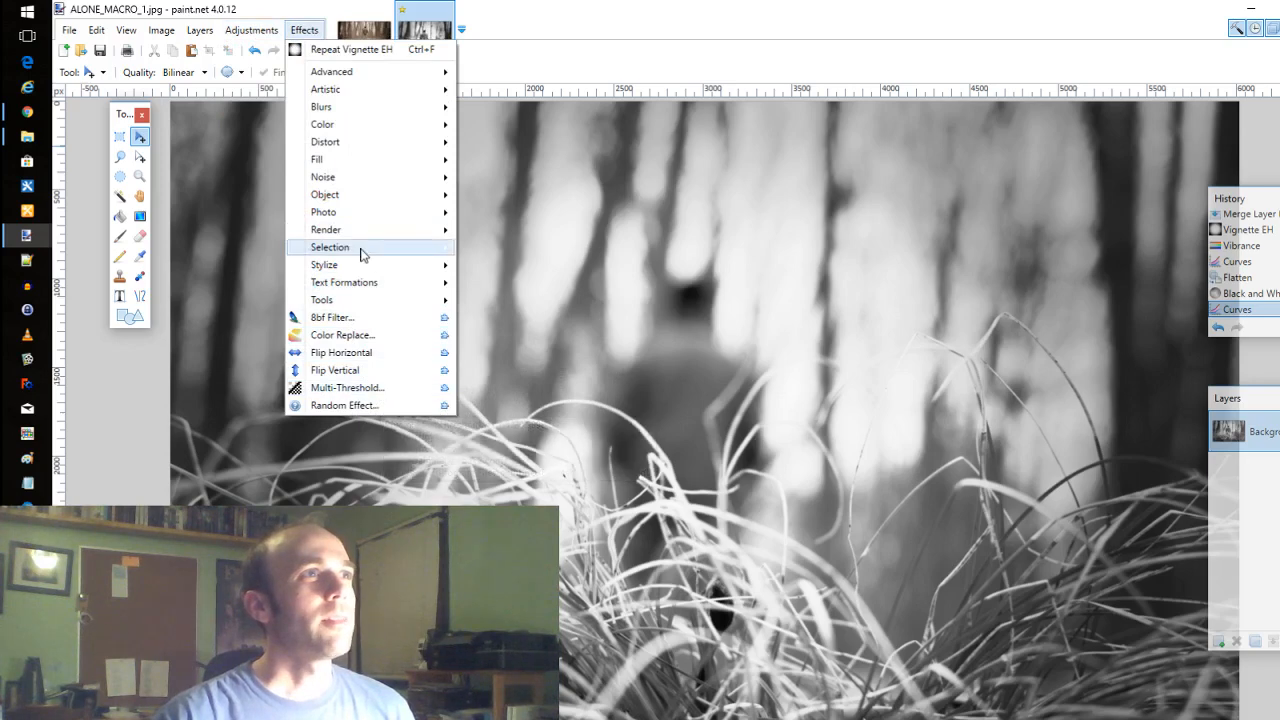
{"action": "mouse_move", "coordinate": [371, 212]}
{"action": "left_click", "coordinate": [540, 463]}
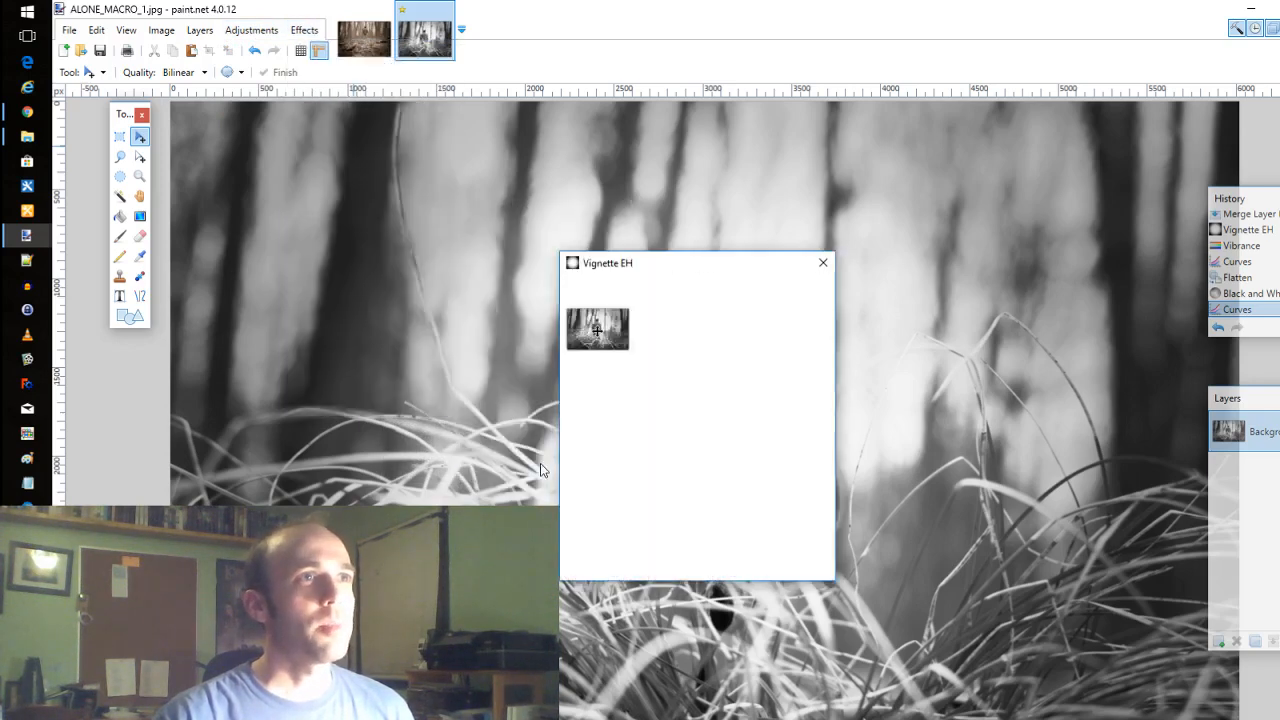
{"action": "left_click_drag", "start_coordinate": [690, 264], "coordinate": [442, 361]}
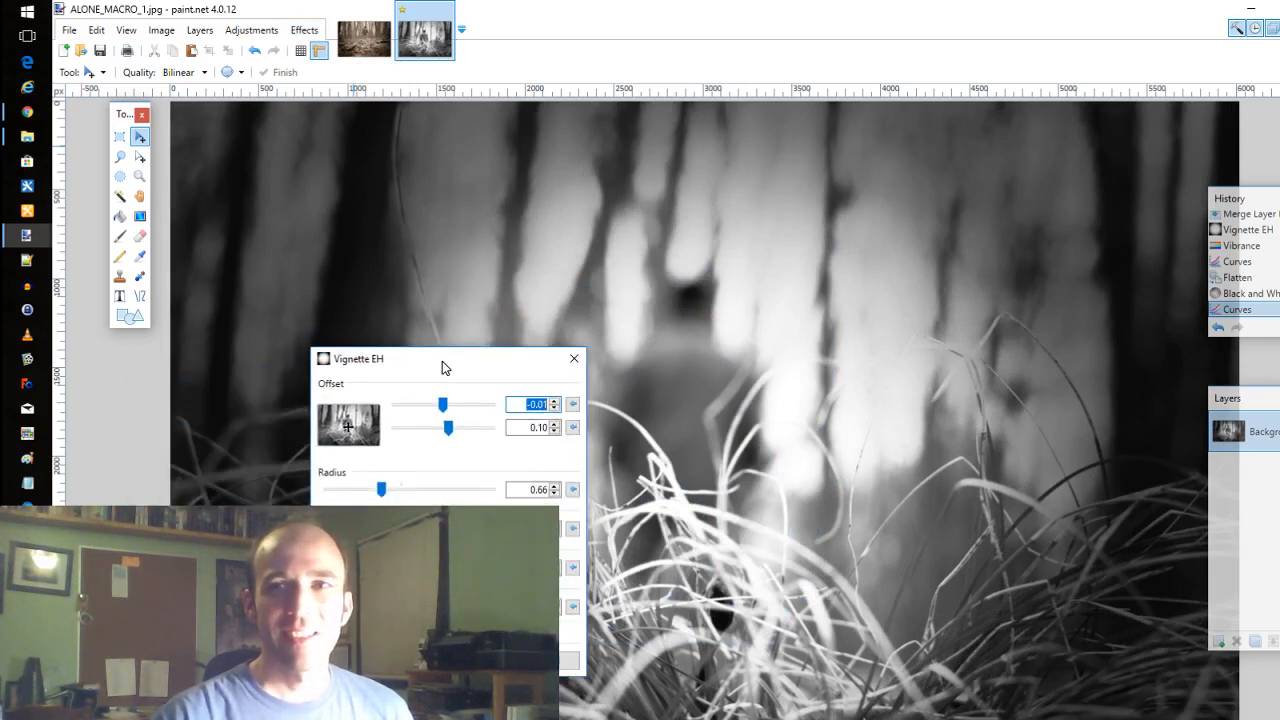
{"action": "left_click_drag", "start_coordinate": [442, 361], "coordinate": [602, 462]}
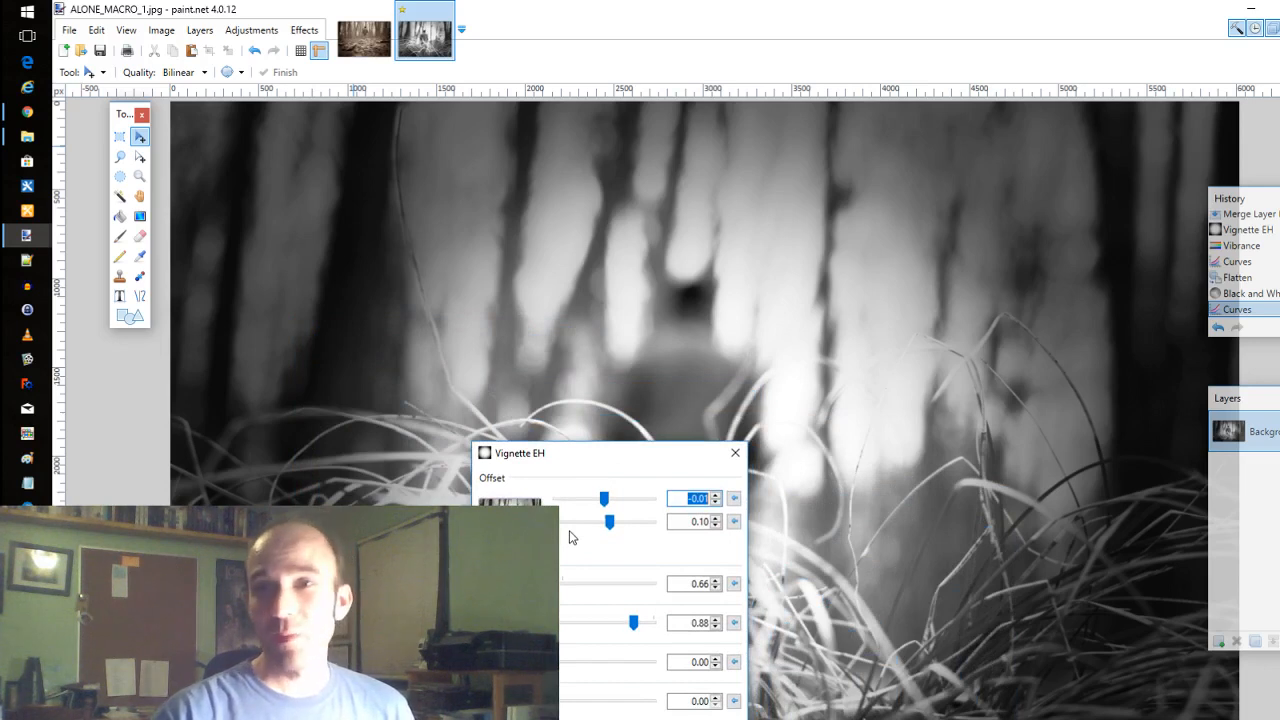
{"action": "left_click_drag", "start_coordinate": [653, 460], "coordinate": [445, 422]}
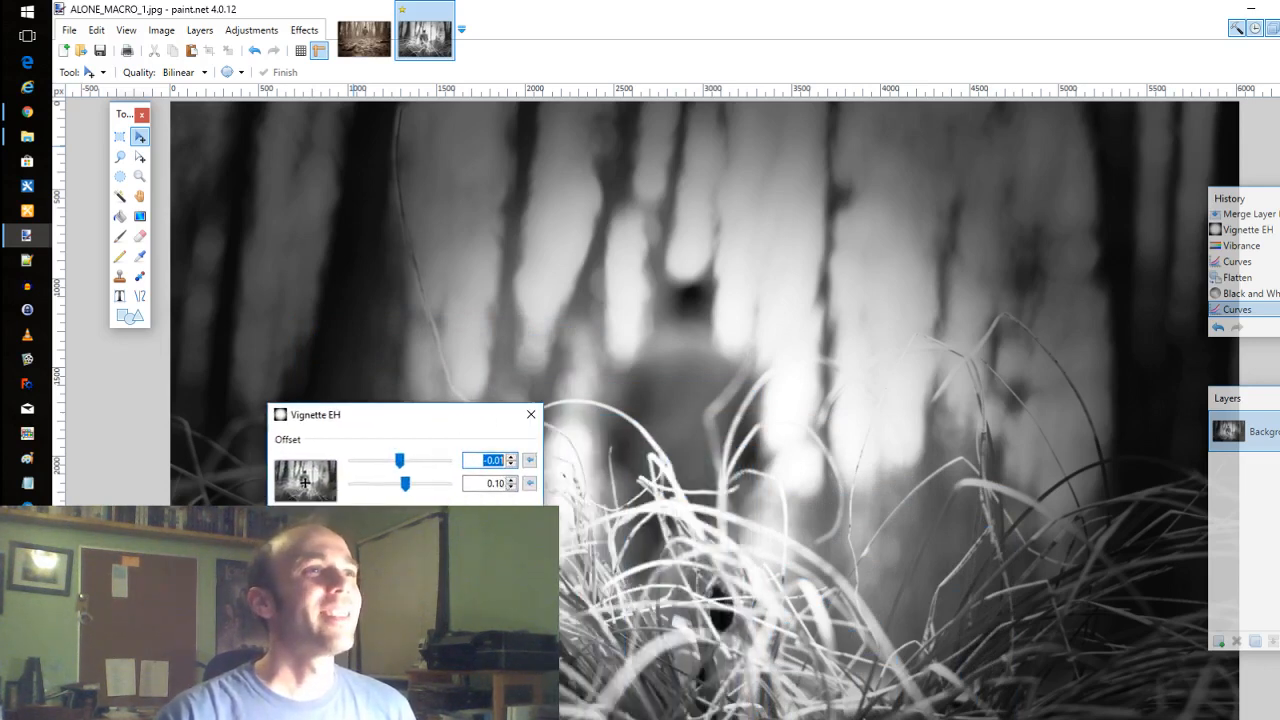
{"action": "left_click", "coordinate": [400, 537]}
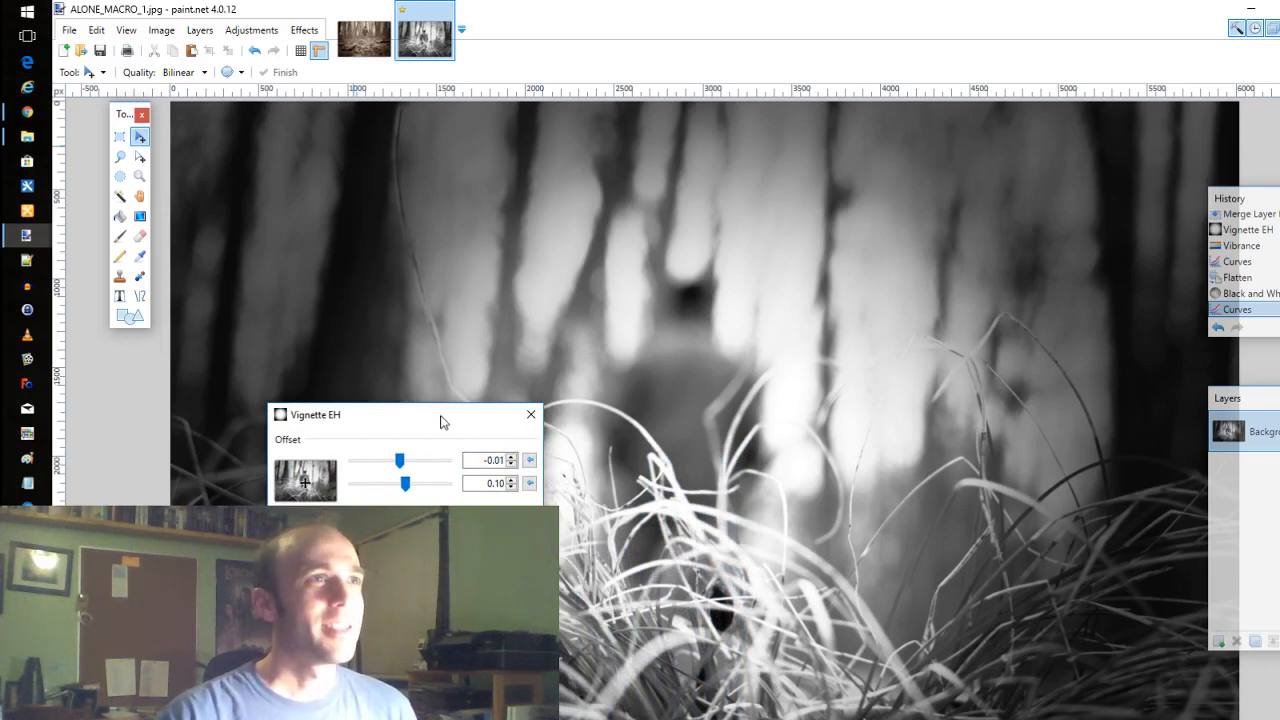
{"action": "left_click_drag", "start_coordinate": [441, 420], "coordinate": [398, 405]}
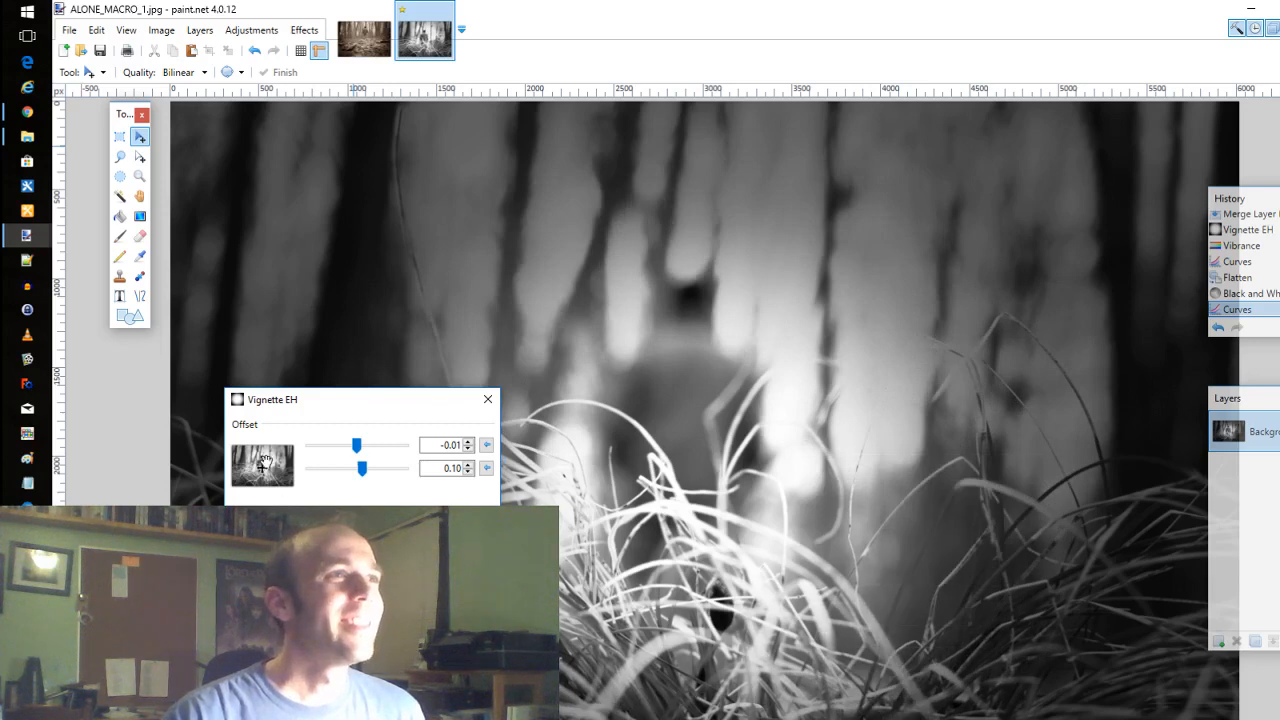
{"action": "left_click", "coordinate": [261, 461]}
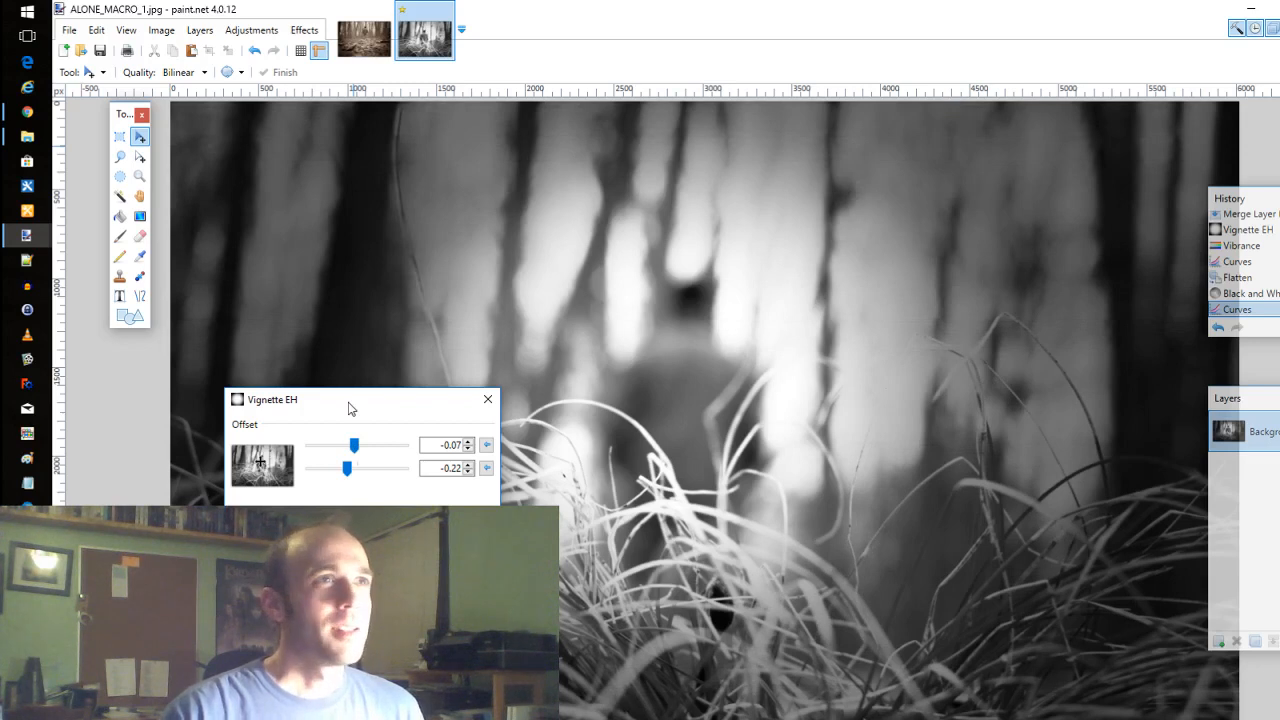
{"action": "left_click_drag", "start_coordinate": [349, 407], "coordinate": [334, 476]}
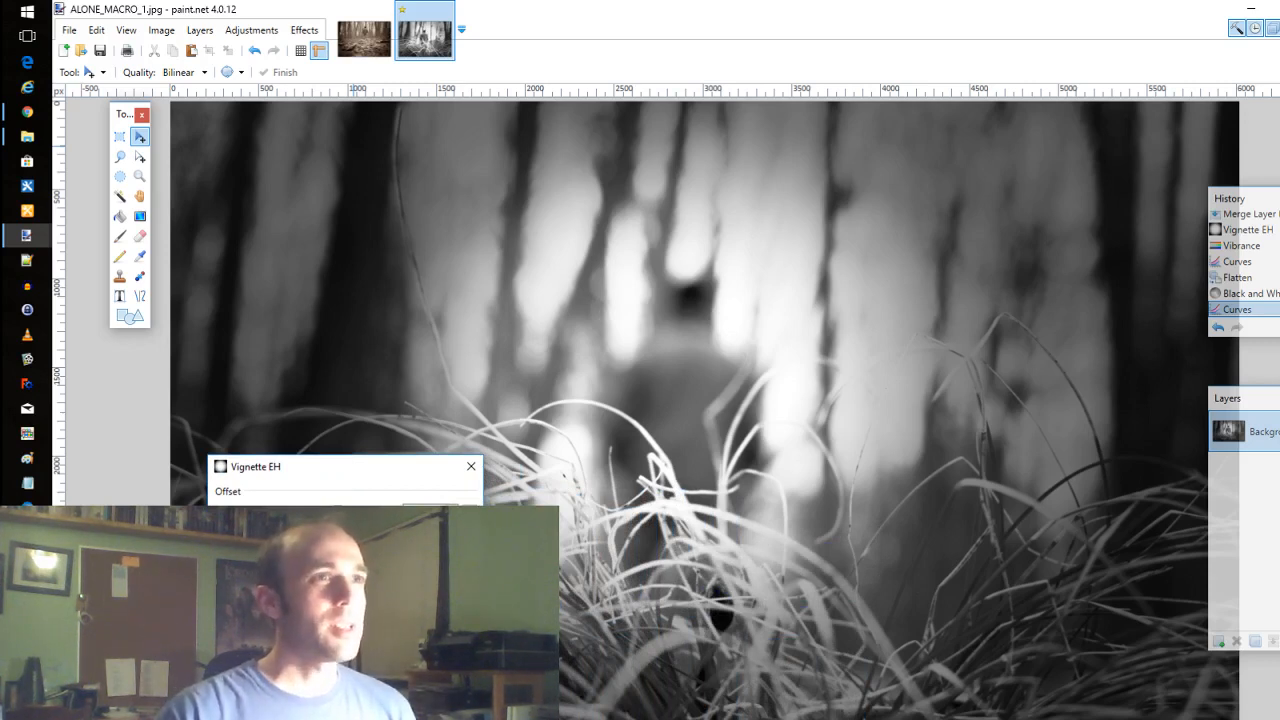
{"action": "key", "text": "Return"}
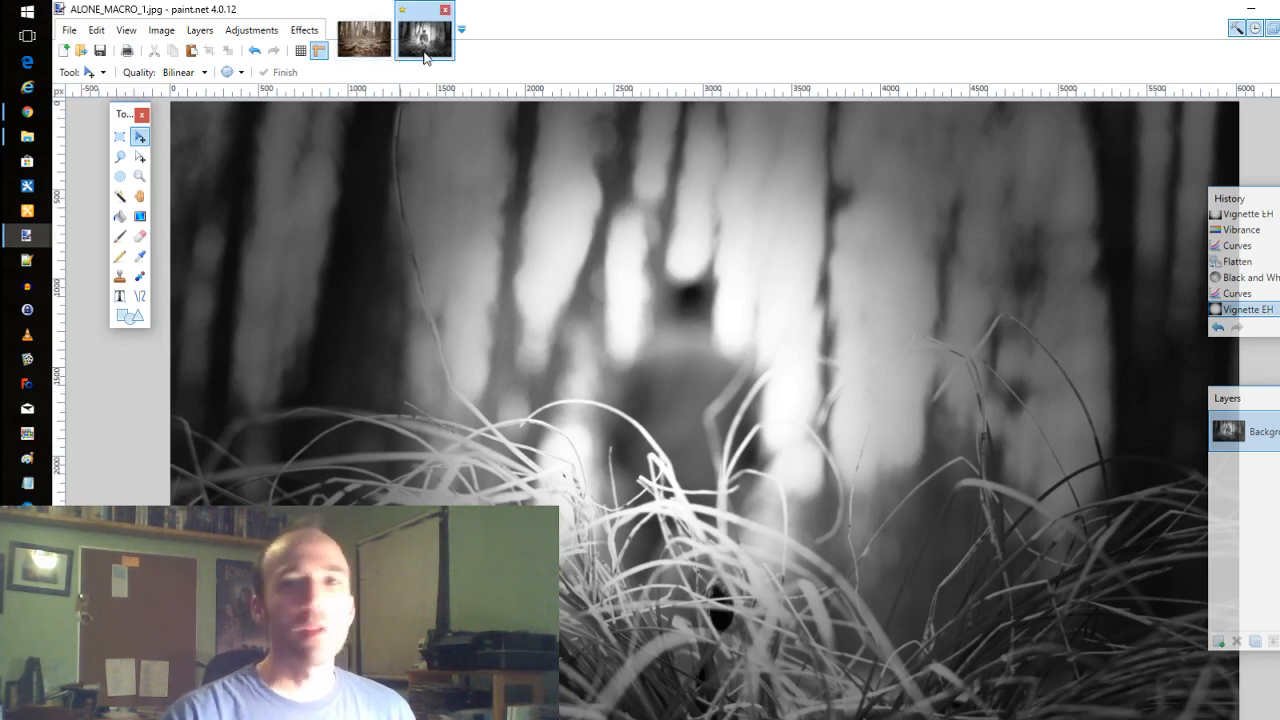
Save the black-and-white version as ALONE_MACRO_1_BW.jpg in the FINISHED folder at JPEG quality 100.
{"action": "left_click", "coordinate": [69, 30]}
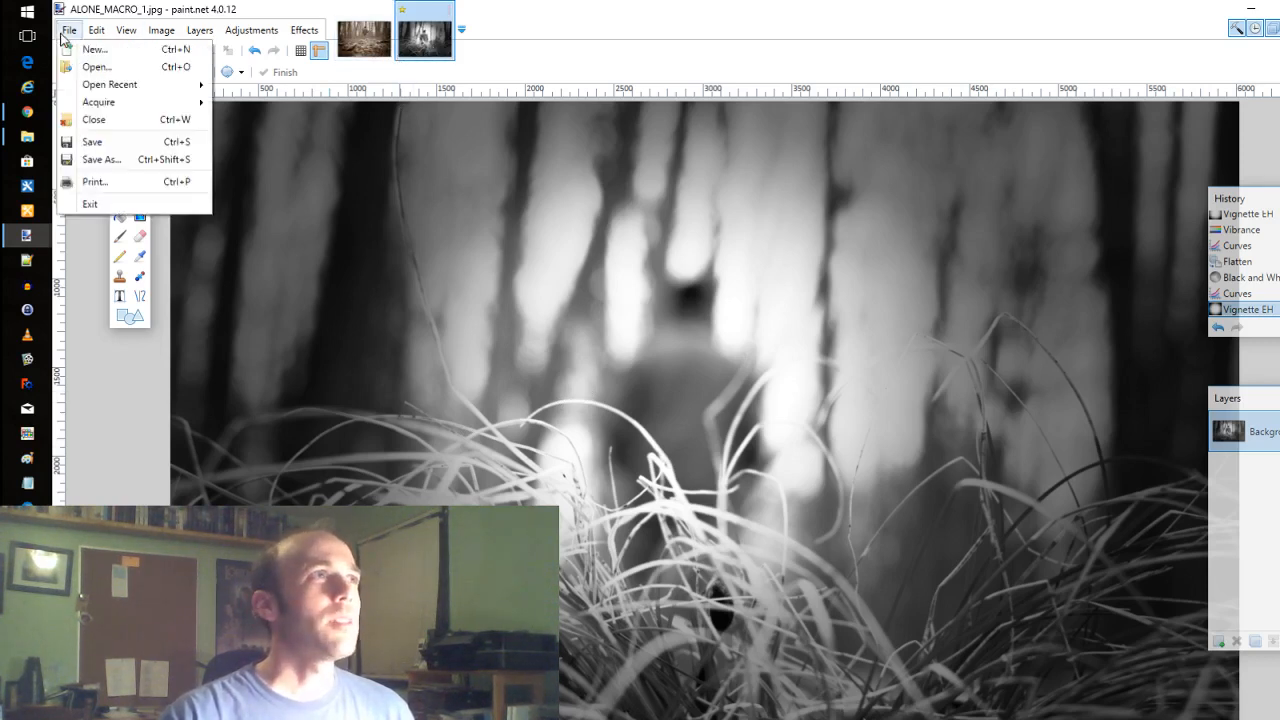
{"action": "left_click", "coordinate": [146, 166]}
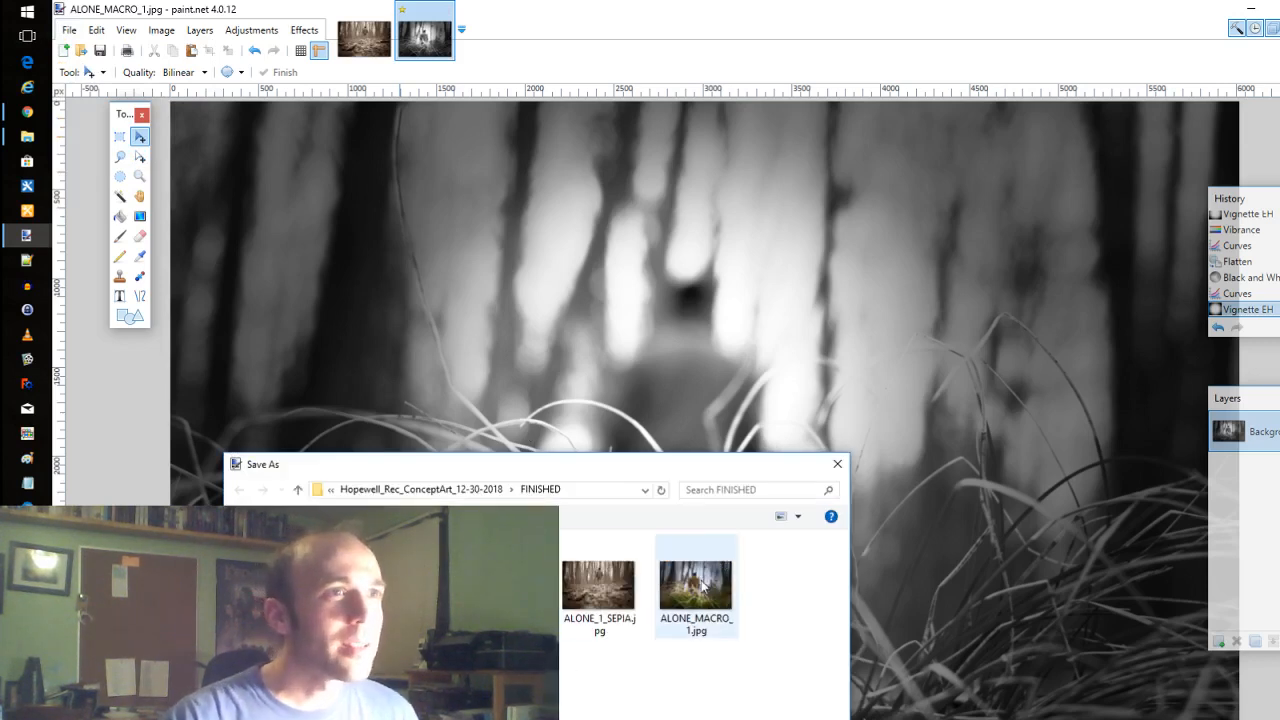
{"action": "left_click", "coordinate": [703, 587]}
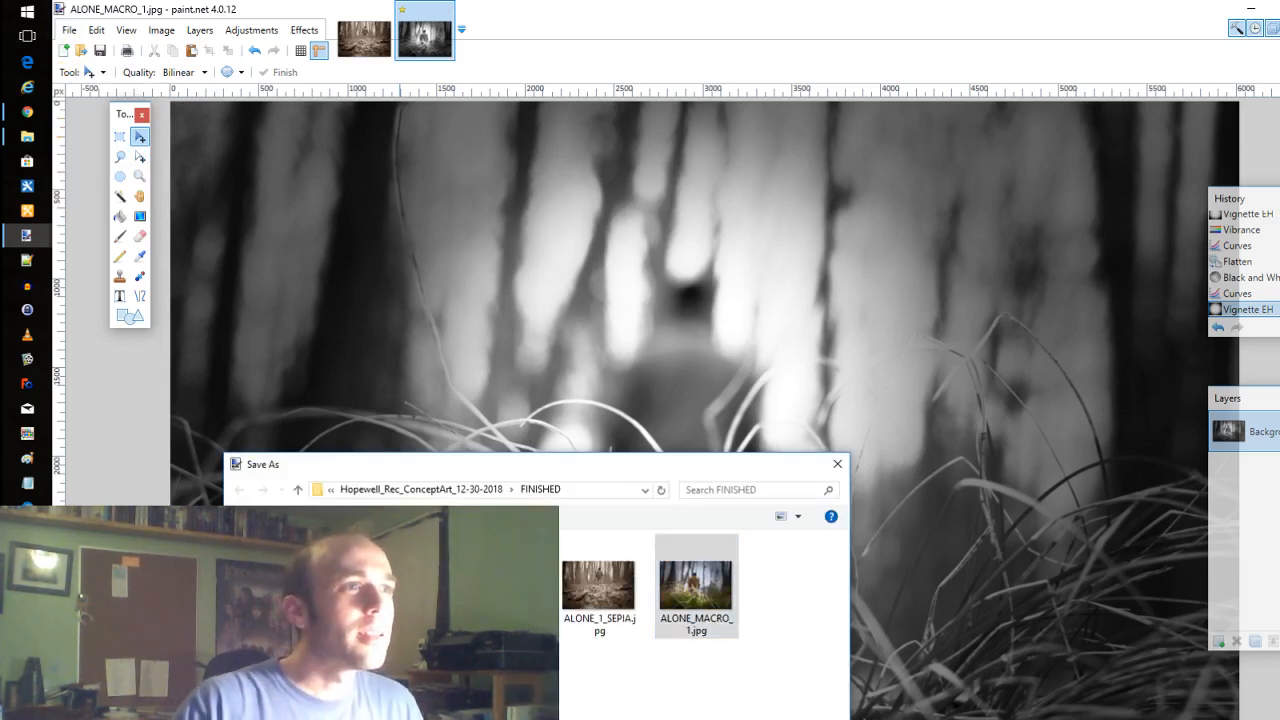
{"action": "key", "text": "Return"}
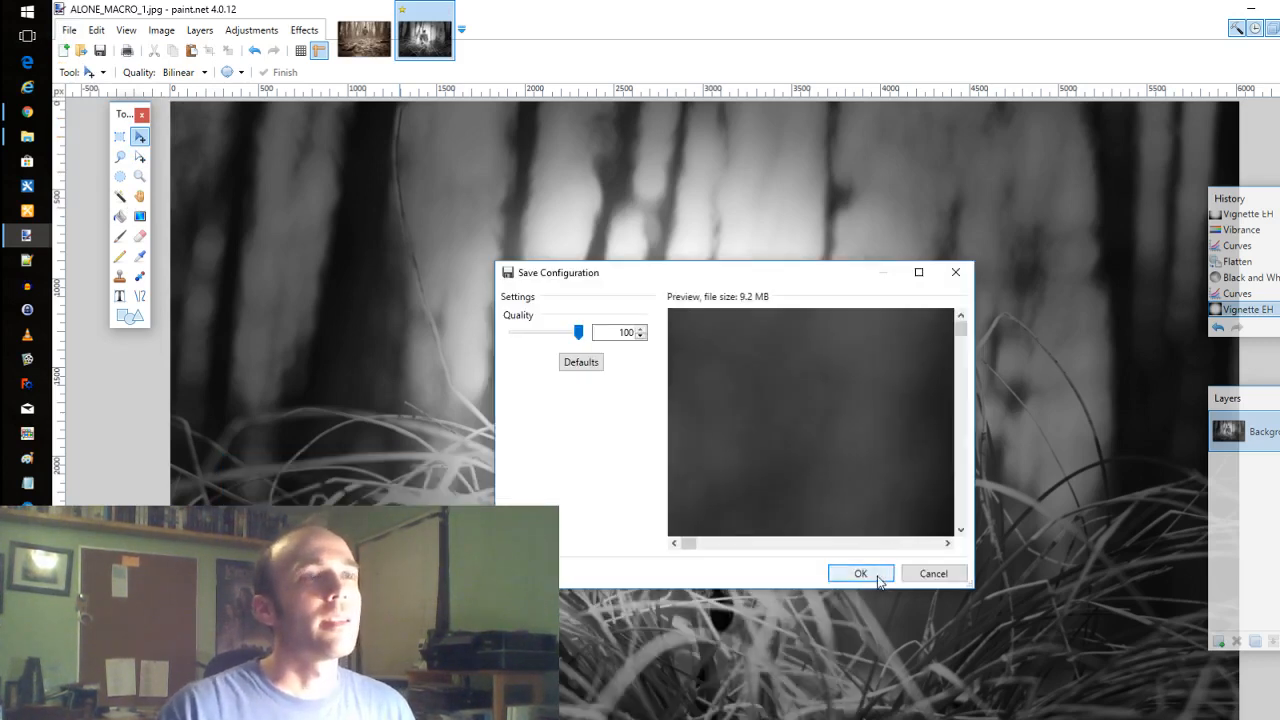
{"action": "left_click", "coordinate": [860, 574]}
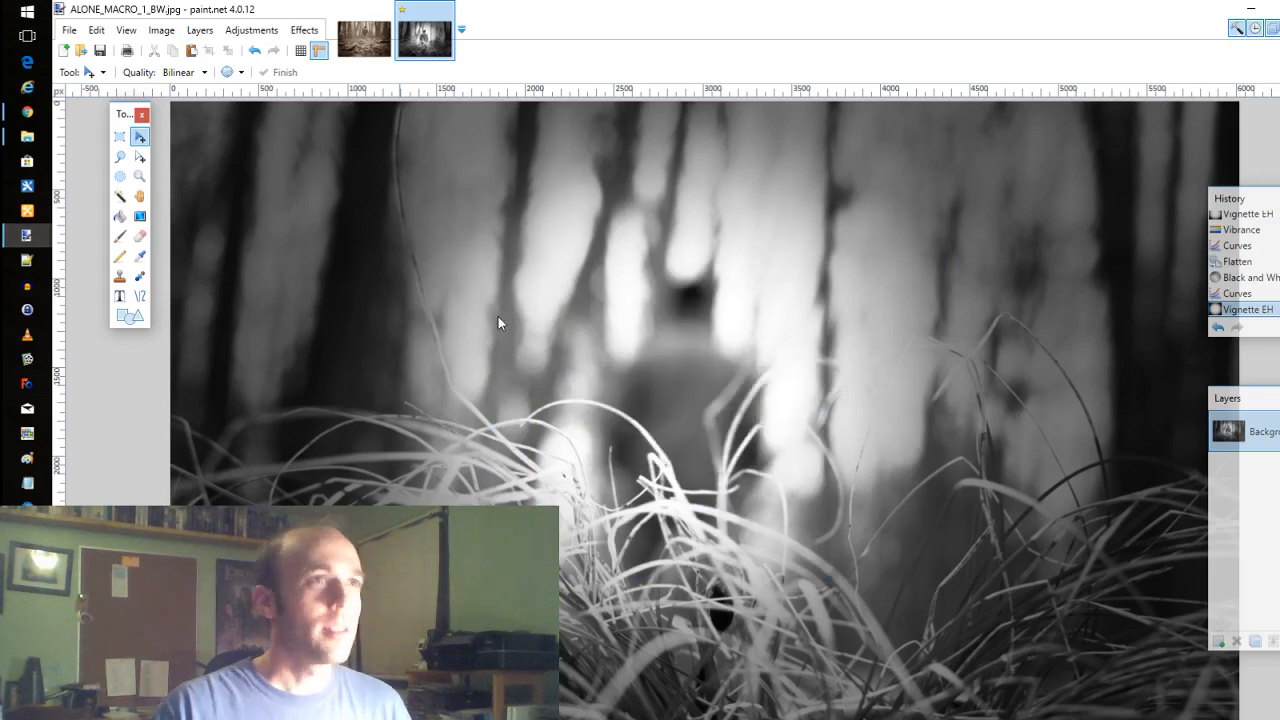
Undo the vignette, curves and black-and-white edits, and apply the Sepia adjustment to the colour photo.
{"action": "key", "text": "ctrl+z"}
{"action": "key", "text": "ctrl+z"}
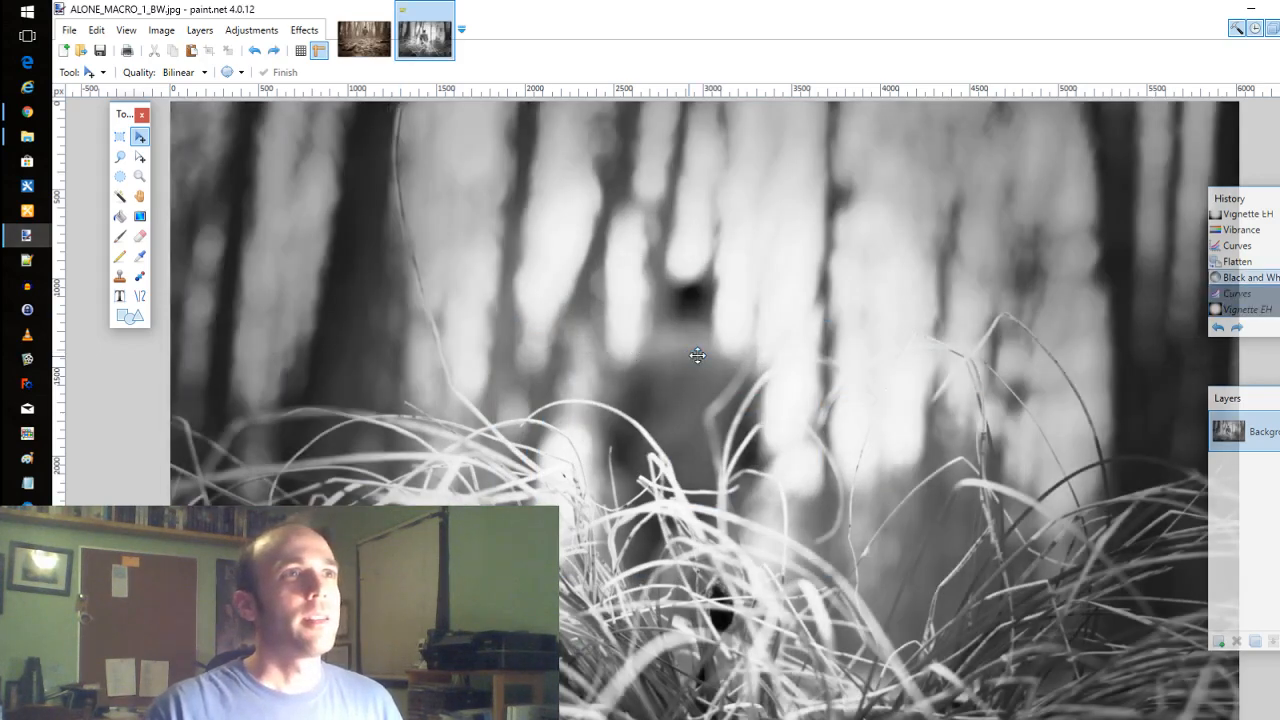
{"action": "key", "text": "ctrl+z"}
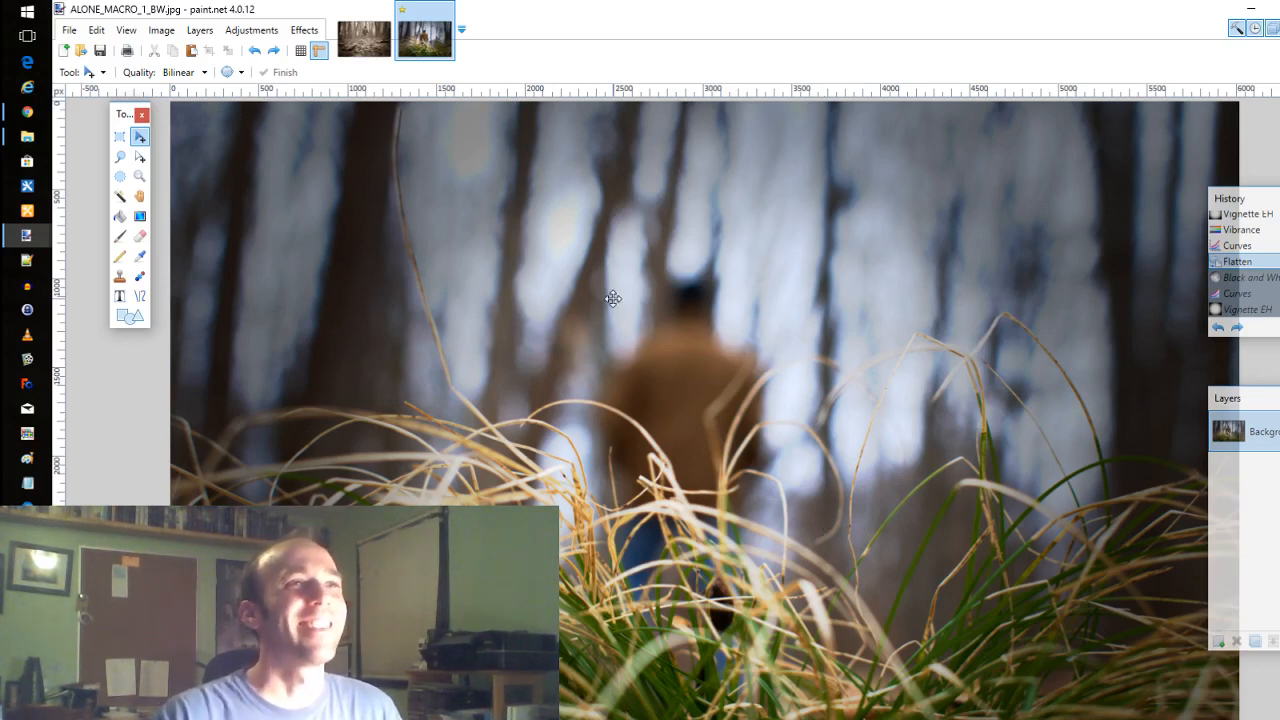
{"action": "left_click", "coordinate": [251, 30]}
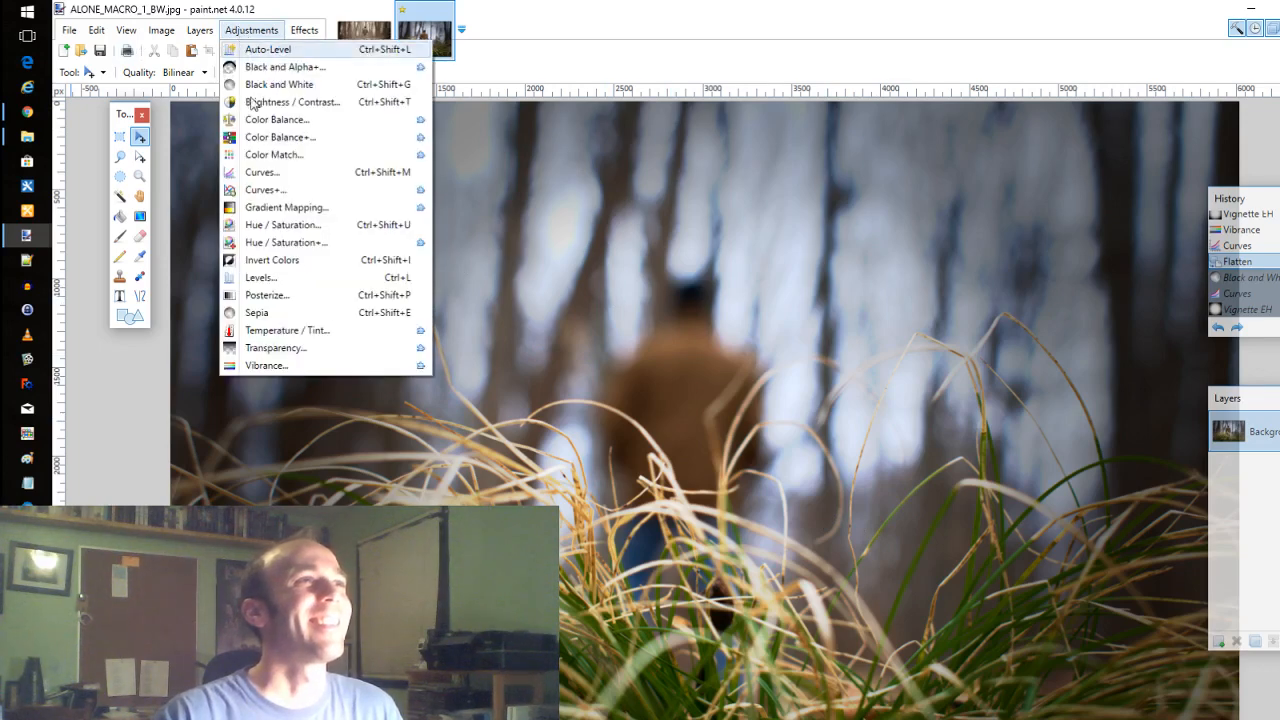
{"action": "left_click", "coordinate": [265, 313]}
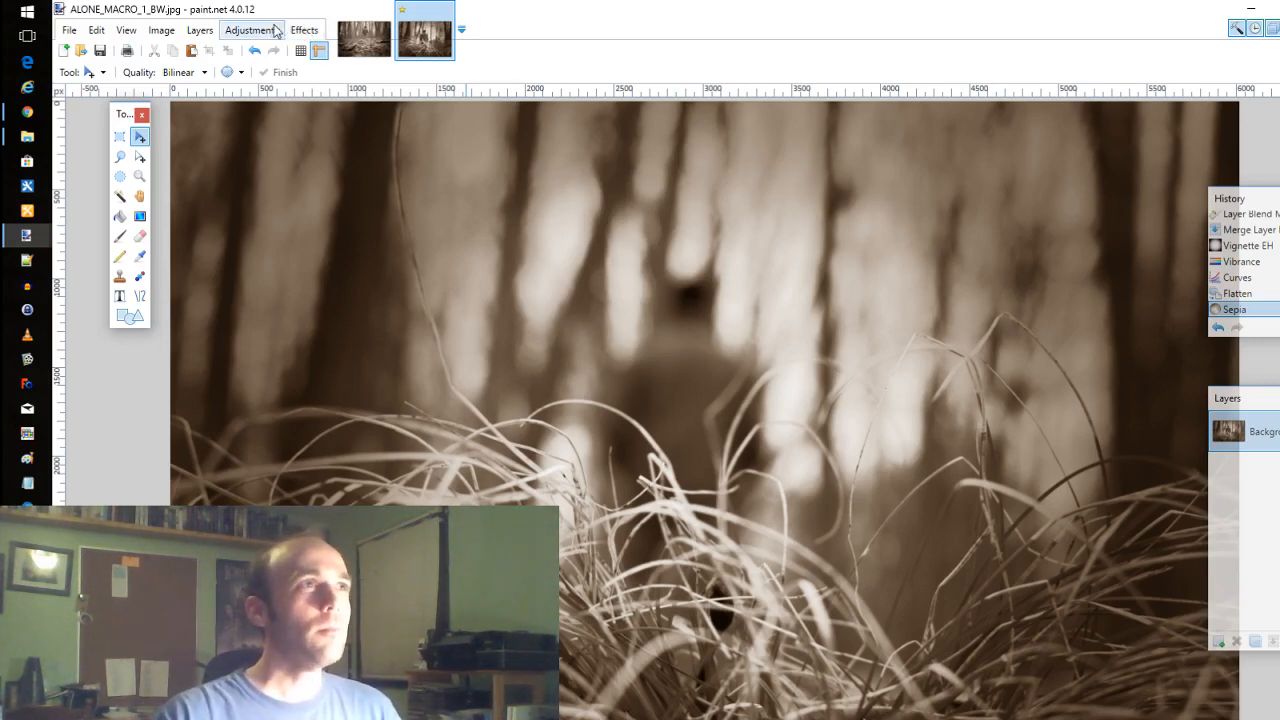
Try repeating the previous Vignette EH effect on the sepia photo, and undo it.
{"action": "left_click", "coordinate": [305, 31]}
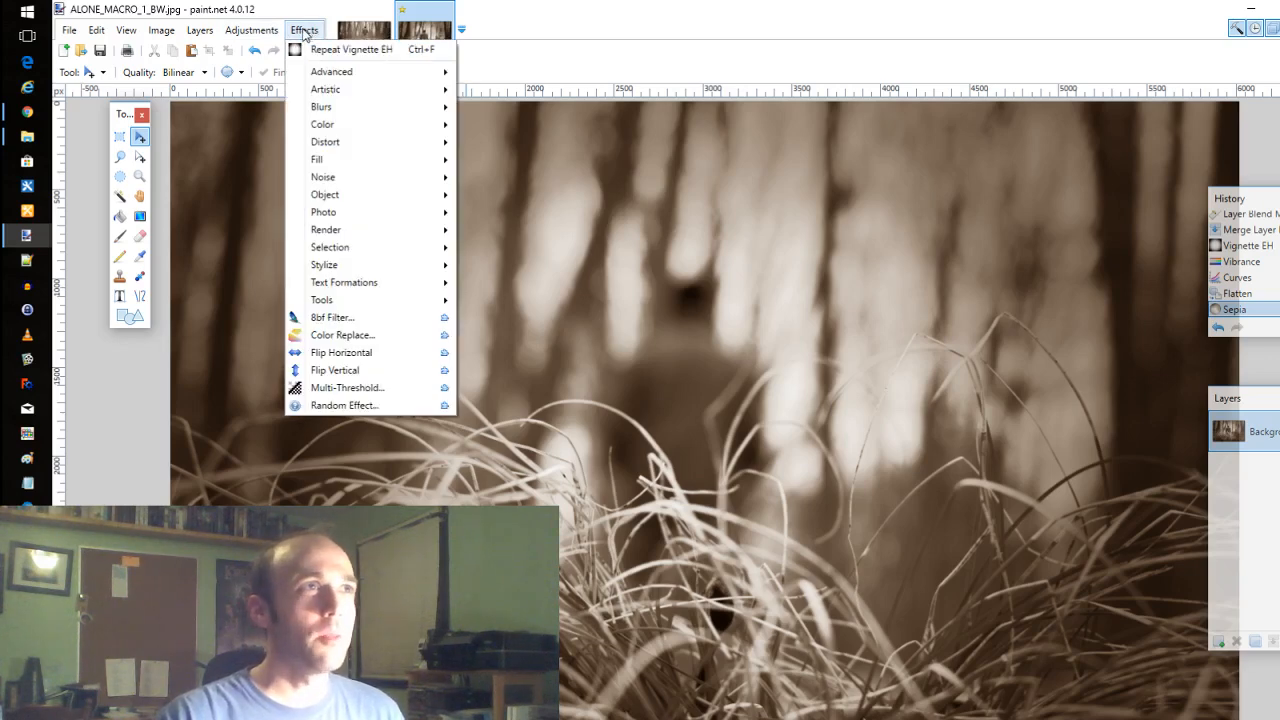
{"action": "left_click", "coordinate": [322, 48]}
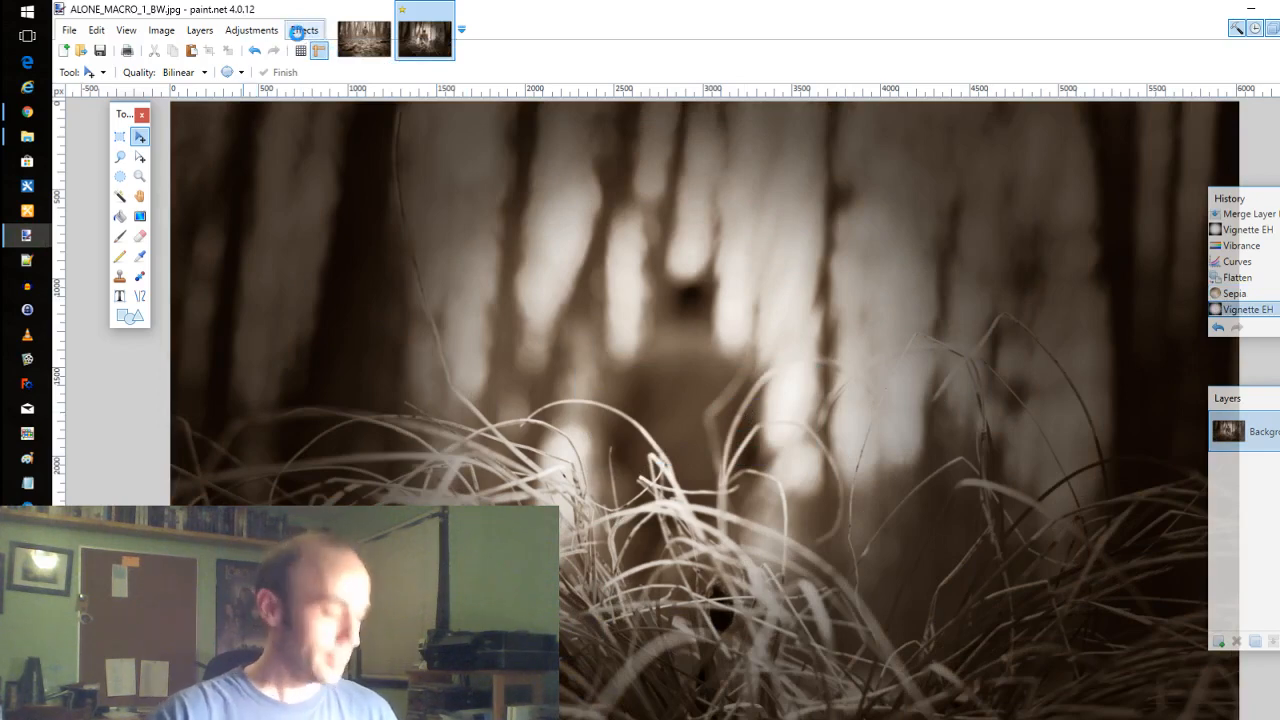
{"action": "key", "text": "ctrl+z"}
{"action": "left_click", "coordinate": [303, 31]}
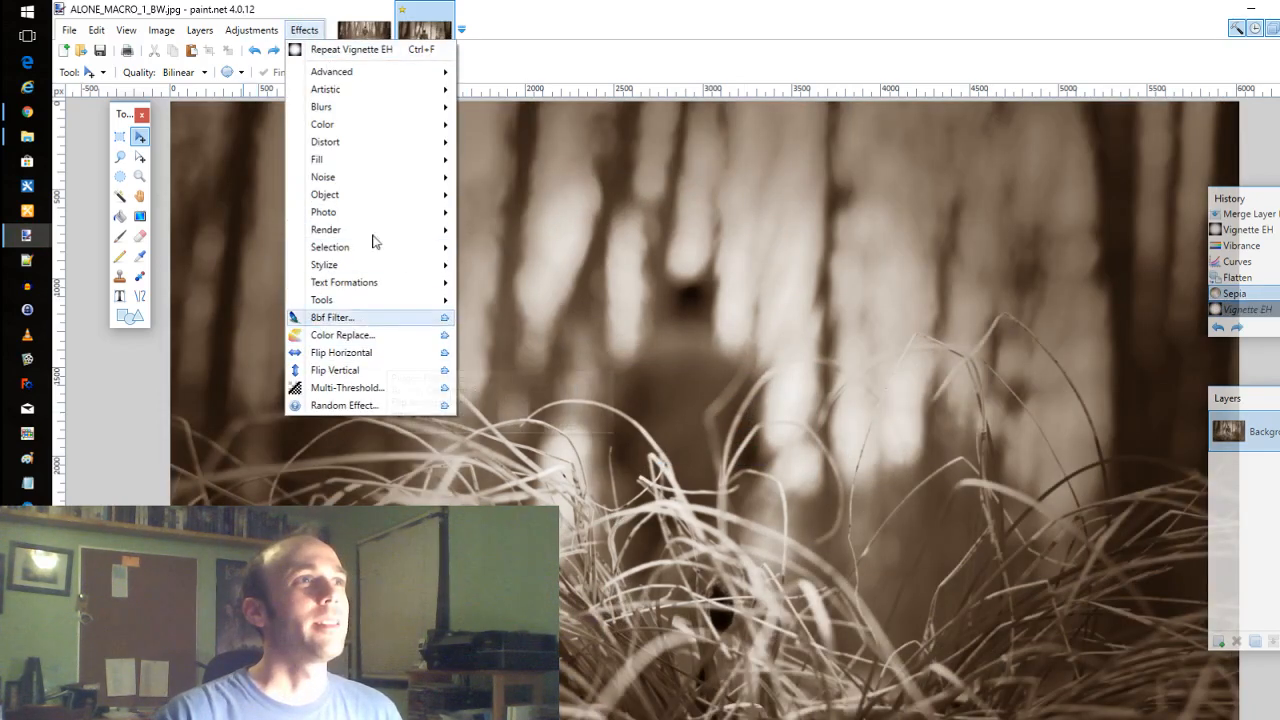
{"action": "mouse_move", "coordinate": [348, 256]}
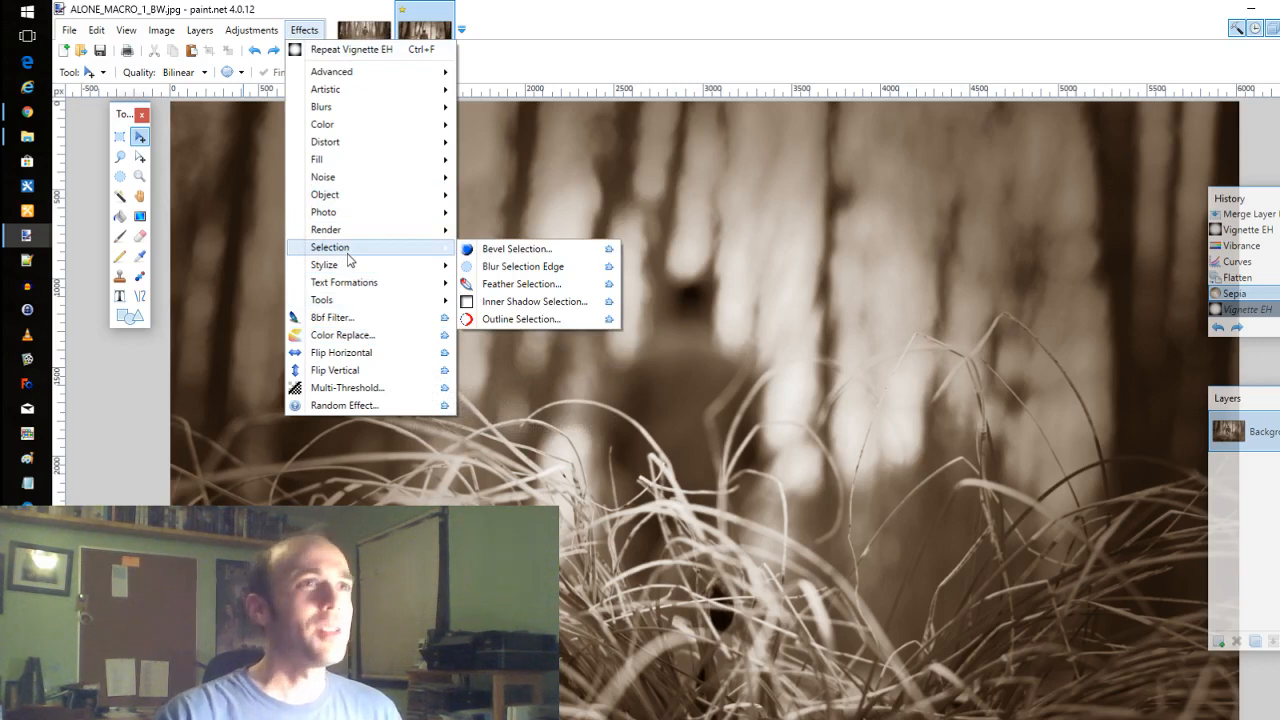
{"action": "mouse_move", "coordinate": [357, 285]}
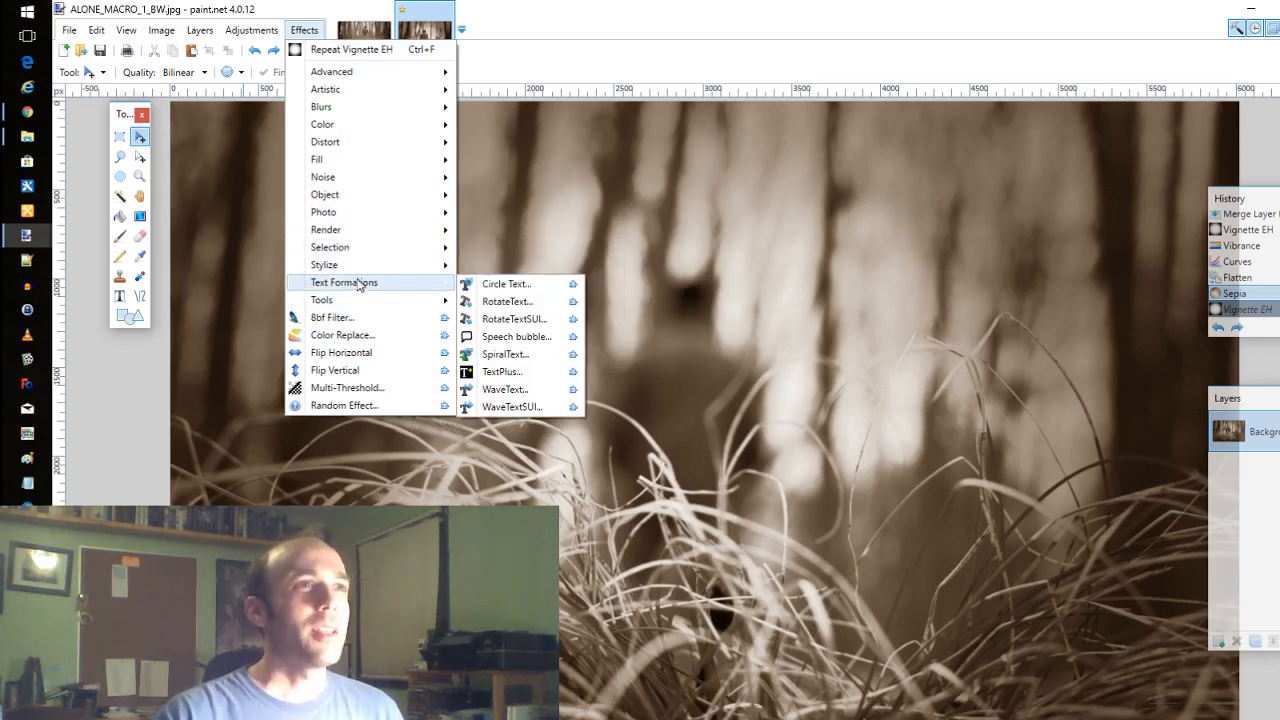
{"action": "left_click", "coordinate": [568, 24]}
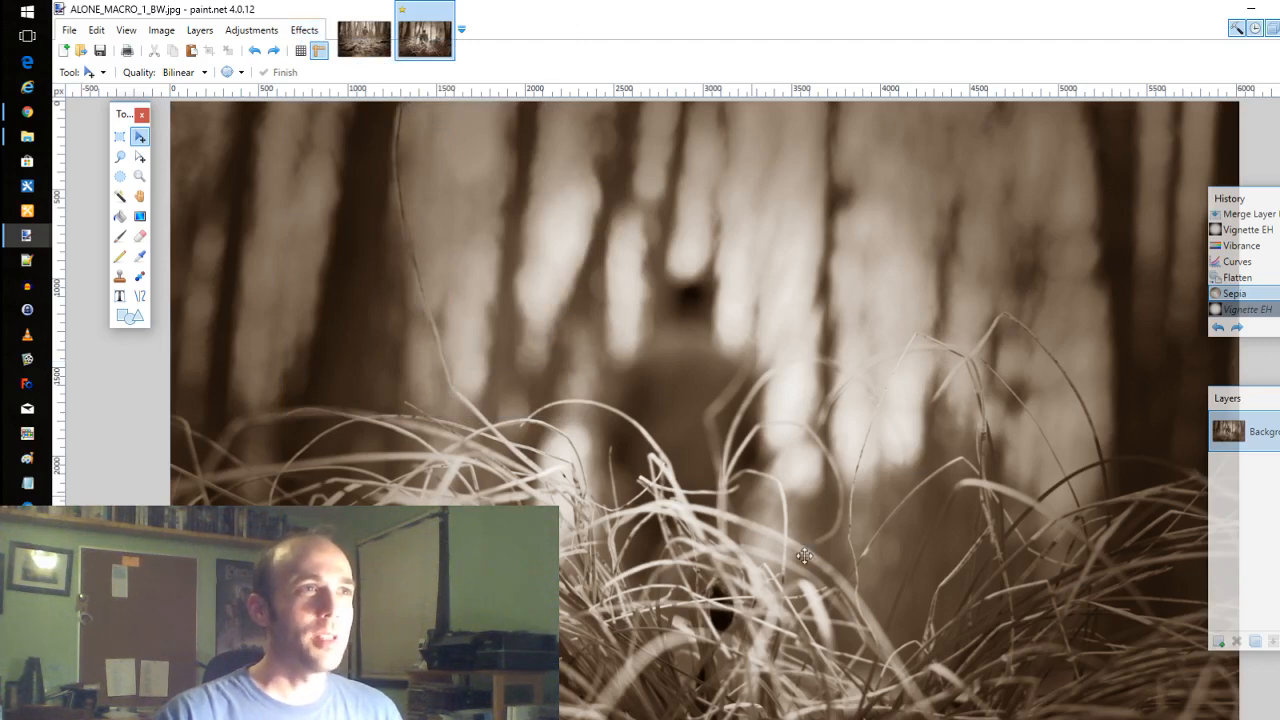
Undo the Sepia adjustment on the ALONE_MACRO_1 photo.
{"action": "left_click", "coordinate": [380, 14]}
{"action": "key", "text": "ctrl+z"}
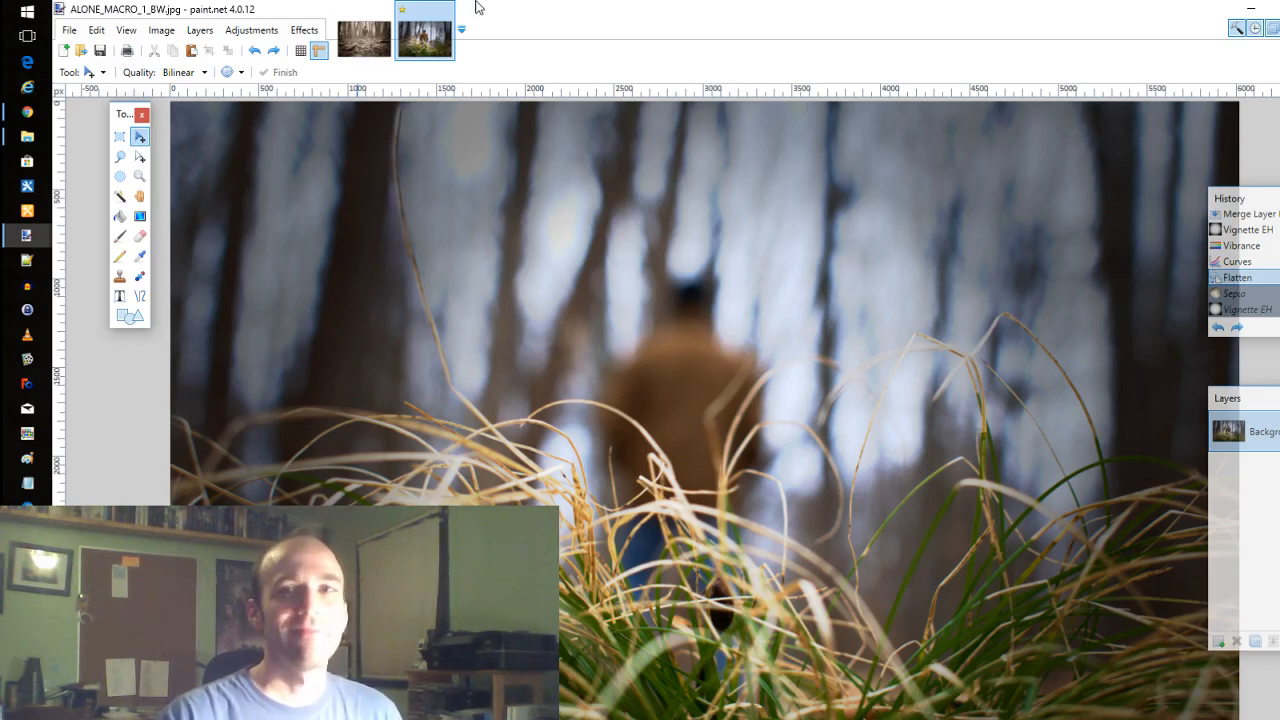
{"action": "mouse_move", "coordinate": [444, 12]}
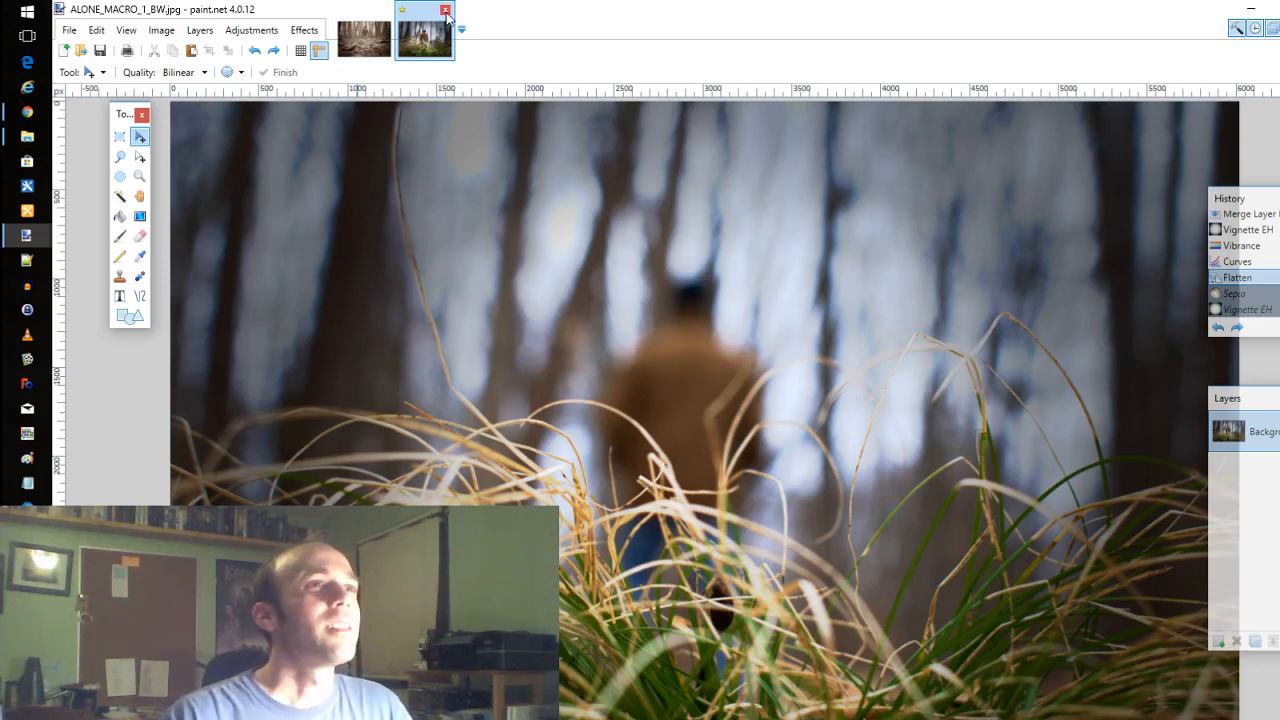
Switch to File Explorer and look through the Hopewell_Rec_ConceptArt_12-30-2018 folder for another photo to edit.
{"action": "left_click", "coordinate": [27, 136]}
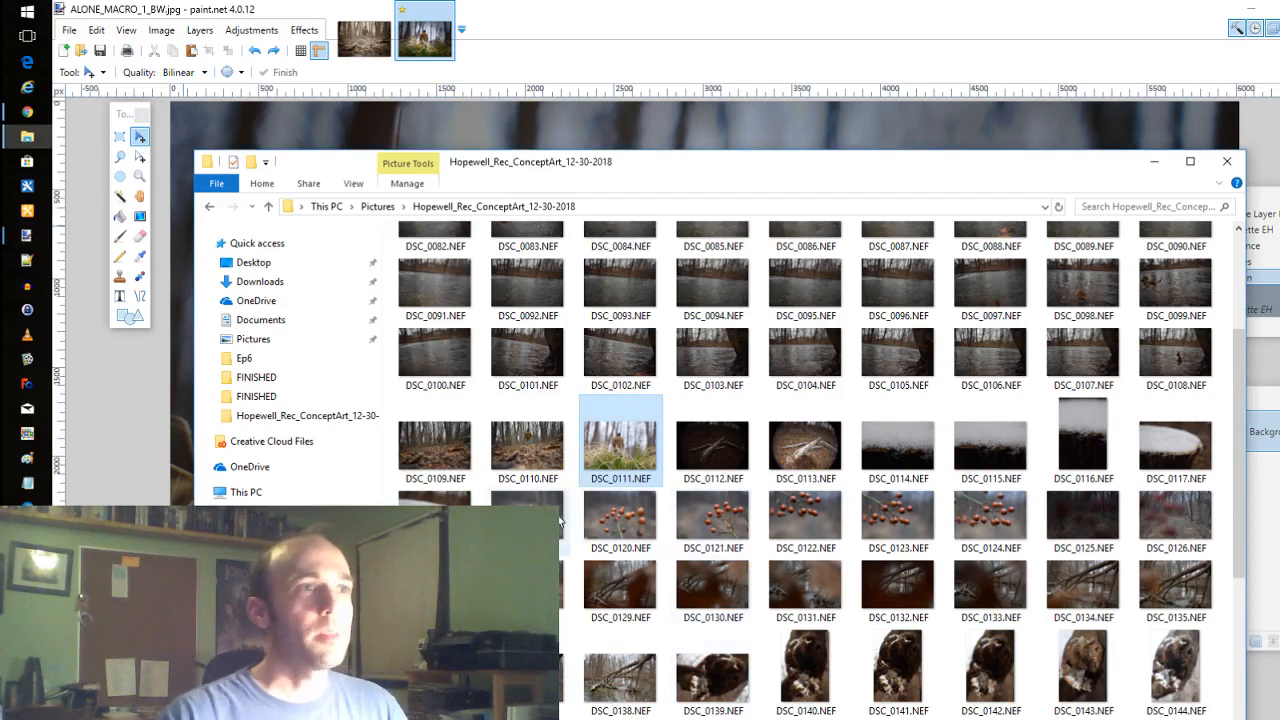
{"action": "scroll", "coordinate": [560, 521], "scroll_direction": "down", "scroll_amount": 3}
{"action": "scroll", "coordinate": [560, 521], "scroll_direction": "down", "scroll_amount": 2}
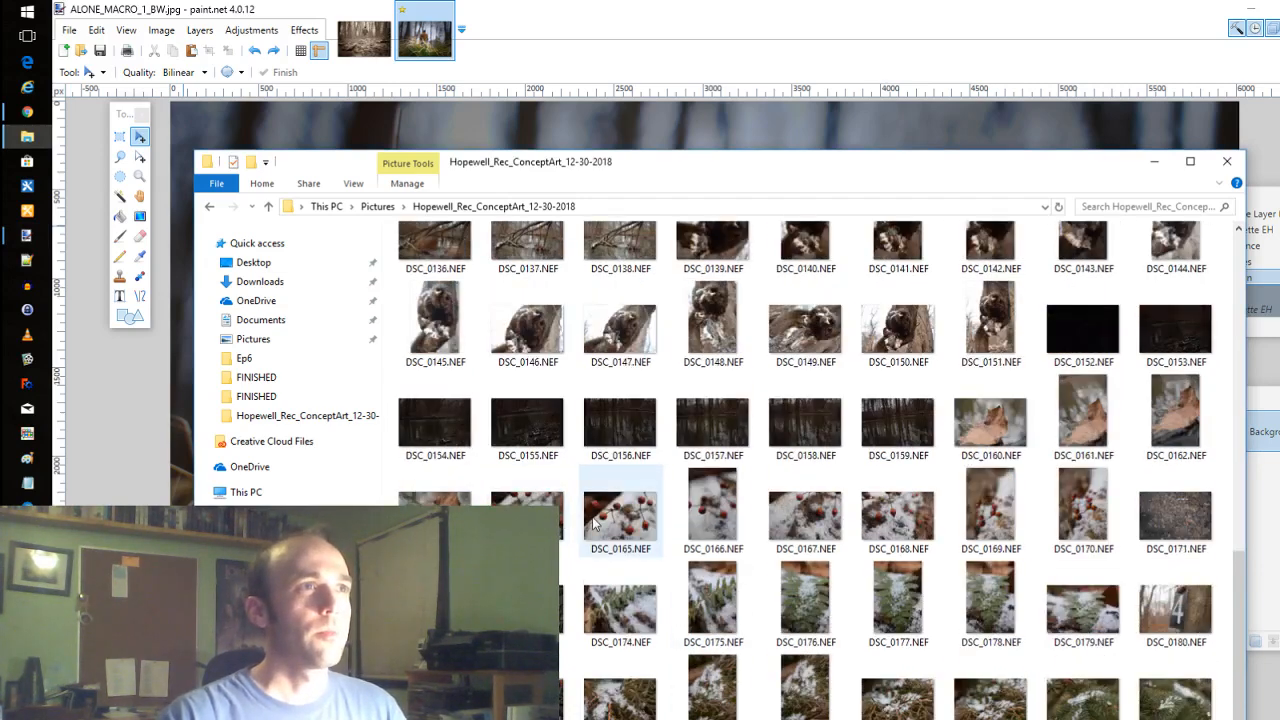
{"action": "scroll", "coordinate": [592, 516], "scroll_direction": "up", "scroll_amount": 6}
{"action": "scroll", "coordinate": [592, 516], "scroll_direction": "down", "scroll_amount": 3}
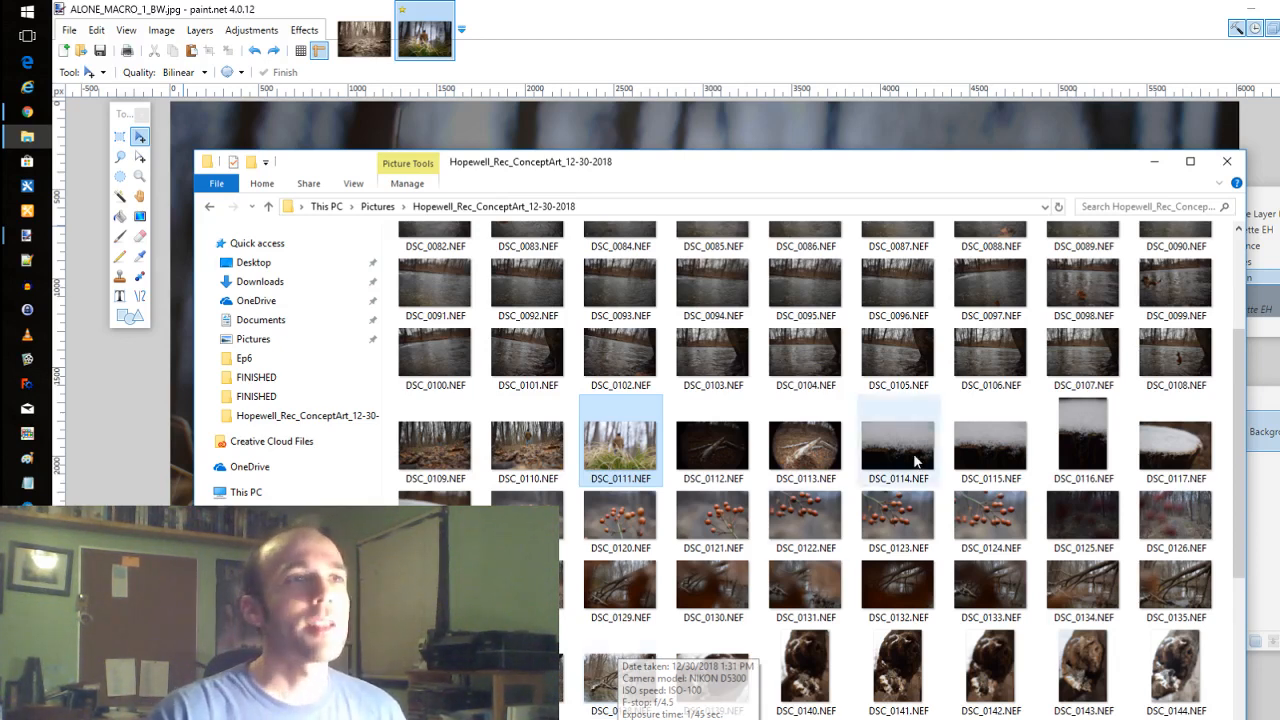
{"action": "scroll", "coordinate": [1055, 565], "scroll_direction": "down", "scroll_amount": 3}
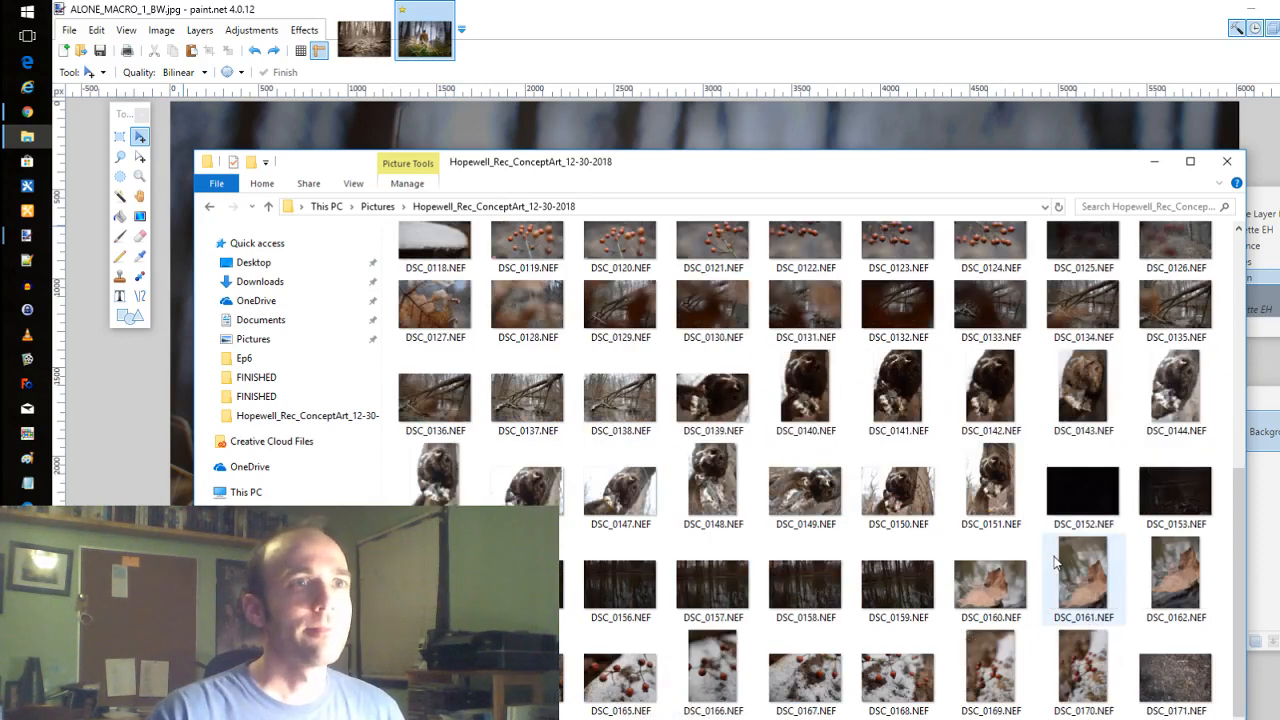
{"action": "scroll", "coordinate": [990, 500], "scroll_direction": "down", "scroll_amount": 2}
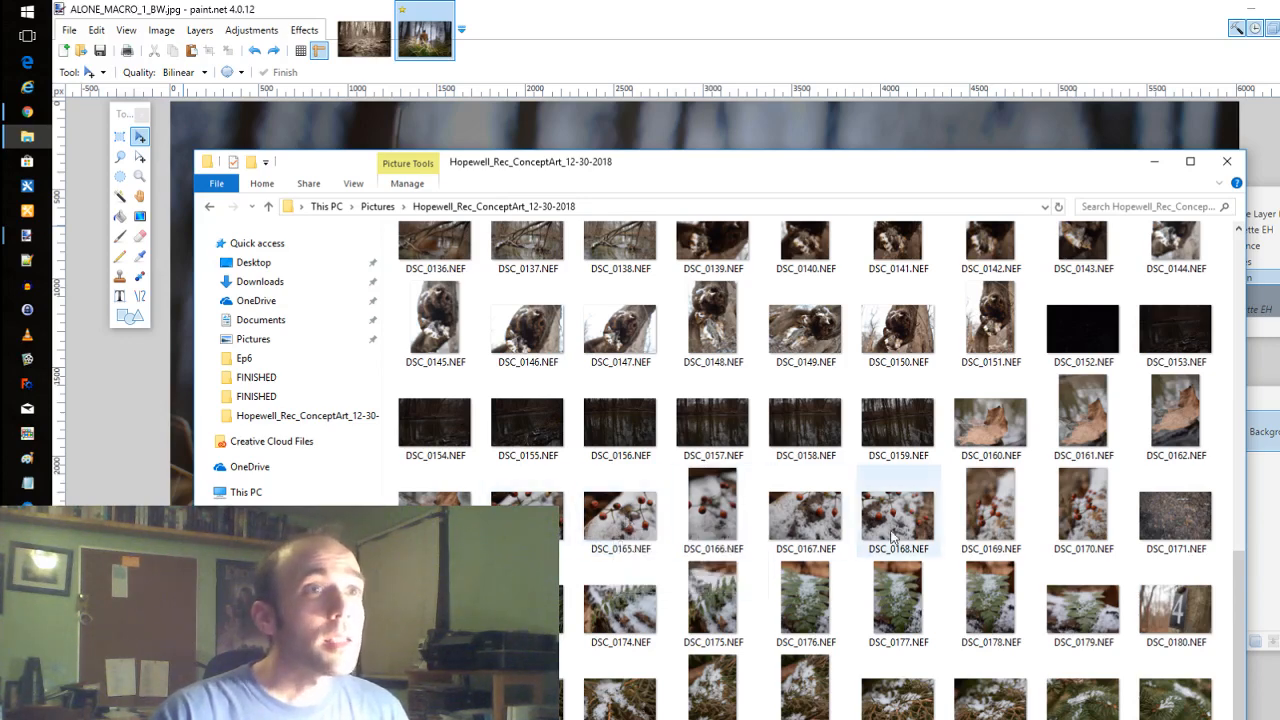
Open a snowy berry photo in Photos and compare the neighbouring berry shots through DSC_0170.NEF.
{"action": "right_click", "coordinate": [562, 529]}
{"action": "mouse_move", "coordinate": [700, 325]}
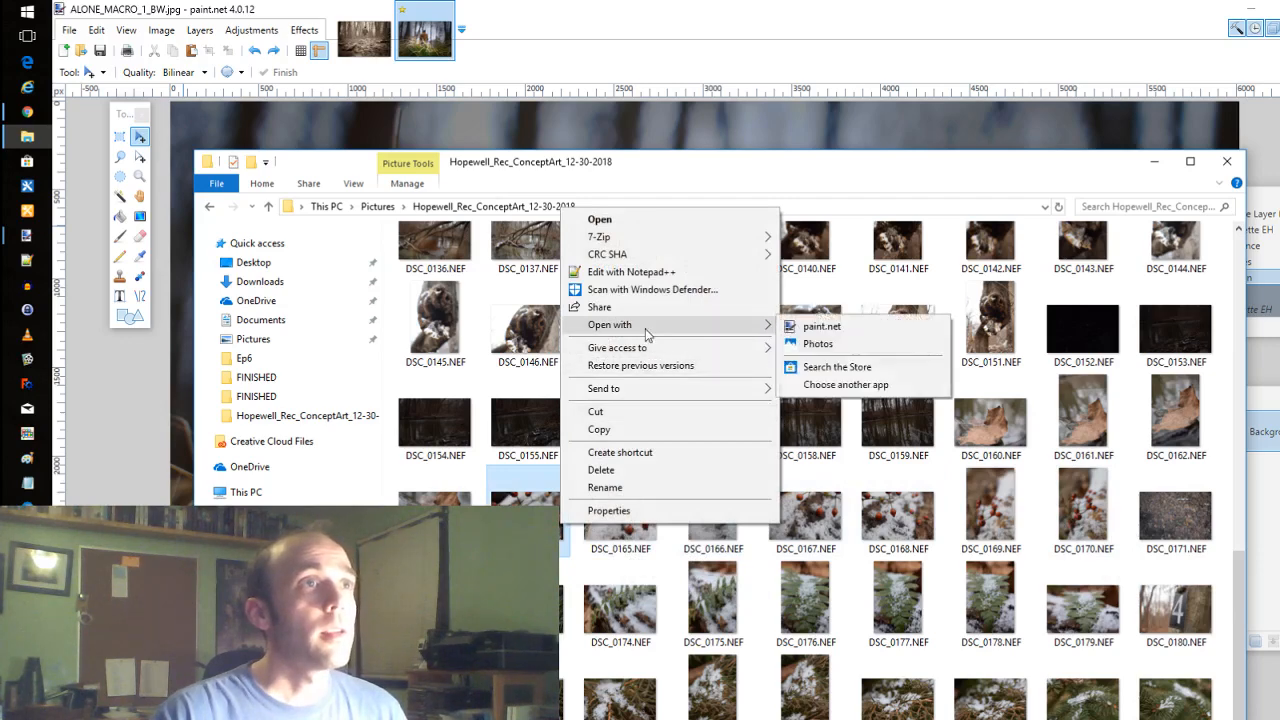
{"action": "left_click", "coordinate": [885, 345]}
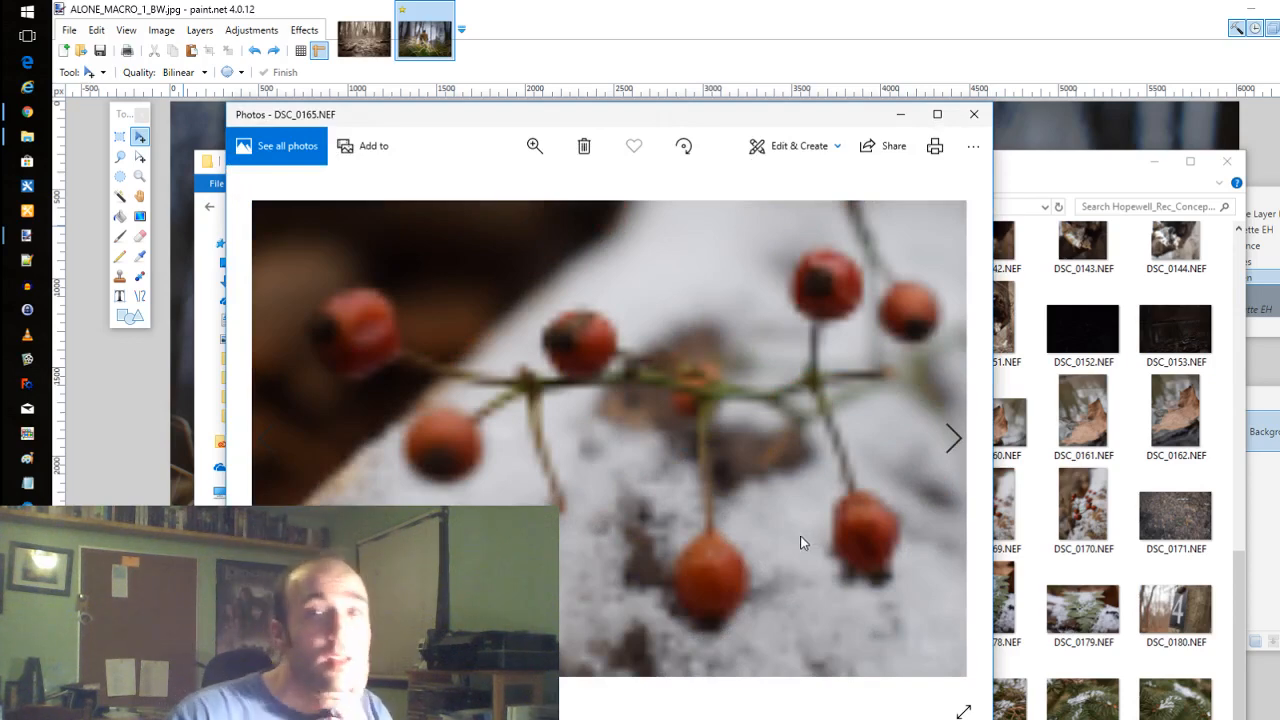
{"action": "key", "text": "Right"}
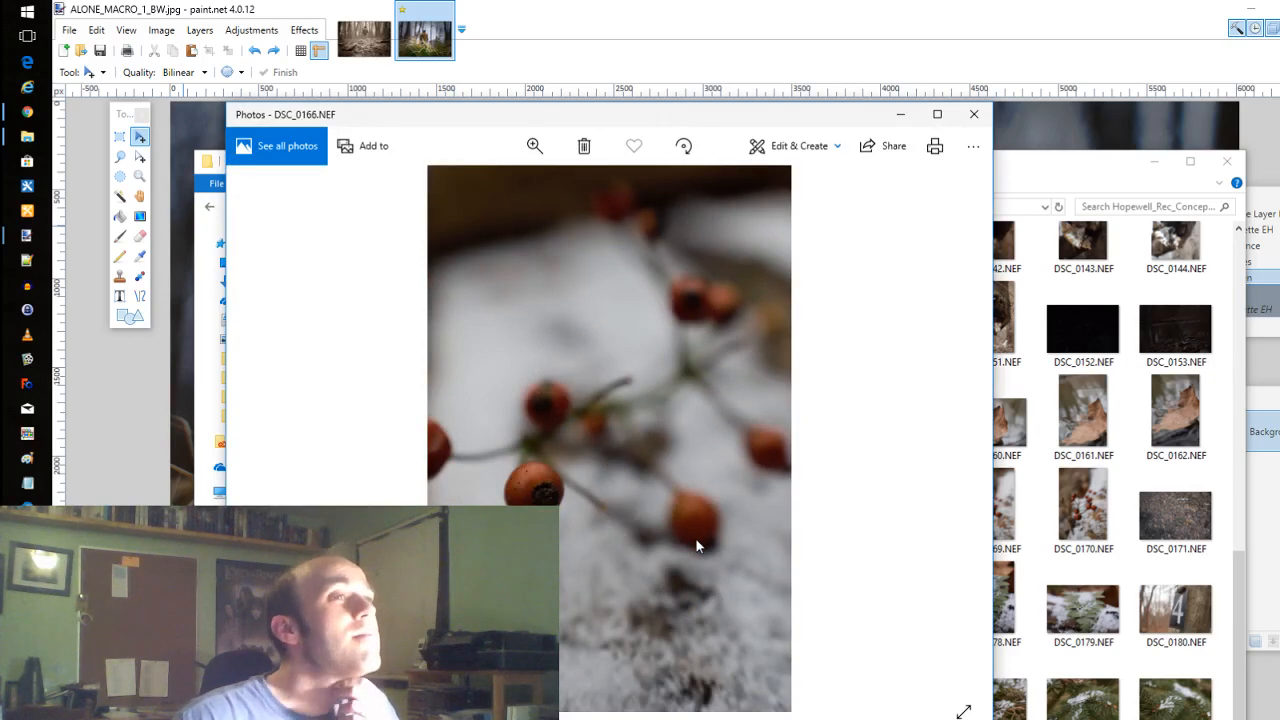
{"action": "key", "text": "Right"}
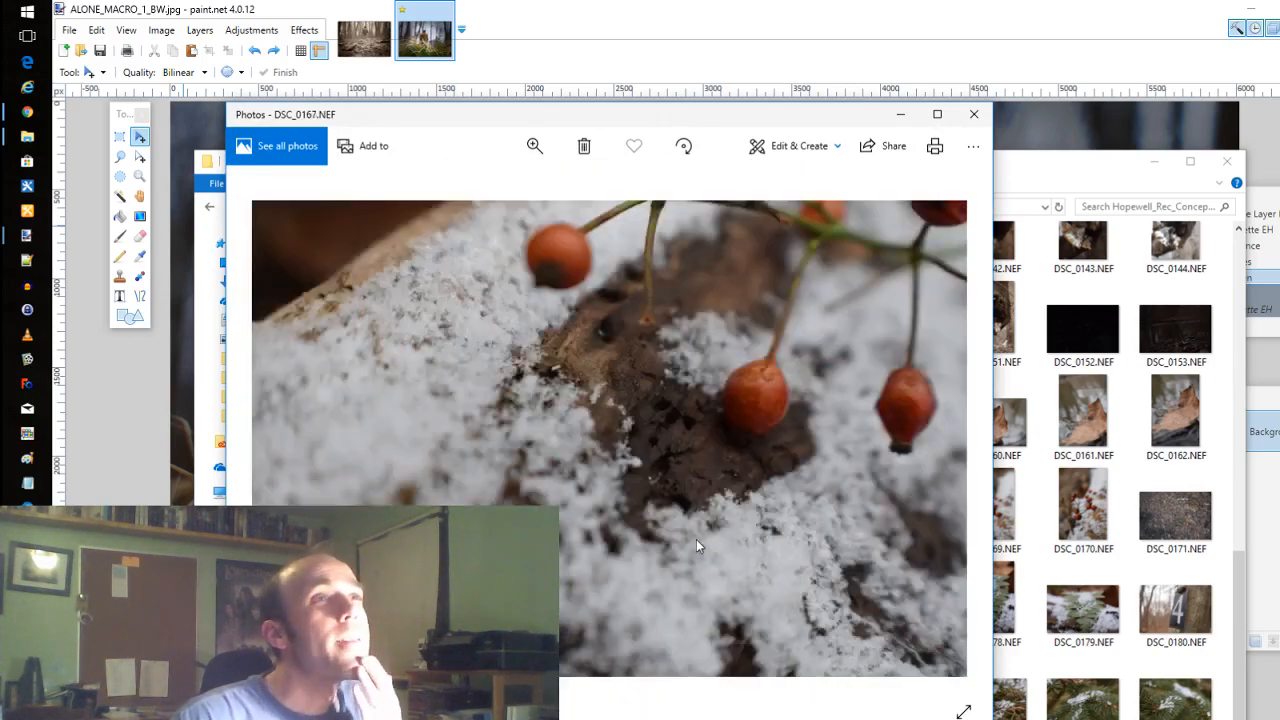
{"action": "key", "text": "Right"}
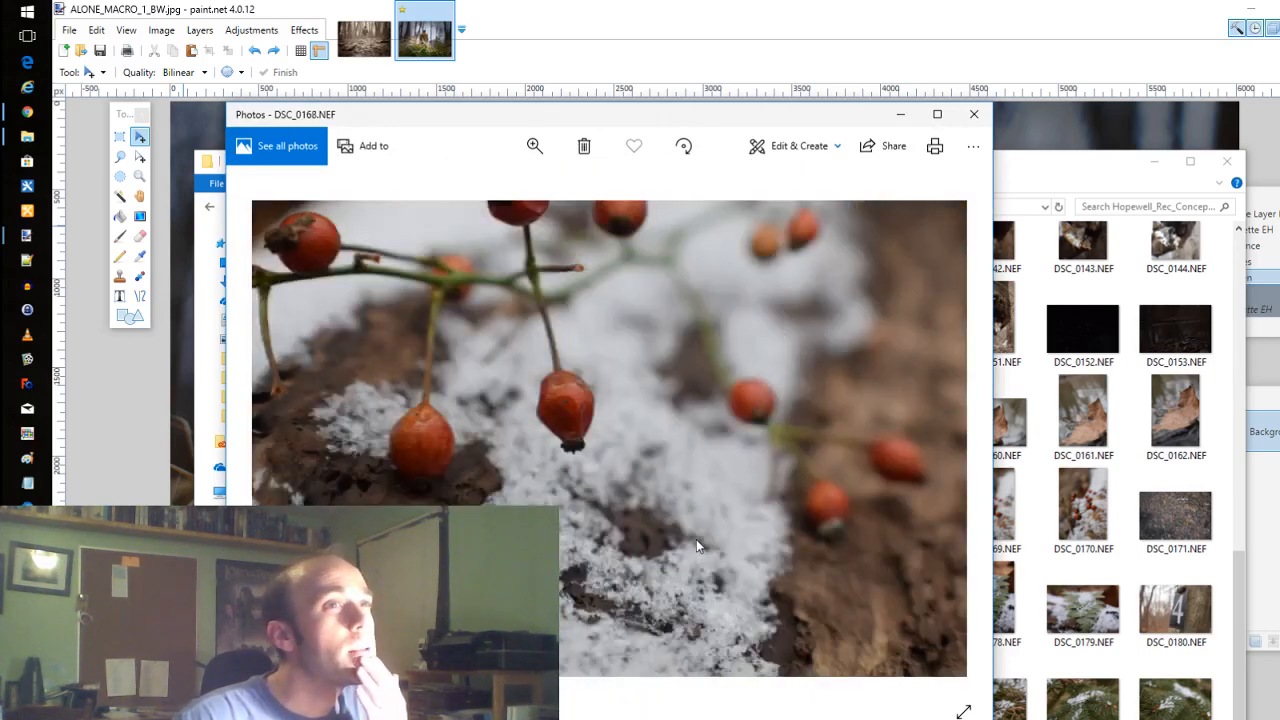
{"action": "key", "text": "Right"}
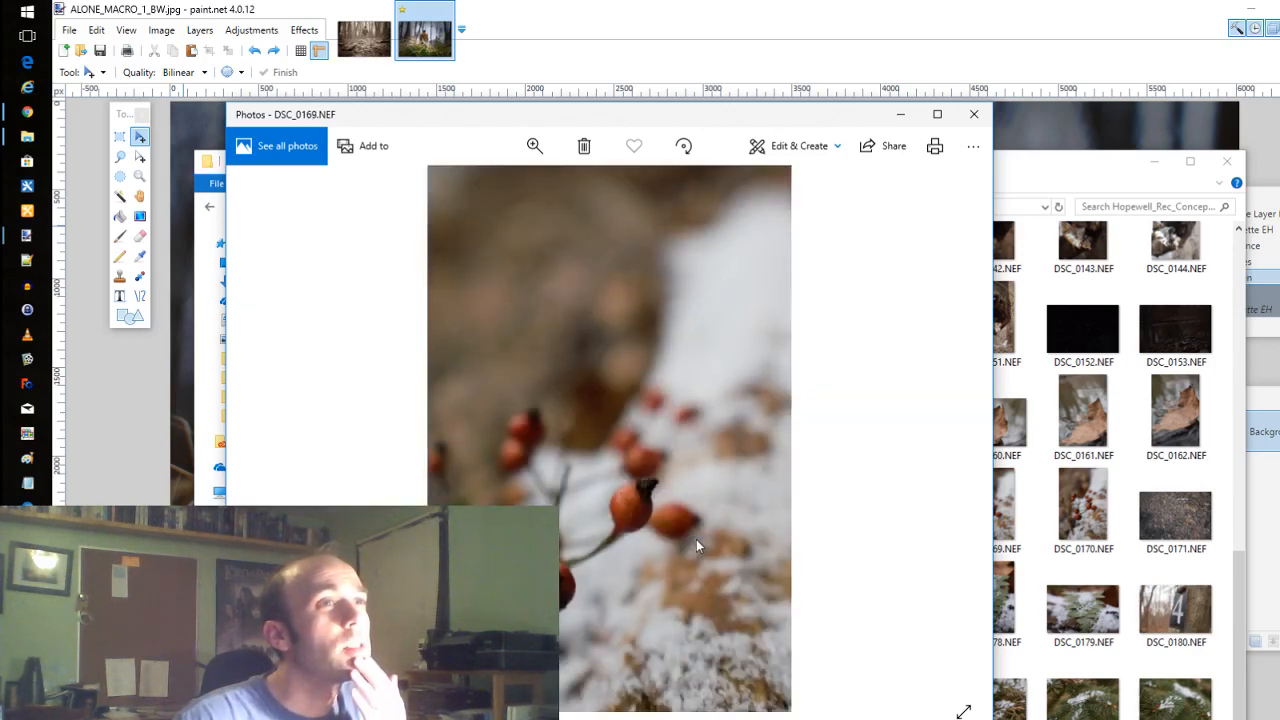
{"action": "key", "text": "Right"}
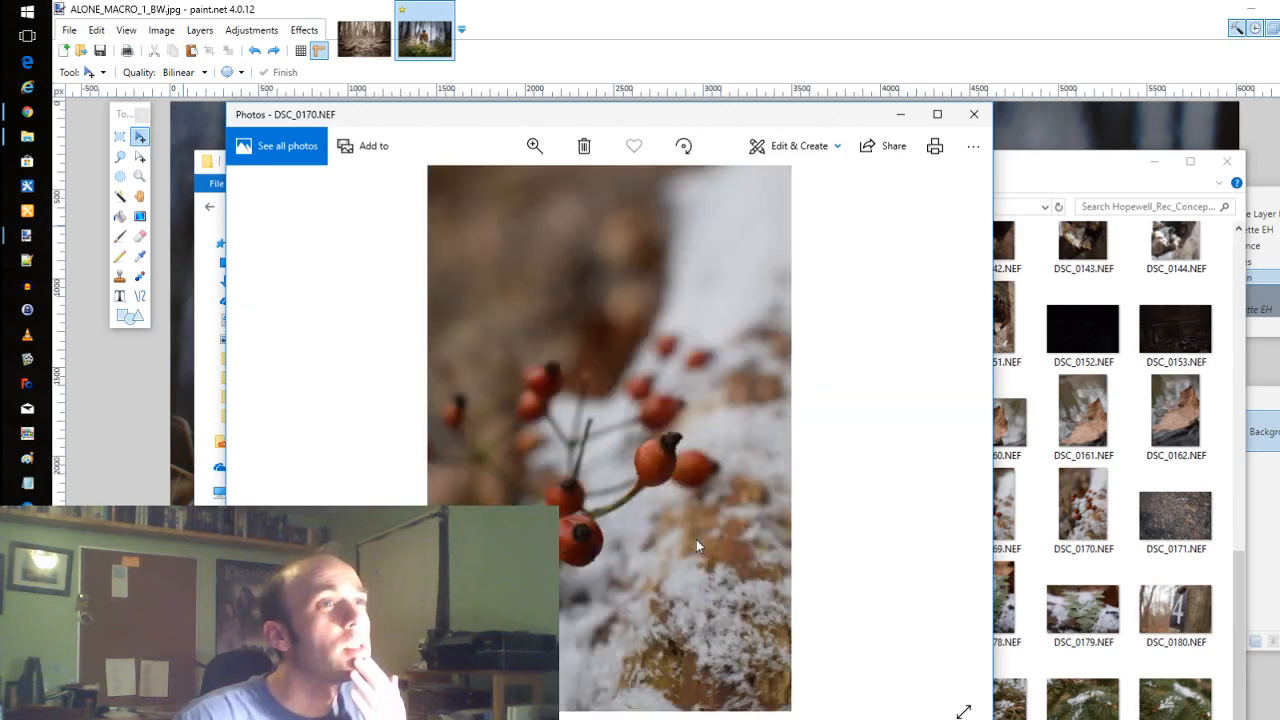
{"action": "key", "text": "Right"}
{"action": "key", "text": "Left"}
{"action": "left_click", "coordinate": [900, 114]}
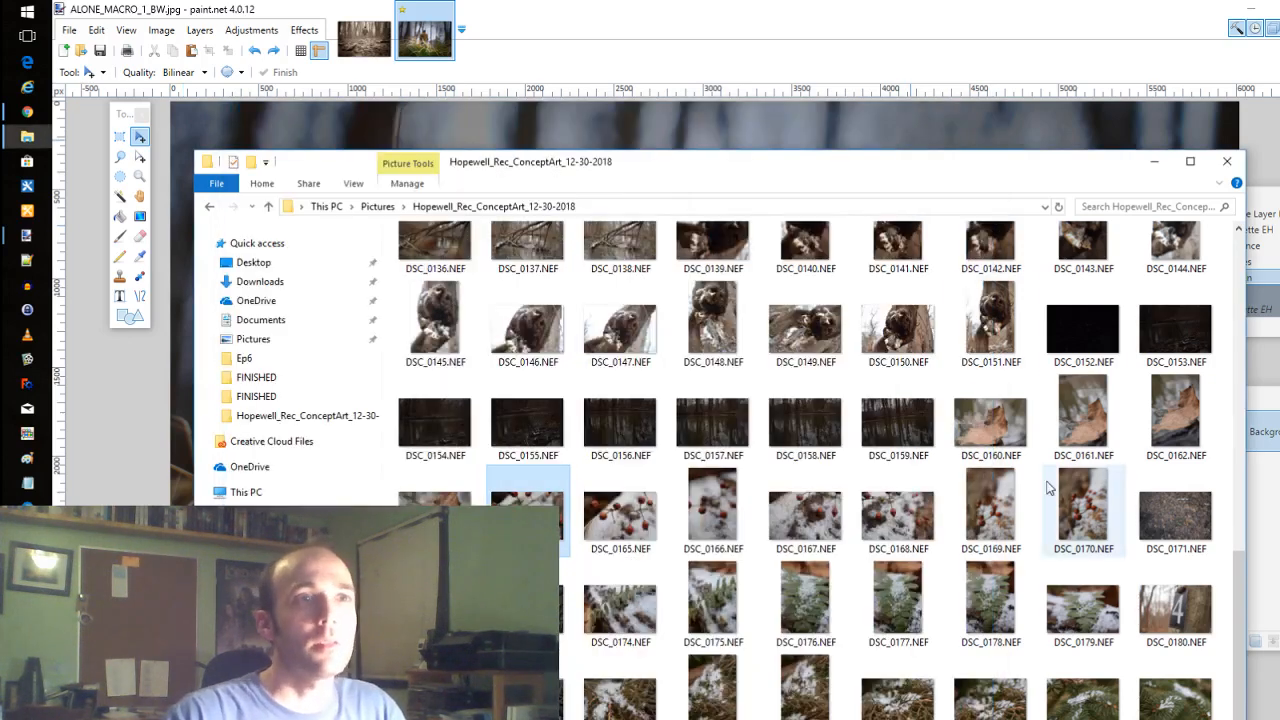
Switch to DSC_0170.NEF in paint.net, duplicate its background layer twice and hide the original bottom layer.
{"action": "key", "text": "alt+Tab"}
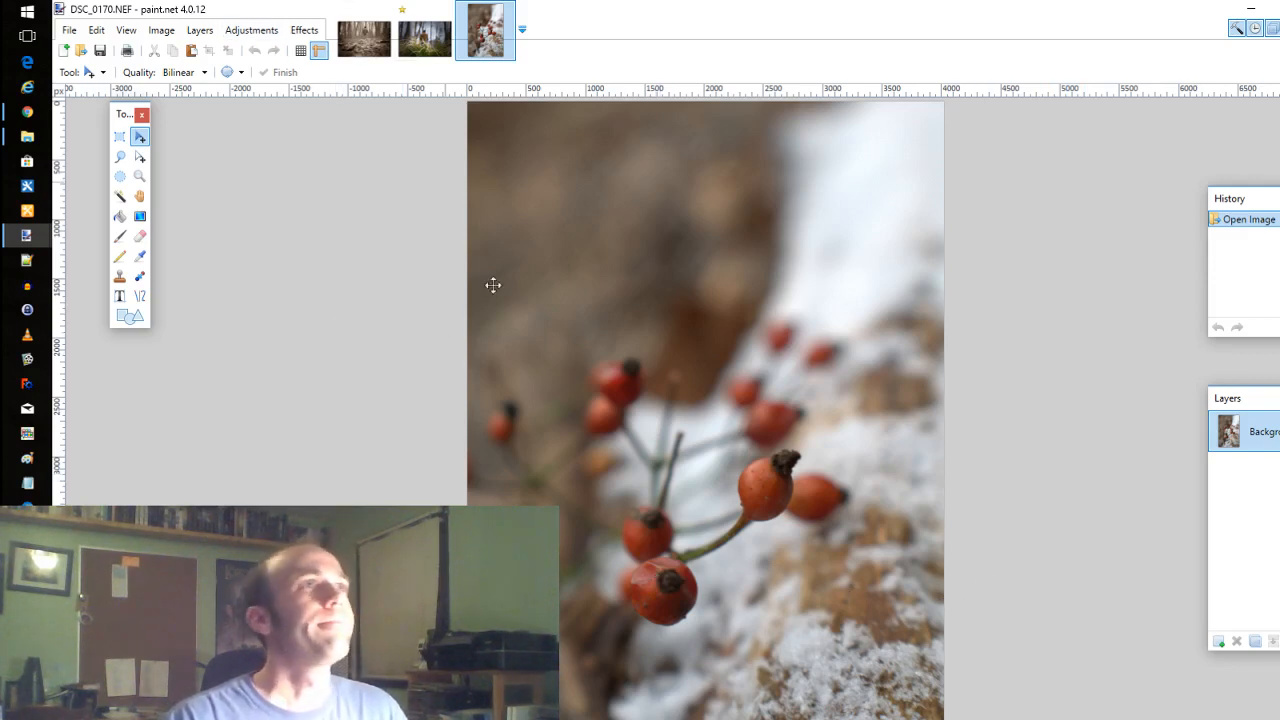
{"action": "left_click", "coordinate": [251, 30]}
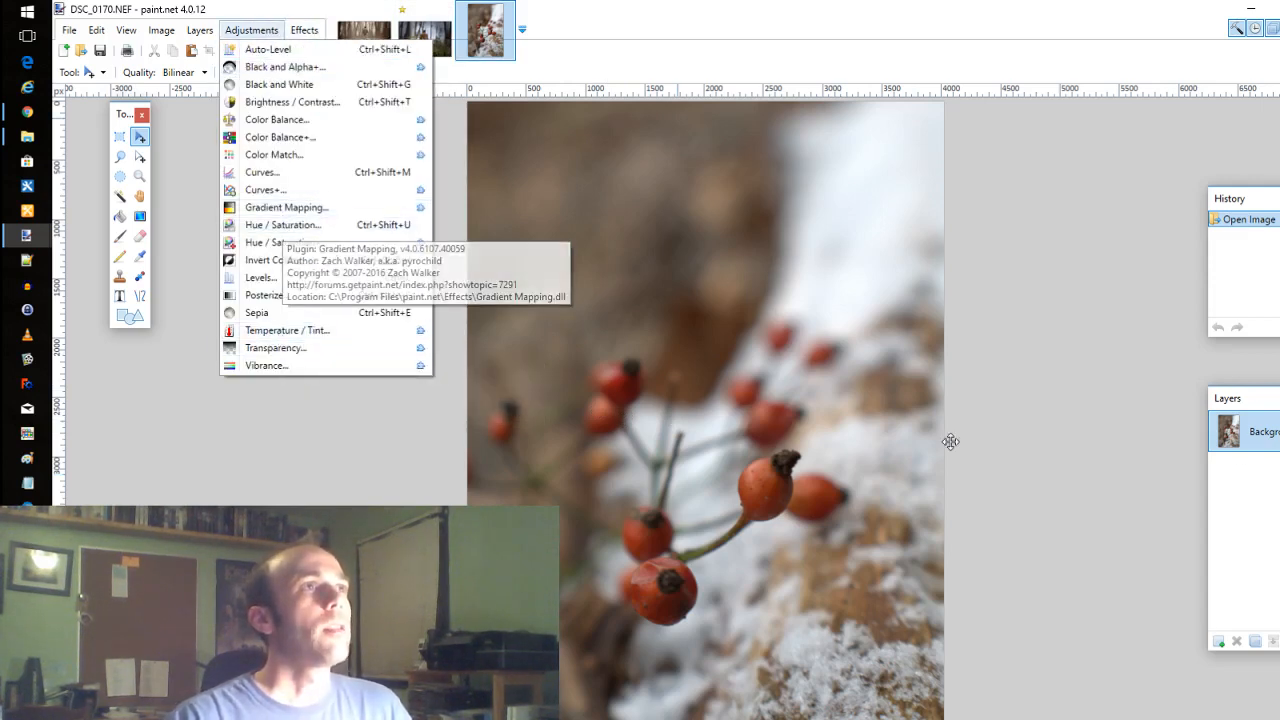
{"action": "left_click", "coordinate": [1256, 641]}
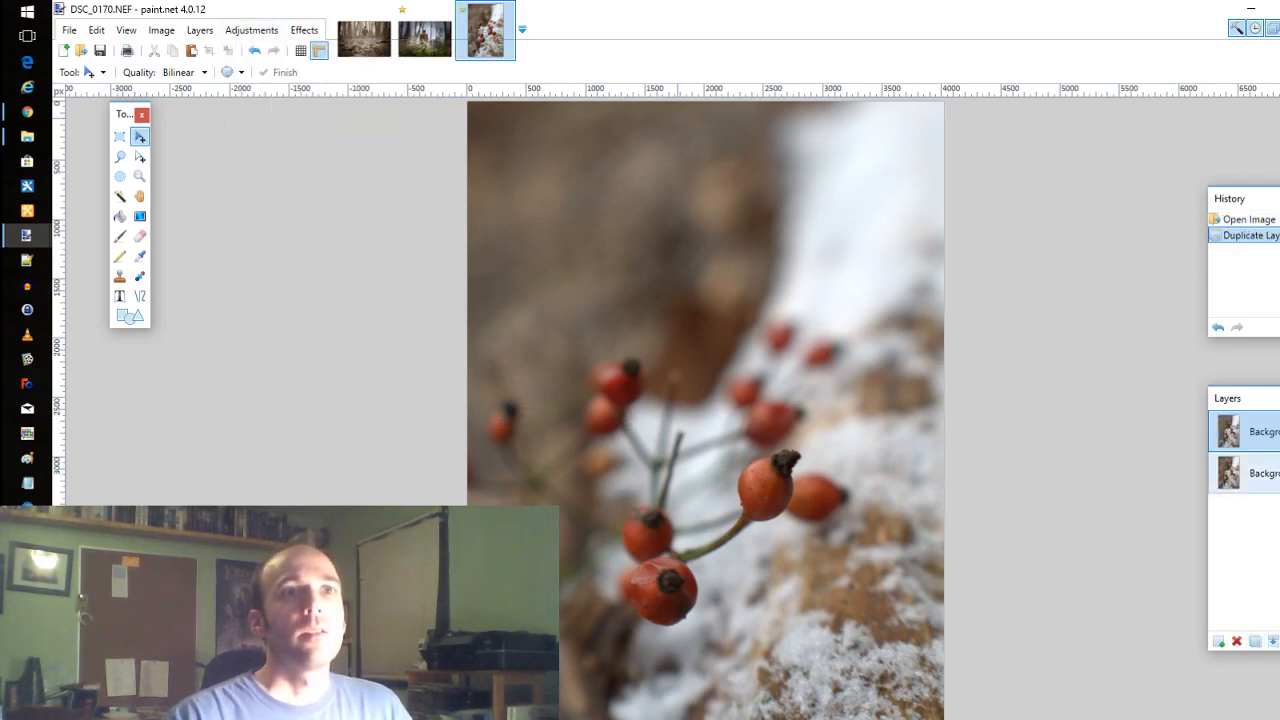
{"action": "left_click", "coordinate": [1279, 473]}
{"action": "left_click", "coordinate": [1255, 641]}
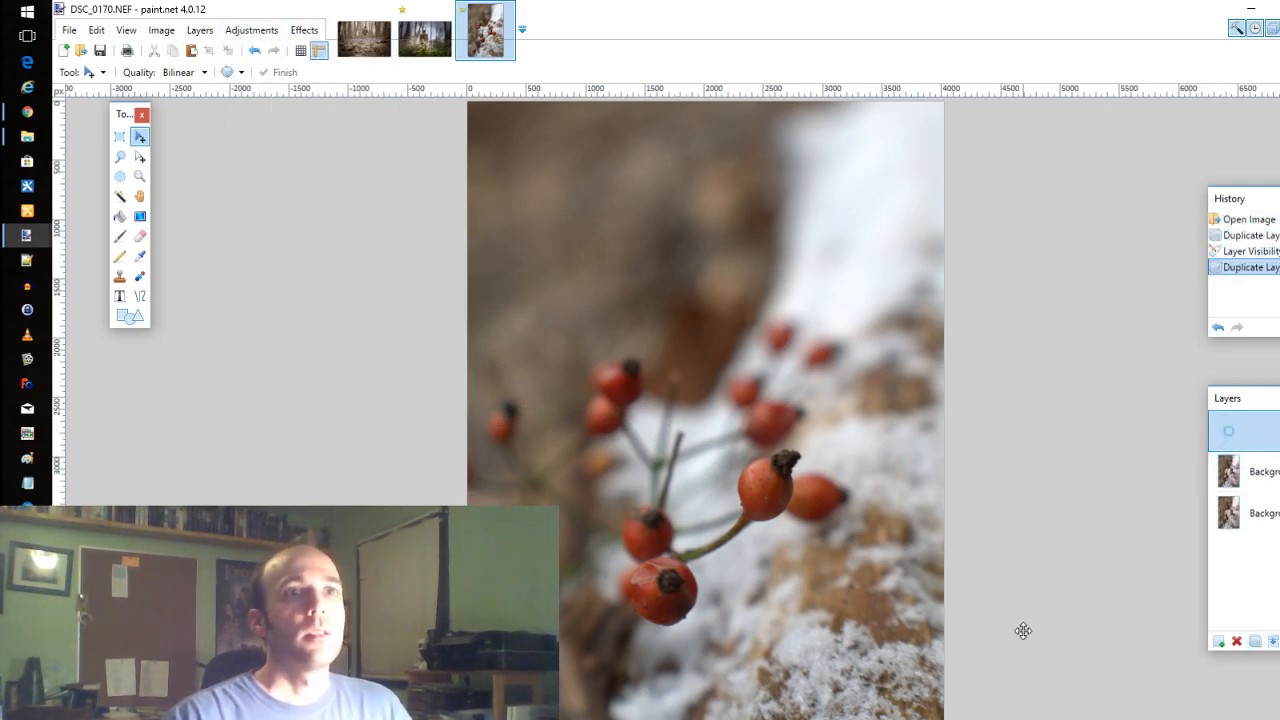
Set the top duplicate layer to Additive blending at reduced opacity and merge it into the layer below.
{"action": "left_click", "coordinate": [263, 30]}
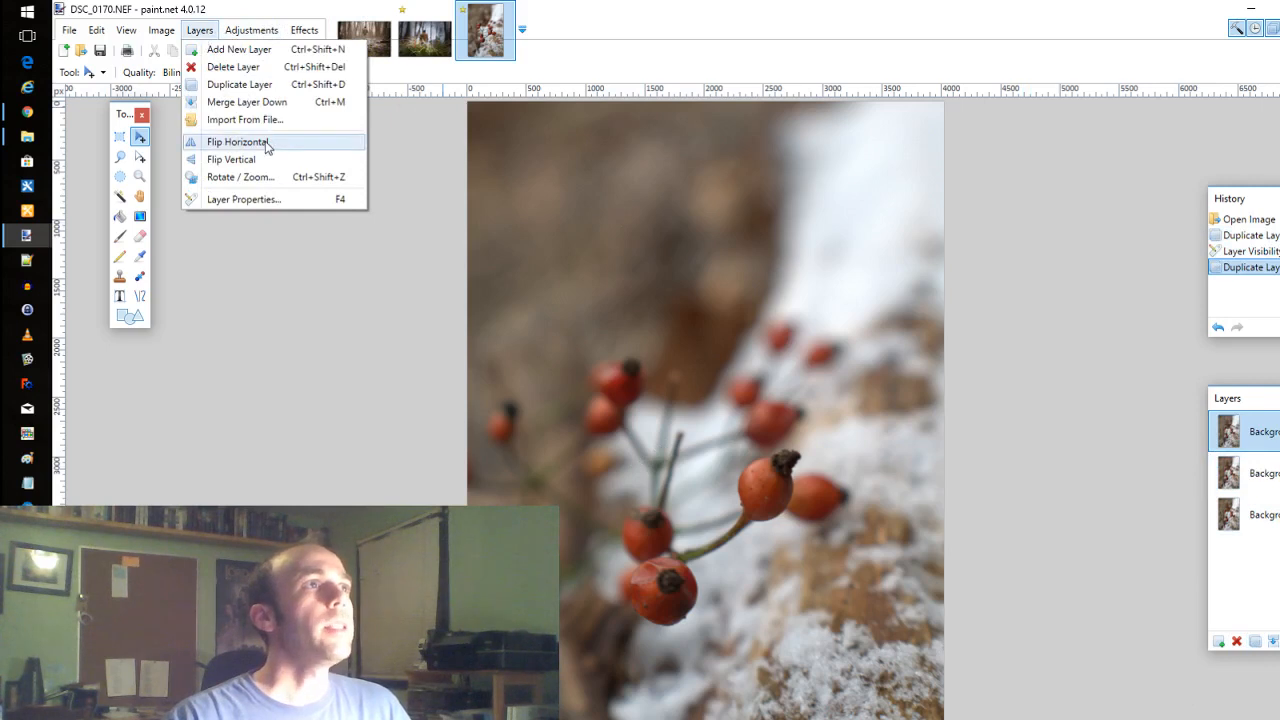
{"action": "left_click", "coordinate": [243, 199]}
{"action": "left_click", "coordinate": [727, 436]}
{"action": "scroll", "coordinate": [710, 455], "scroll_direction": "up", "scroll_amount": 2}
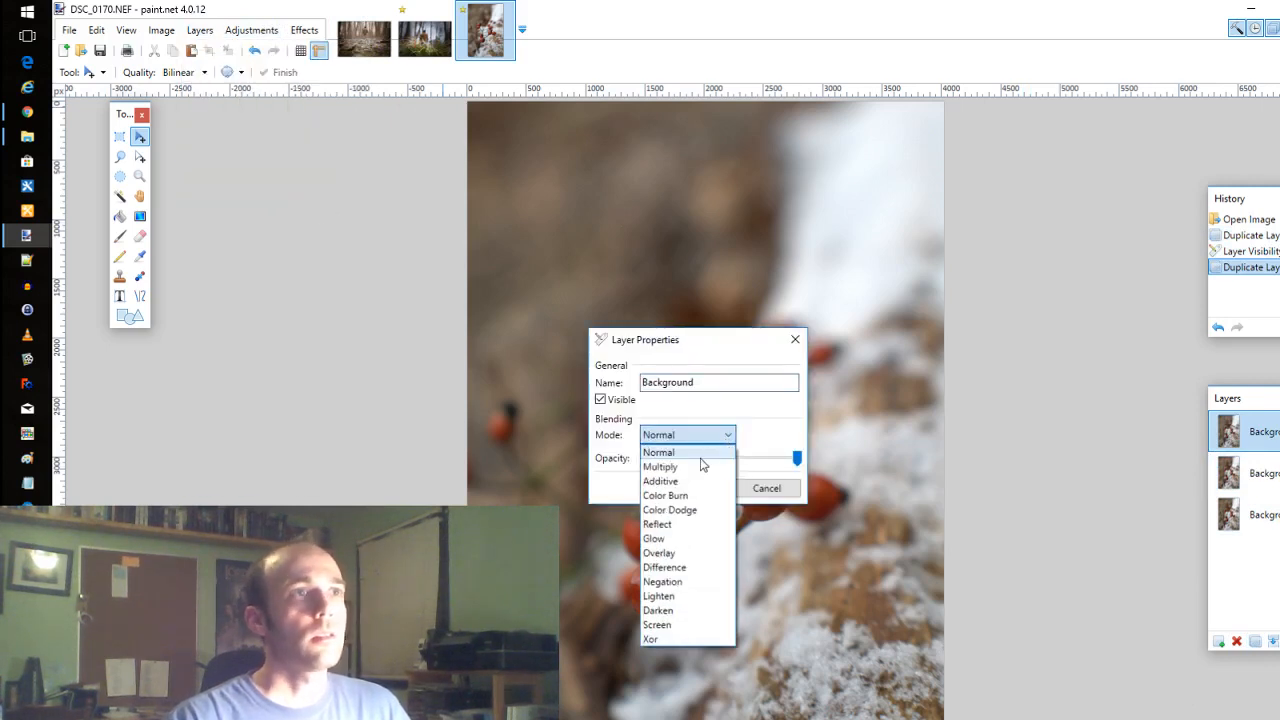
{"action": "left_click", "coordinate": [695, 478]}
{"action": "left_click_drag", "start_coordinate": [797, 457], "coordinate": [732, 459]}
{"action": "left_click", "coordinate": [703, 493]}
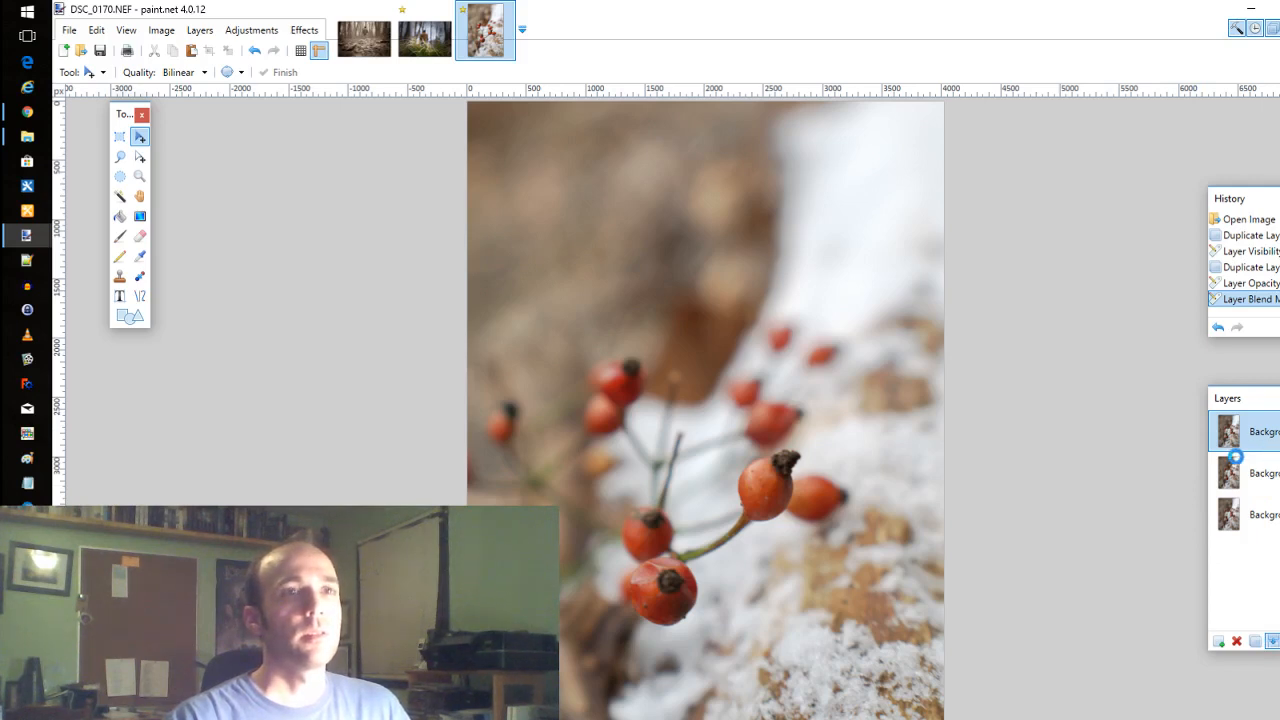
{"action": "key", "text": "ctrl+m"}
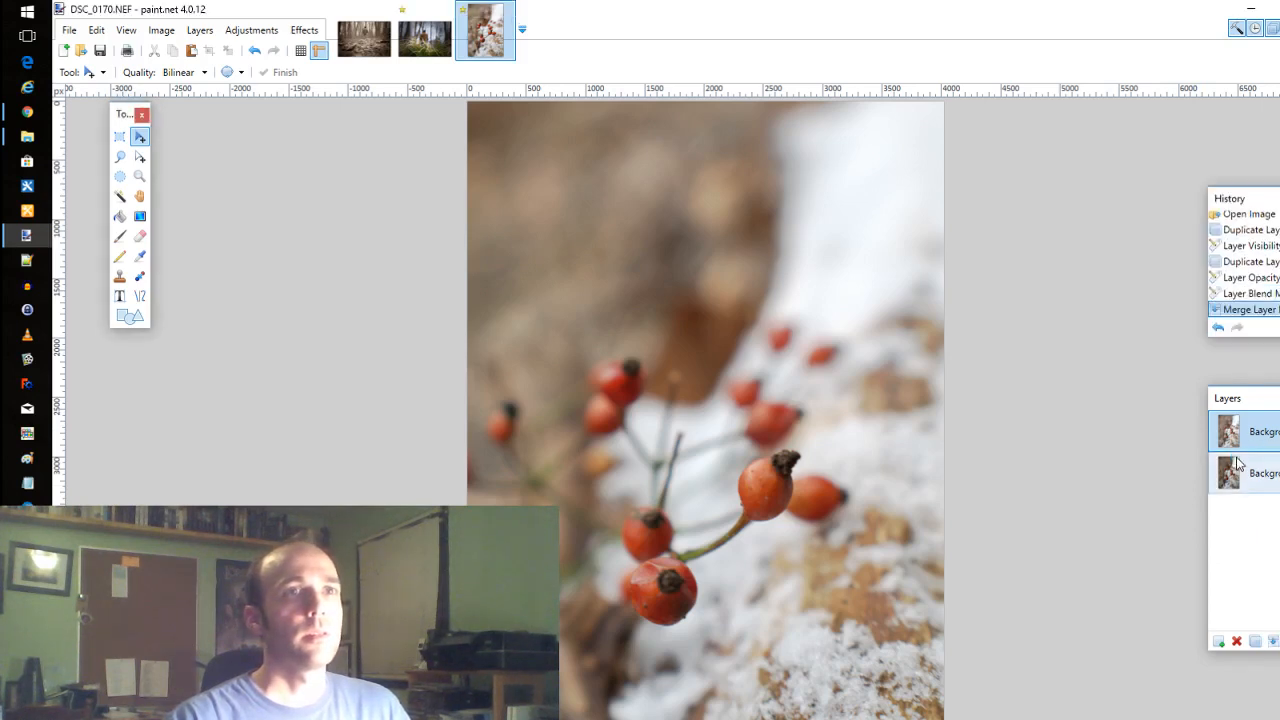
Duplicate the merged layer and set the copy to Color Burn blending with opacity 69.
{"action": "left_click", "coordinate": [1255, 641]}
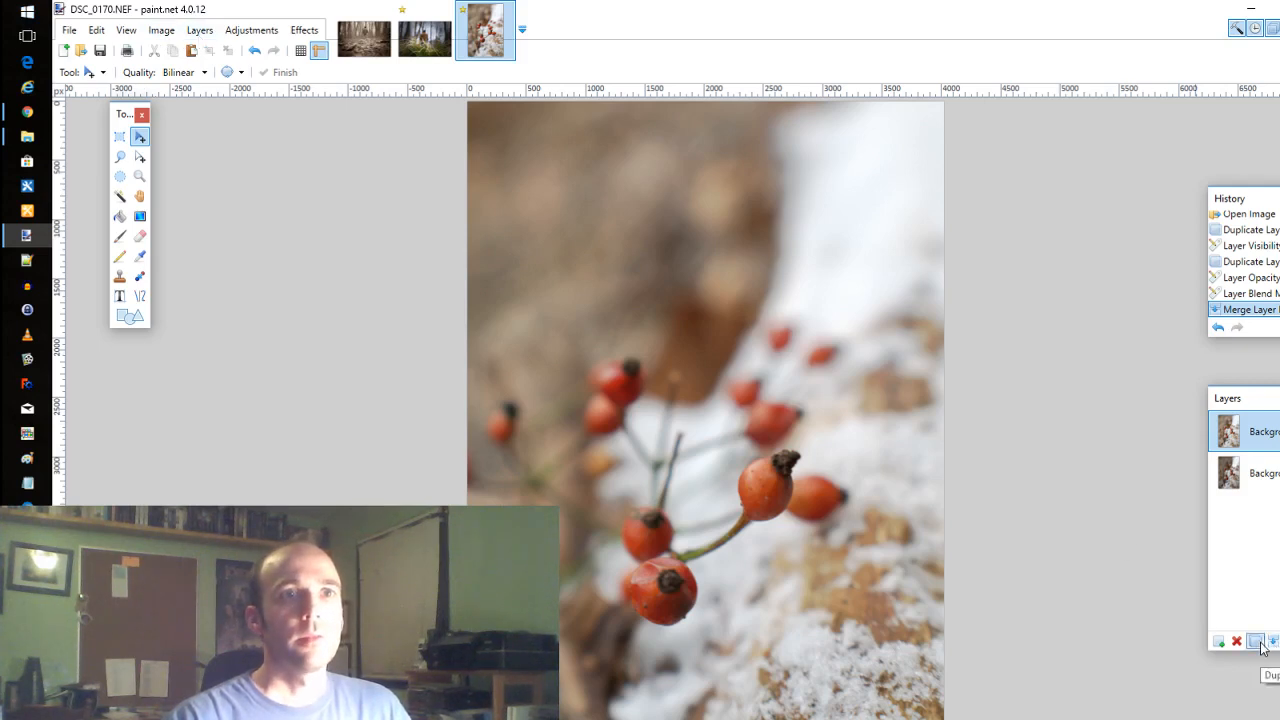
{"action": "left_click", "coordinate": [200, 30]}
{"action": "left_click", "coordinate": [223, 198]}
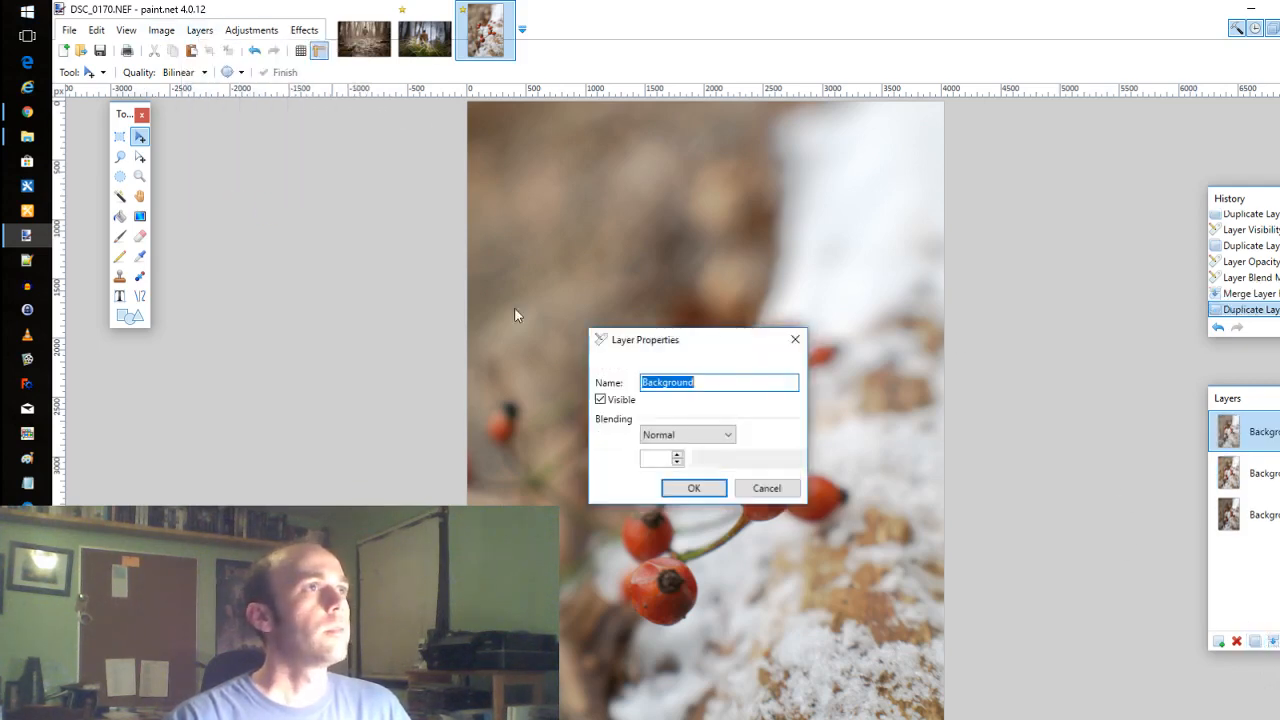
{"action": "left_click", "coordinate": [730, 442]}
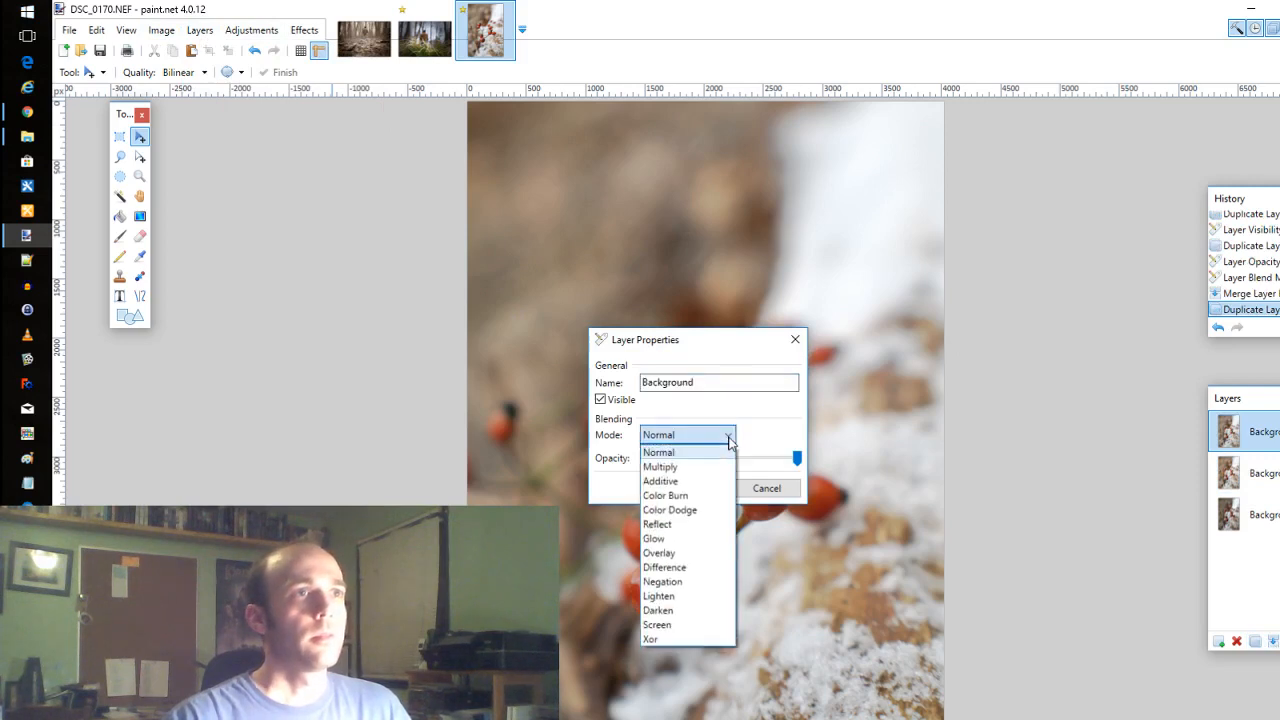
{"action": "left_click", "coordinate": [700, 490]}
{"action": "left_click_drag", "start_coordinate": [797, 457], "coordinate": [728, 460]}
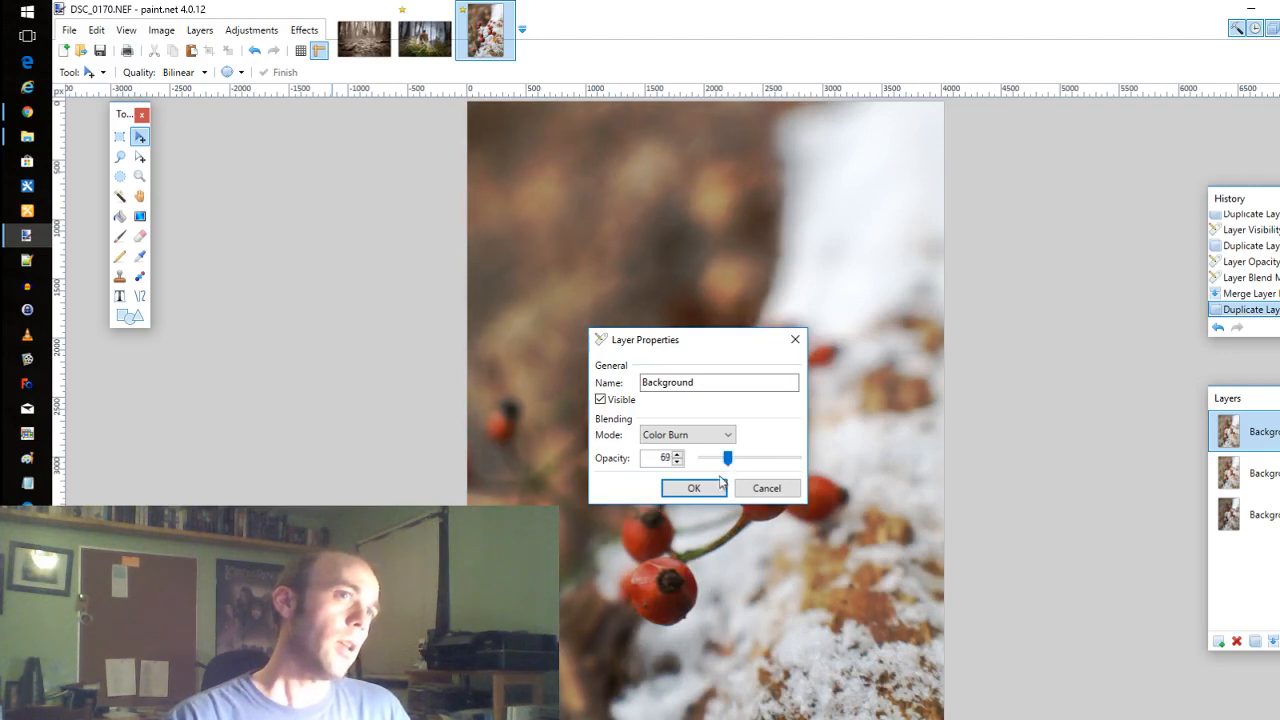
{"action": "left_click", "coordinate": [694, 488]}
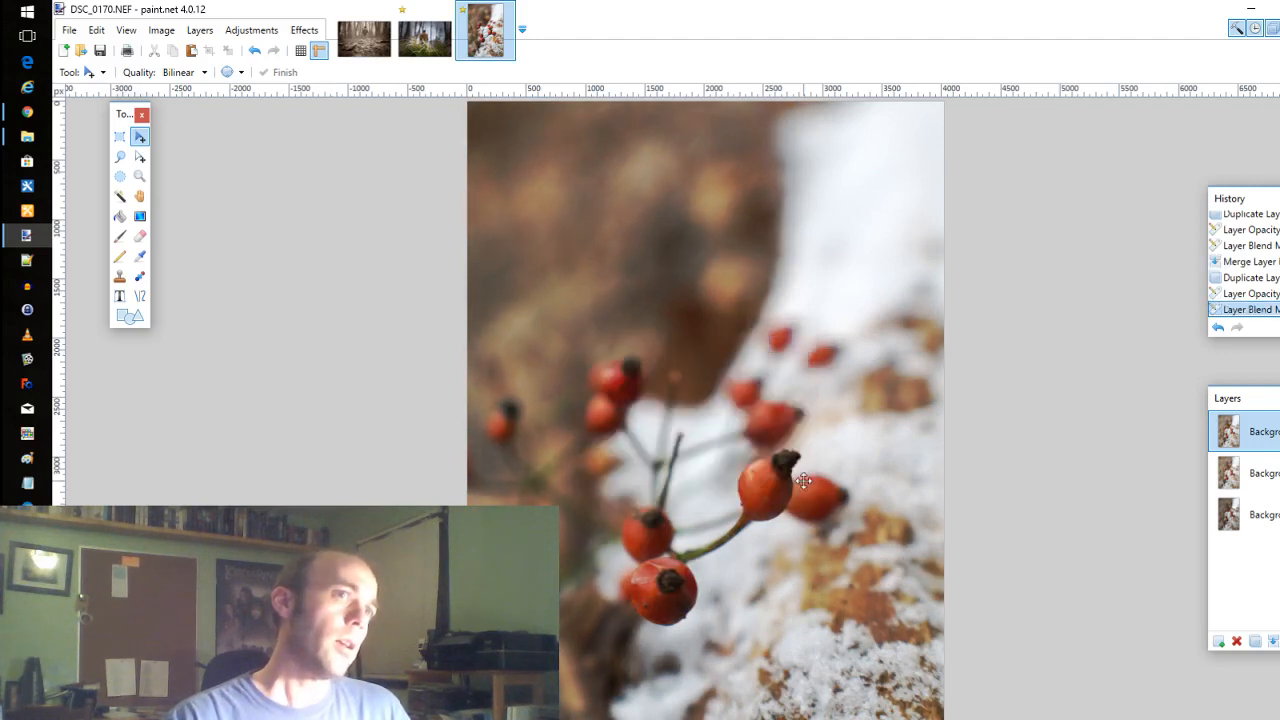
Apply a Vibrance adjustment of 134 to the top layer of the berry photo.
{"action": "left_click", "coordinate": [251, 30]}
{"action": "left_click", "coordinate": [265, 366]}
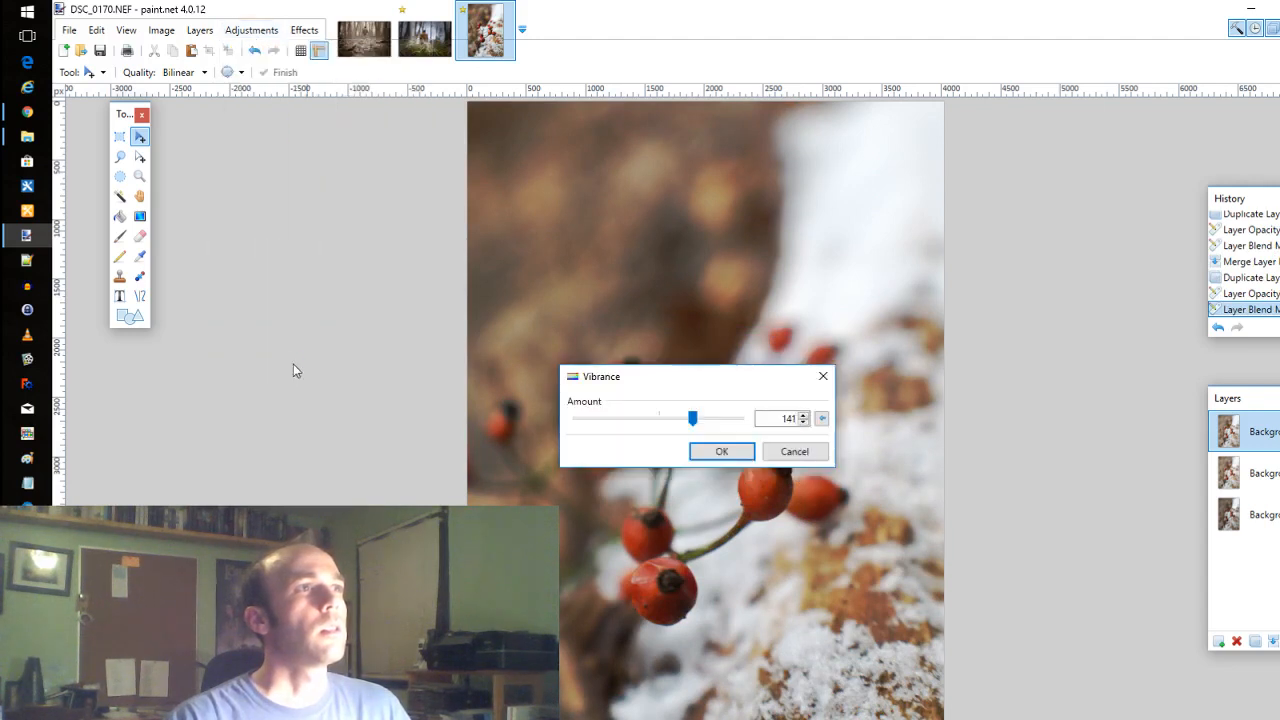
{"action": "left_click_drag", "start_coordinate": [694, 418], "coordinate": [687, 420]}
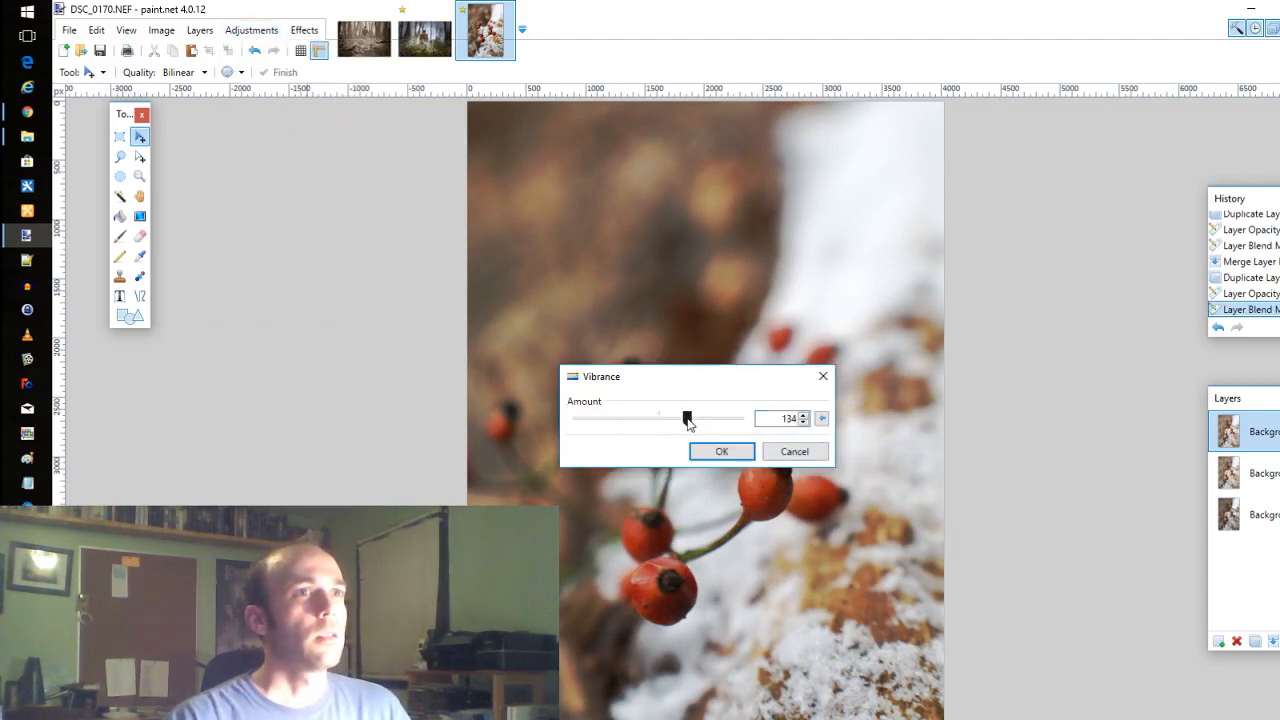
{"action": "left_click", "coordinate": [729, 455]}
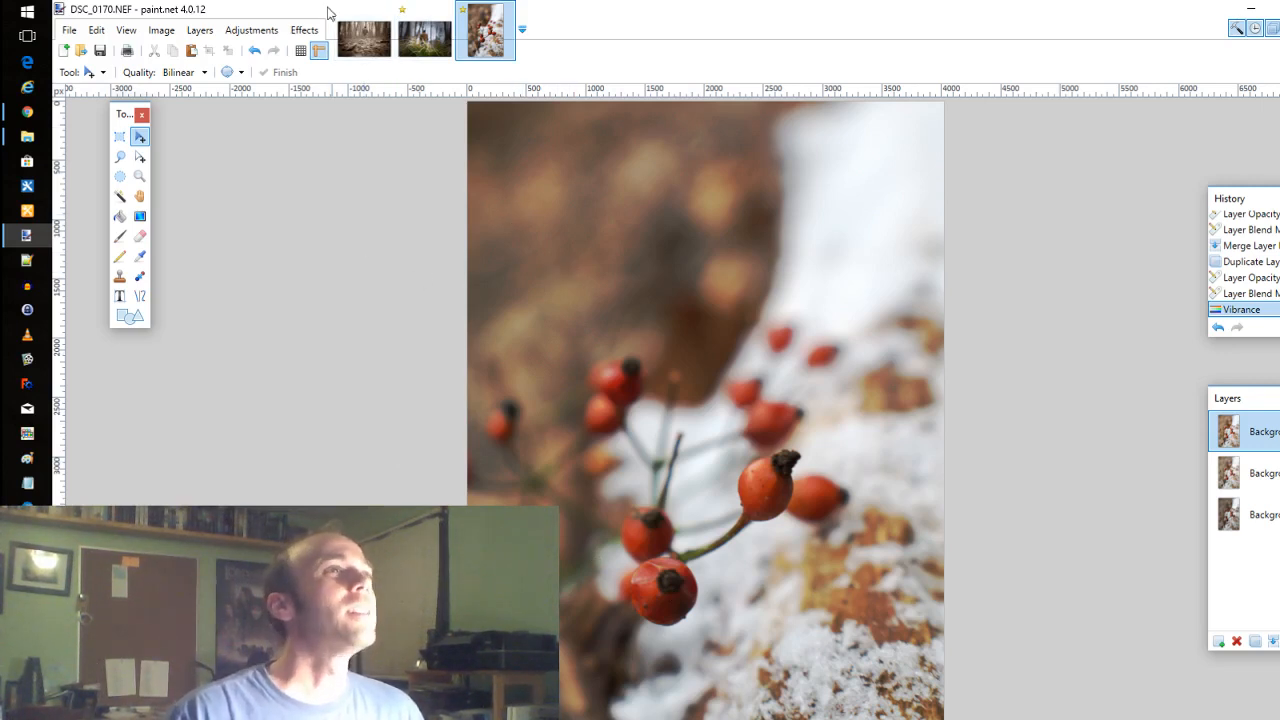
Merge the vibrance-adjusted top layer of the berry photo into the layer below it.
{"action": "left_click", "coordinate": [252, 30]}
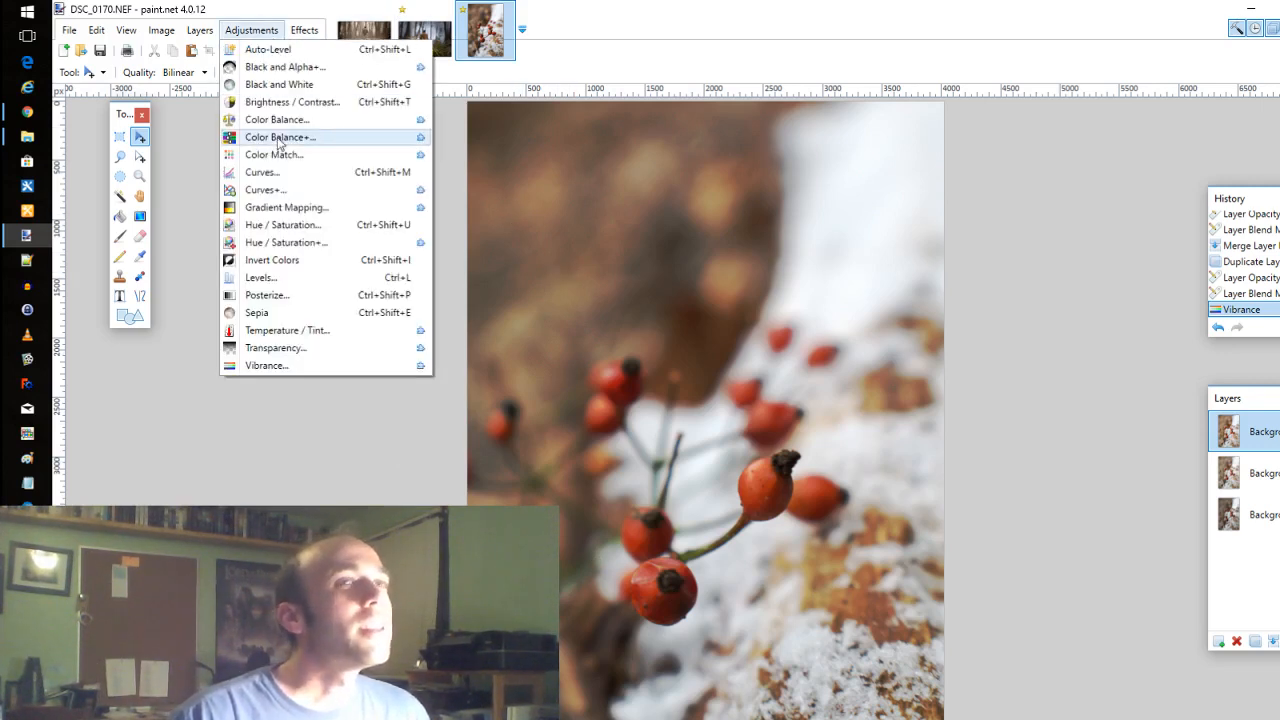
{"action": "left_click", "coordinate": [1274, 432]}
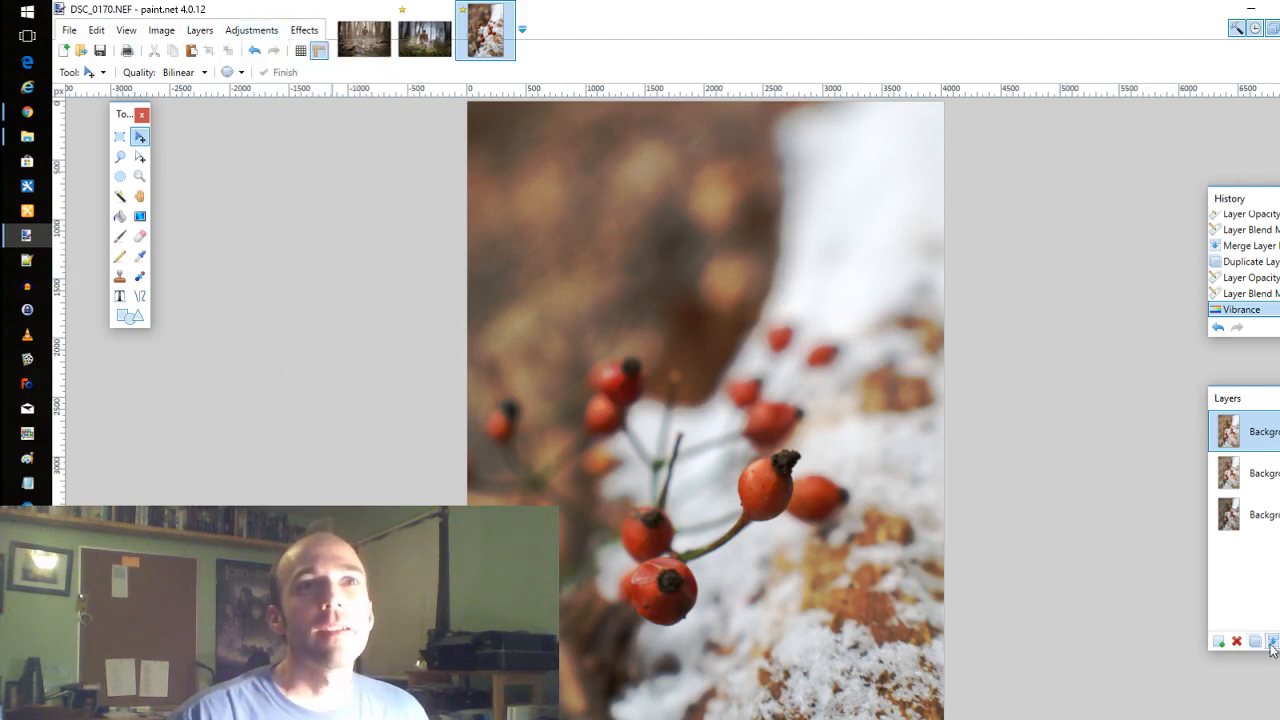
{"action": "left_click", "coordinate": [1272, 641]}
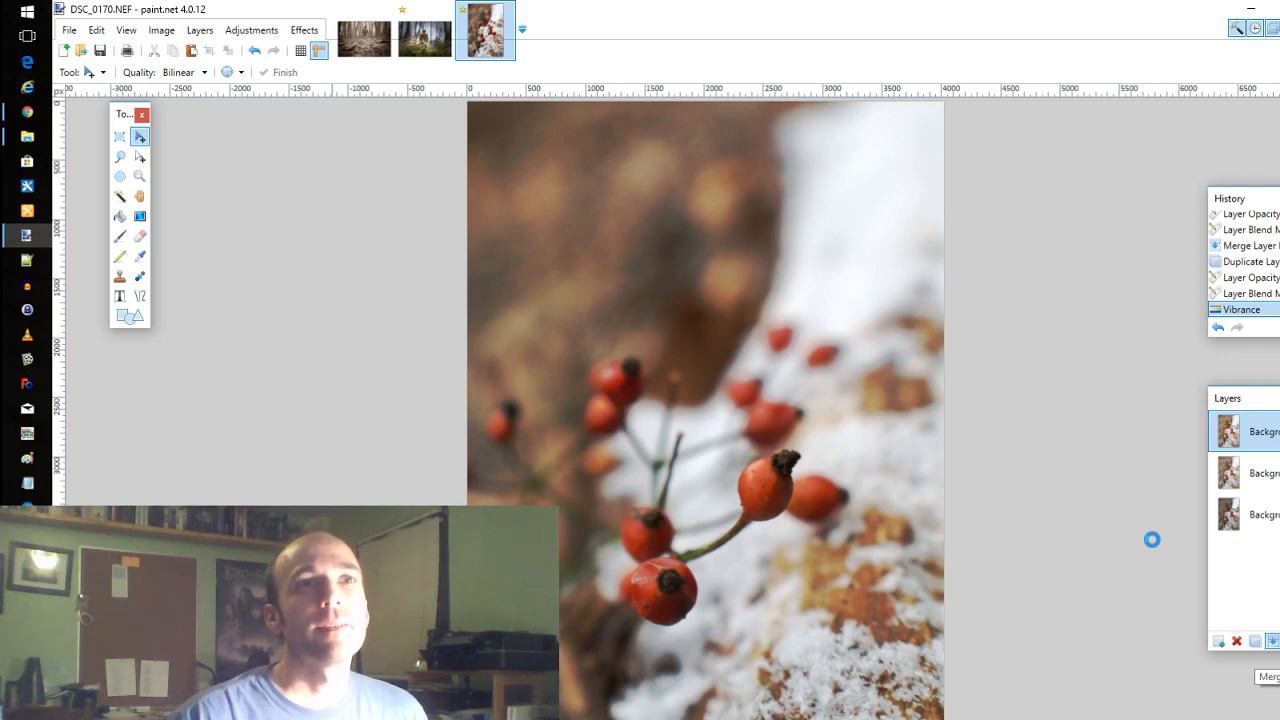
Apply the Sharpen photo effect to the merged berry layer, keeping the preset amount.
{"action": "left_click", "coordinate": [252, 30]}
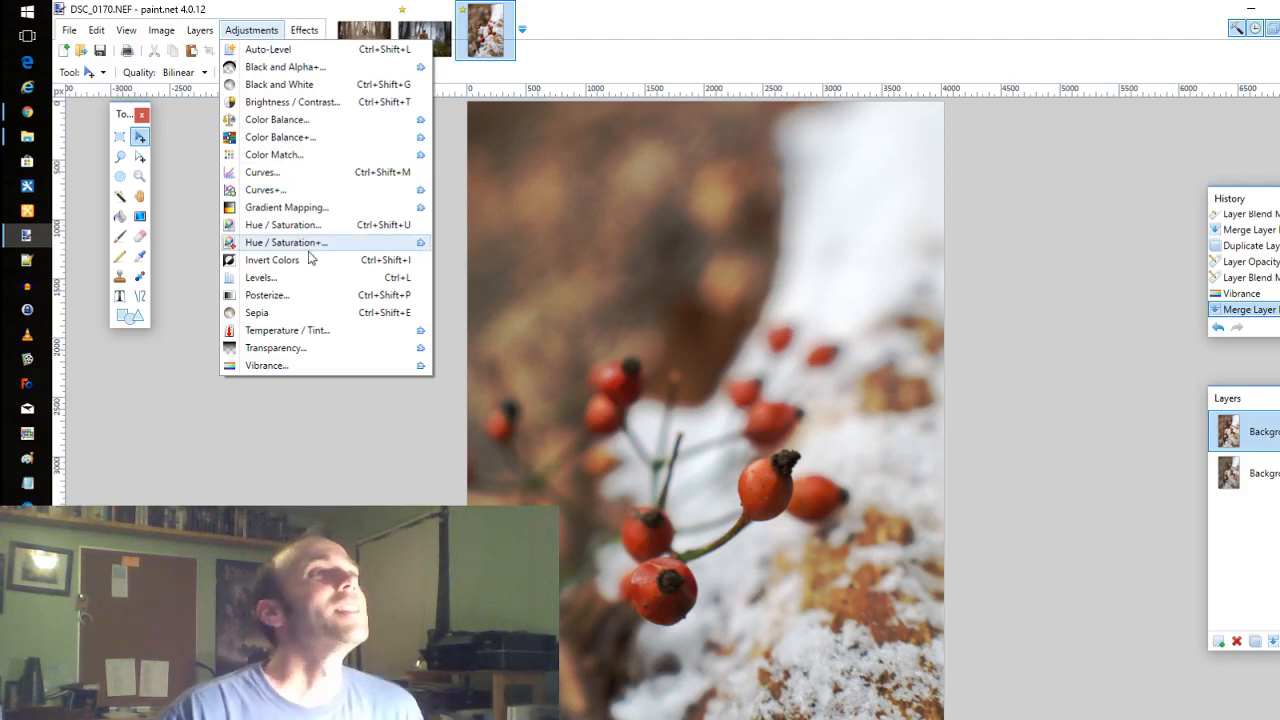
{"action": "left_click", "coordinate": [300, 30]}
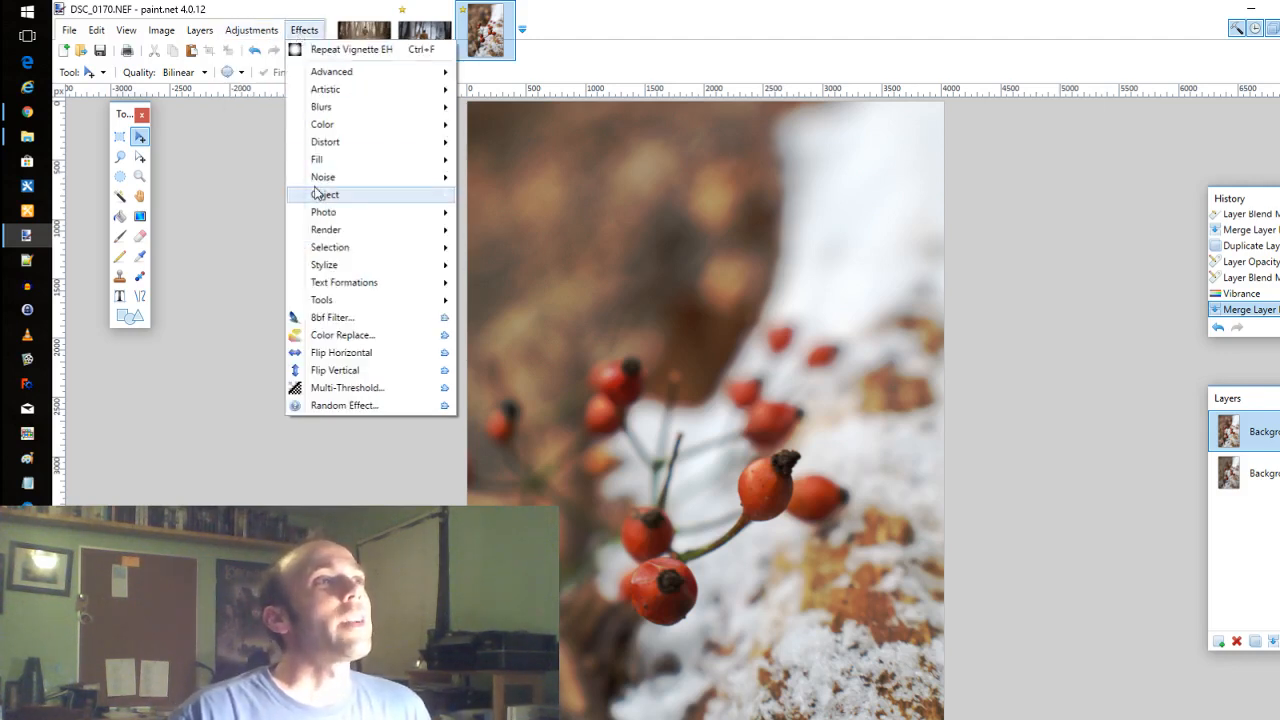
{"action": "left_click", "coordinate": [257, 37]}
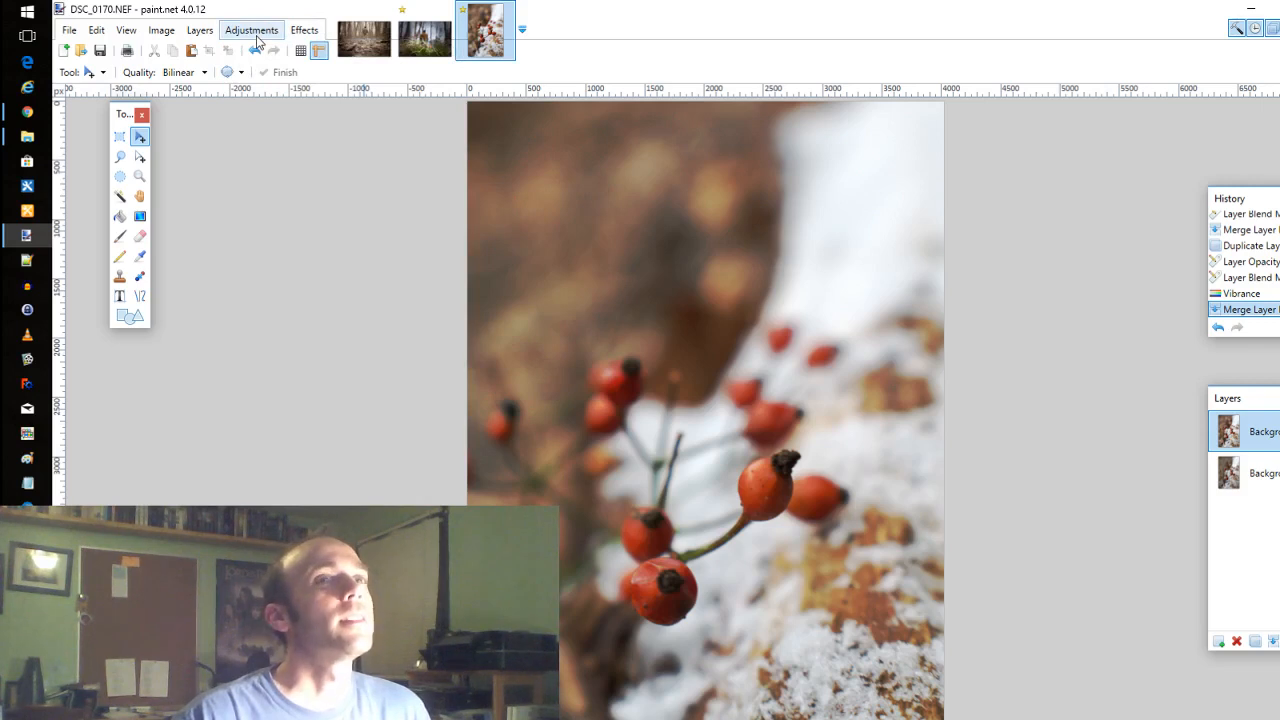
{"action": "left_click", "coordinate": [257, 40]}
{"action": "left_click", "coordinate": [304, 30]}
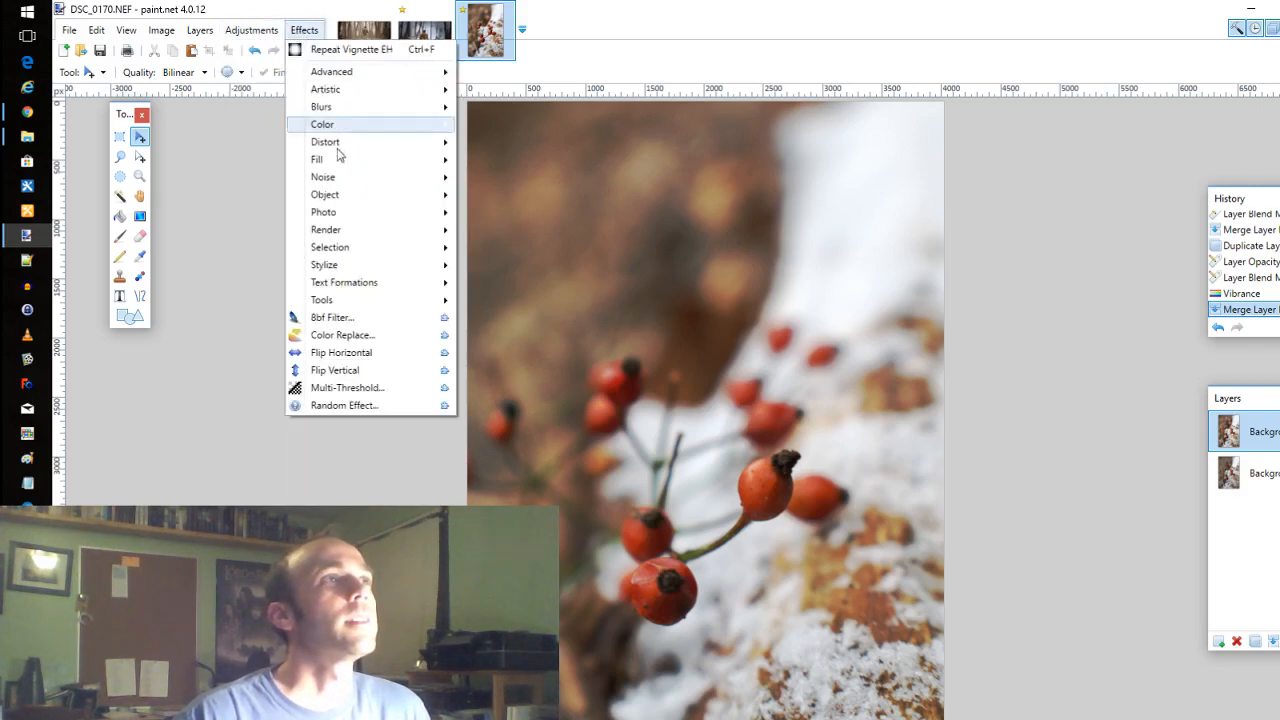
{"action": "mouse_move", "coordinate": [347, 220]}
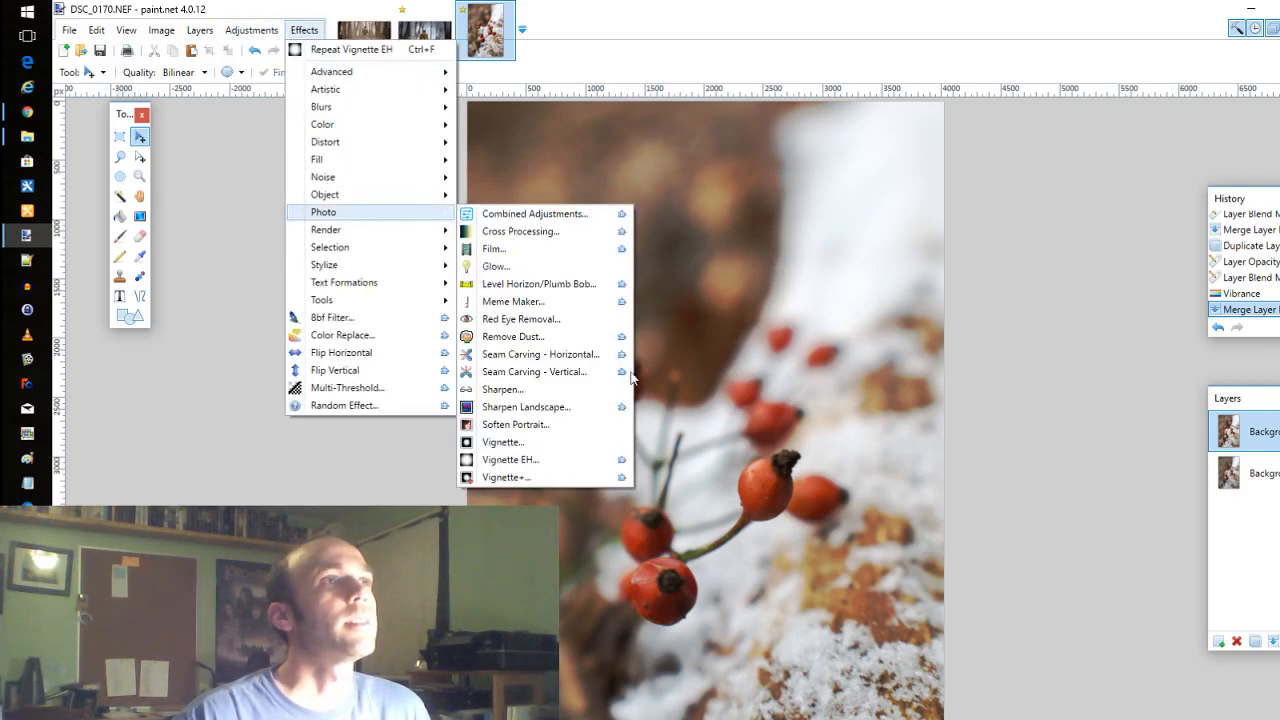
{"action": "left_click", "coordinate": [528, 403]}
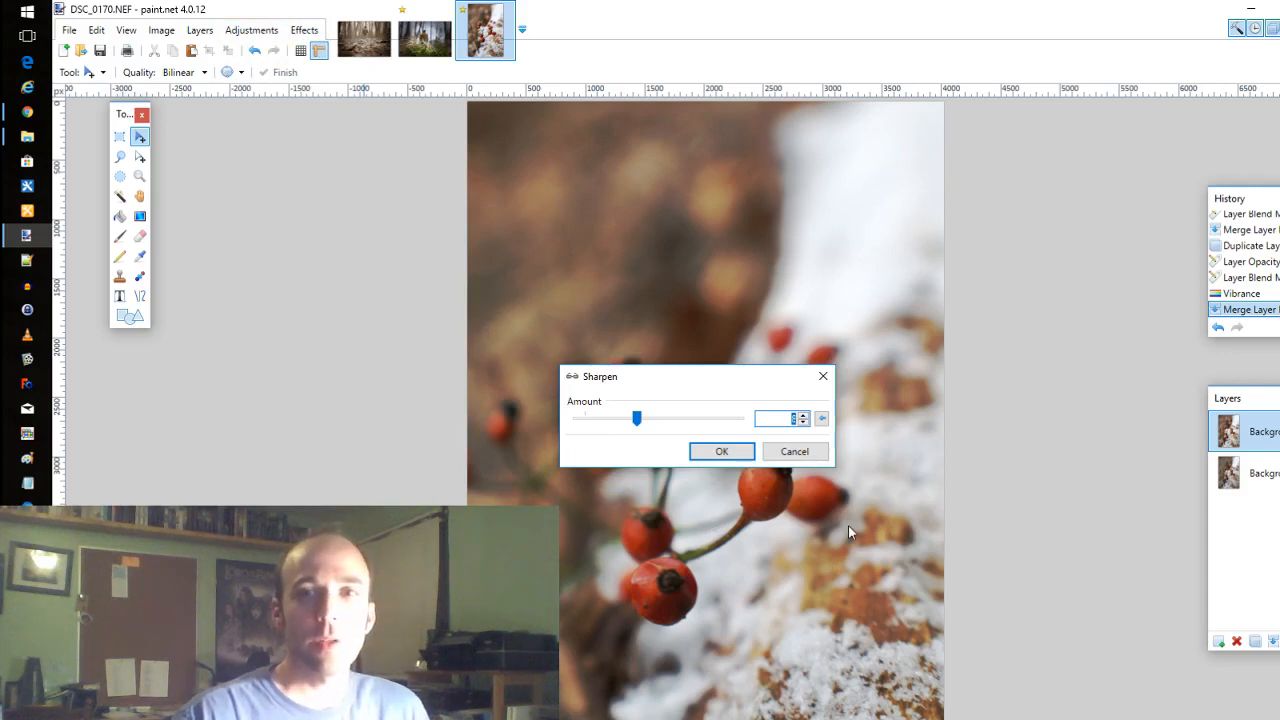
{"action": "left_click", "coordinate": [732, 451]}
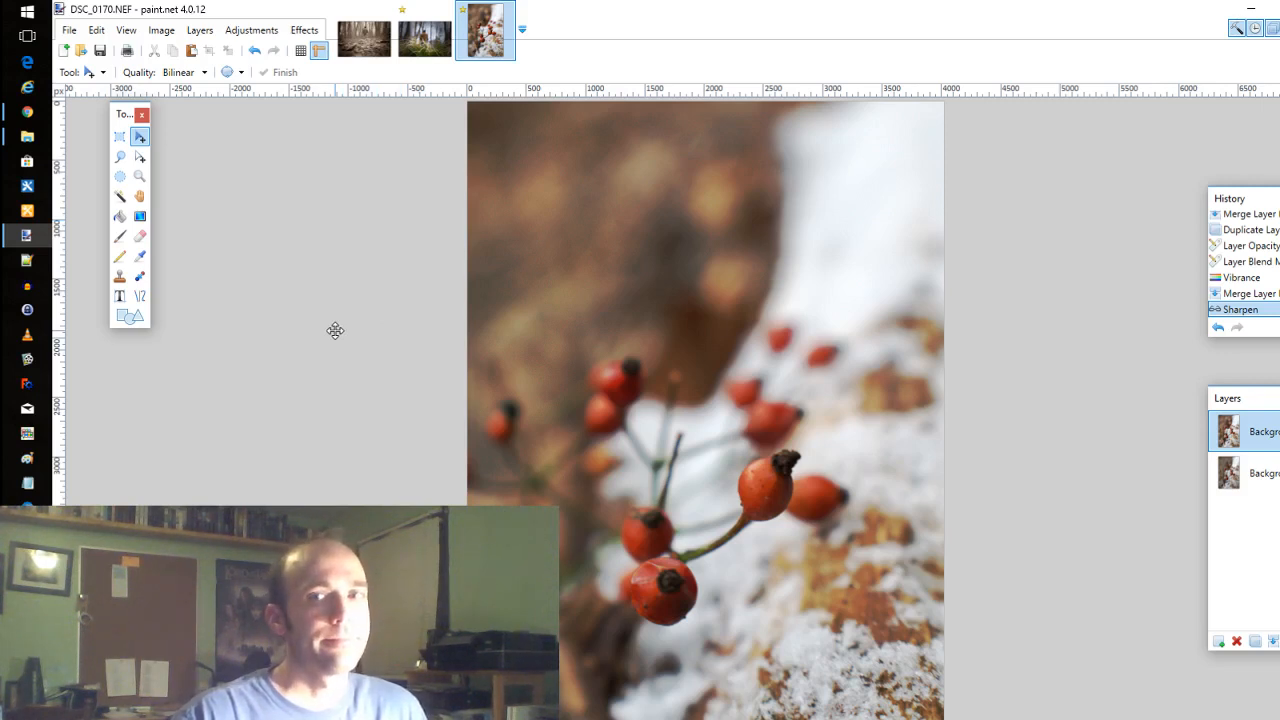
Apply Vignette EH to the berry photo with radius 0.82, density 0.84 and offset -0.06, 0.04.
{"action": "left_click", "coordinate": [272, 32]}
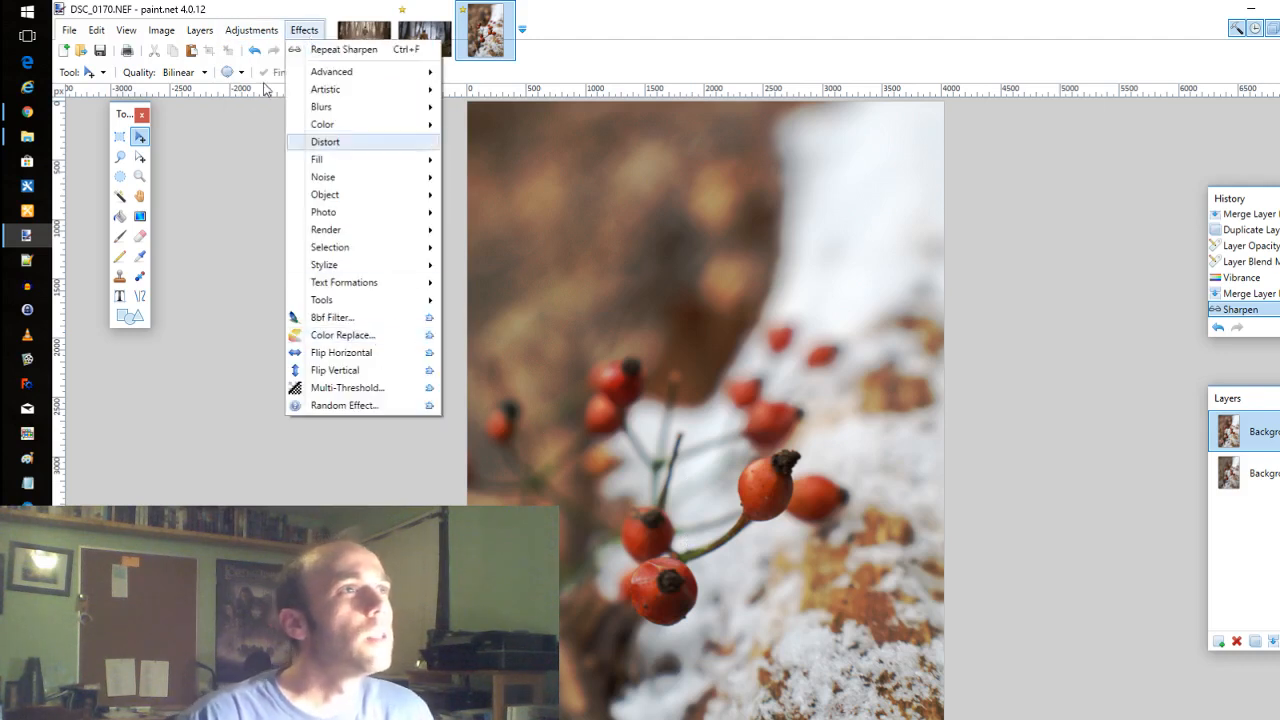
{"action": "mouse_move", "coordinate": [309, 34]}
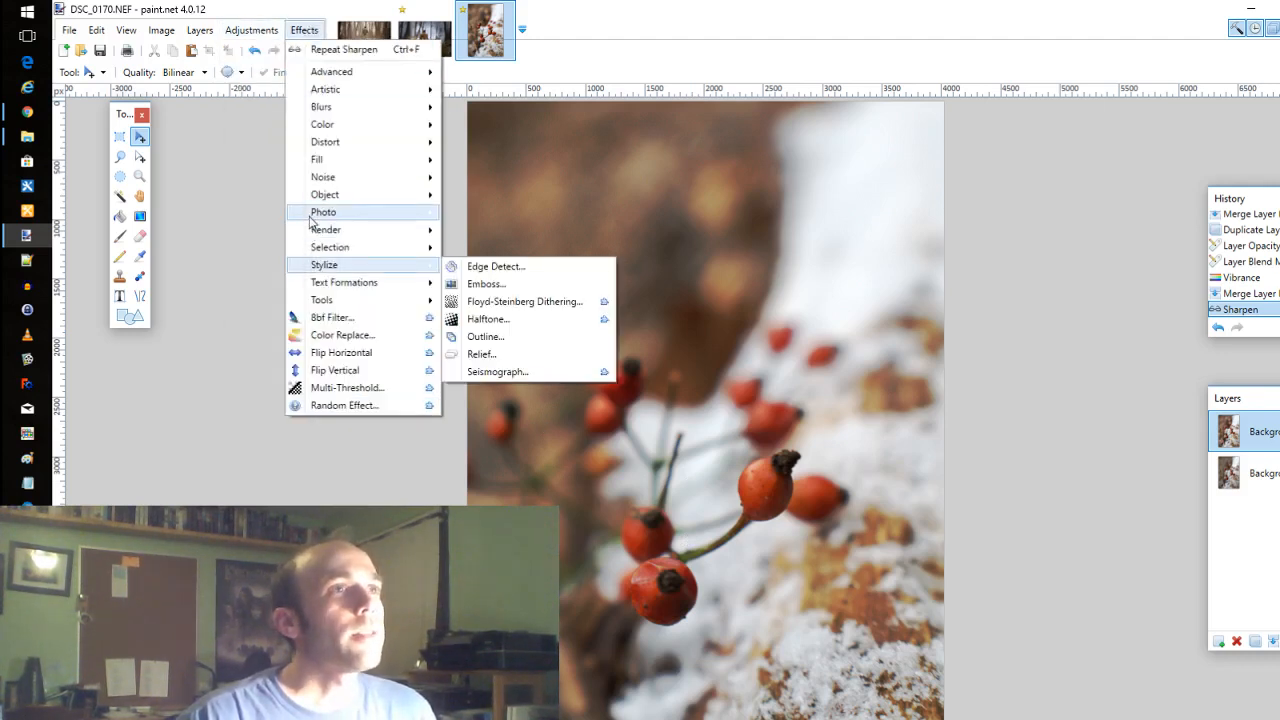
{"action": "mouse_move", "coordinate": [312, 216]}
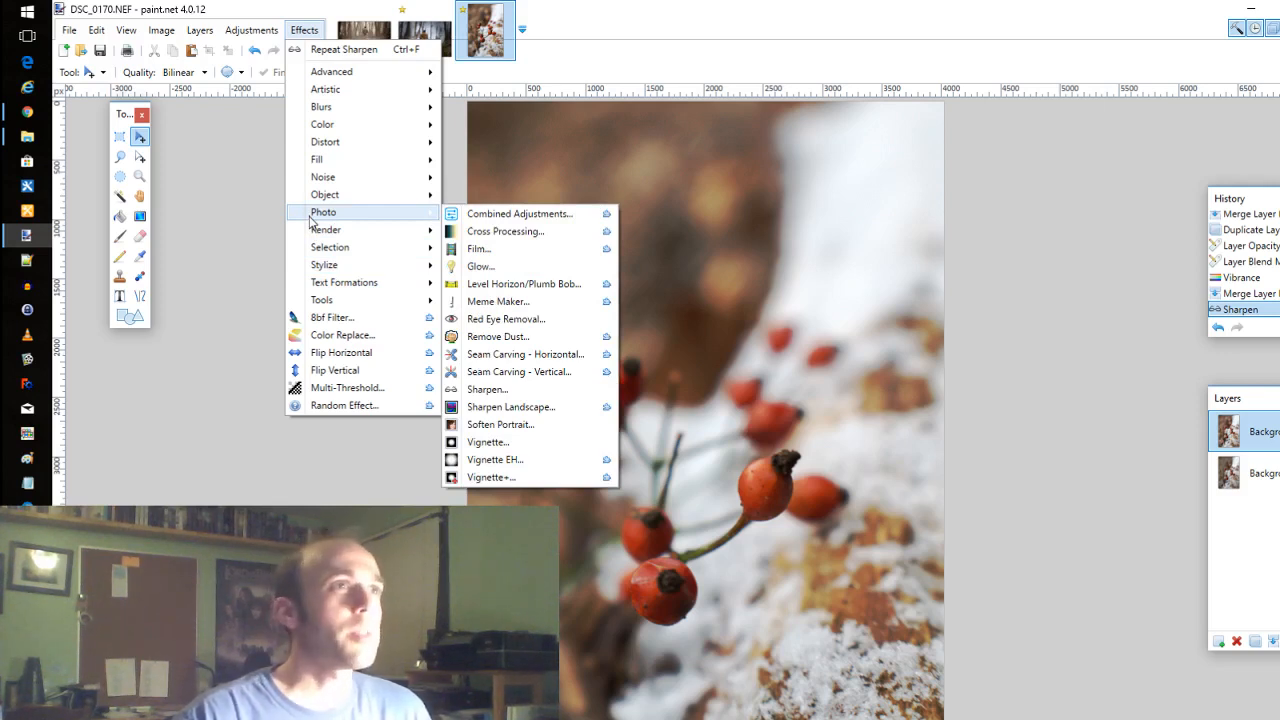
{"action": "left_click", "coordinate": [529, 459]}
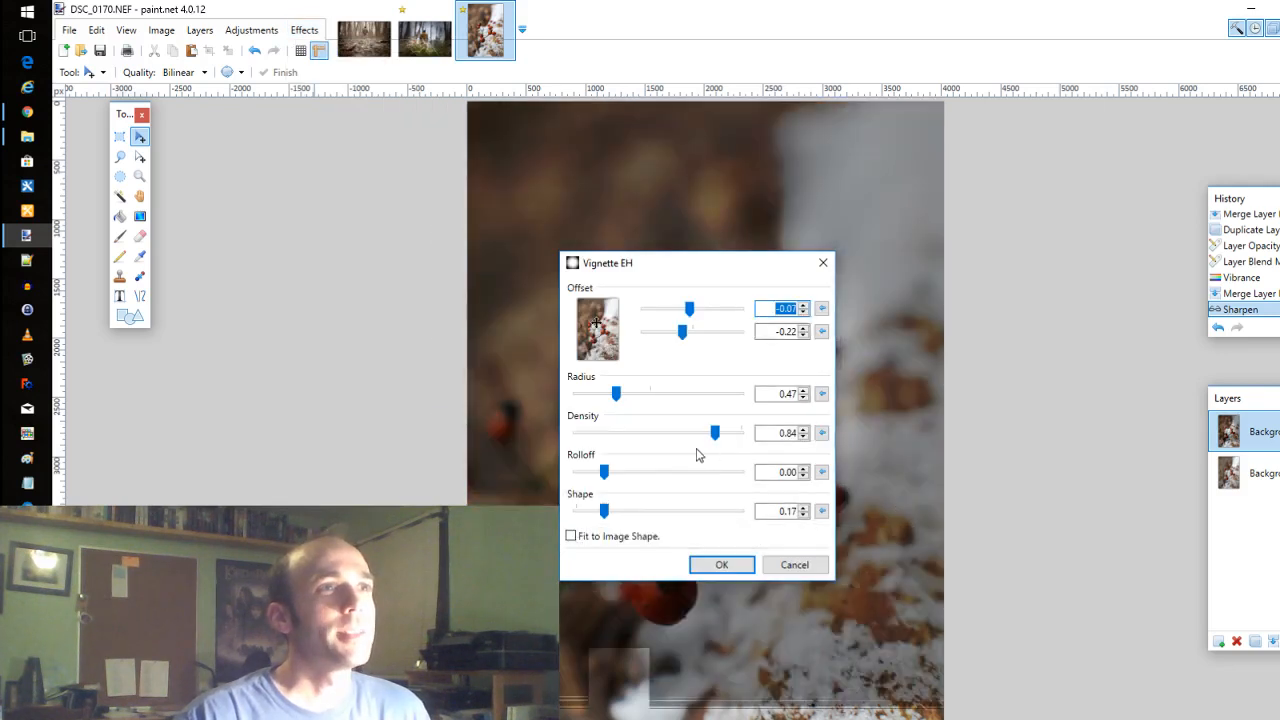
{"action": "left_click_drag", "start_coordinate": [674, 272], "coordinate": [998, 254]}
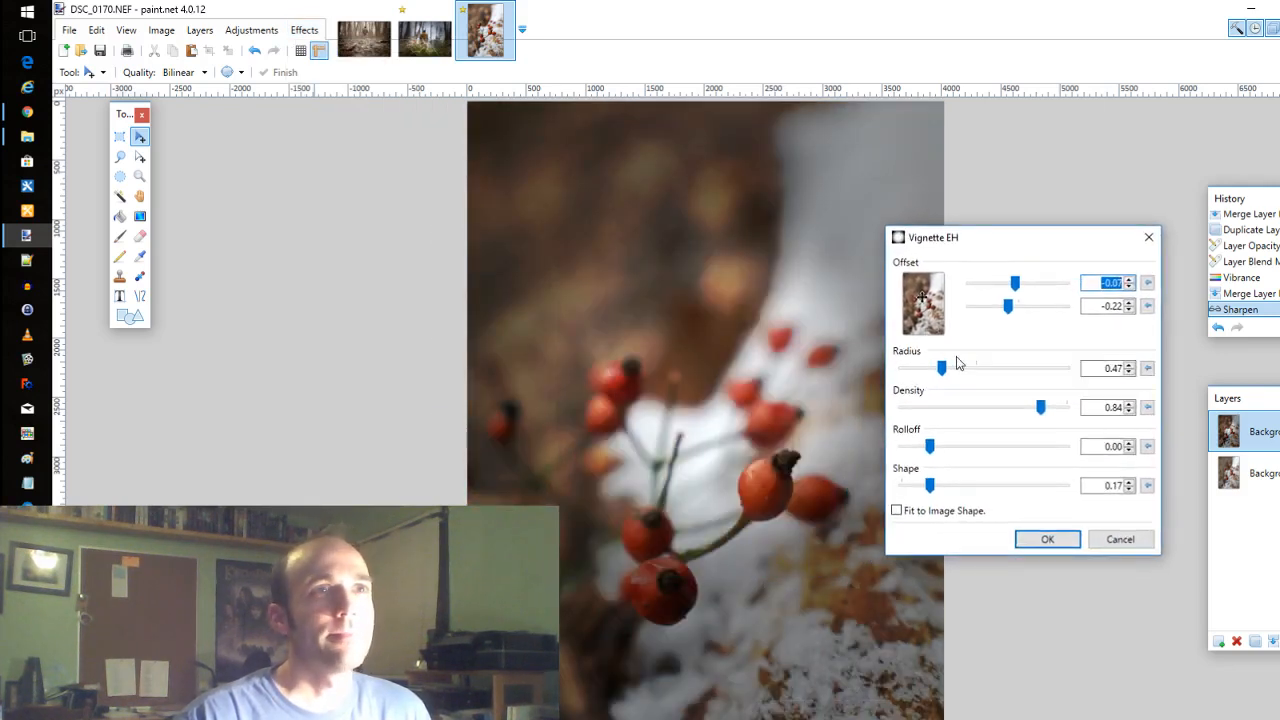
{"action": "left_click_drag", "start_coordinate": [943, 368], "coordinate": [965, 368]}
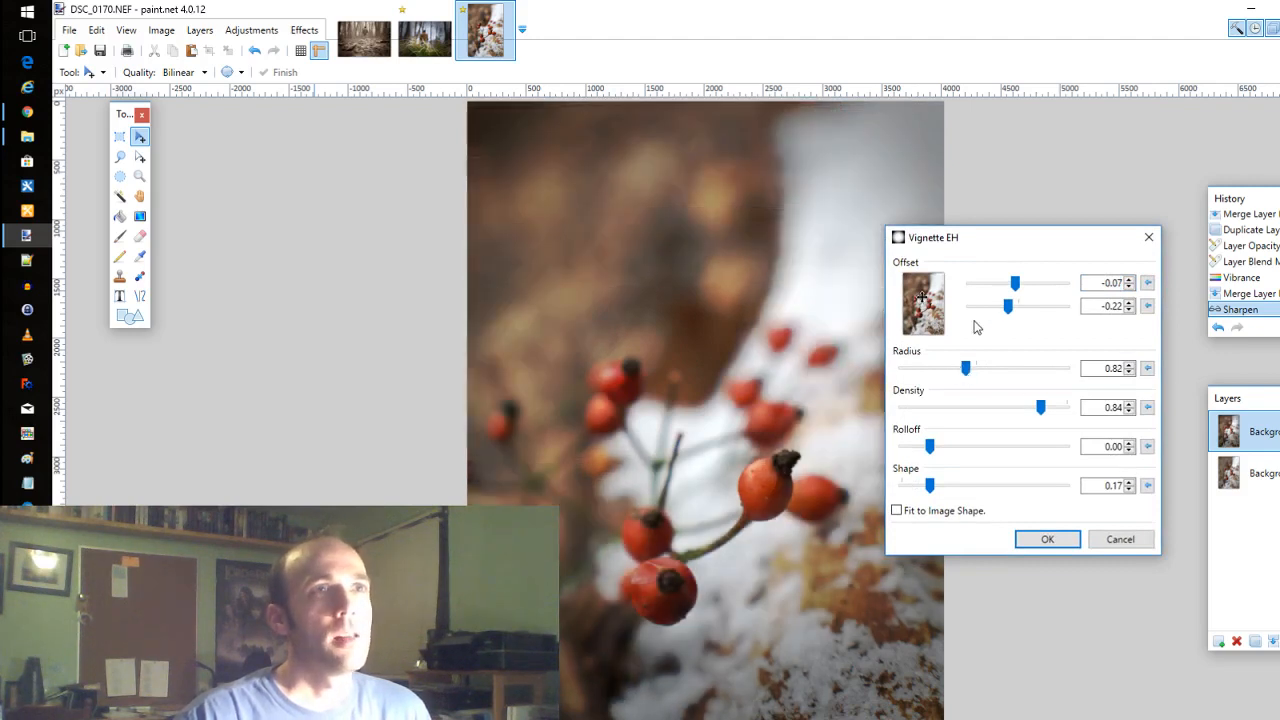
{"action": "left_click", "coordinate": [923, 304]}
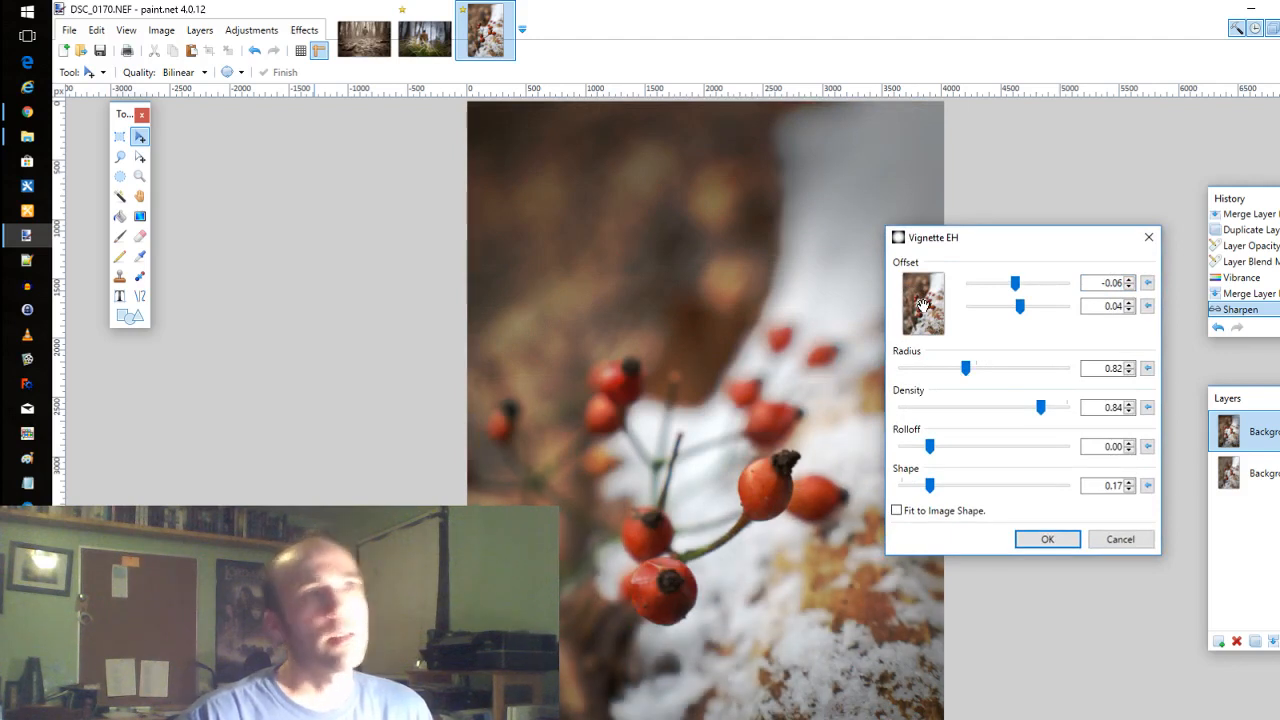
{"action": "left_click", "coordinate": [1052, 543]}
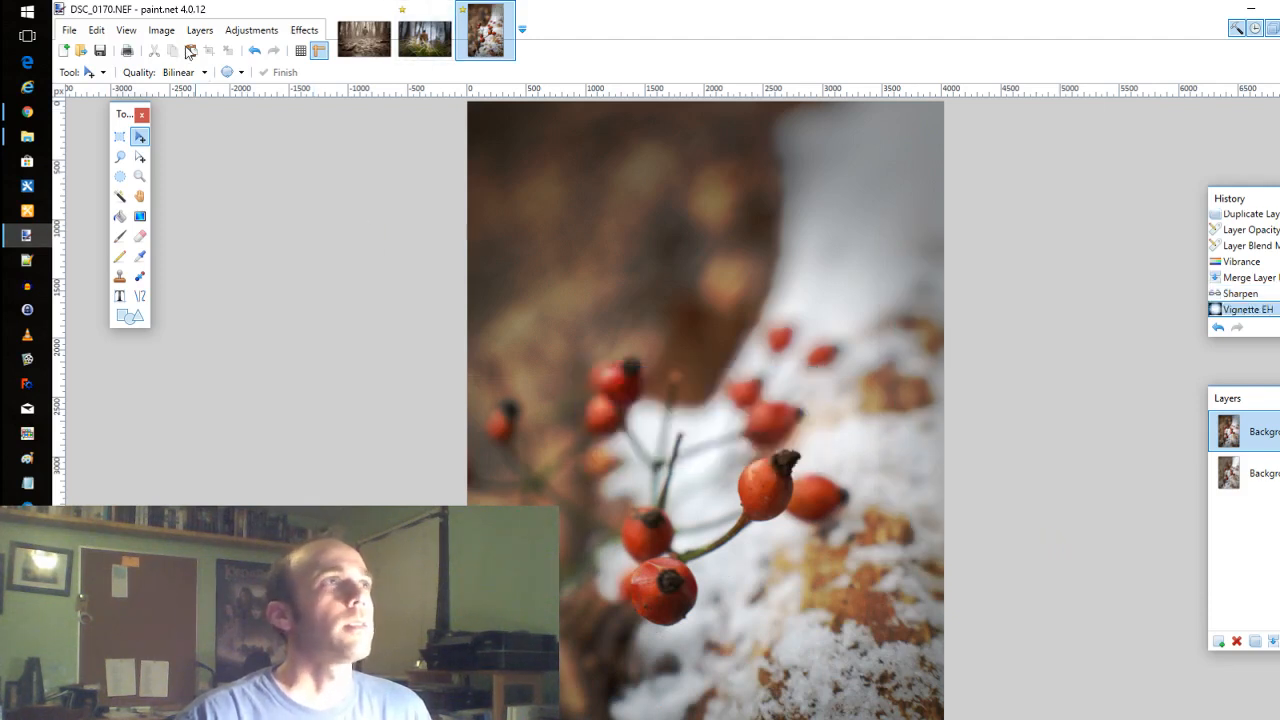
Save the berry photo as Festive_1.jpg in the FINISHED folder at JPEG quality 100, flattening its layers.
{"action": "left_click", "coordinate": [69, 30]}
{"action": "left_click", "coordinate": [101, 160]}
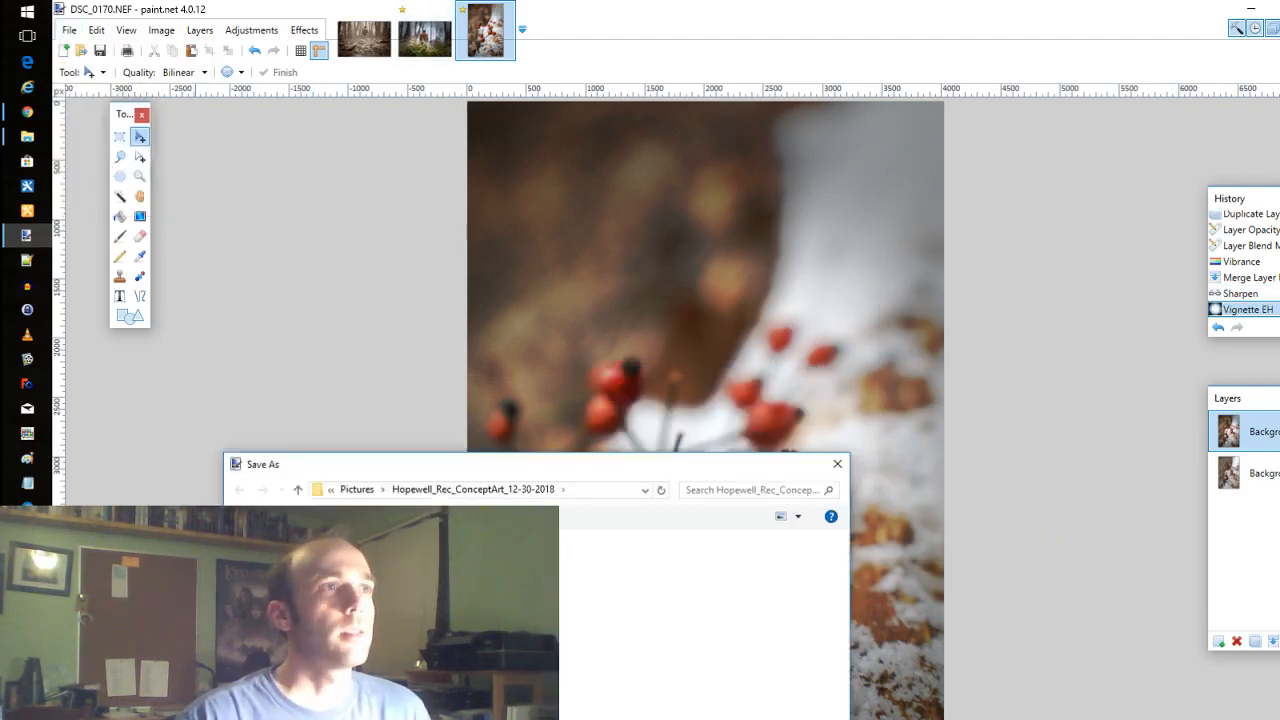
{"action": "double_click", "coordinate": [440, 480]}
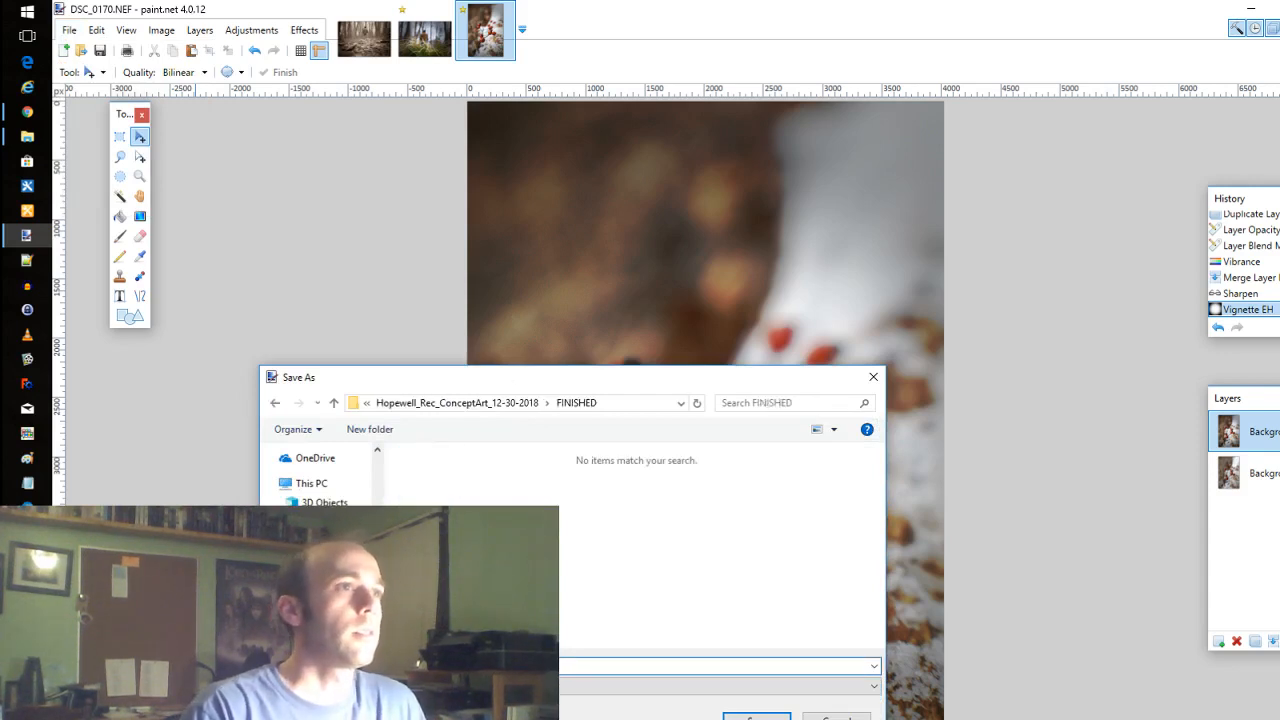
{"action": "key", "text": "Tab"}
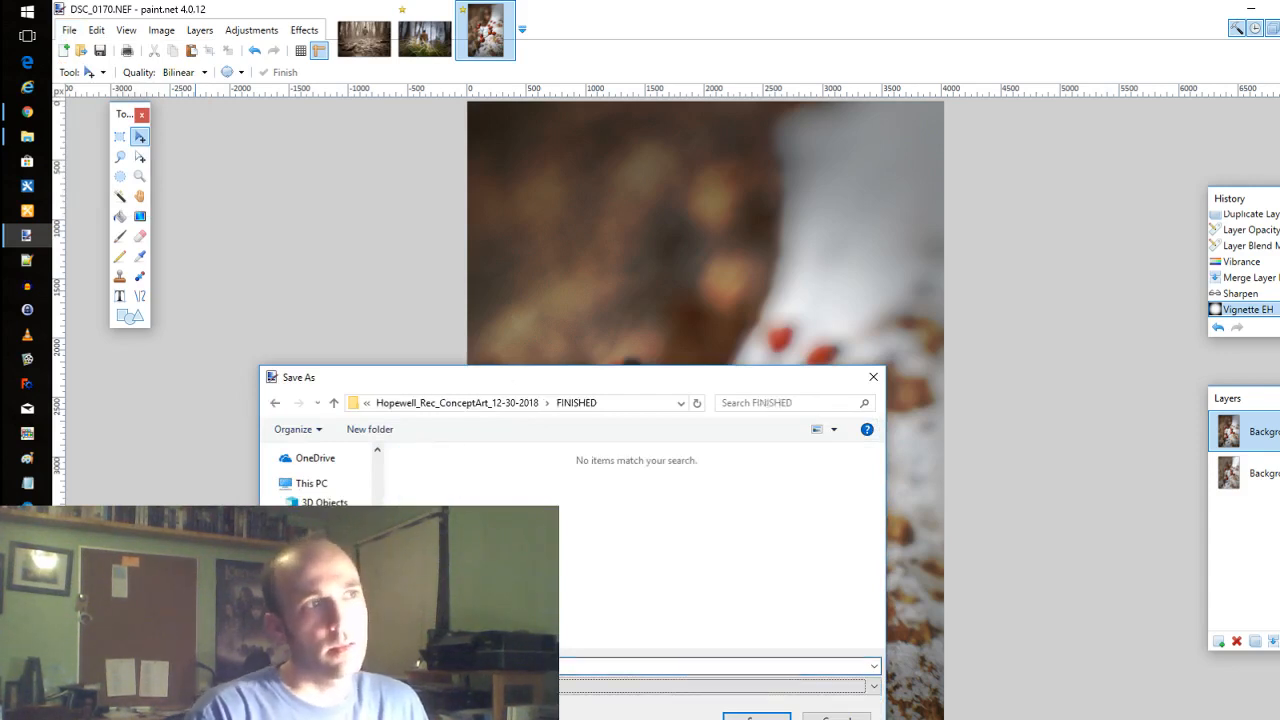
{"action": "key", "text": "j"}
{"action": "key", "text": "Return"}
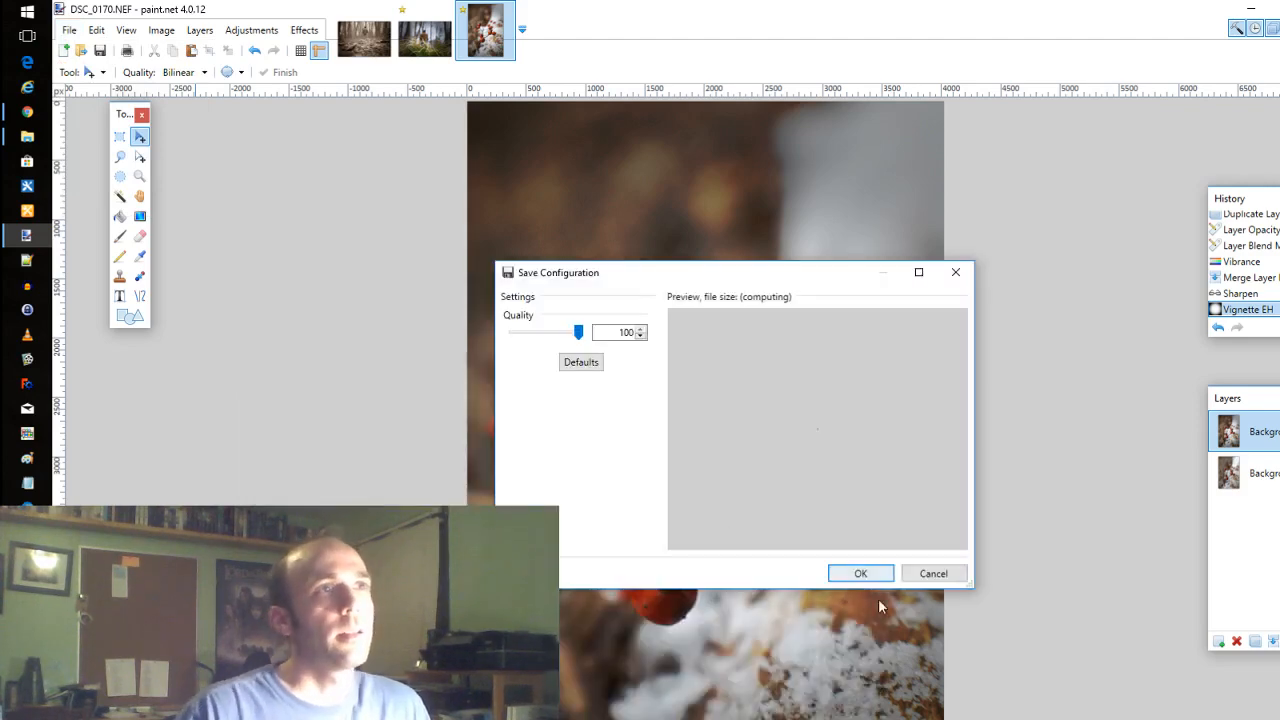
{"action": "left_click", "coordinate": [857, 574]}
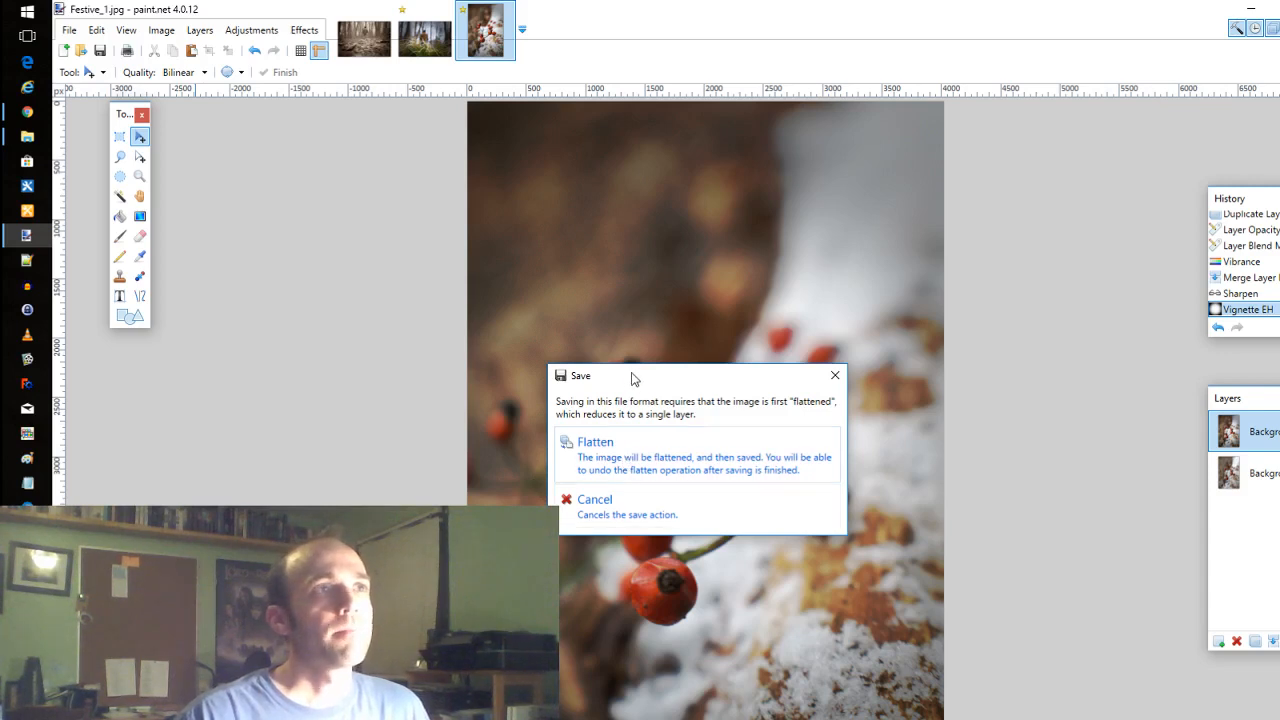
{"action": "left_click_drag", "start_coordinate": [631, 375], "coordinate": [495, 382]}
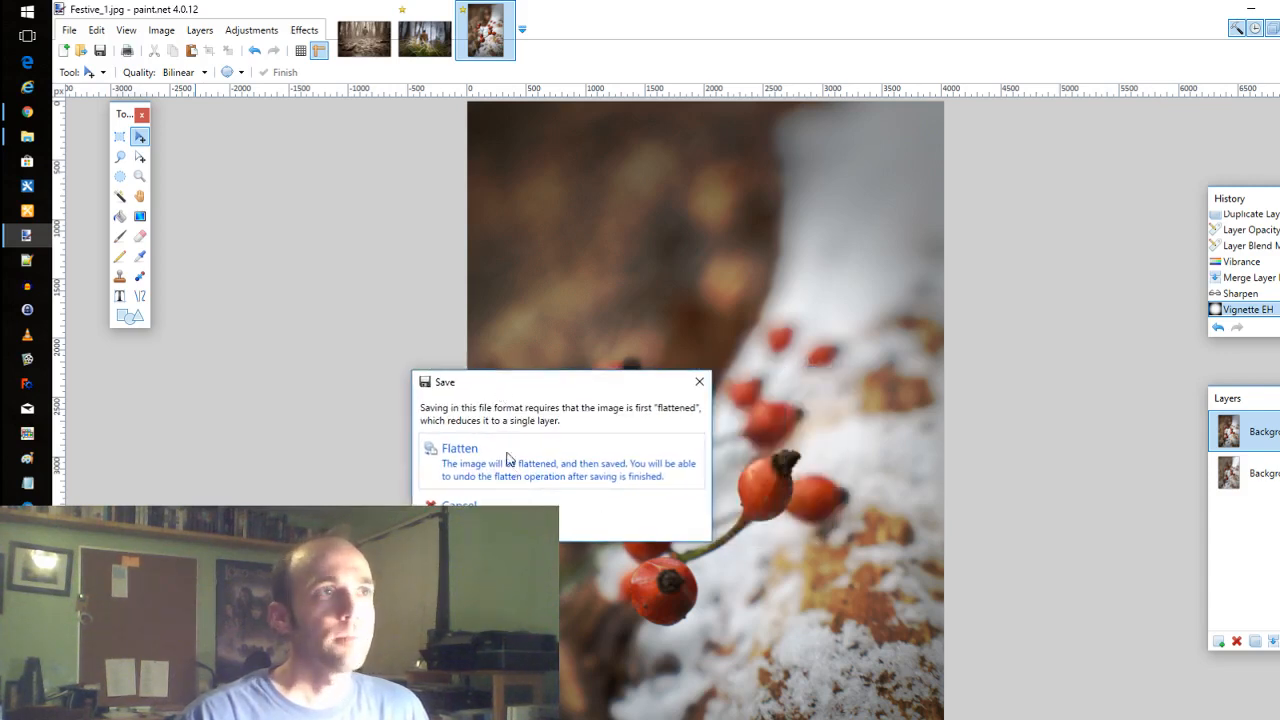
{"action": "left_click_drag", "start_coordinate": [524, 385], "coordinate": [492, 408]}
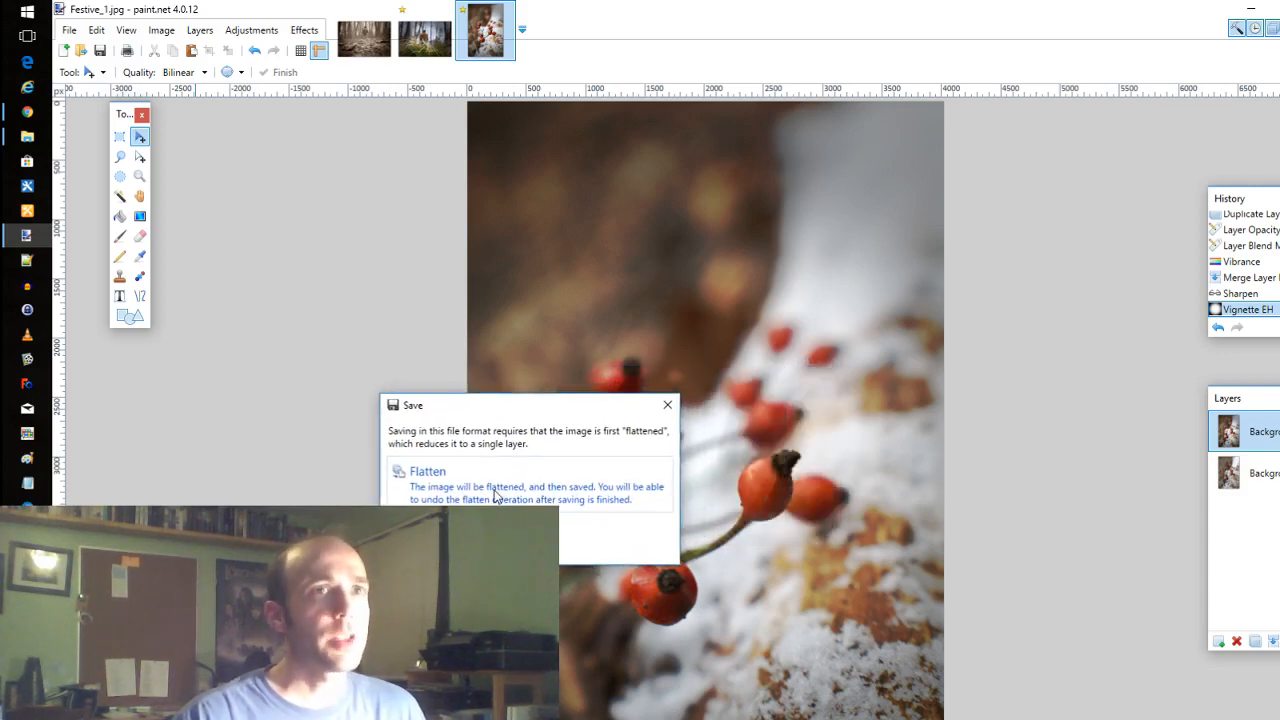
{"action": "left_click", "coordinate": [498, 482]}
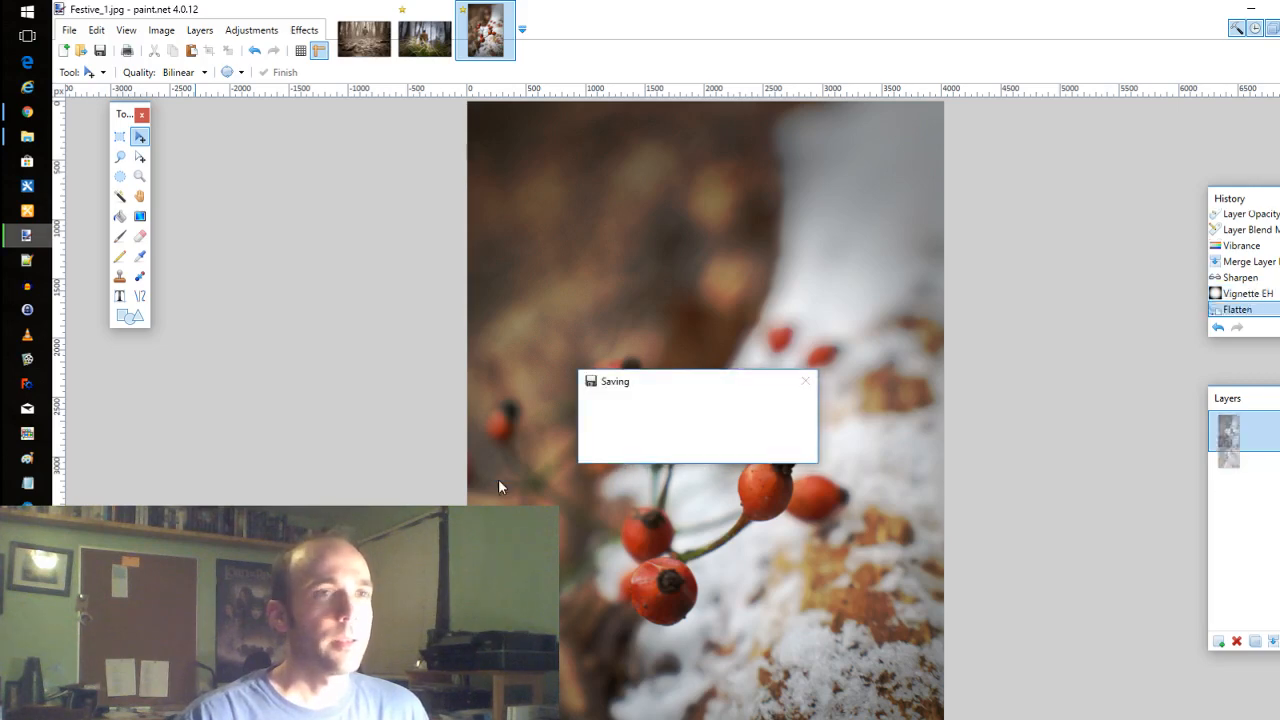
Convert the flattened Festive_1 photo to black and white.
{"action": "left_click", "coordinate": [251, 28]}
{"action": "left_click", "coordinate": [310, 88]}
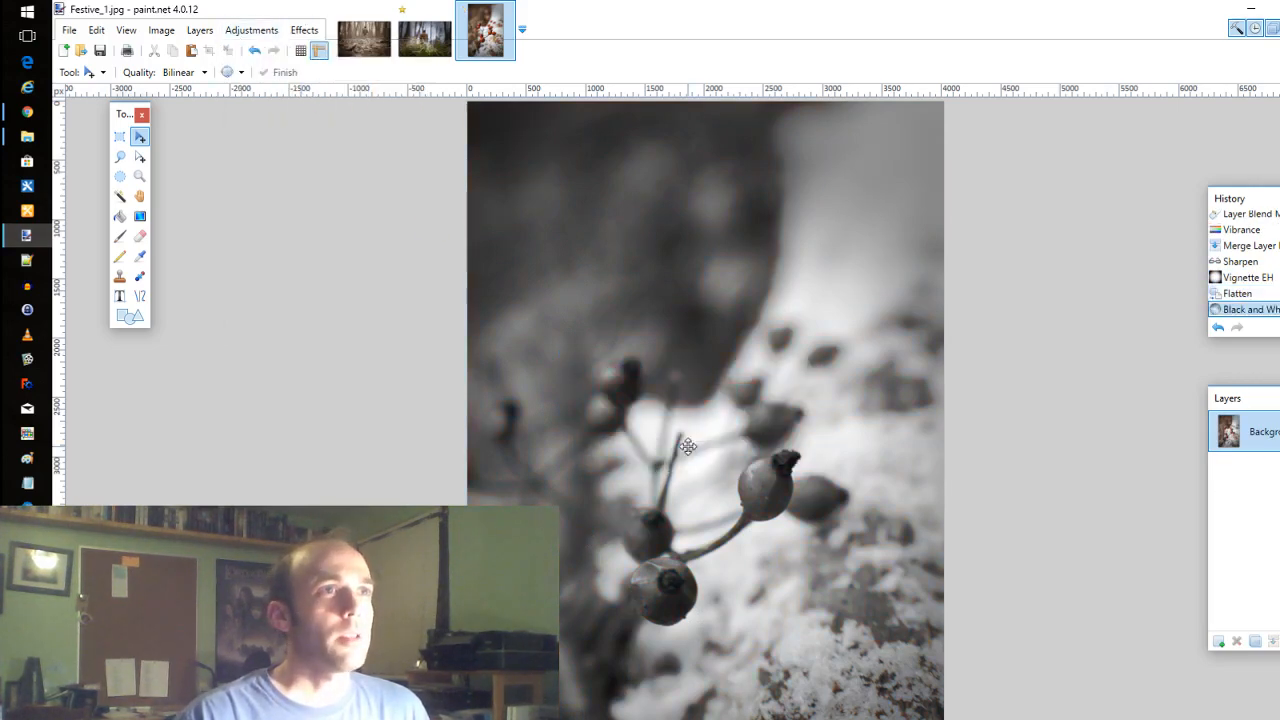
{"action": "left_click", "coordinate": [256, 32]}
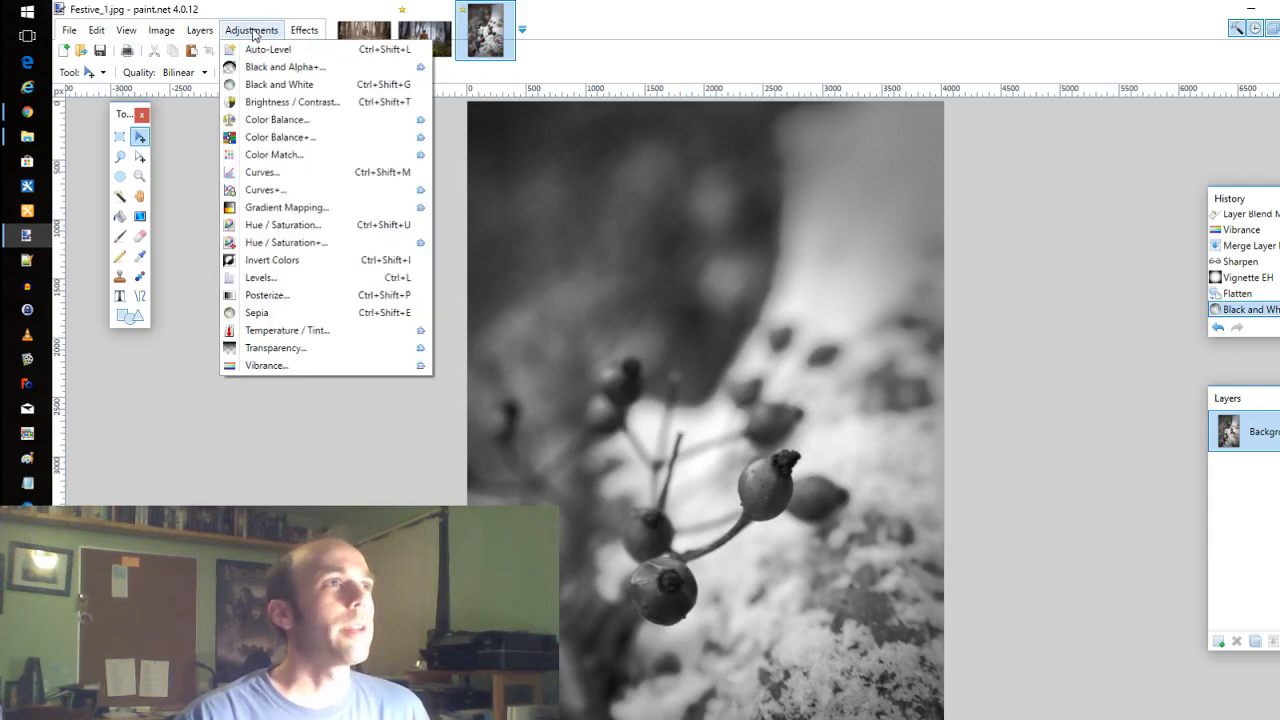
{"action": "mouse_move", "coordinate": [318, 34]}
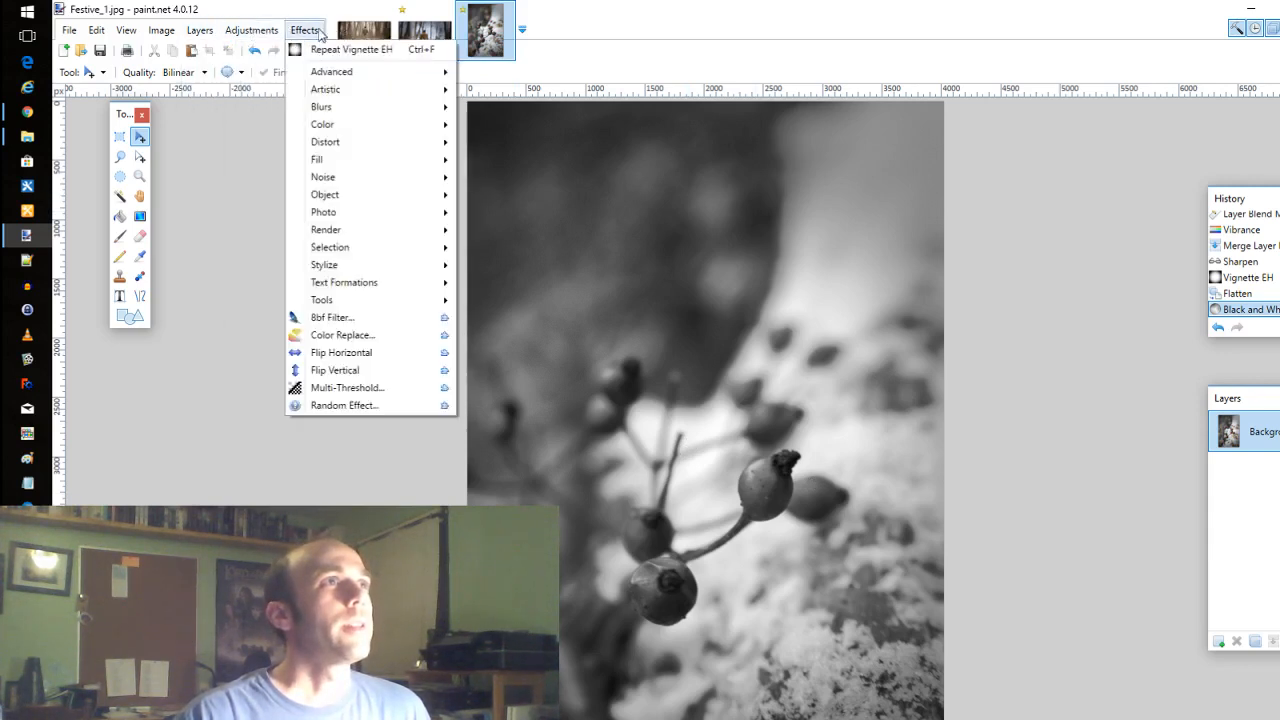
{"action": "left_click", "coordinate": [265, 45]}
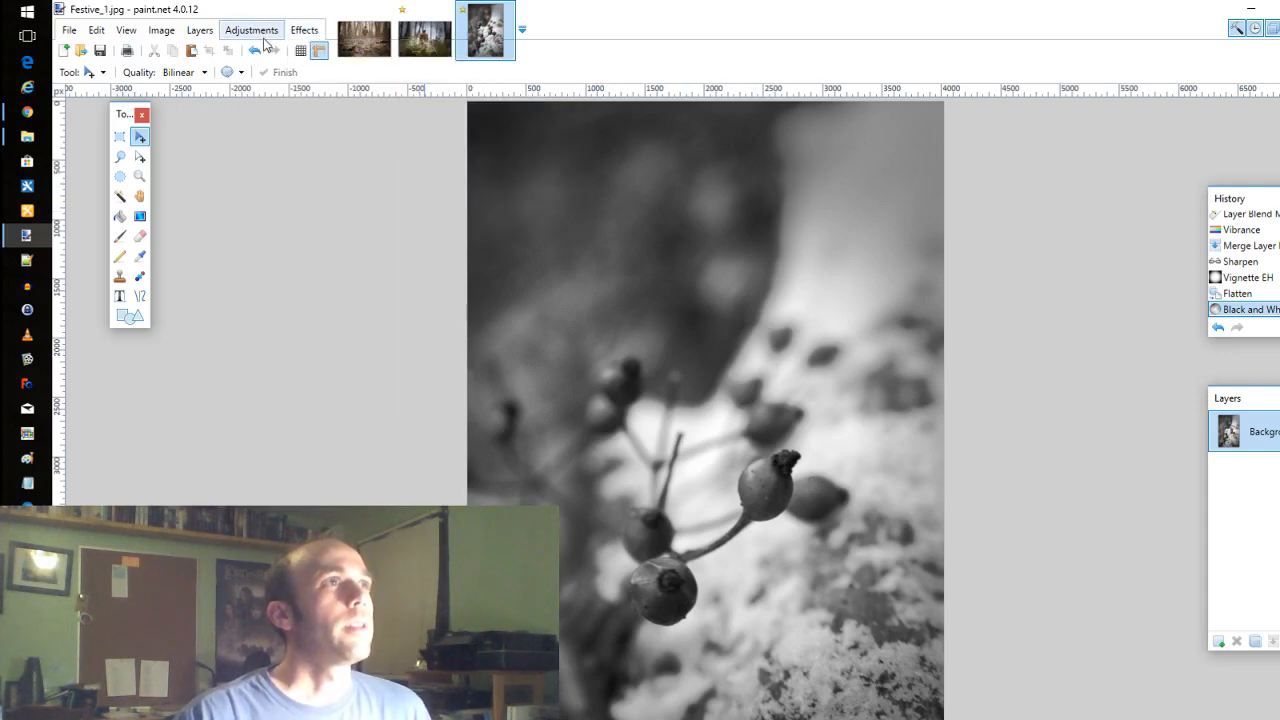
Brighten the black-and-white photo with a Luminosity curve, placing control points near 55, 73 and 164, 174.
{"action": "left_click", "coordinate": [268, 31]}
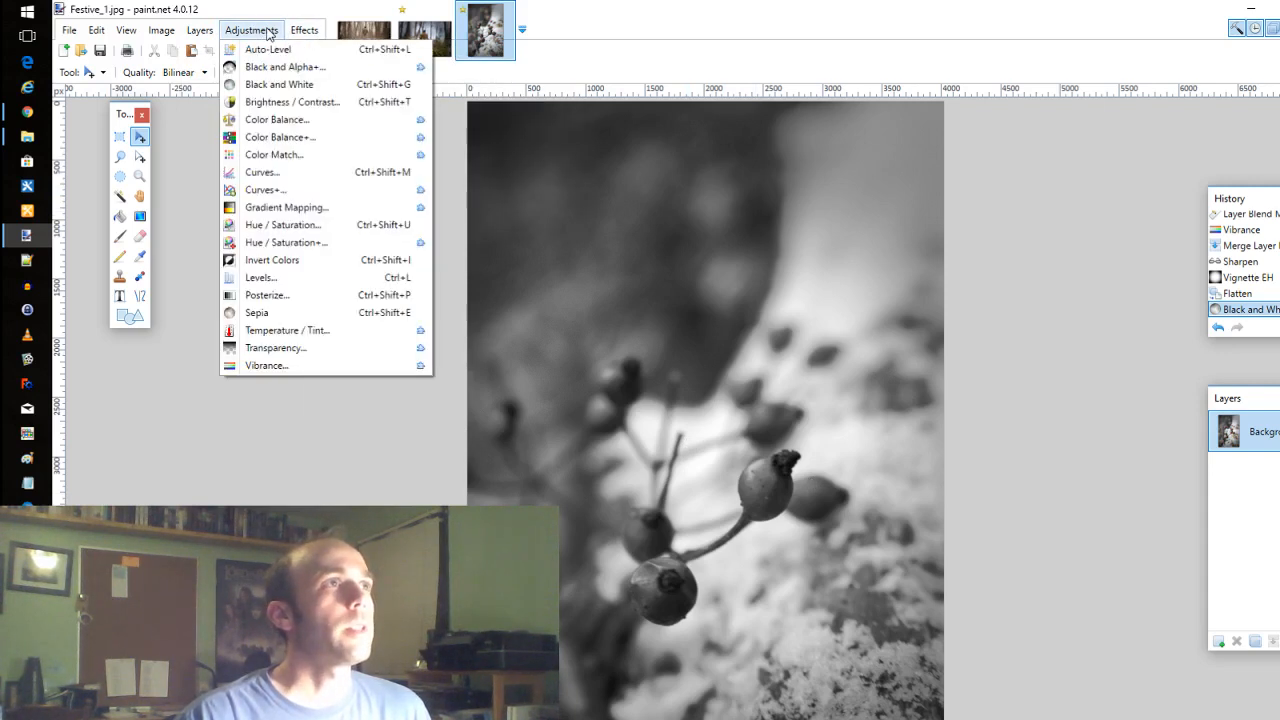
{"action": "left_click", "coordinate": [288, 175]}
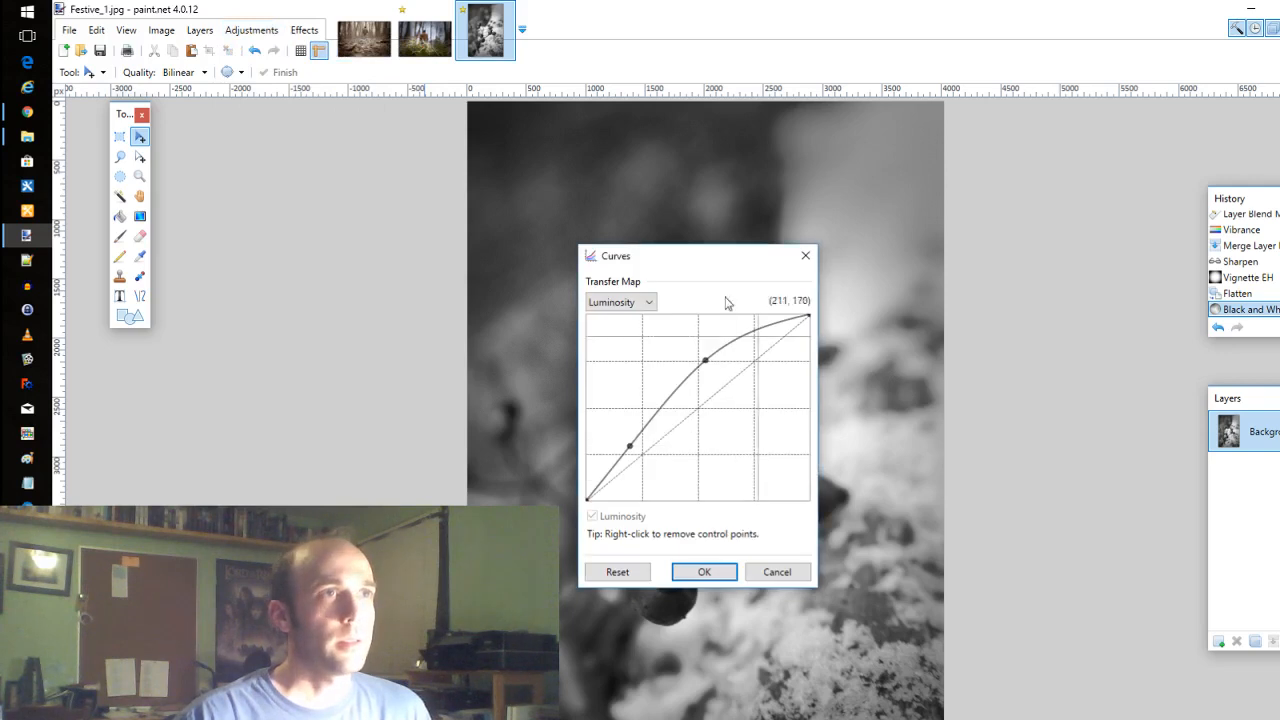
{"action": "left_click_drag", "start_coordinate": [692, 258], "coordinate": [894, 440]}
{"action": "mouse_move", "coordinate": [898, 556]}
{"action": "left_mouse_down"}
{"action": "mouse_move", "coordinate": [912, 545]}
{"action": "mouse_move", "coordinate": [934, 577]}
{"action": "mouse_move", "coordinate": [919, 565]}
{"action": "left_mouse_up"}
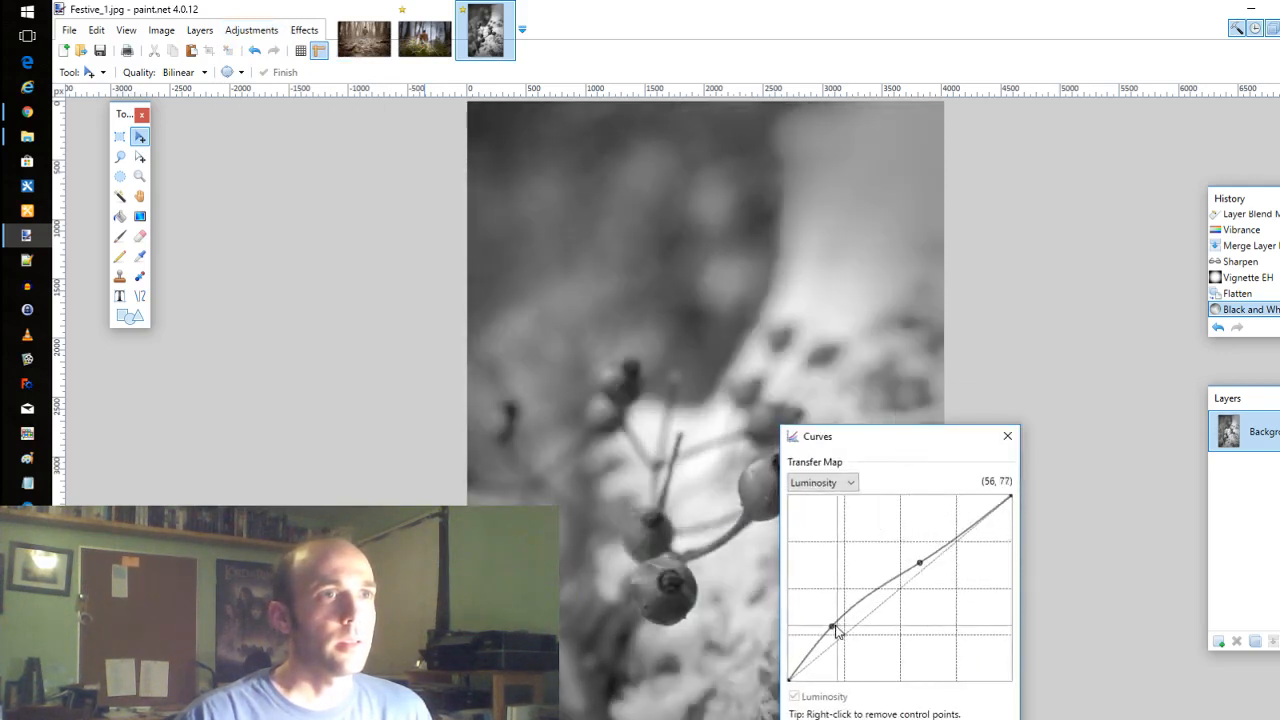
{"action": "mouse_move", "coordinate": [832, 626]}
{"action": "left_mouse_down"}
{"action": "mouse_move", "coordinate": [857, 657]}
{"action": "mouse_move", "coordinate": [838, 629]}
{"action": "left_mouse_up"}
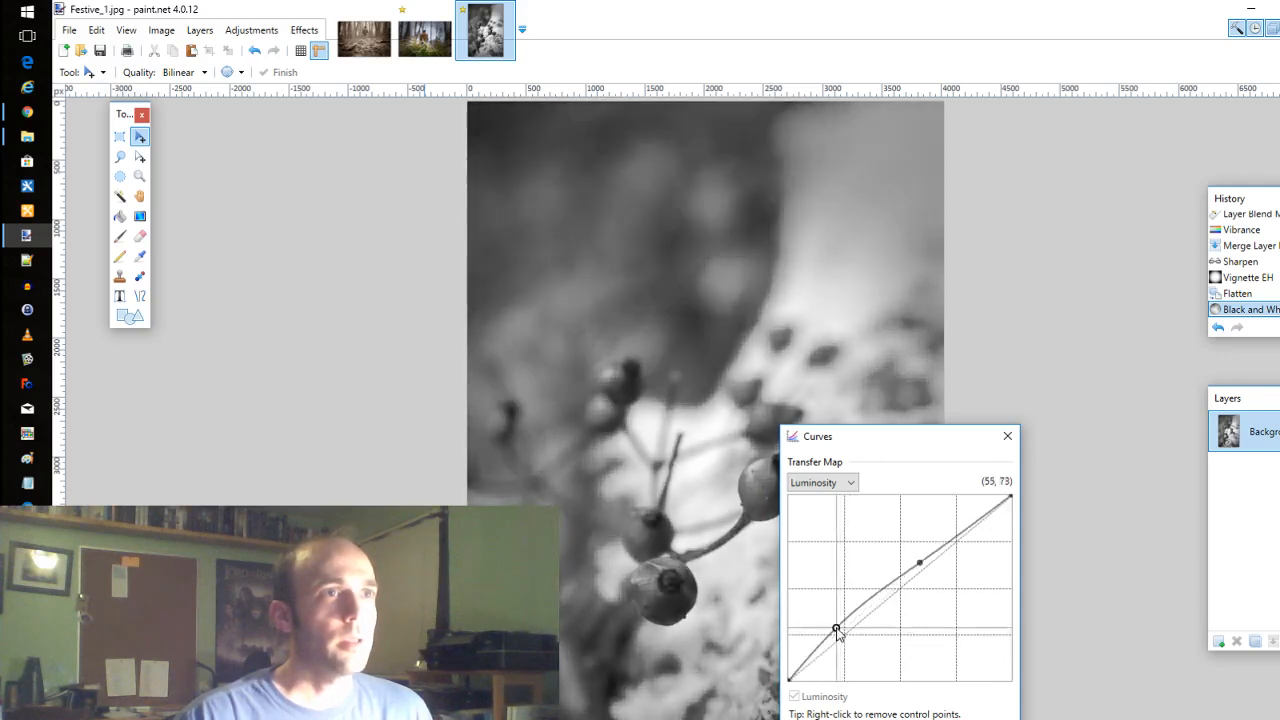
{"action": "left_click_drag", "start_coordinate": [920, 566], "coordinate": [918, 545]}
{"action": "left_click_drag", "start_coordinate": [912, 453], "coordinate": [1062, 403]}
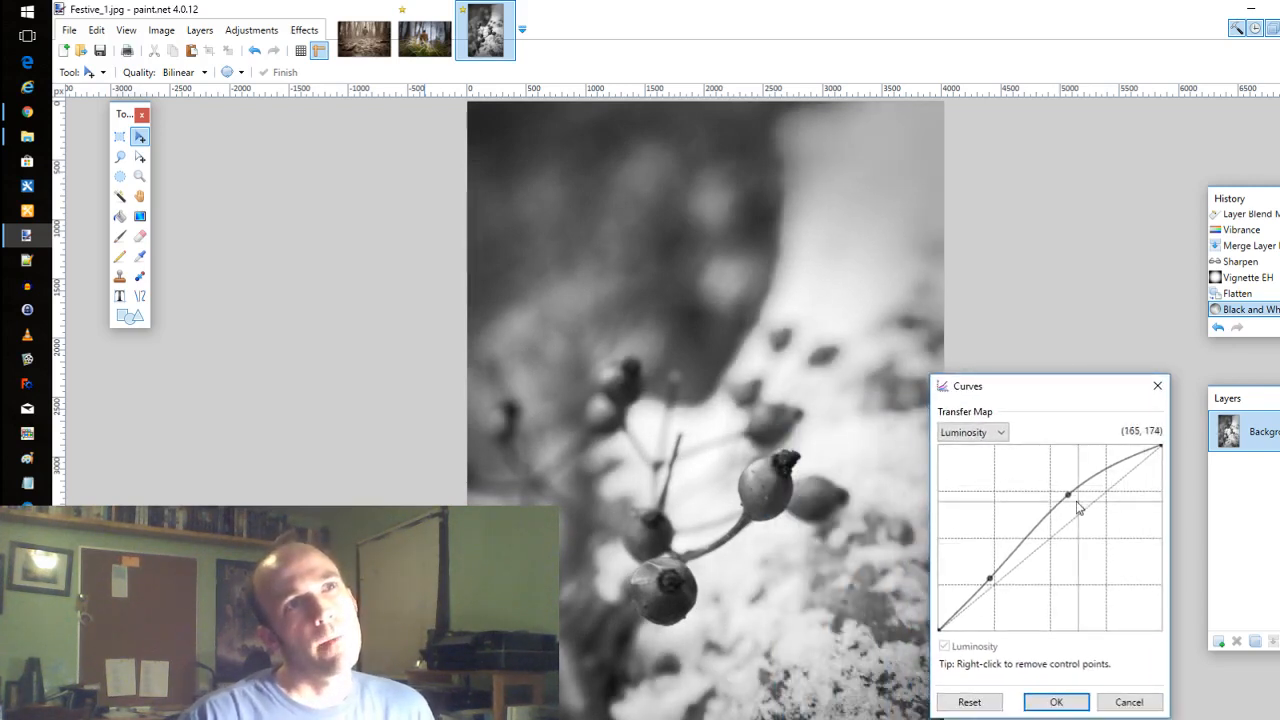
{"action": "mouse_move", "coordinate": [1067, 494]}
{"action": "left_mouse_down"}
{"action": "mouse_move", "coordinate": [1094, 525]}
{"action": "mouse_move", "coordinate": [1085, 510]}
{"action": "left_mouse_up"}
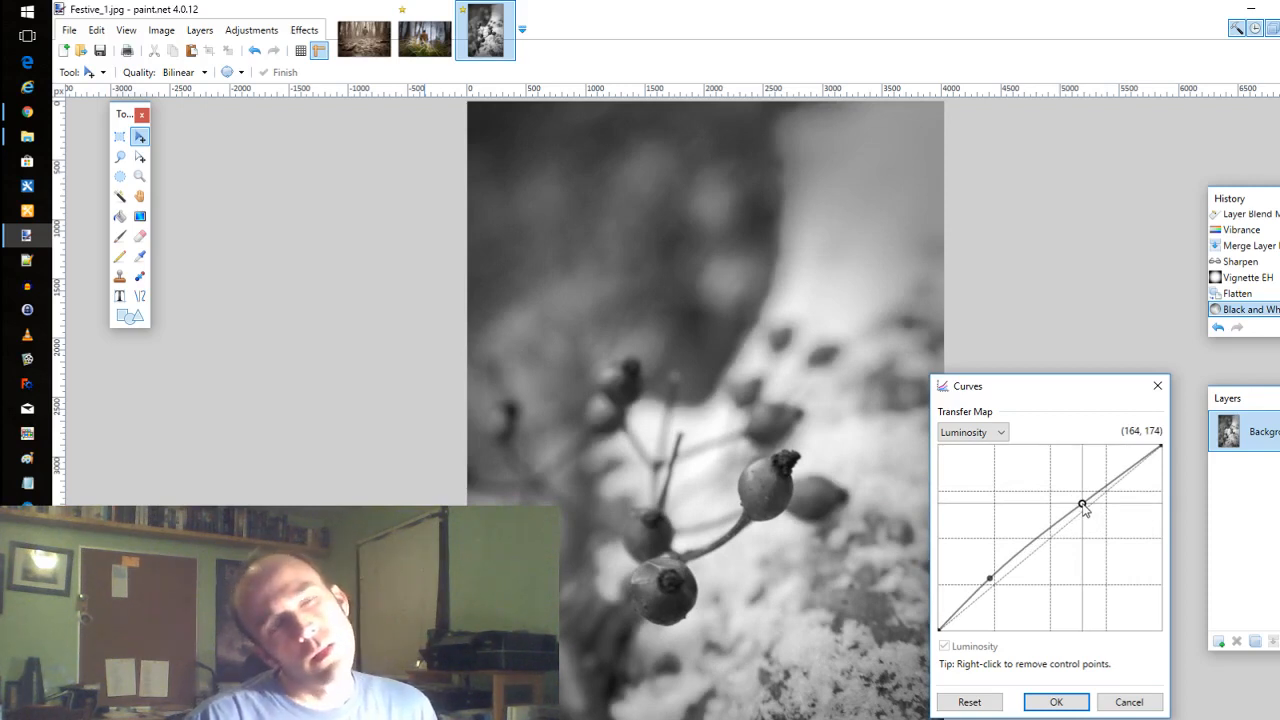
{"action": "left_click", "coordinate": [1080, 700]}
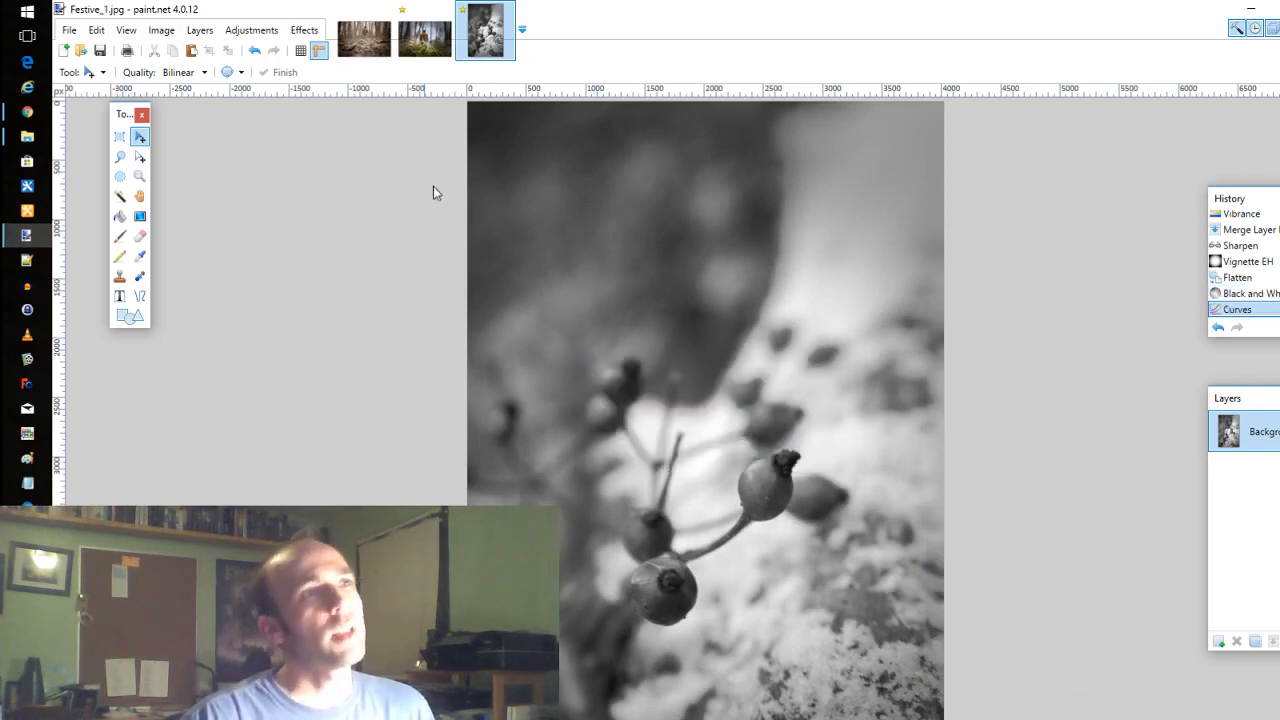
{"action": "left_click", "coordinate": [251, 30]}
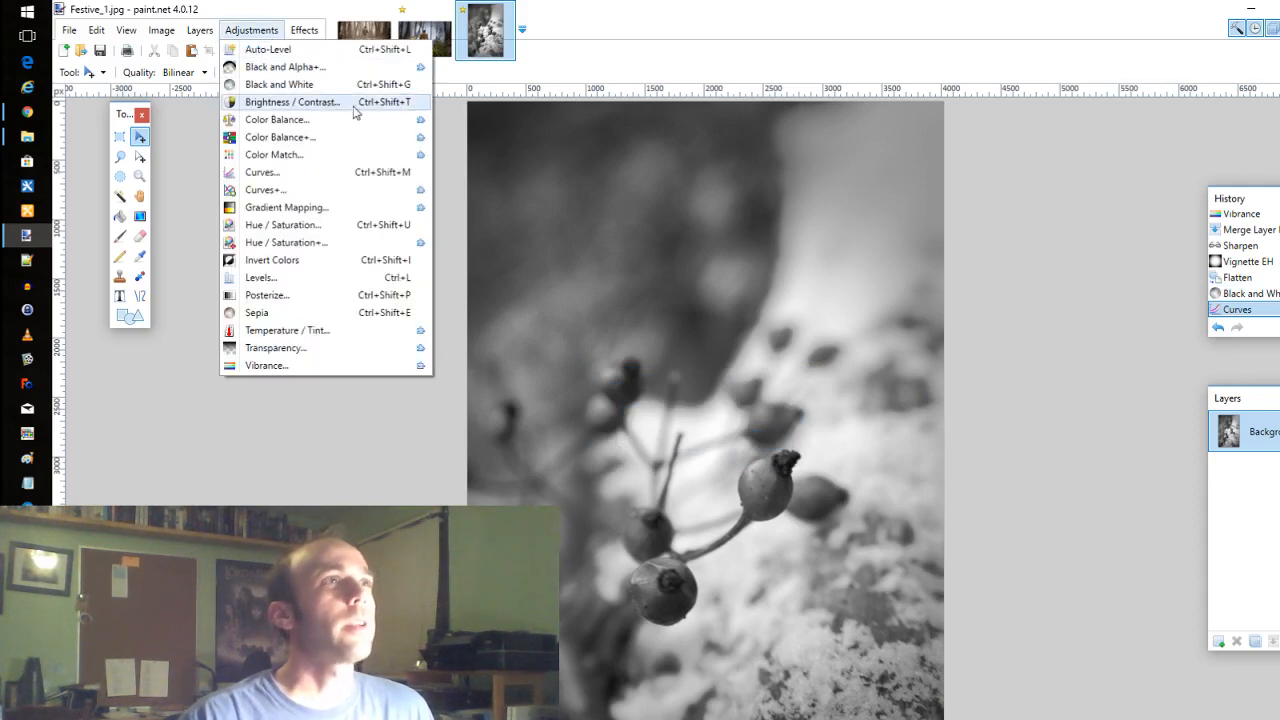
{"action": "left_click", "coordinate": [300, 102]}
{"action": "left_click_drag", "start_coordinate": [703, 354], "coordinate": [354, 342]}
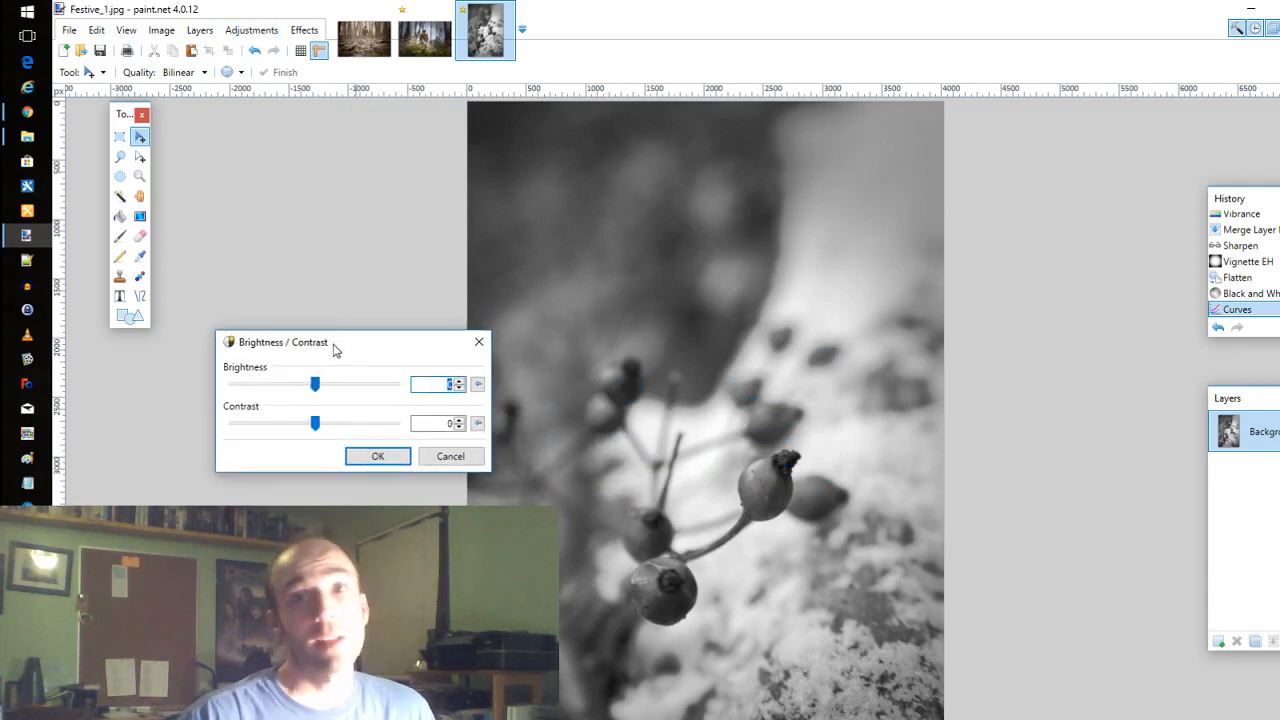
{"action": "left_click_drag", "start_coordinate": [315, 382], "coordinate": [280, 386]}
{"action": "left_click", "coordinate": [448, 458]}
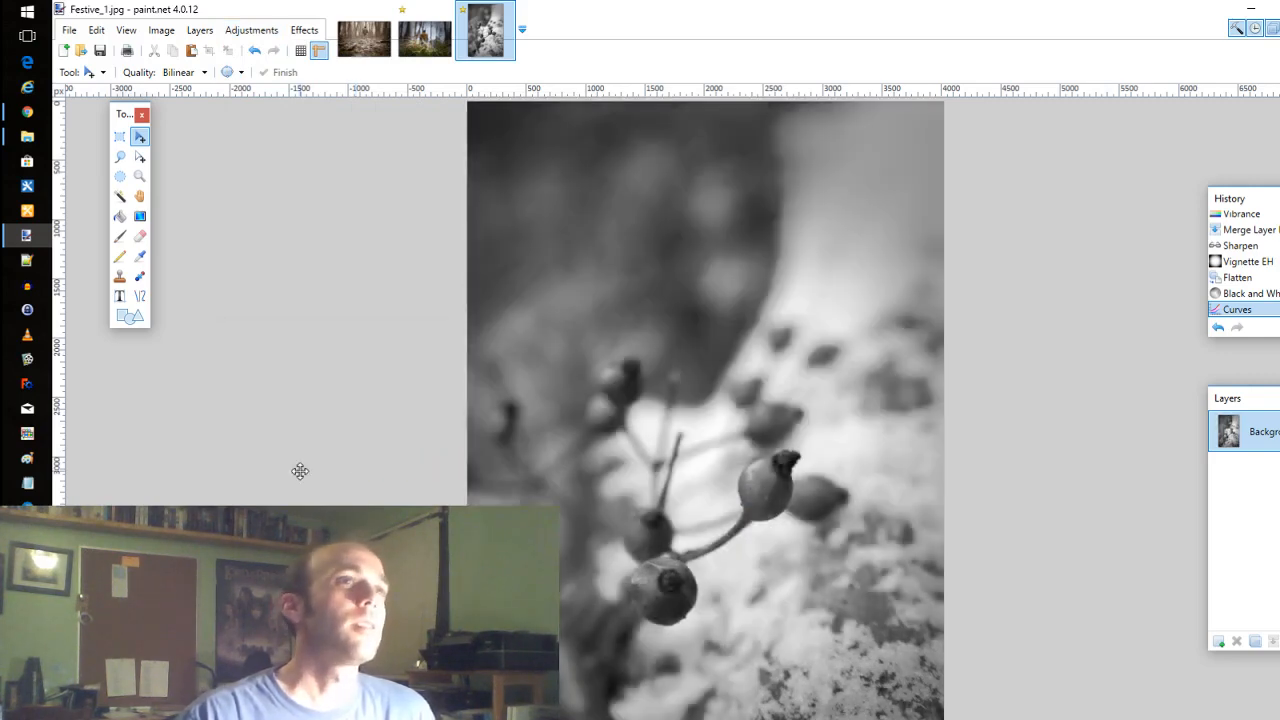
Revert the berry photo to its flattened colour state, undoing the Curves and Black and White adjustments.
{"action": "left_click", "coordinate": [233, 31]}
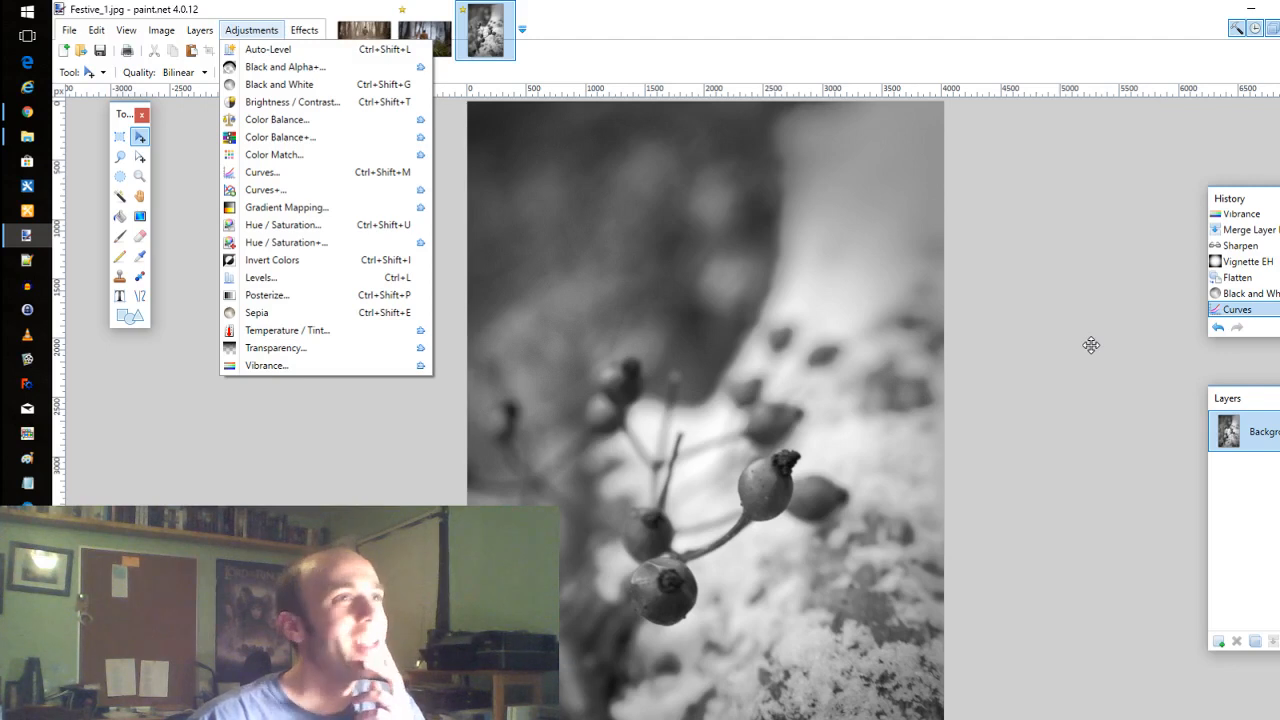
{"action": "left_click_drag", "start_coordinate": [1091, 345], "coordinate": [1104, 373]}
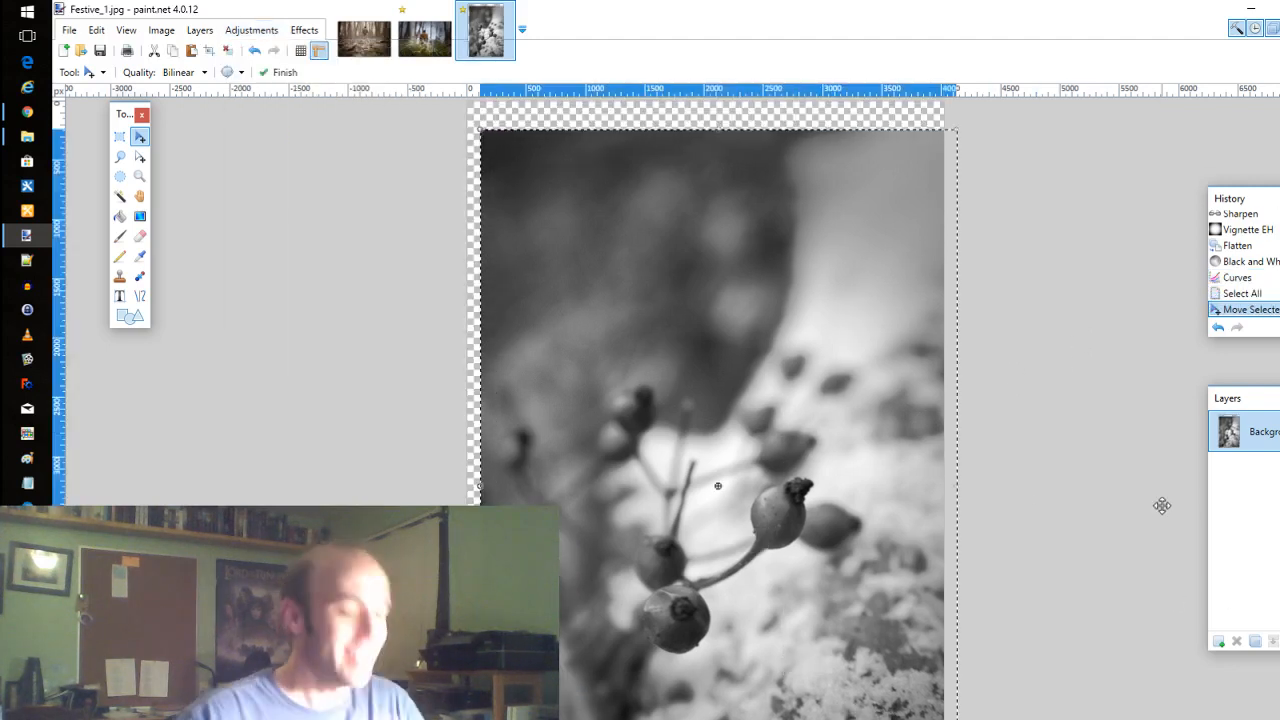
{"action": "key", "text": "ctrl+z"}
{"action": "key", "text": "ctrl+z"}
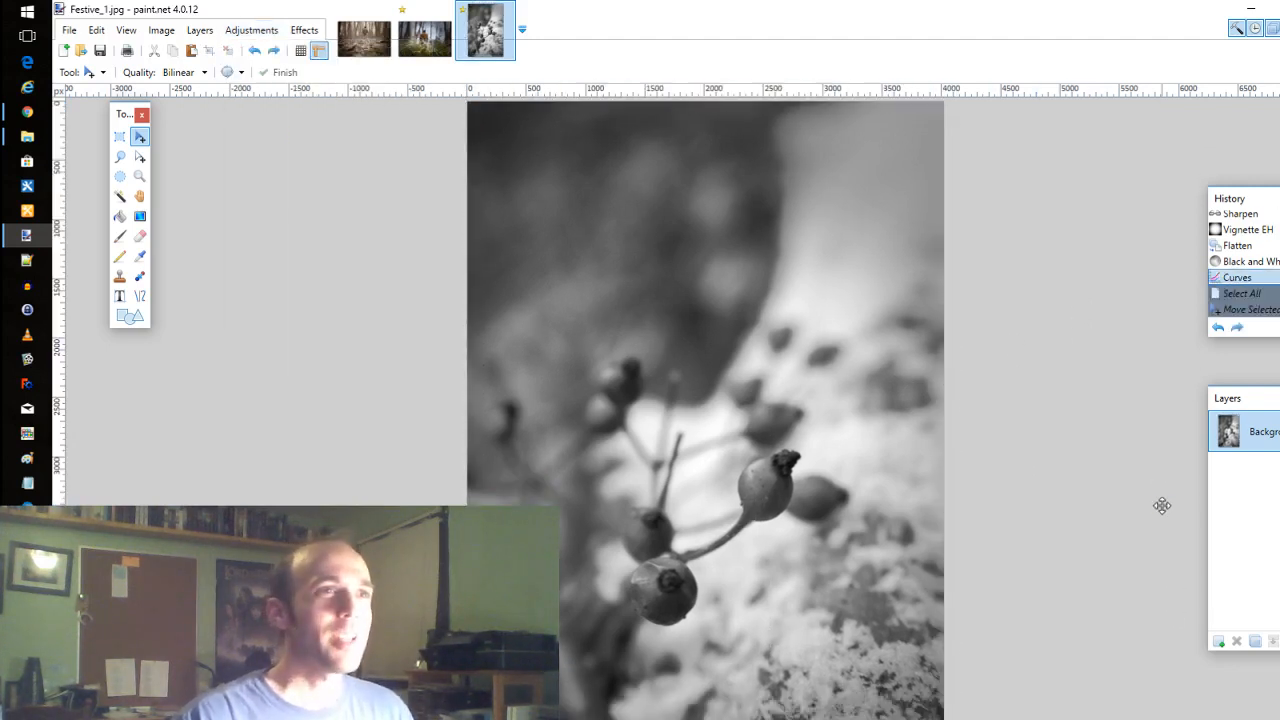
{"action": "key", "text": "ctrl+z"}
{"action": "key", "text": "ctrl+z"}
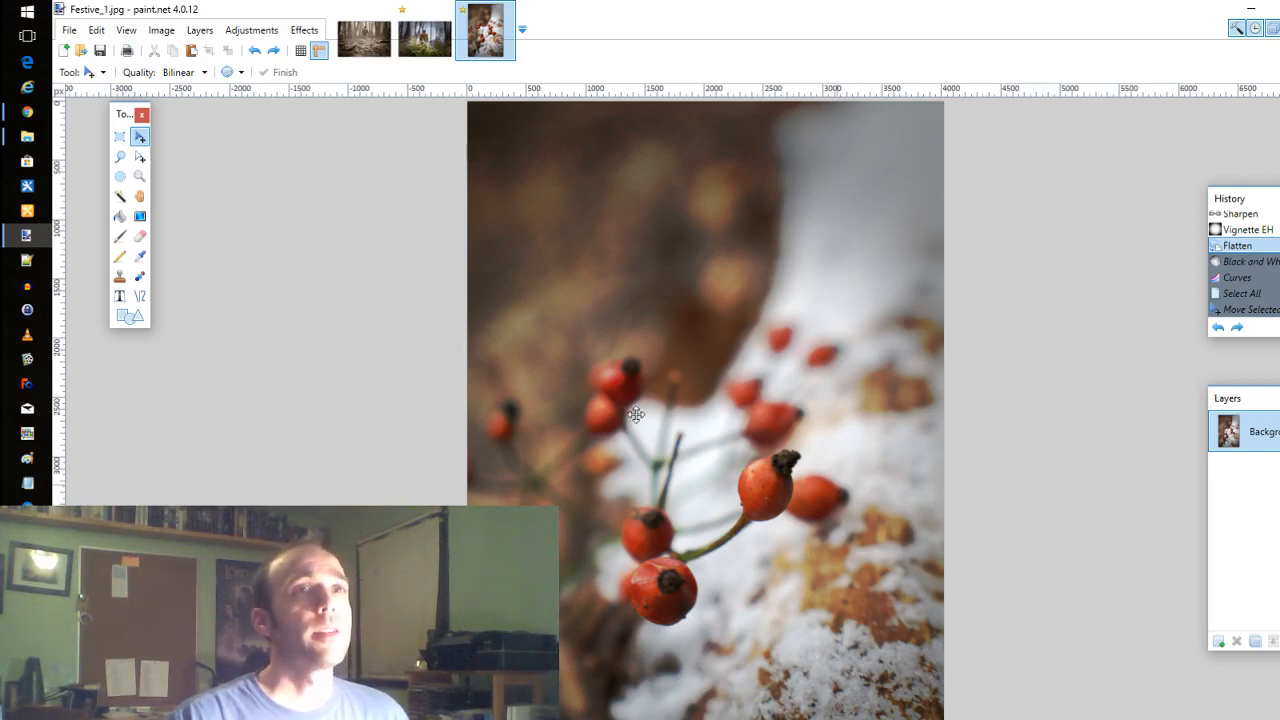
Switch to File Explorer and preview the tree stump shots DSC_0194.NEF through DSC_0196.NEF in Photos.
{"action": "left_click", "coordinate": [27, 137]}
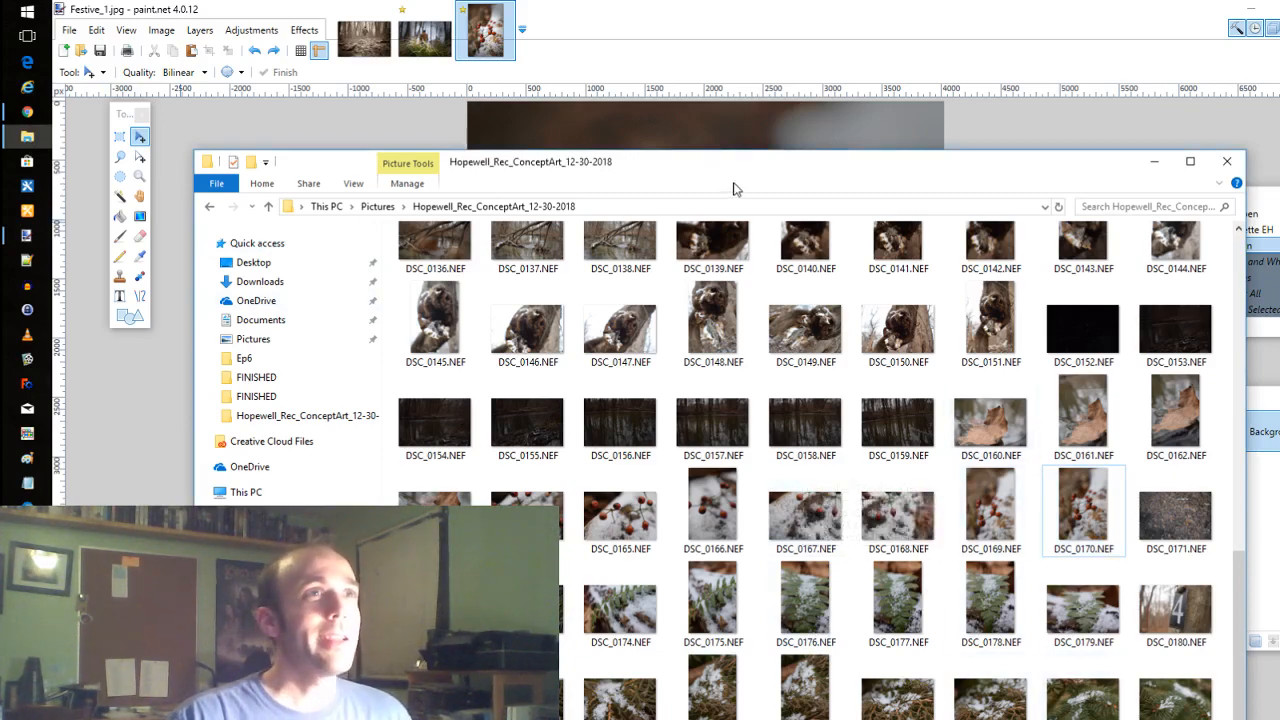
{"action": "left_click_drag", "start_coordinate": [733, 175], "coordinate": [716, 126]}
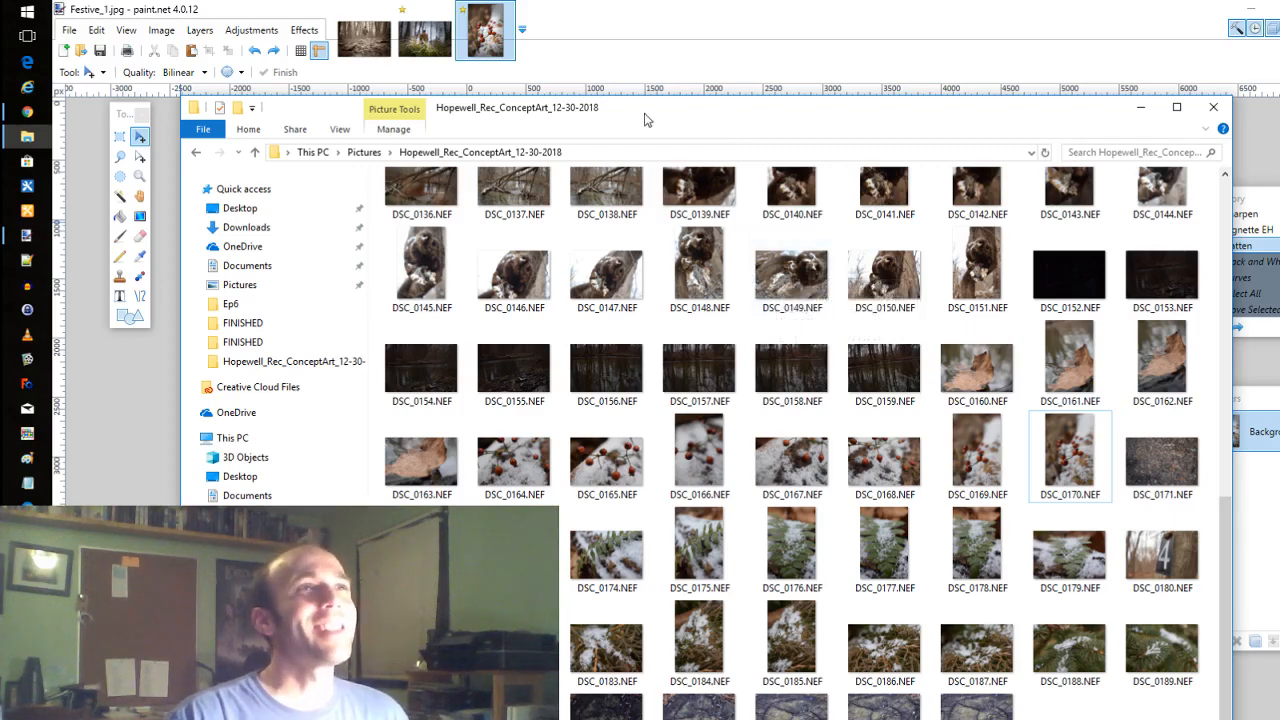
{"action": "left_click_drag", "start_coordinate": [648, 110], "coordinate": [597, 115]}
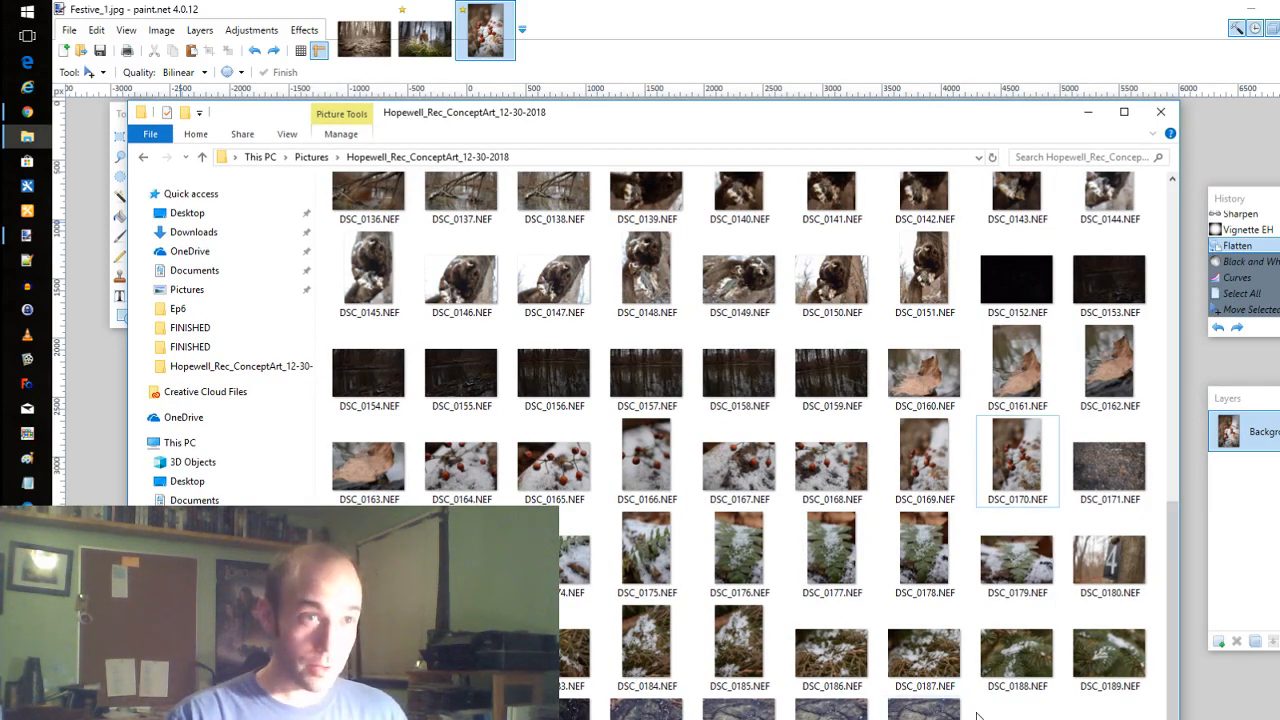
{"action": "right_click", "coordinate": [650, 708]}
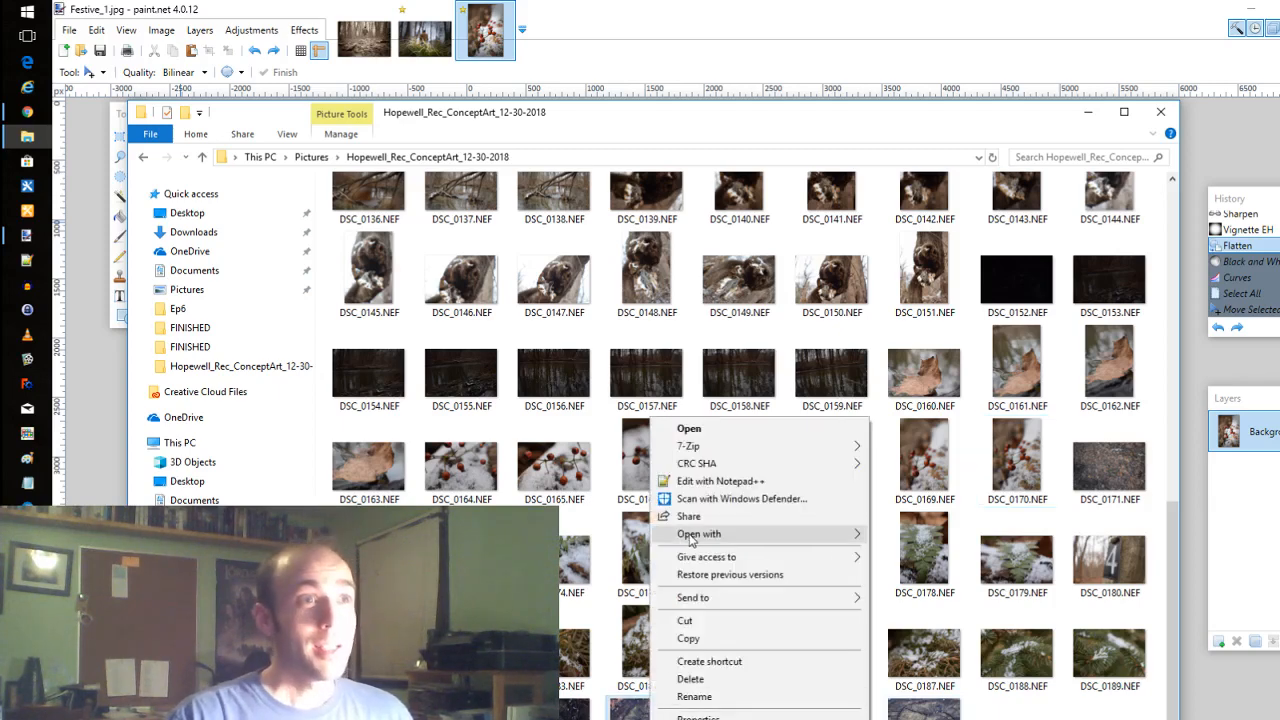
{"action": "mouse_move", "coordinate": [840, 534]}
{"action": "left_click", "coordinate": [915, 552]}
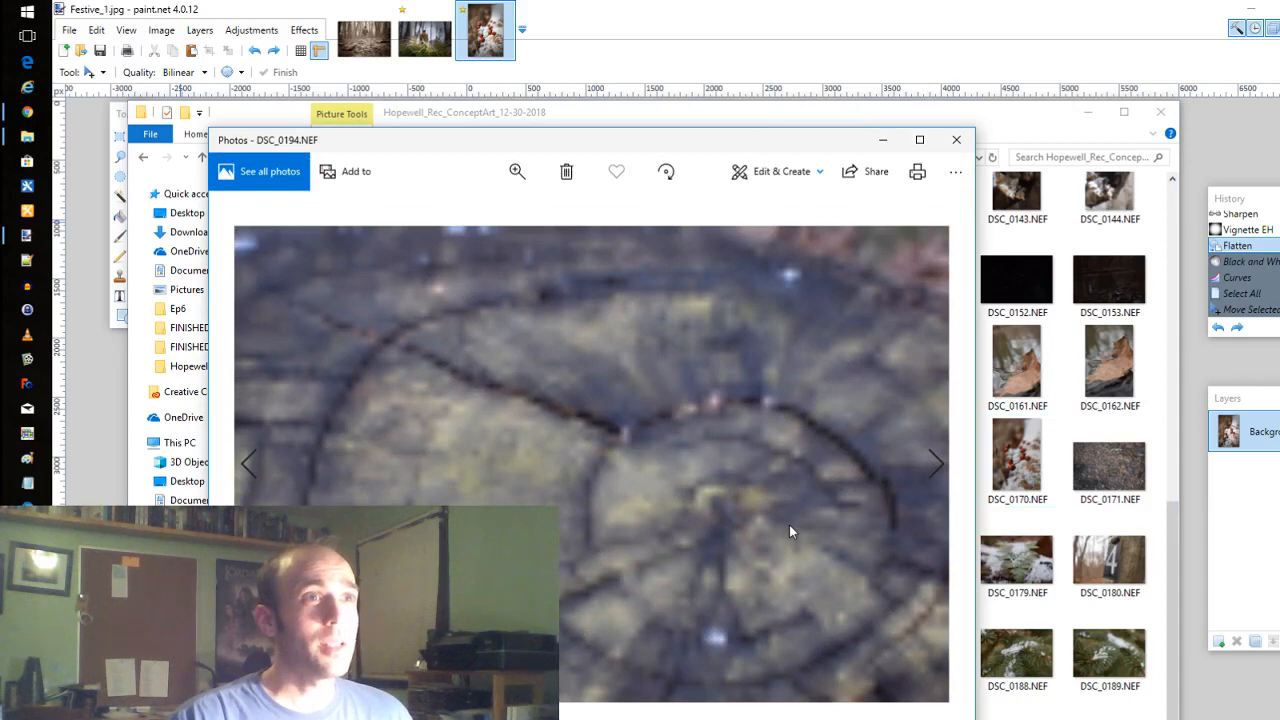
{"action": "key", "text": "Right"}
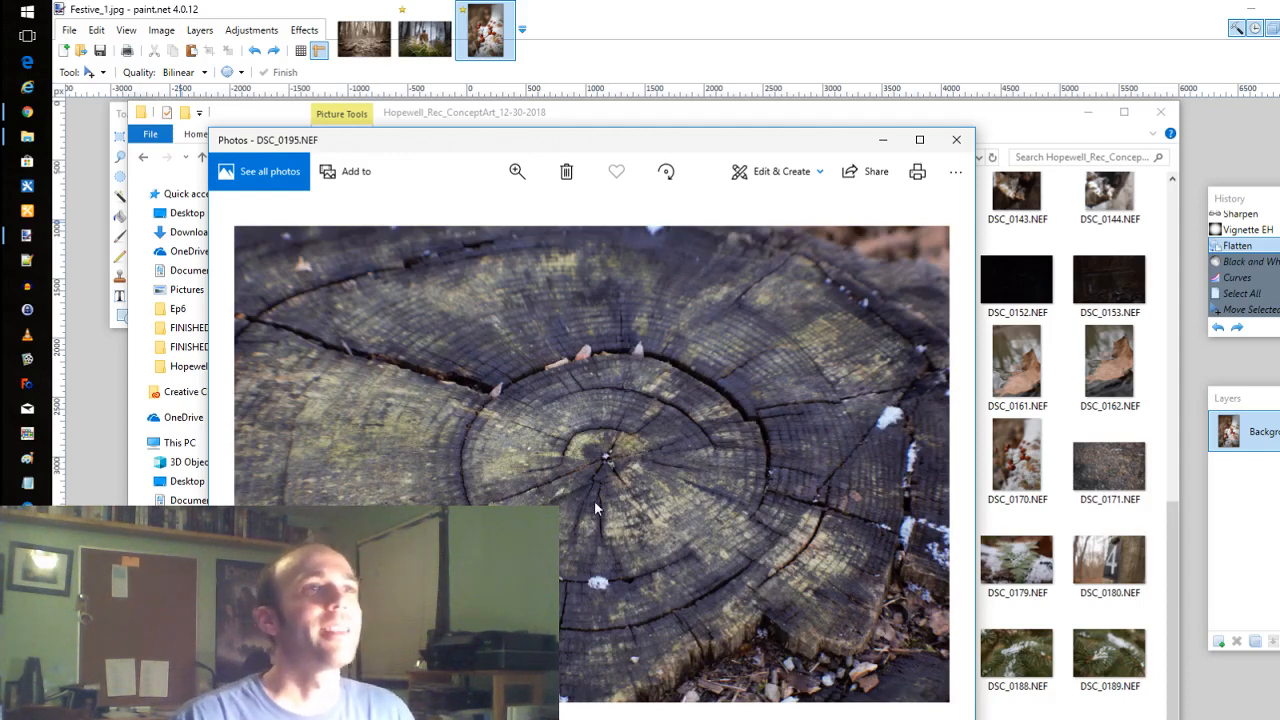
{"action": "key", "text": "Right"}
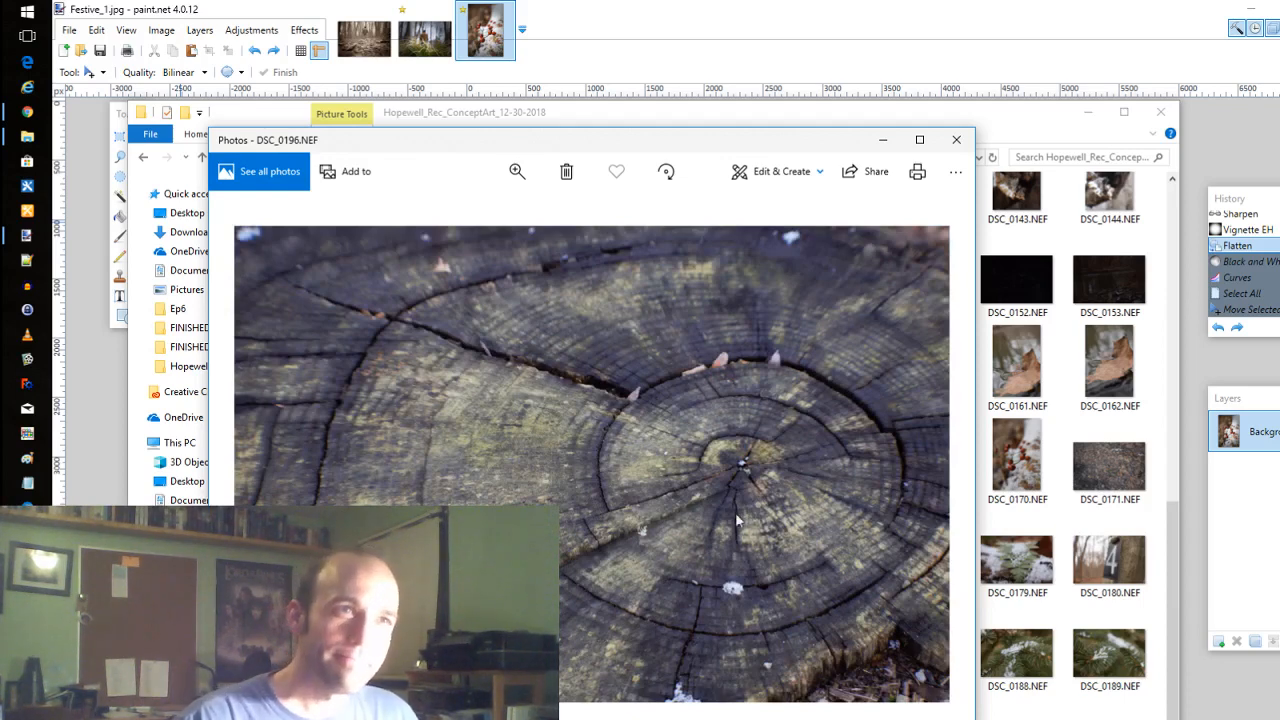
{"action": "left_click", "coordinate": [957, 139]}
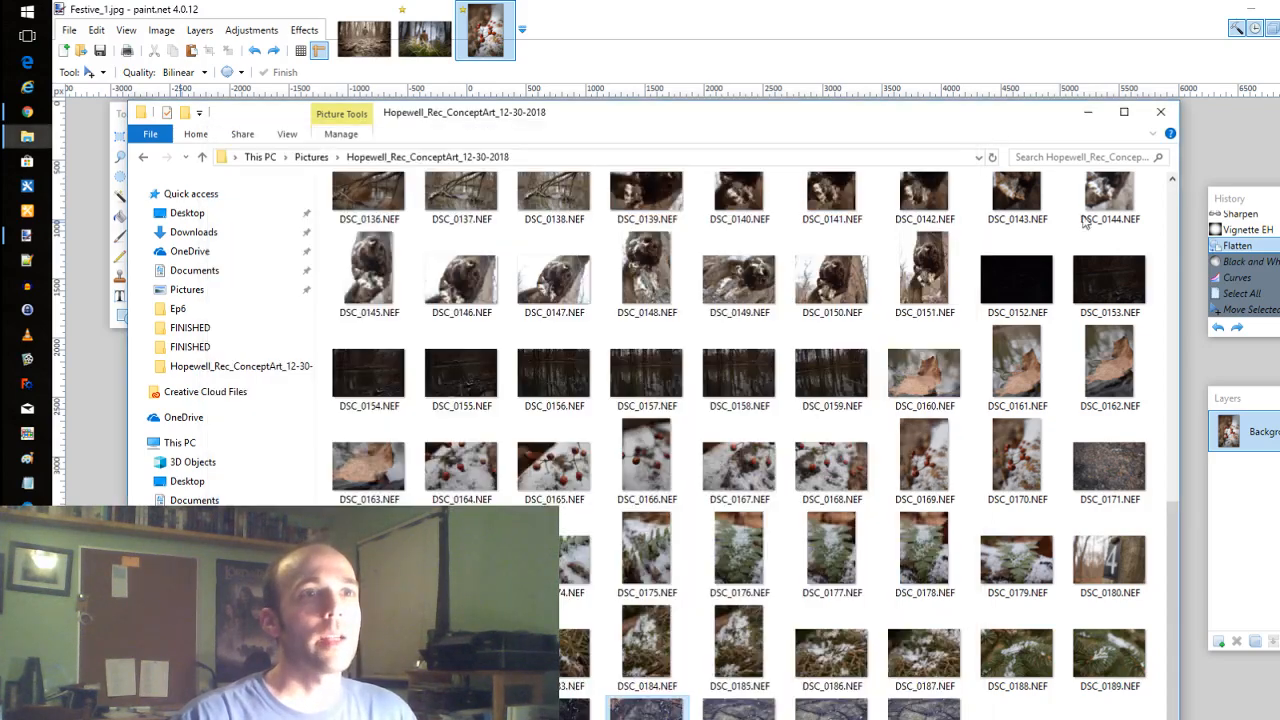
Open DSC_0196.NEF in paint.net and apply the Sharpen photo effect to it.
{"action": "double_click", "coordinate": [924, 714]}
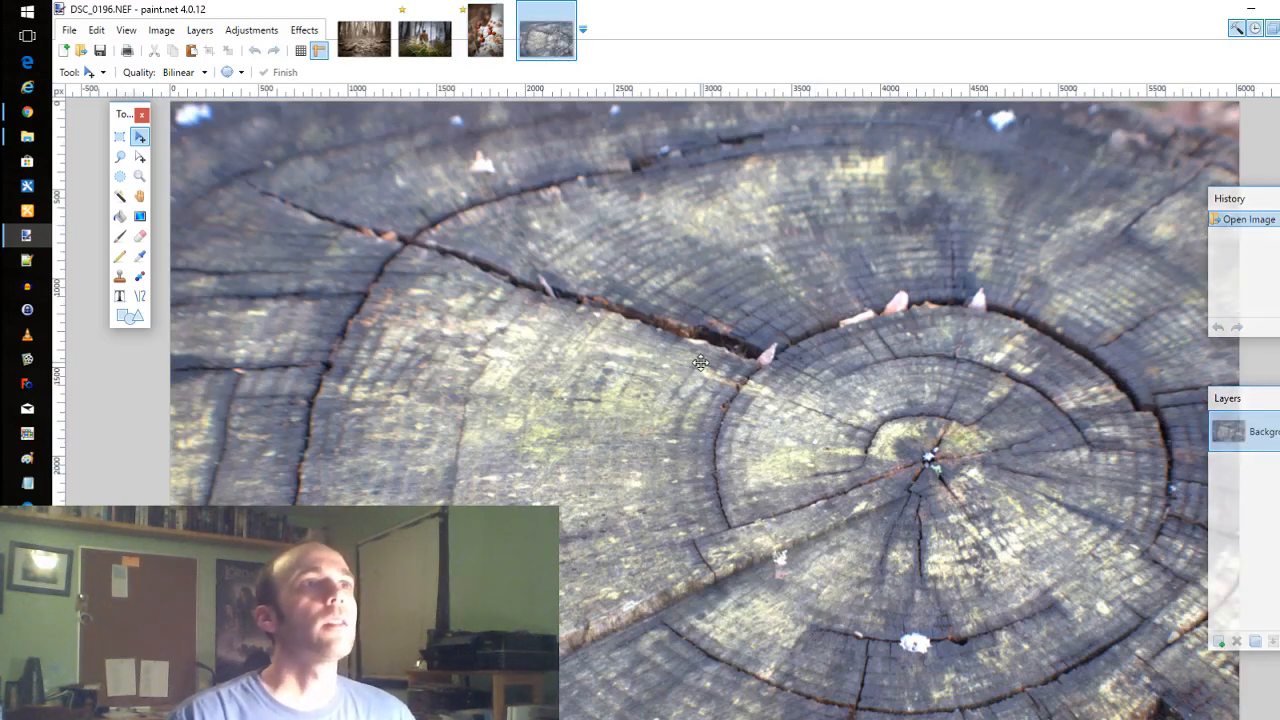
{"action": "scroll", "coordinate": [700, 363], "scroll_direction": "down", "scroll_amount": 1}
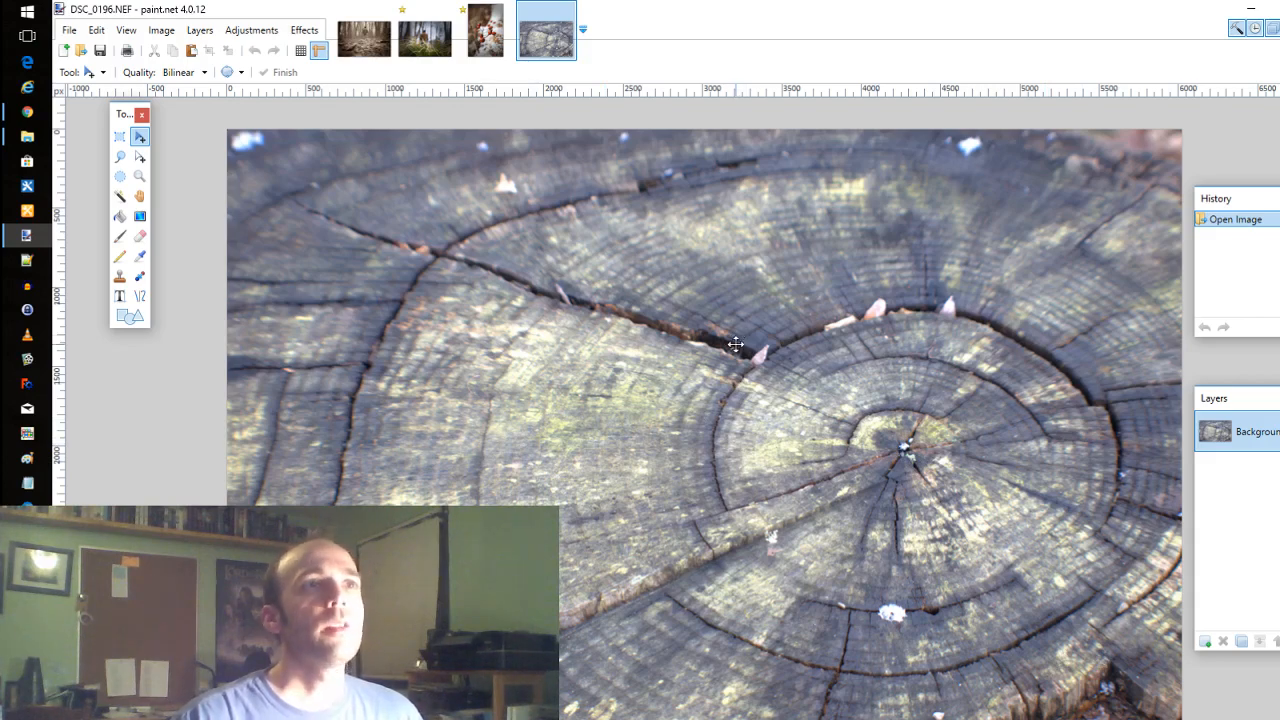
{"action": "left_click", "coordinate": [311, 31]}
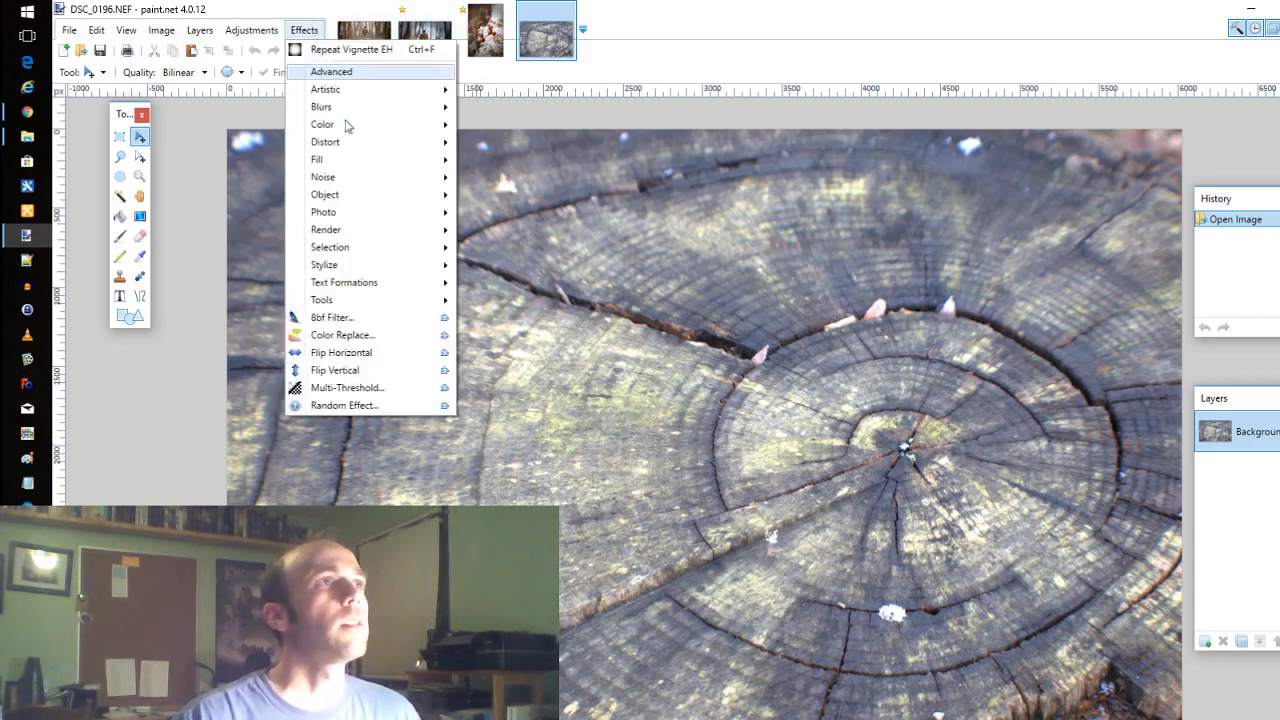
{"action": "mouse_move", "coordinate": [400, 214]}
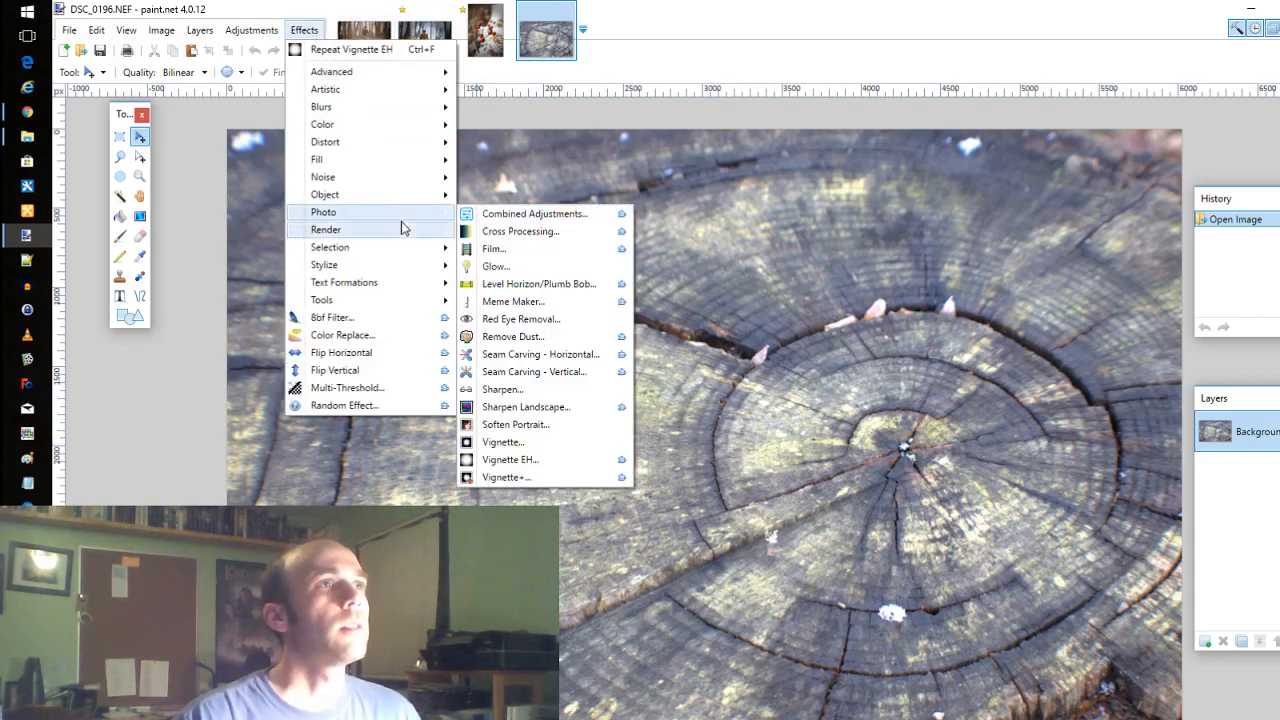
{"action": "left_click", "coordinate": [502, 389]}
{"action": "mouse_move", "coordinate": [714, 420]}
{"action": "left_mouse_down"}
{"action": "mouse_move", "coordinate": [646, 422]}
{"action": "mouse_move", "coordinate": [707, 421]}
{"action": "left_mouse_up"}
{"action": "left_click", "coordinate": [721, 451]}
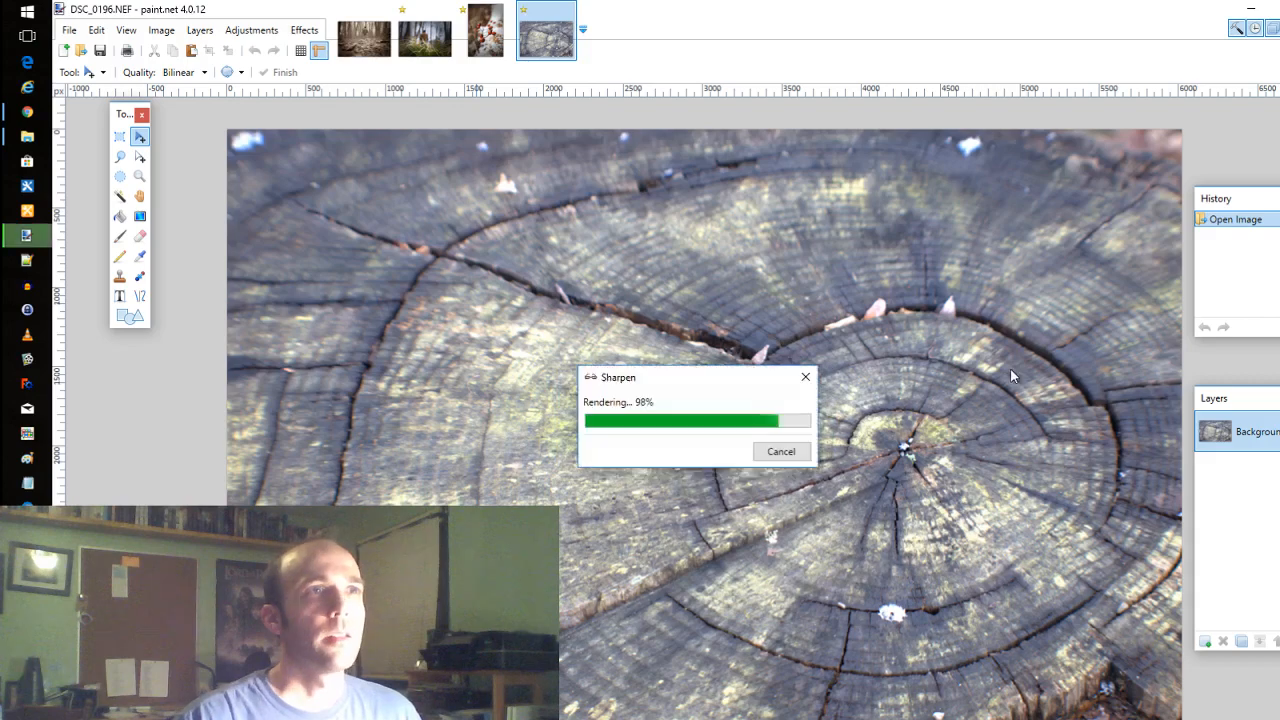
Brighten the stump photo by merging down a duplicate layer set to Additive blending at opacity 63.
{"action": "left_click", "coordinate": [1241, 641]}
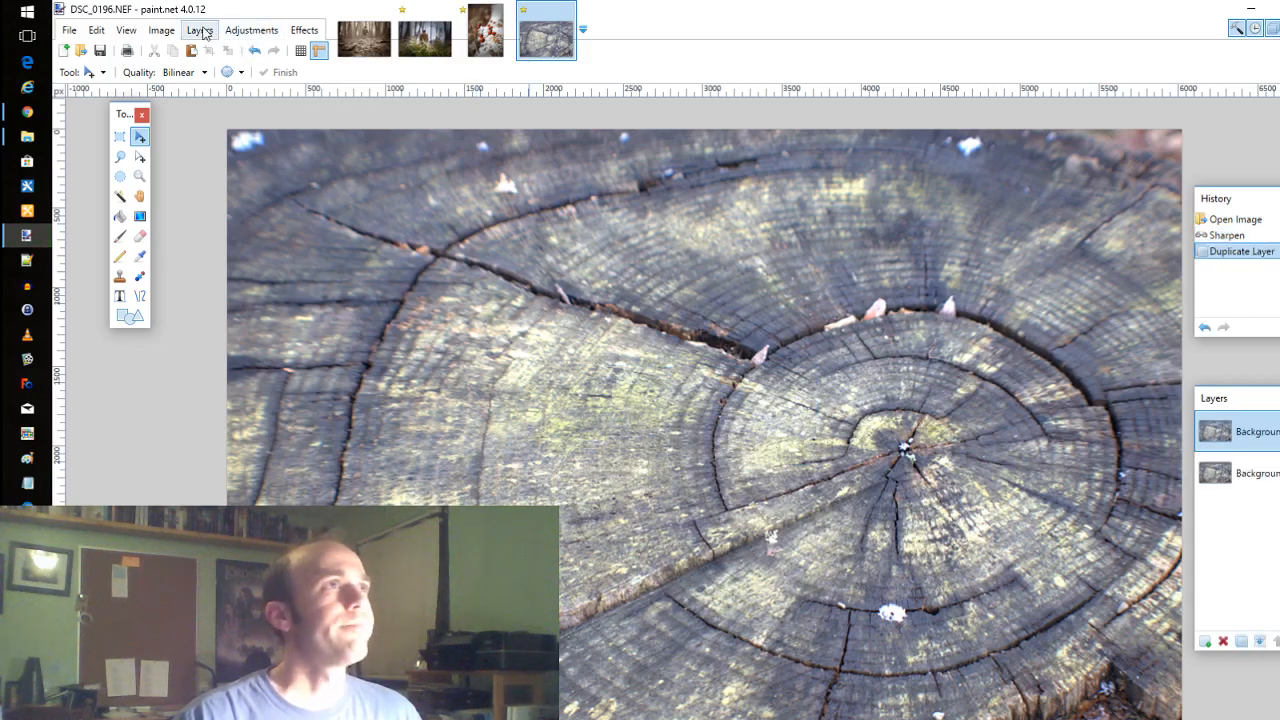
{"action": "left_click", "coordinate": [251, 30]}
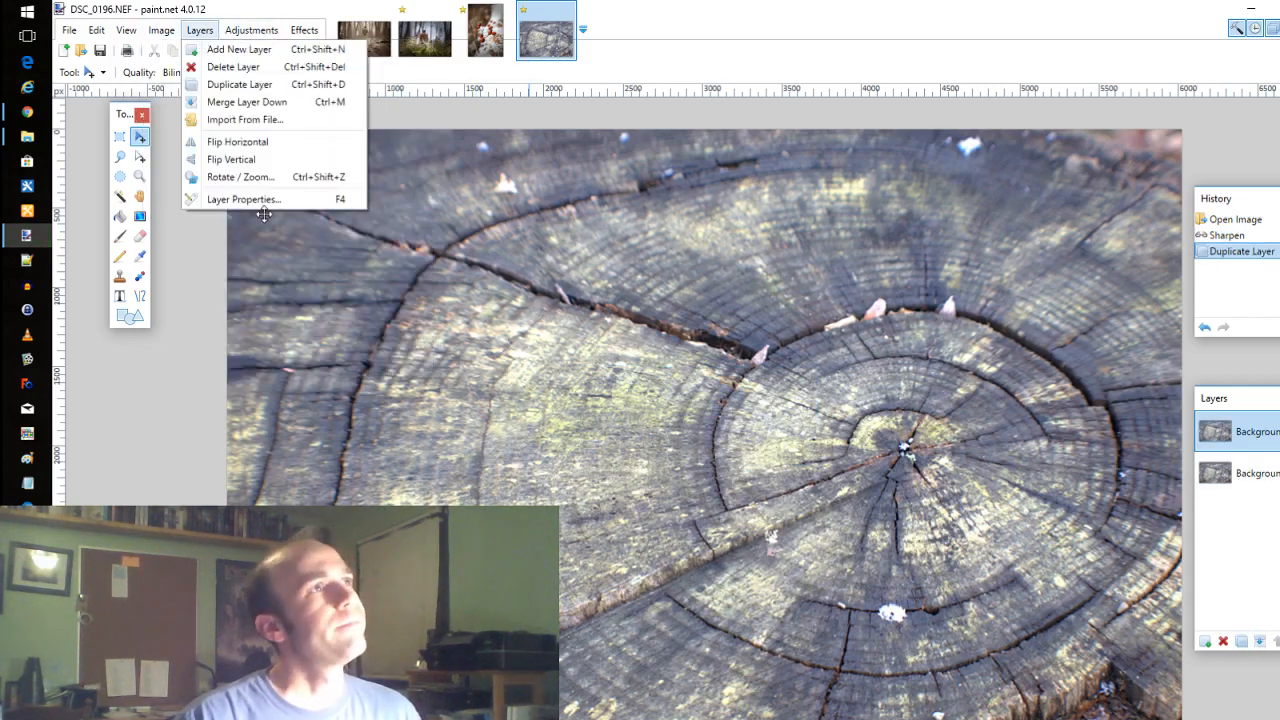
{"action": "left_click", "coordinate": [201, 34]}
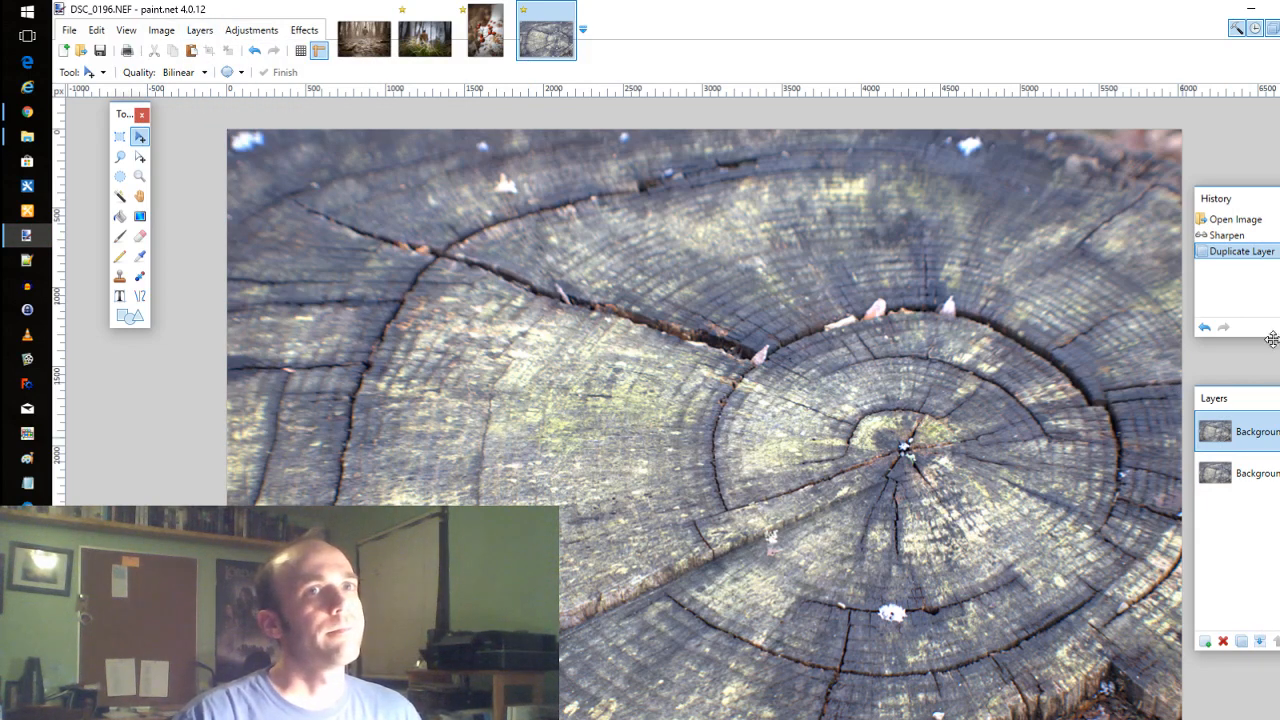
{"action": "left_click", "coordinate": [201, 34]}
{"action": "left_click", "coordinate": [256, 203]}
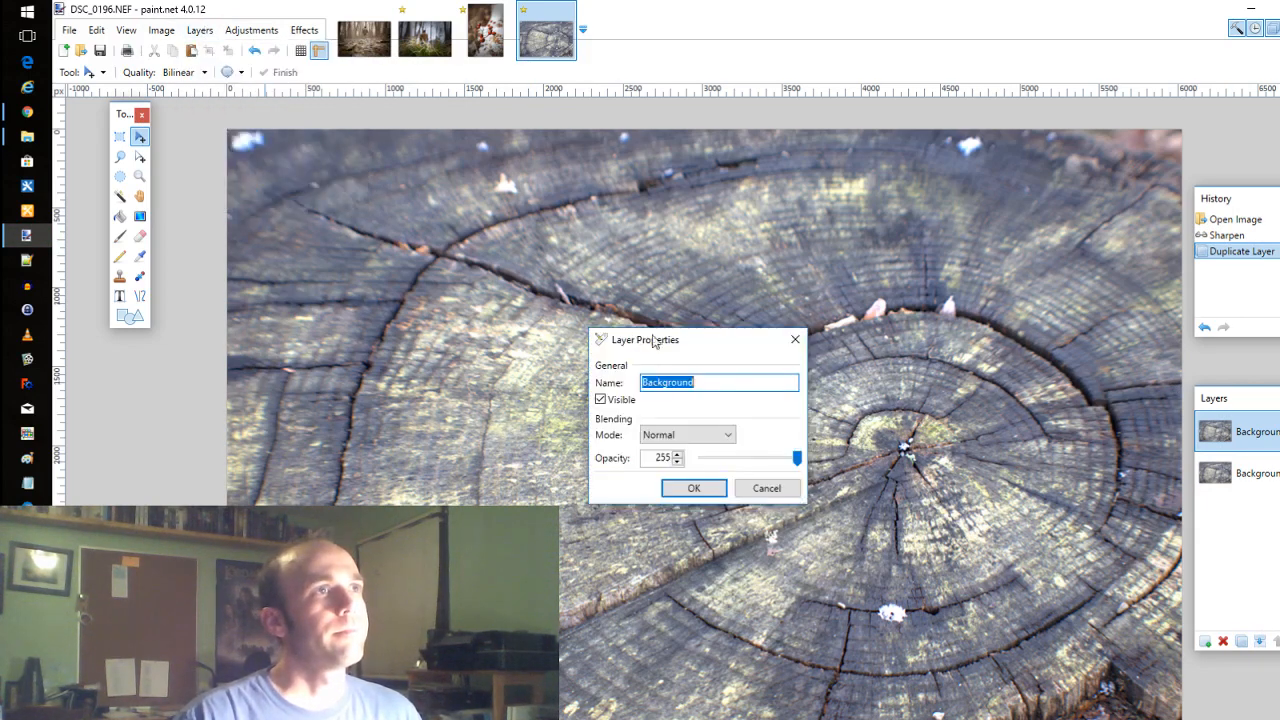
{"action": "left_click", "coordinate": [728, 436]}
{"action": "left_click", "coordinate": [700, 483]}
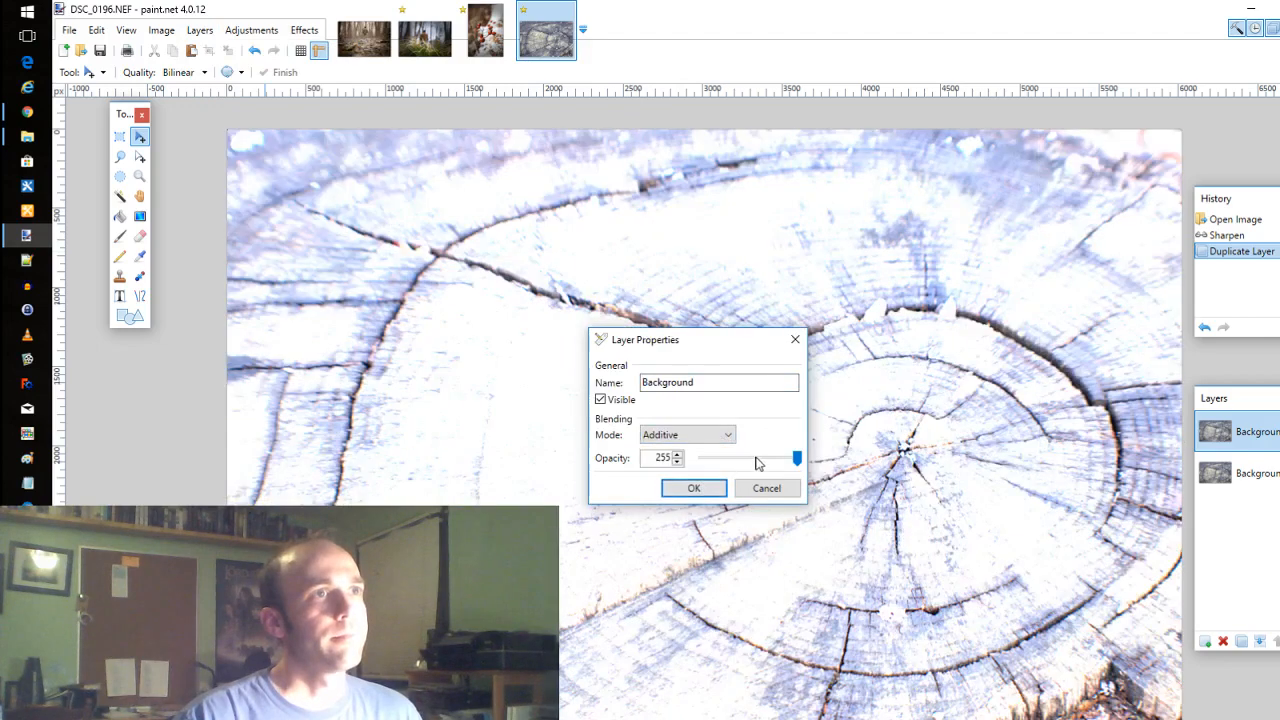
{"action": "left_click_drag", "start_coordinate": [757, 458], "coordinate": [727, 467]}
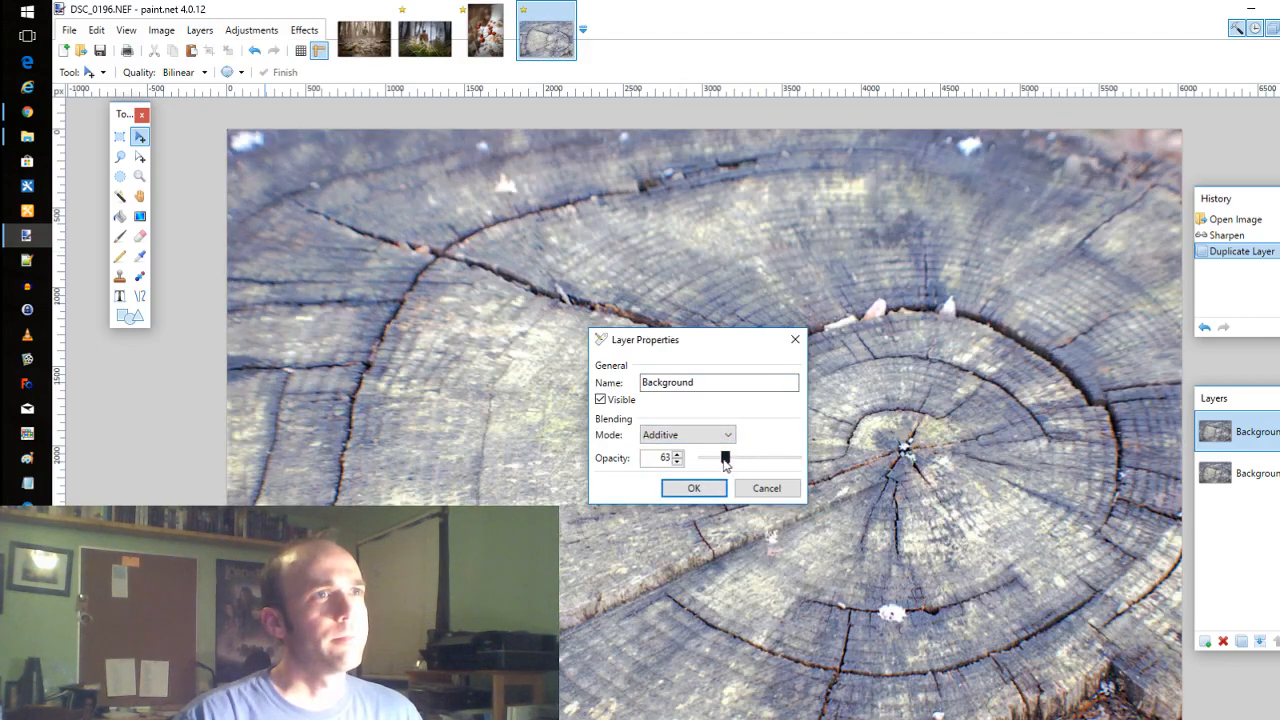
{"action": "left_click", "coordinate": [694, 488]}
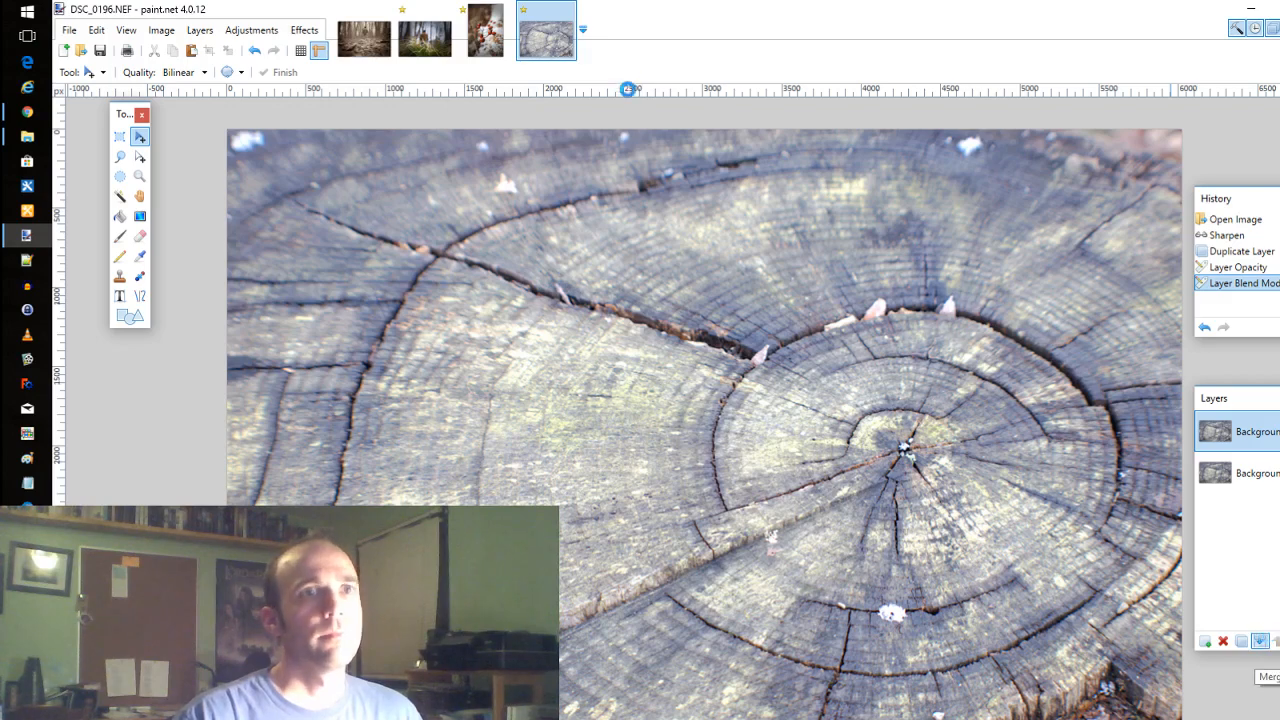
{"action": "left_click", "coordinate": [1260, 641]}
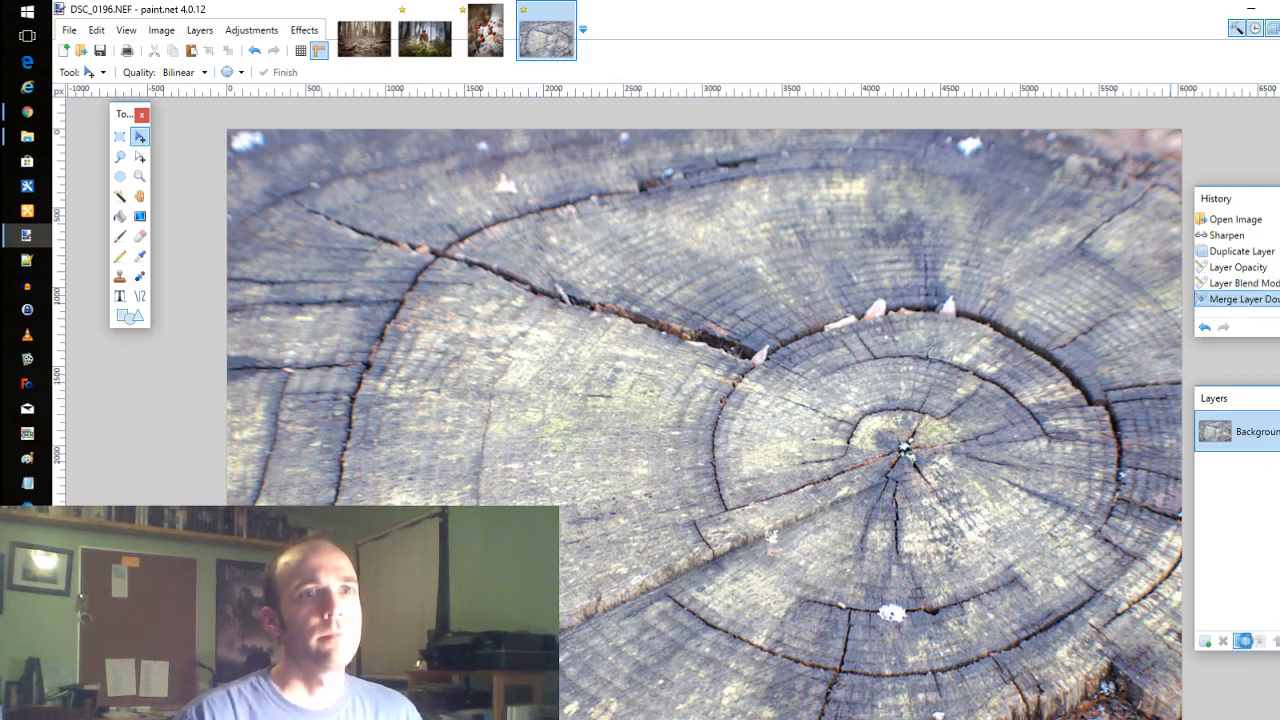
Deepen the stump photo's contrast by merging down a duplicate layer set to Color Burn blending at opacity 90.
{"action": "left_click", "coordinate": [1243, 641]}
{"action": "left_click", "coordinate": [200, 30]}
{"action": "left_click", "coordinate": [245, 200]}
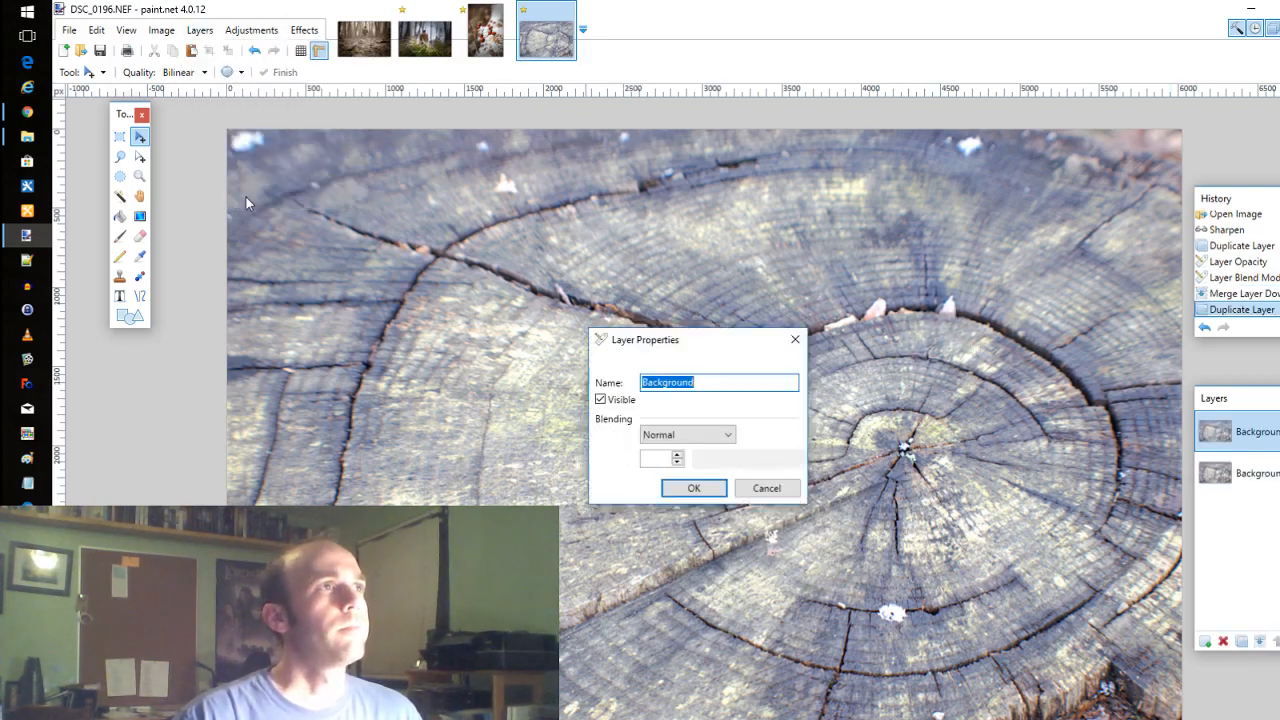
{"action": "left_click", "coordinate": [728, 434]}
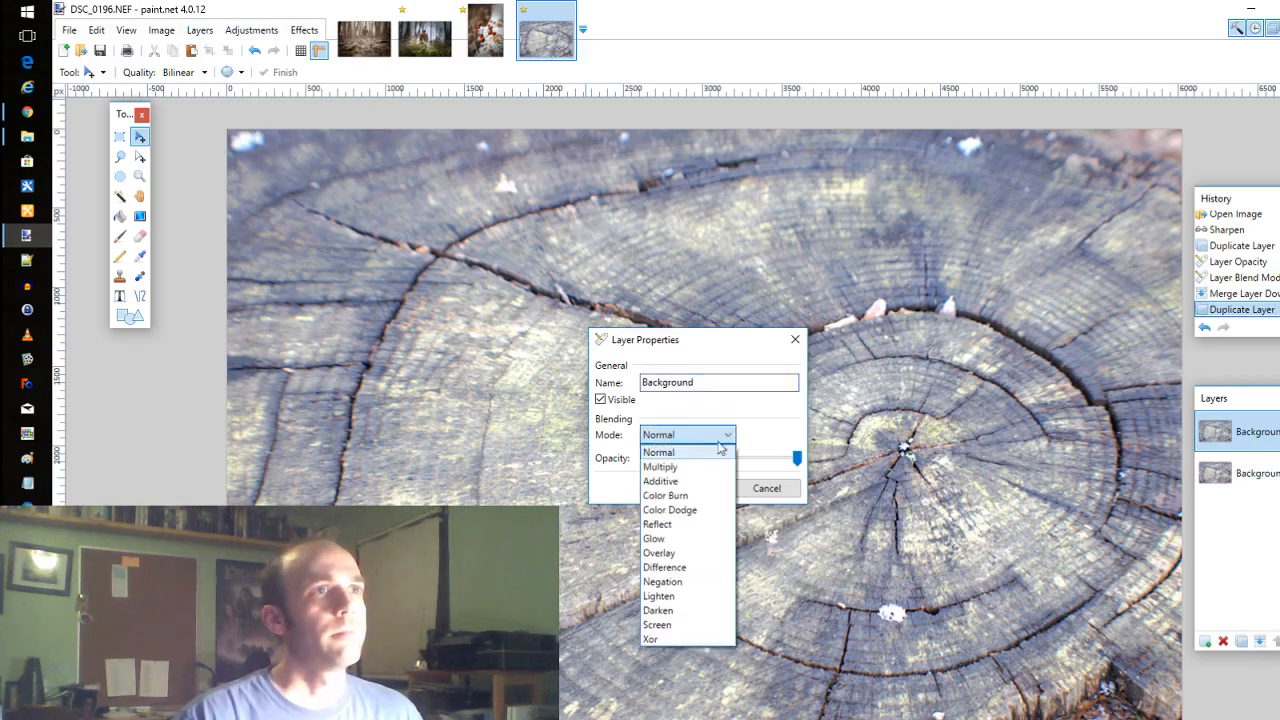
{"action": "left_click", "coordinate": [687, 497]}
{"action": "left_click_drag", "start_coordinate": [796, 458], "coordinate": [742, 467]}
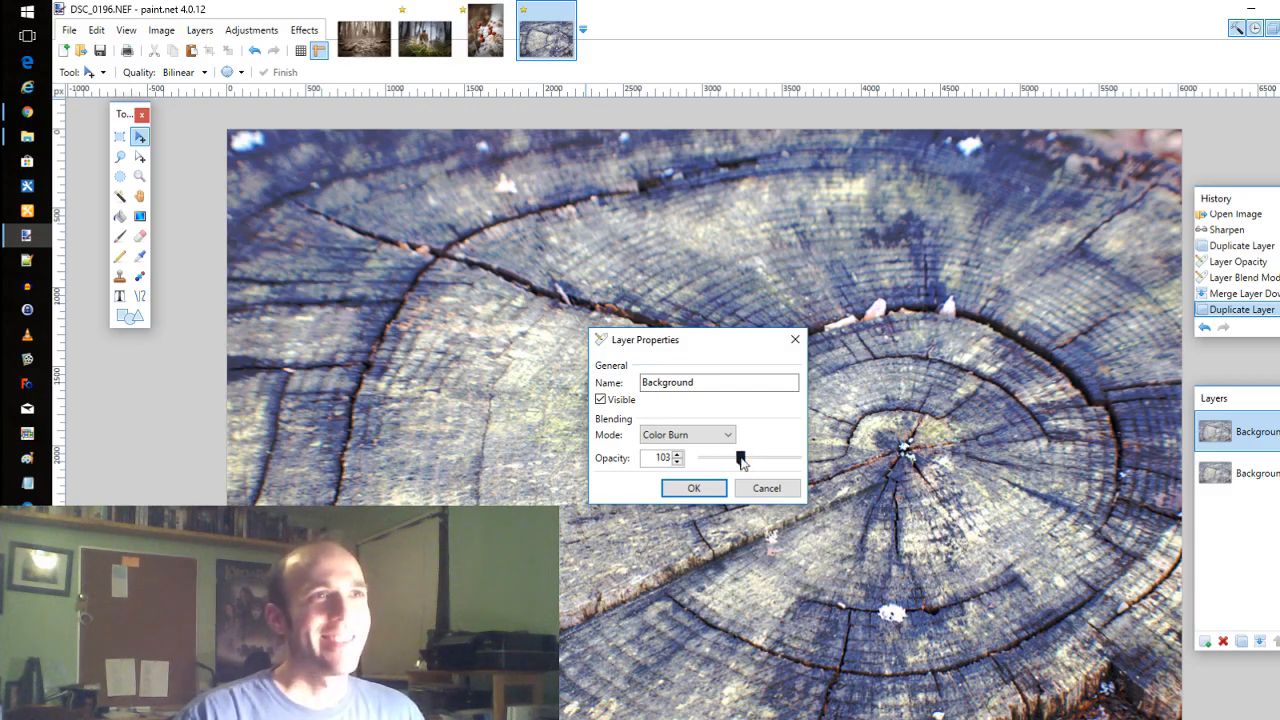
{"action": "left_click_drag", "start_coordinate": [742, 466], "coordinate": [735, 463]}
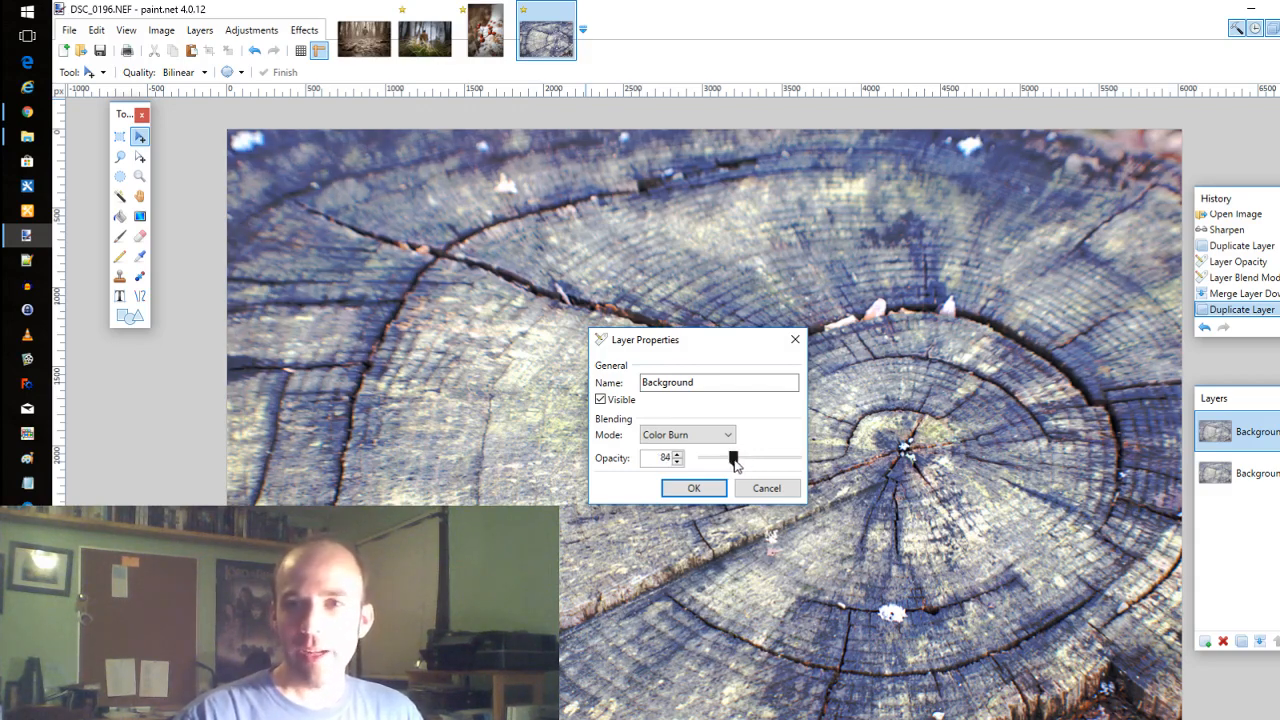
{"action": "left_click_drag", "start_coordinate": [735, 463], "coordinate": [733, 465]}
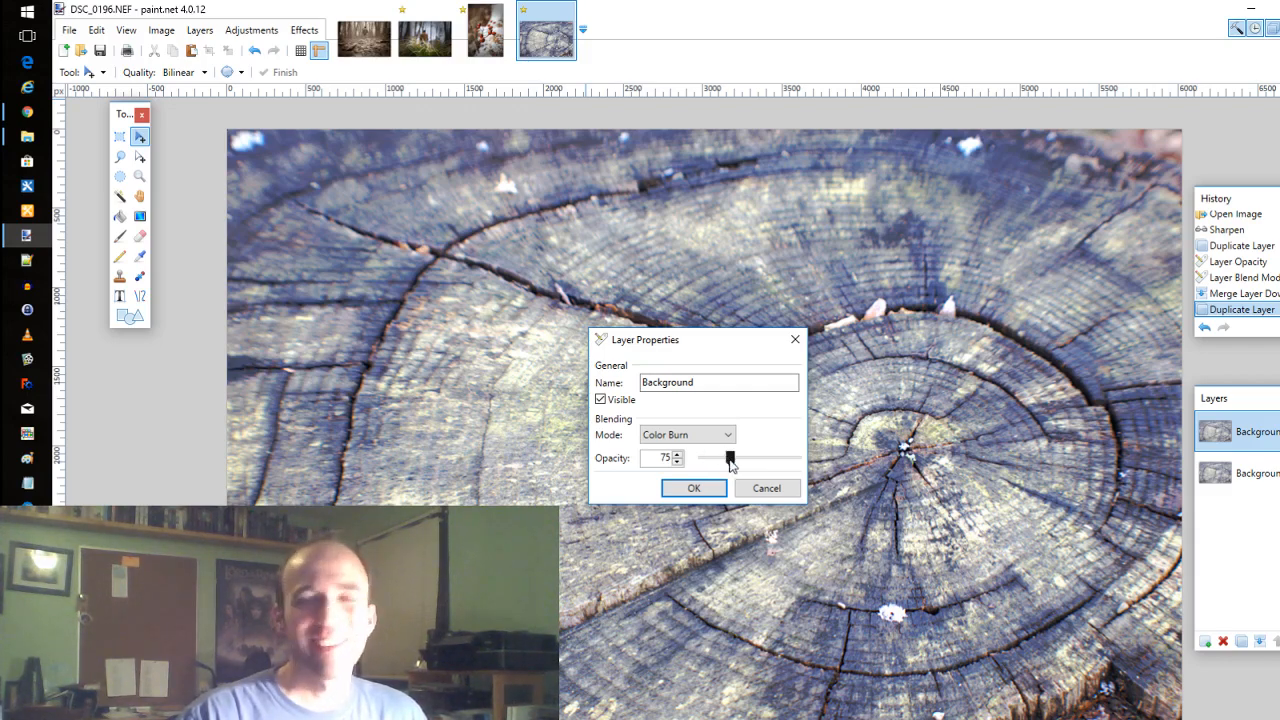
{"action": "left_click_drag", "start_coordinate": [730, 462], "coordinate": [720, 462]}
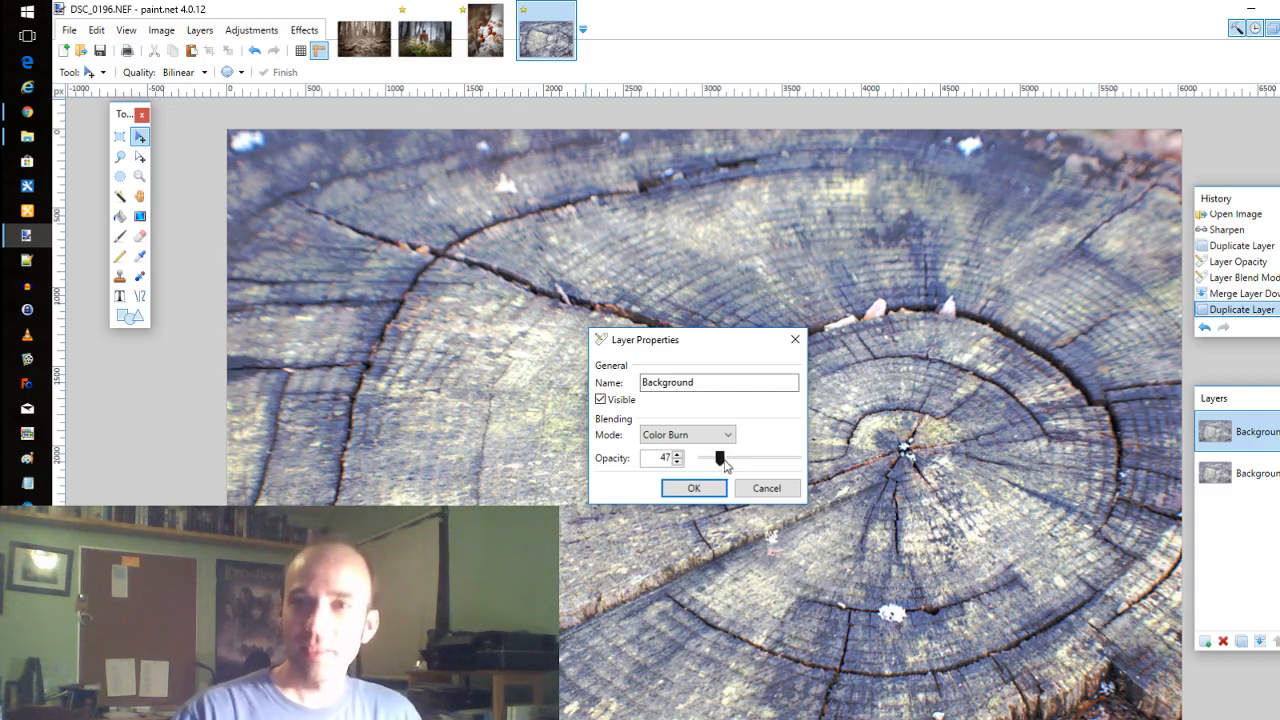
{"action": "left_click_drag", "start_coordinate": [723, 458], "coordinate": [737, 465]}
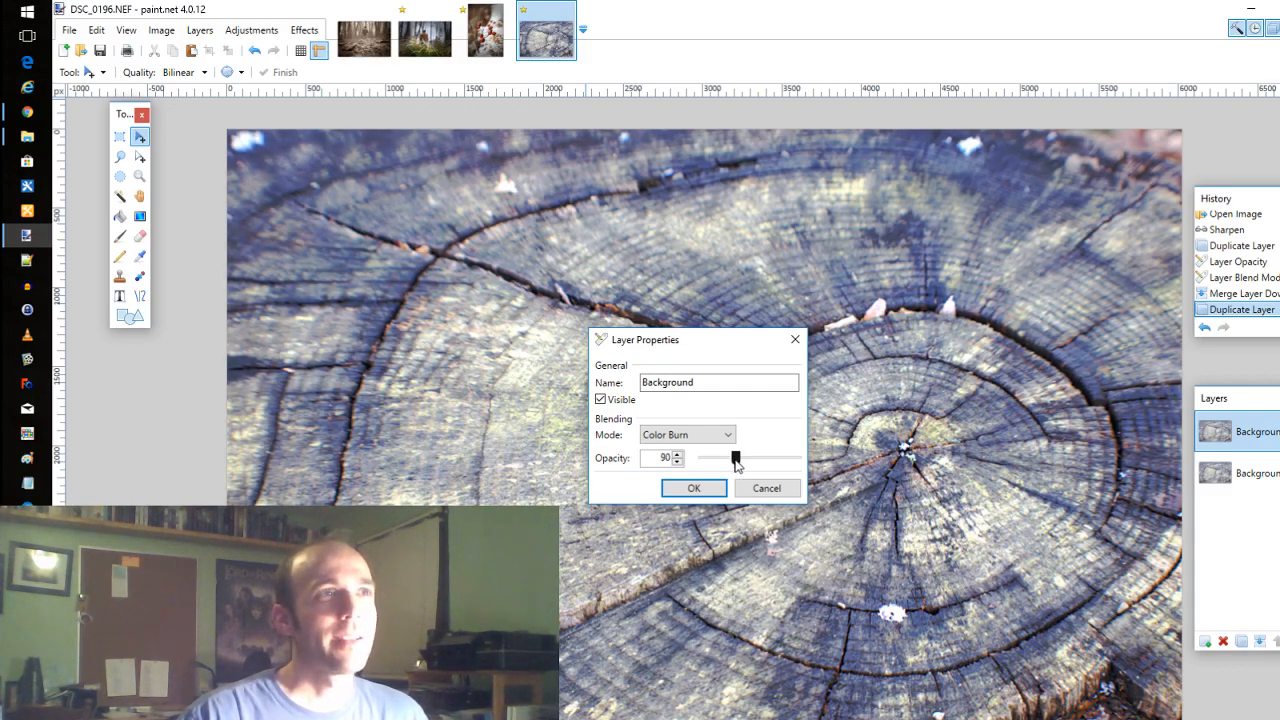
{"action": "left_click", "coordinate": [700, 489]}
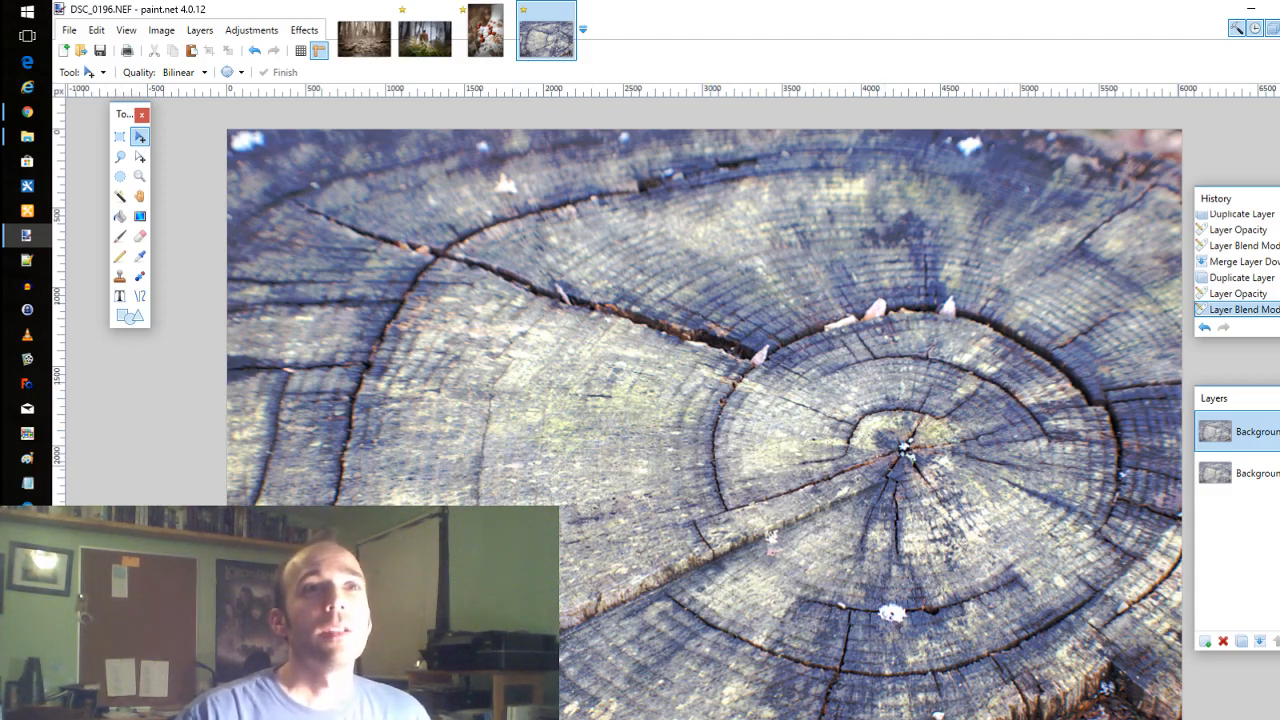
{"action": "left_click", "coordinate": [1260, 642]}
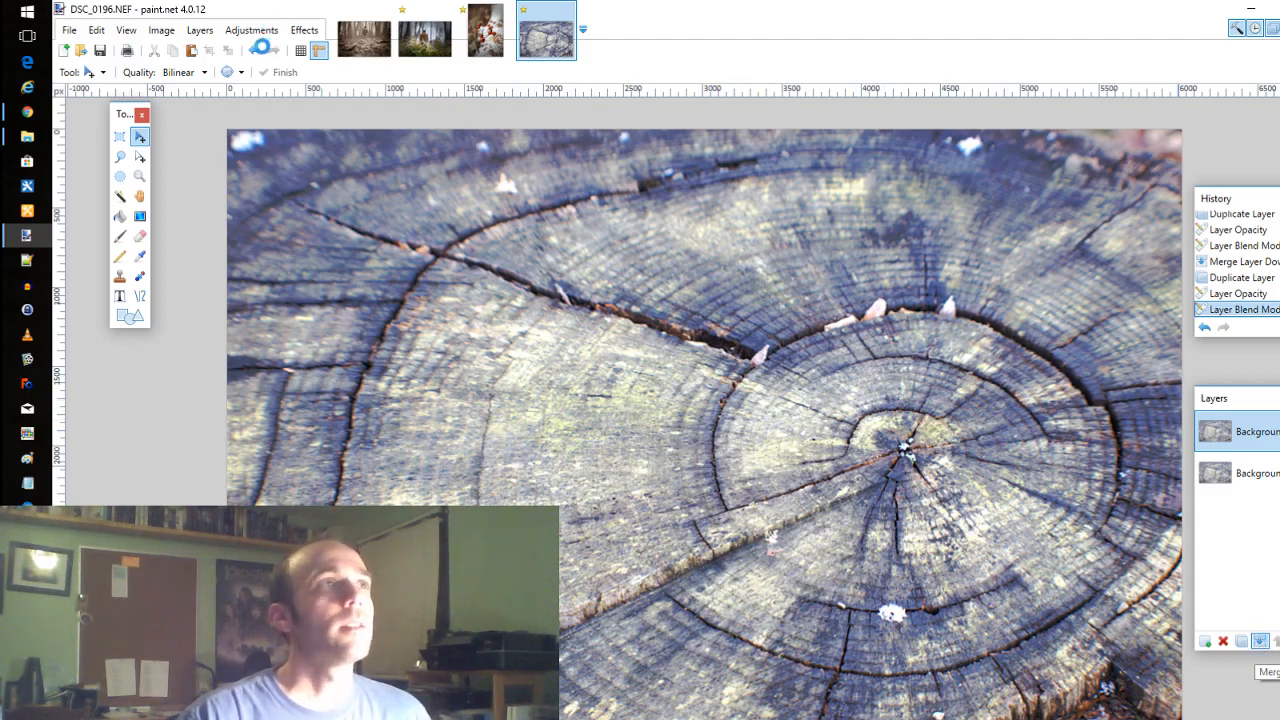
Apply a Vibrance adjustment to the stump photo with the amount set to 125.
{"action": "left_click", "coordinate": [252, 31]}
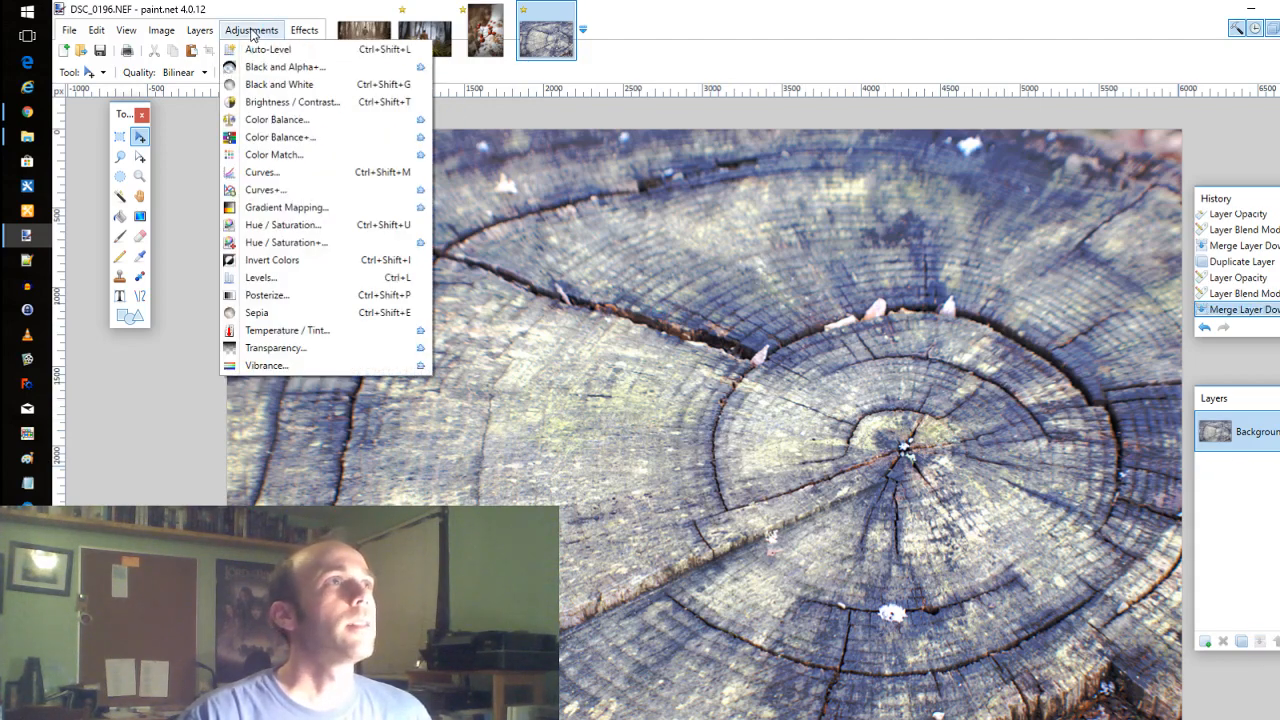
{"action": "left_click", "coordinate": [296, 366]}
{"action": "left_click_drag", "start_coordinate": [686, 418], "coordinate": [679, 420]}
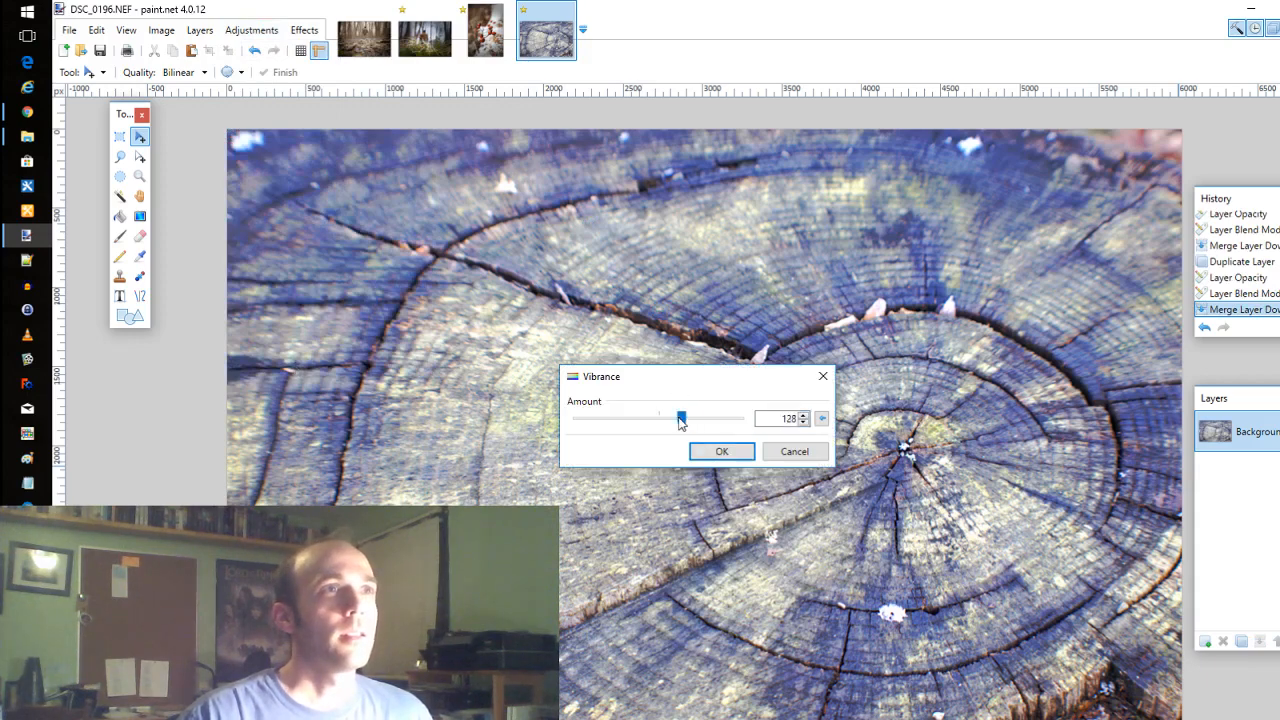
{"action": "left_click", "coordinate": [721, 451]}
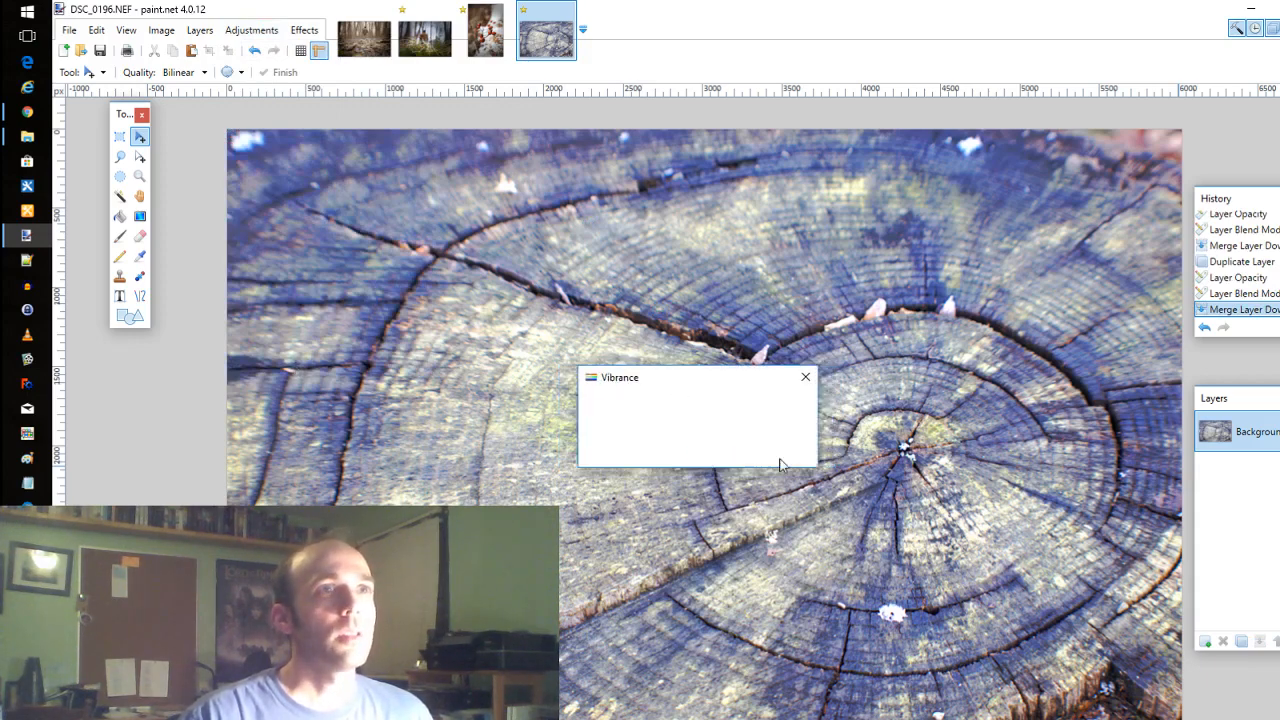
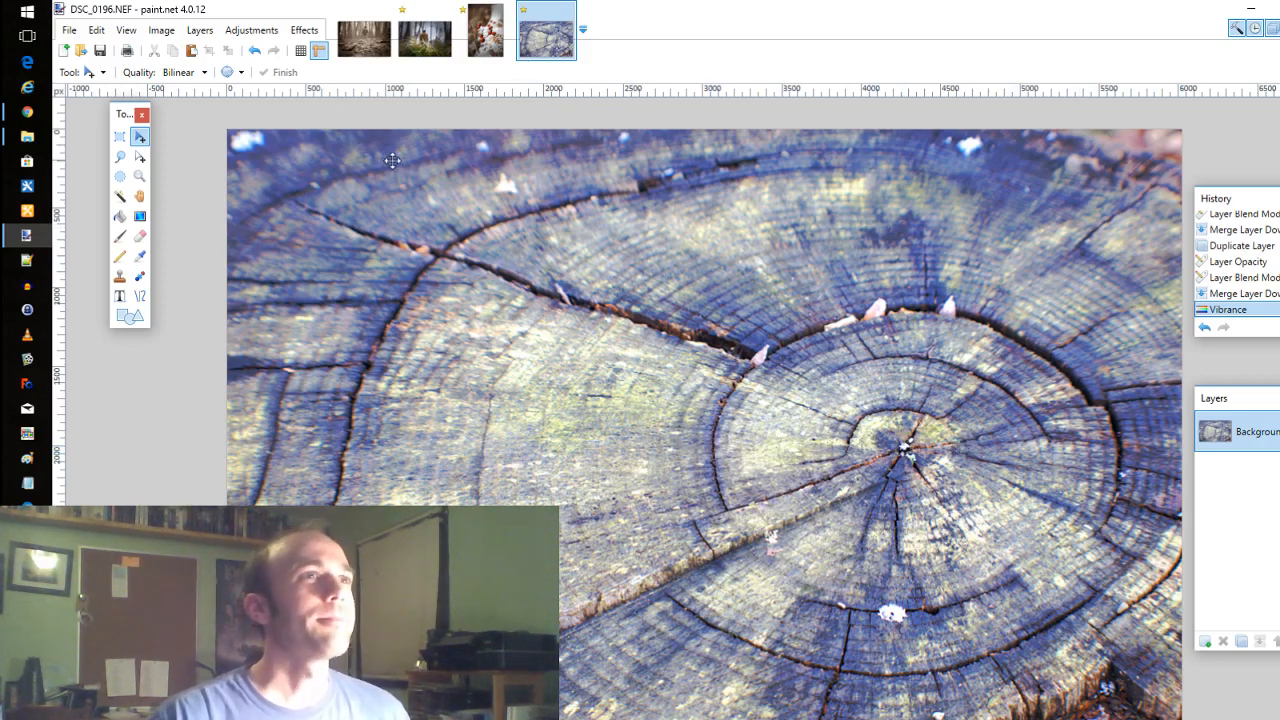
{"action": "left_click", "coordinate": [302, 31]}
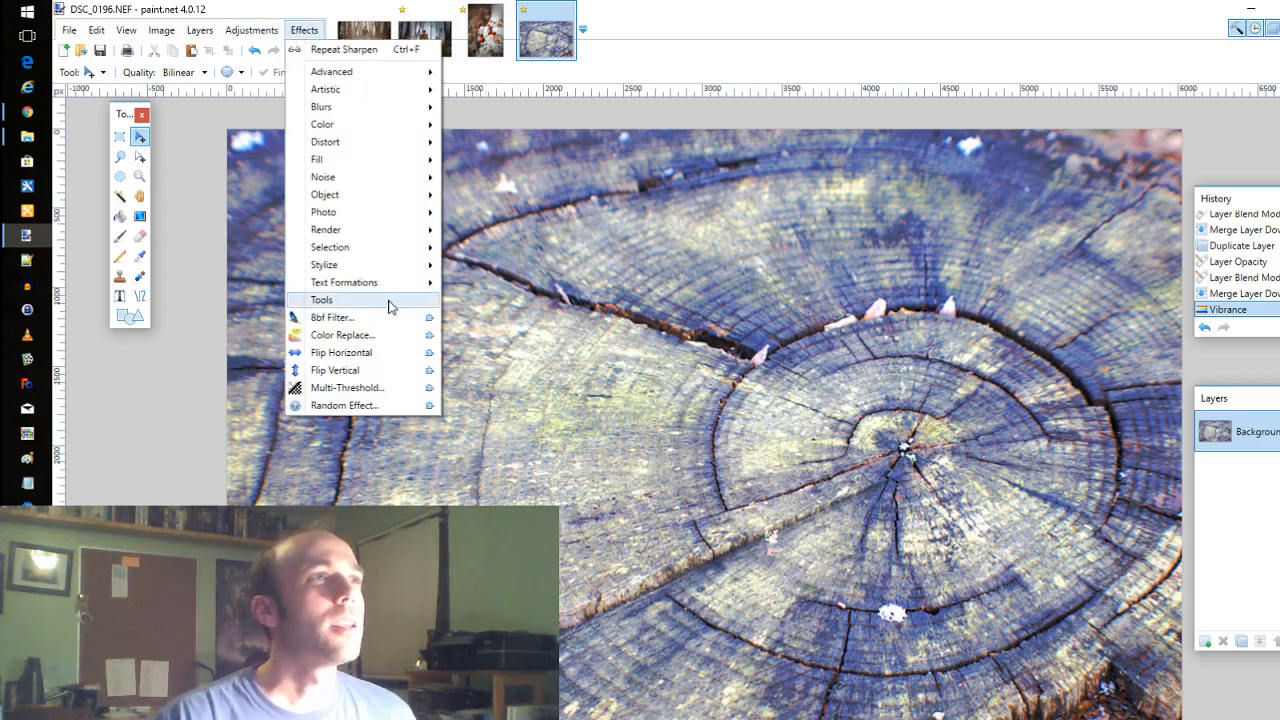
{"action": "mouse_move", "coordinate": [258, 34]}
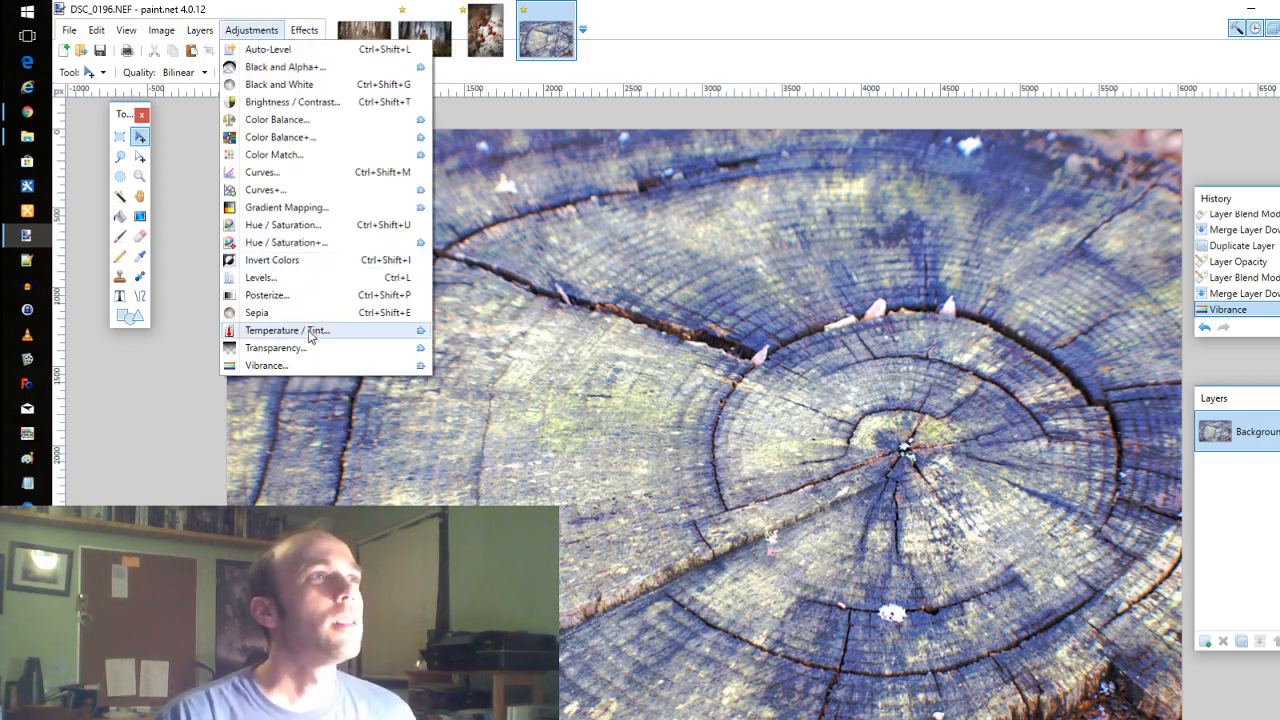
{"action": "left_click", "coordinate": [304, 370]}
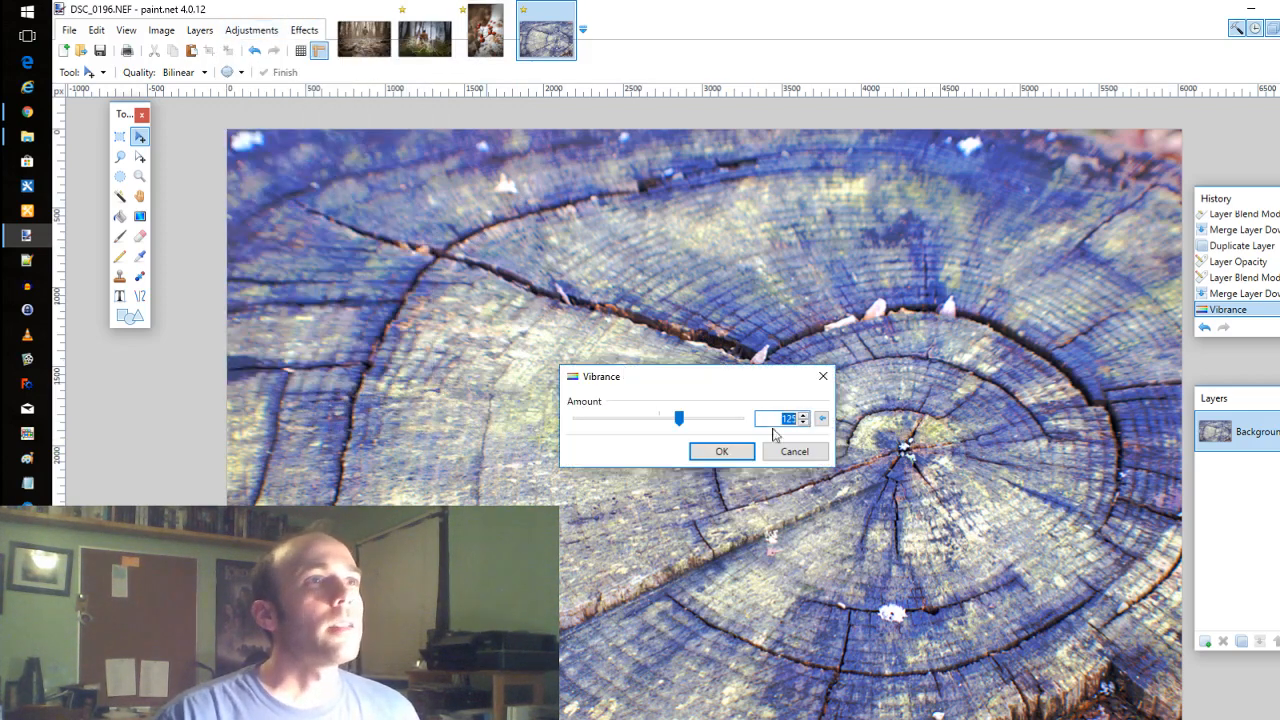
{"action": "left_click", "coordinate": [795, 452]}
Apply the Vignette EH photo effect with offset 0.35 and 0.10, radius 0.66 and density 0.81.
{"action": "left_click", "coordinate": [309, 31]}
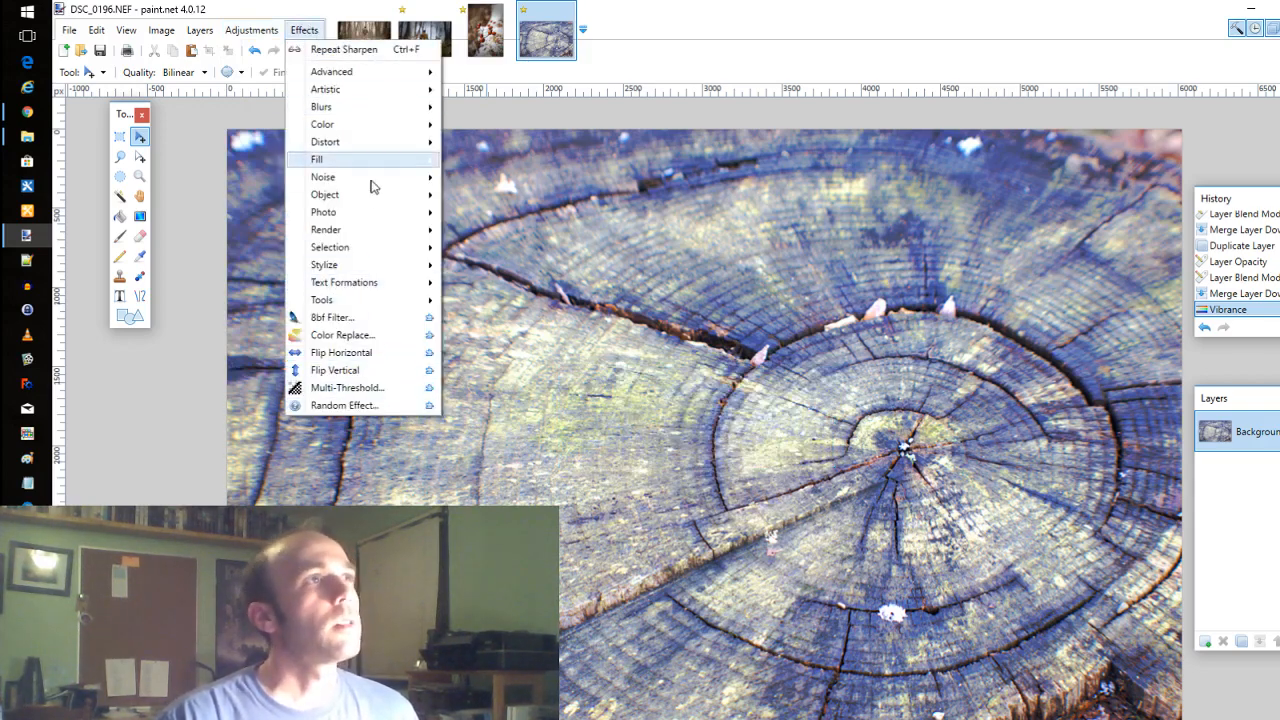
{"action": "mouse_move", "coordinate": [372, 220]}
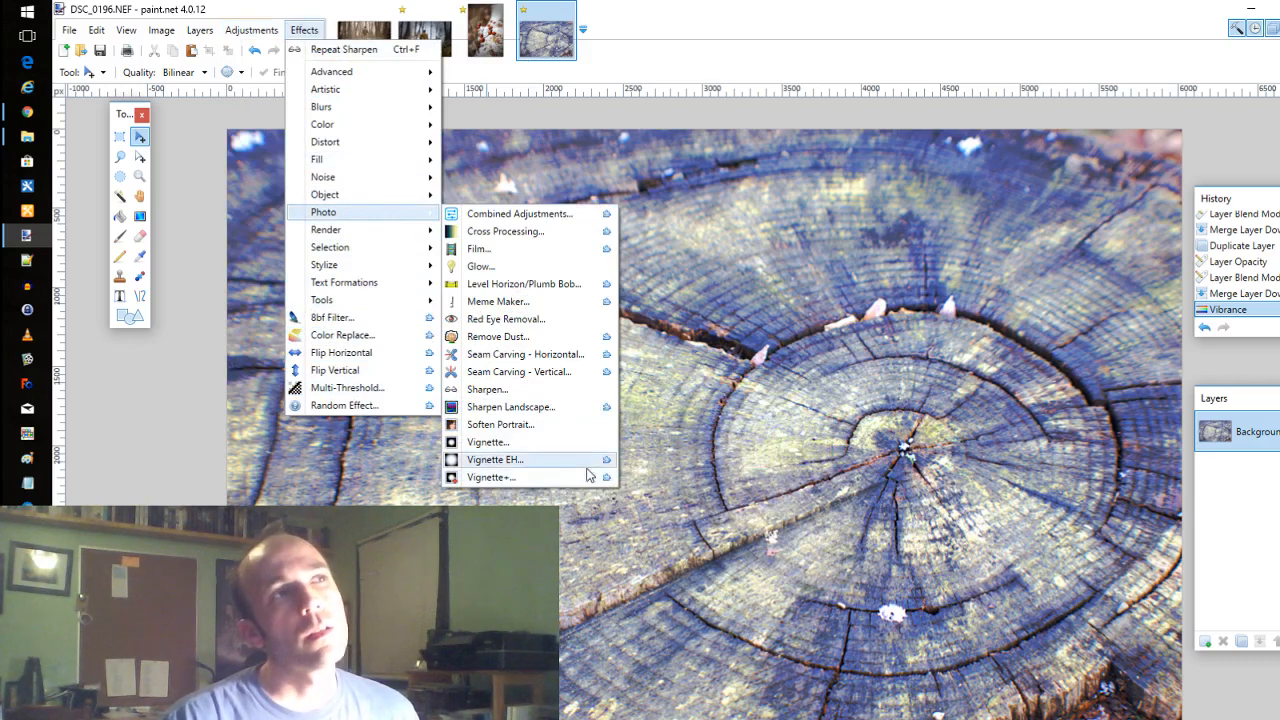
{"action": "left_click", "coordinate": [495, 459]}
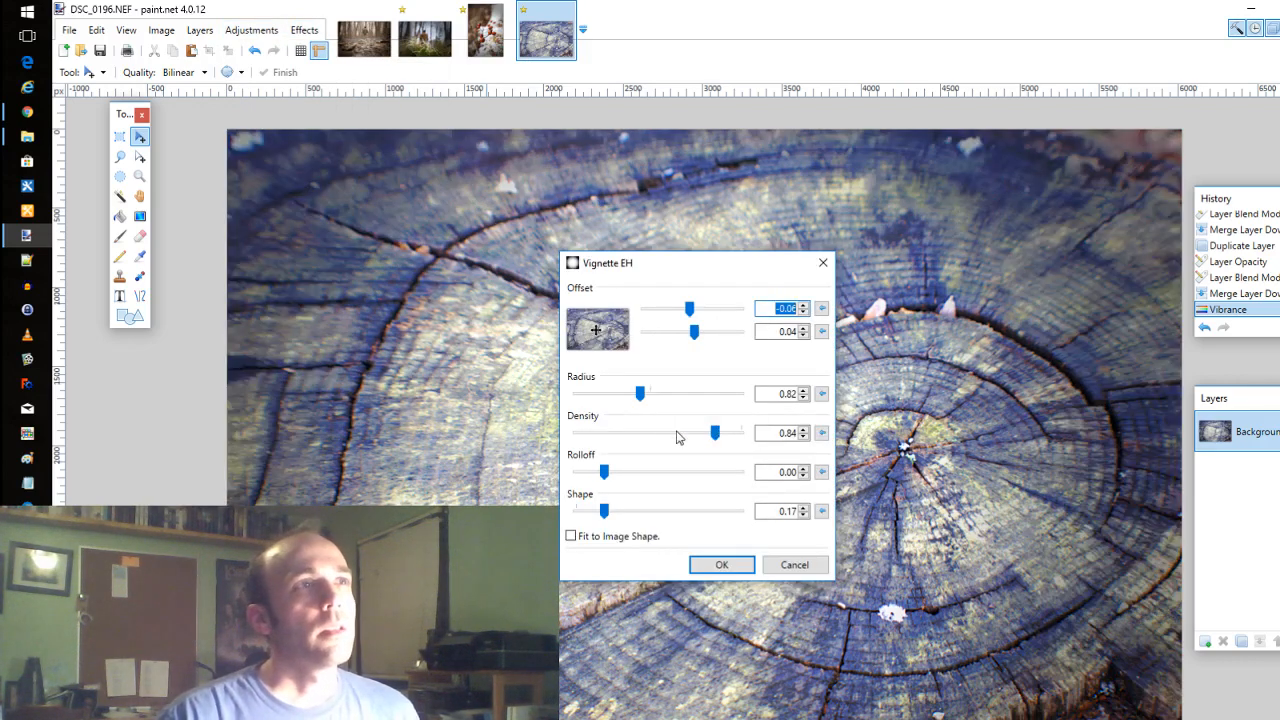
{"action": "left_click_drag", "start_coordinate": [714, 433], "coordinate": [711, 437]}
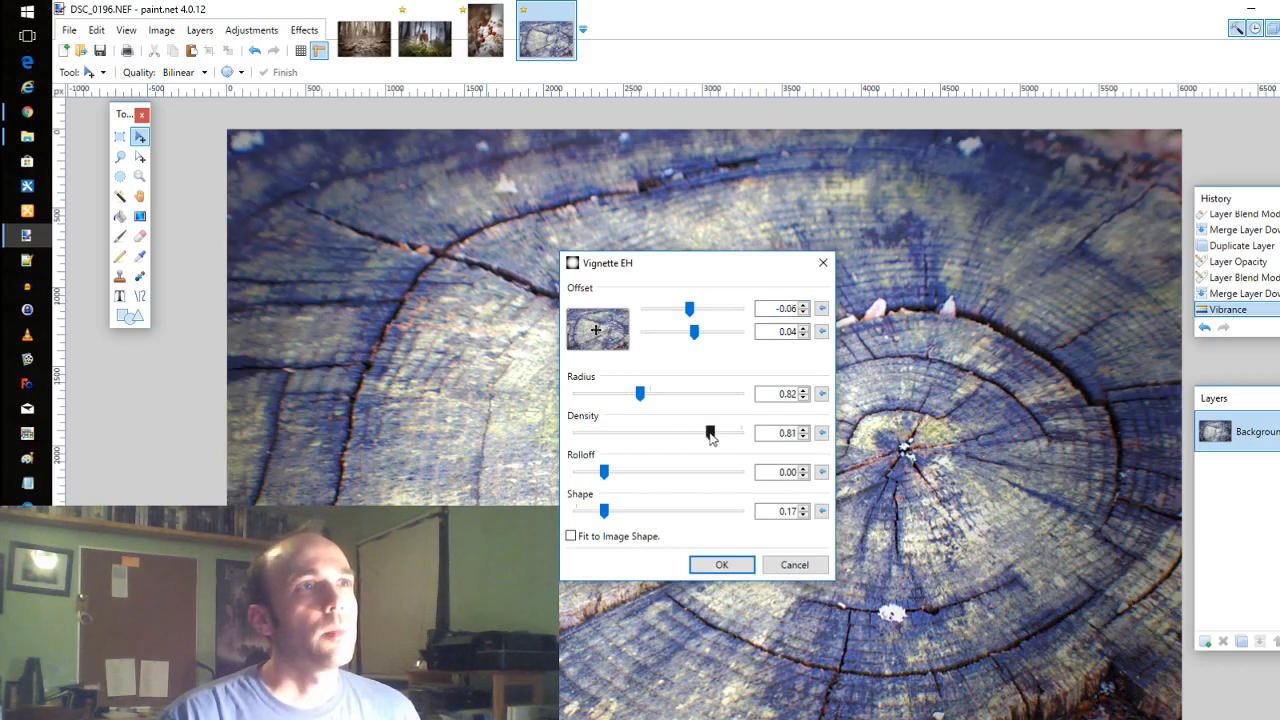
{"action": "left_click_drag", "start_coordinate": [596, 330], "coordinate": [607, 335]}
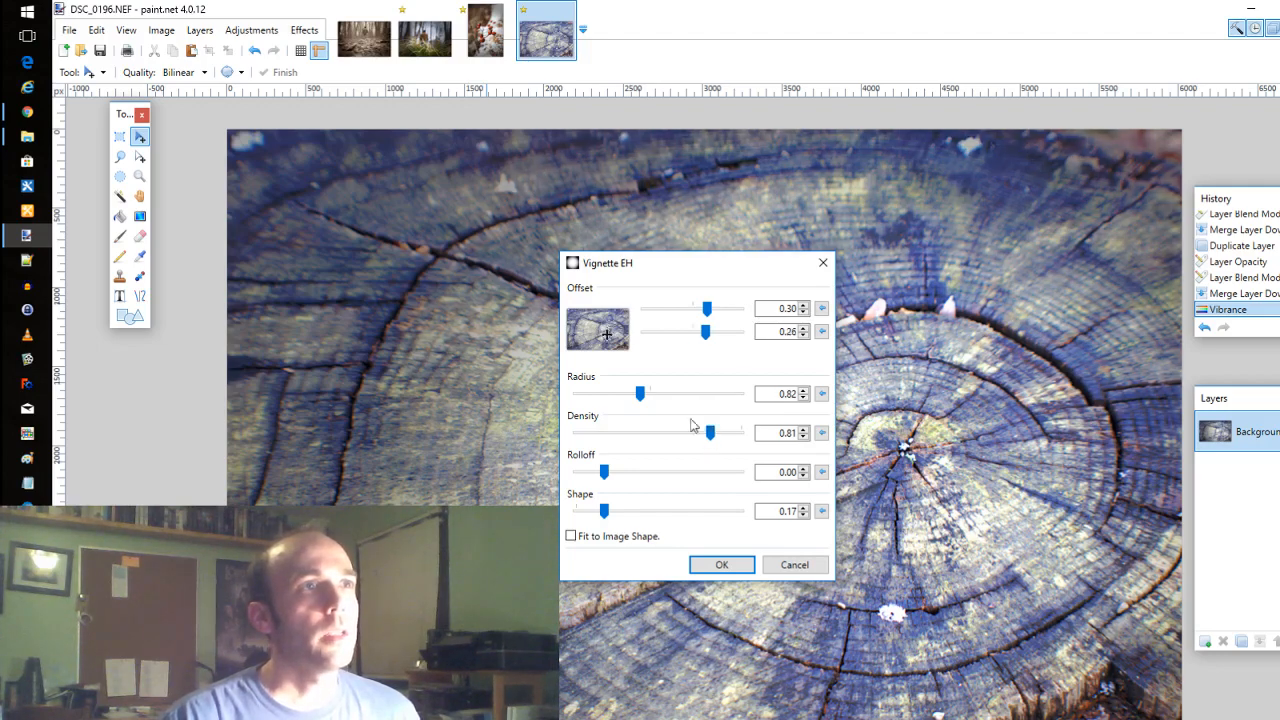
{"action": "left_click_drag", "start_coordinate": [639, 394], "coordinate": [633, 394]}
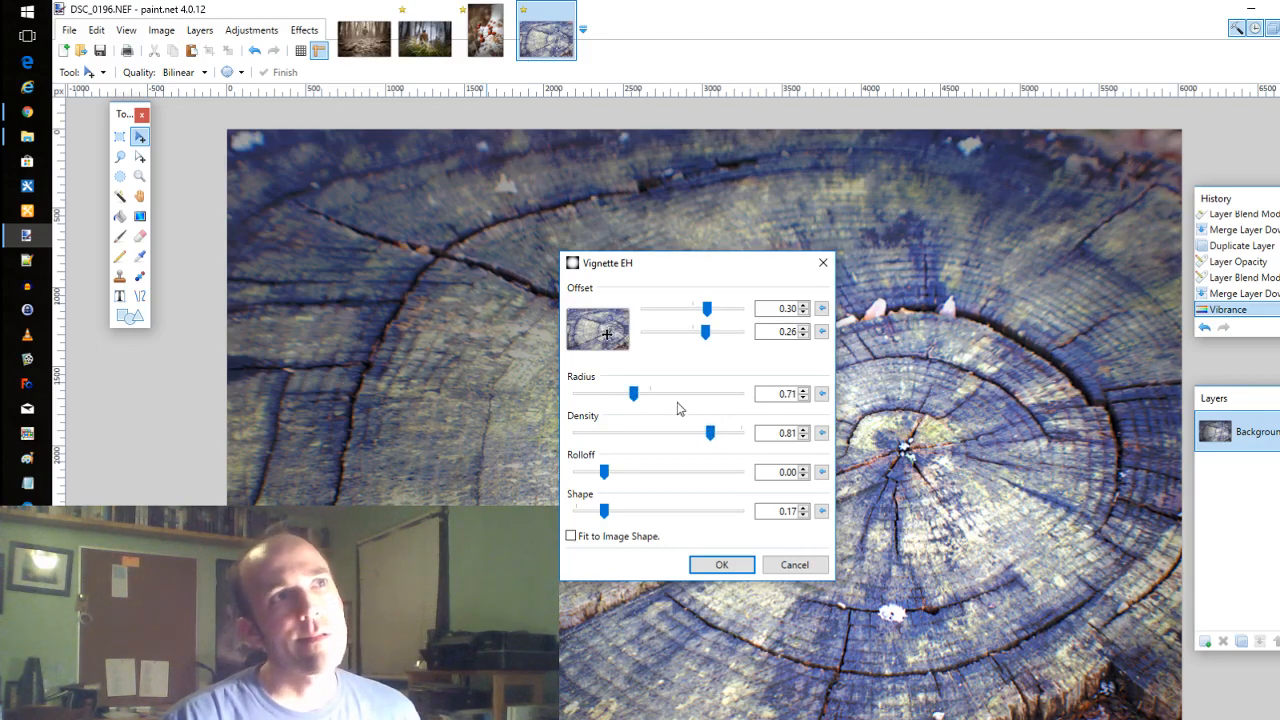
{"action": "left_click_drag", "start_coordinate": [603, 333], "coordinate": [608, 333]}
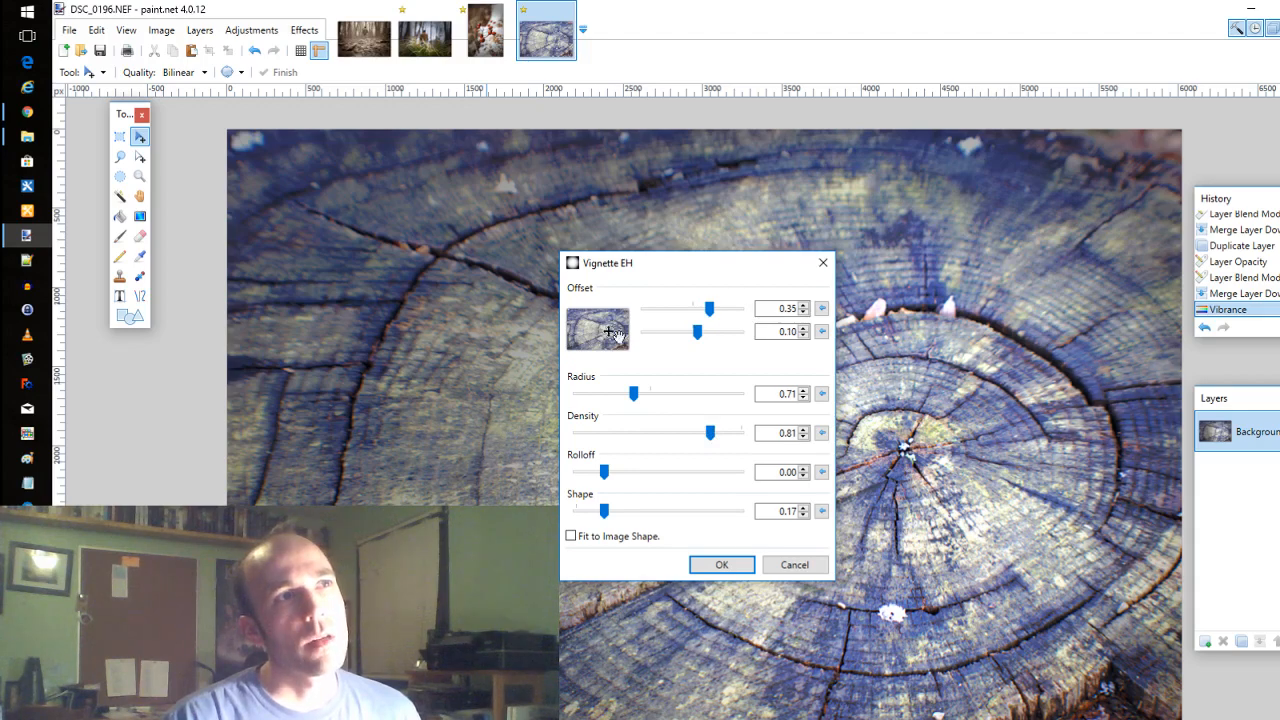
{"action": "left_click_drag", "start_coordinate": [634, 393], "coordinate": [630, 402]}
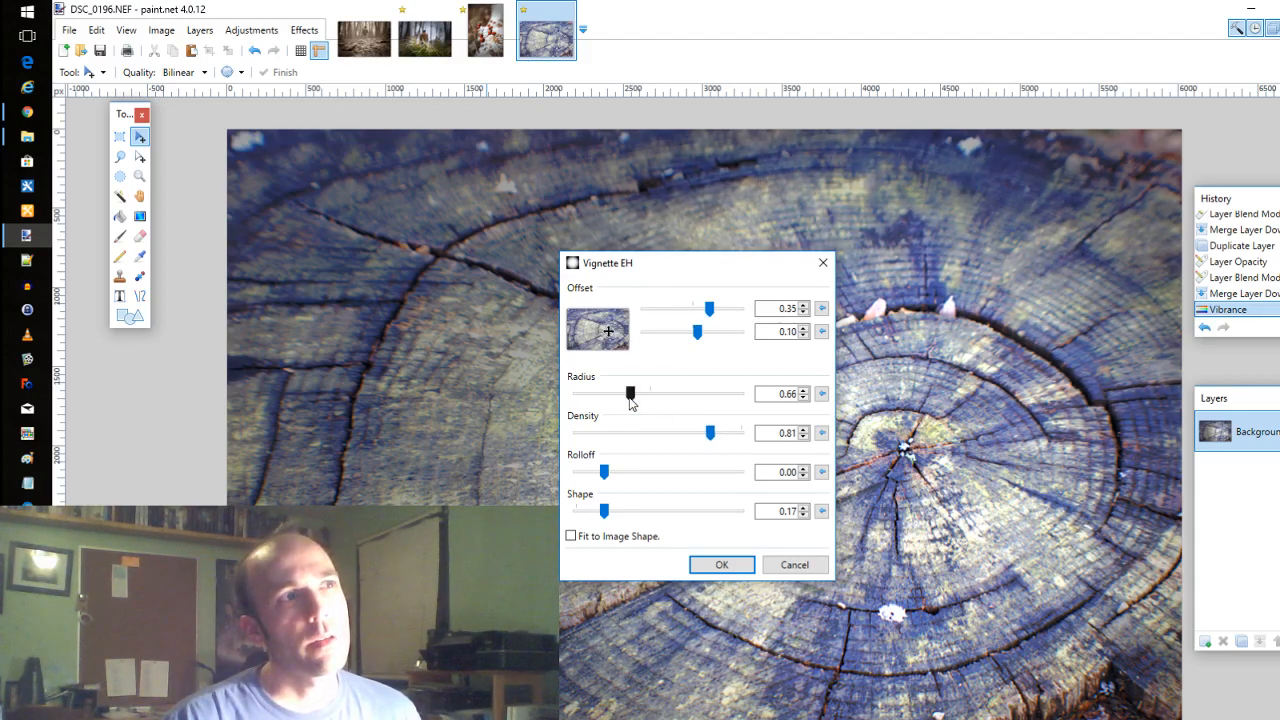
{"action": "left_click_drag", "start_coordinate": [675, 270], "coordinate": [531, 337]}
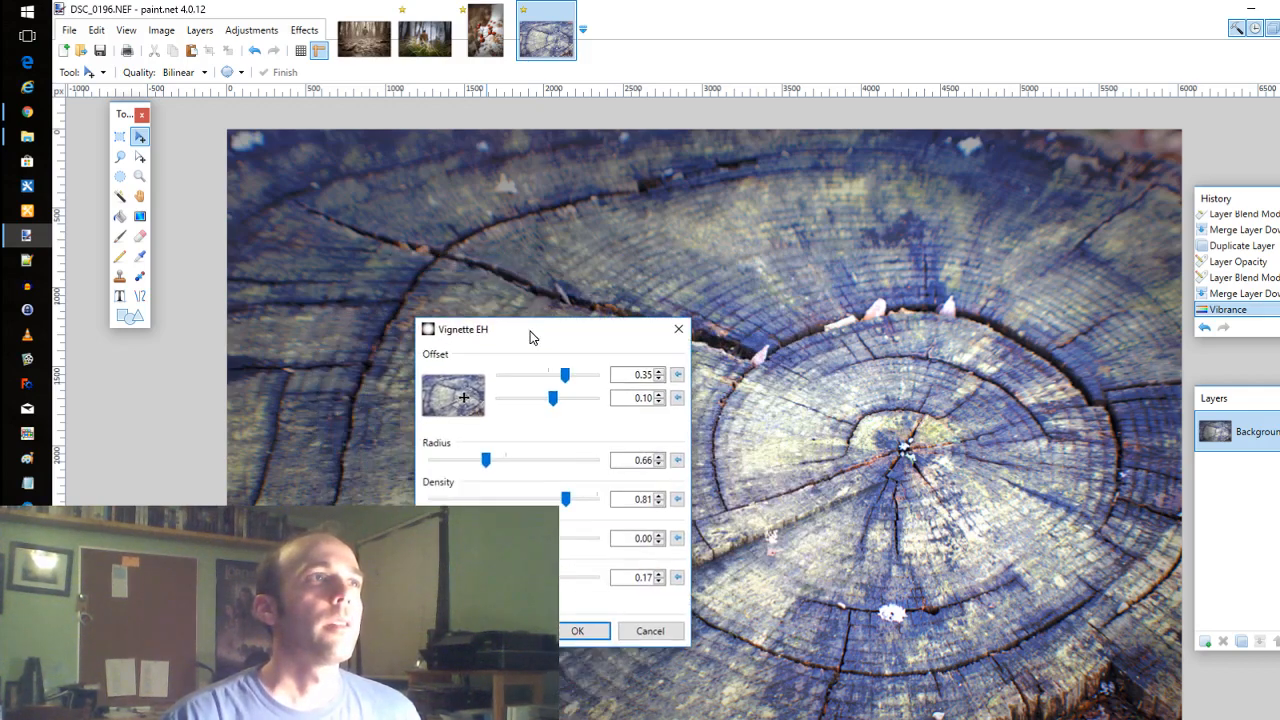
{"action": "left_click", "coordinate": [588, 632]}
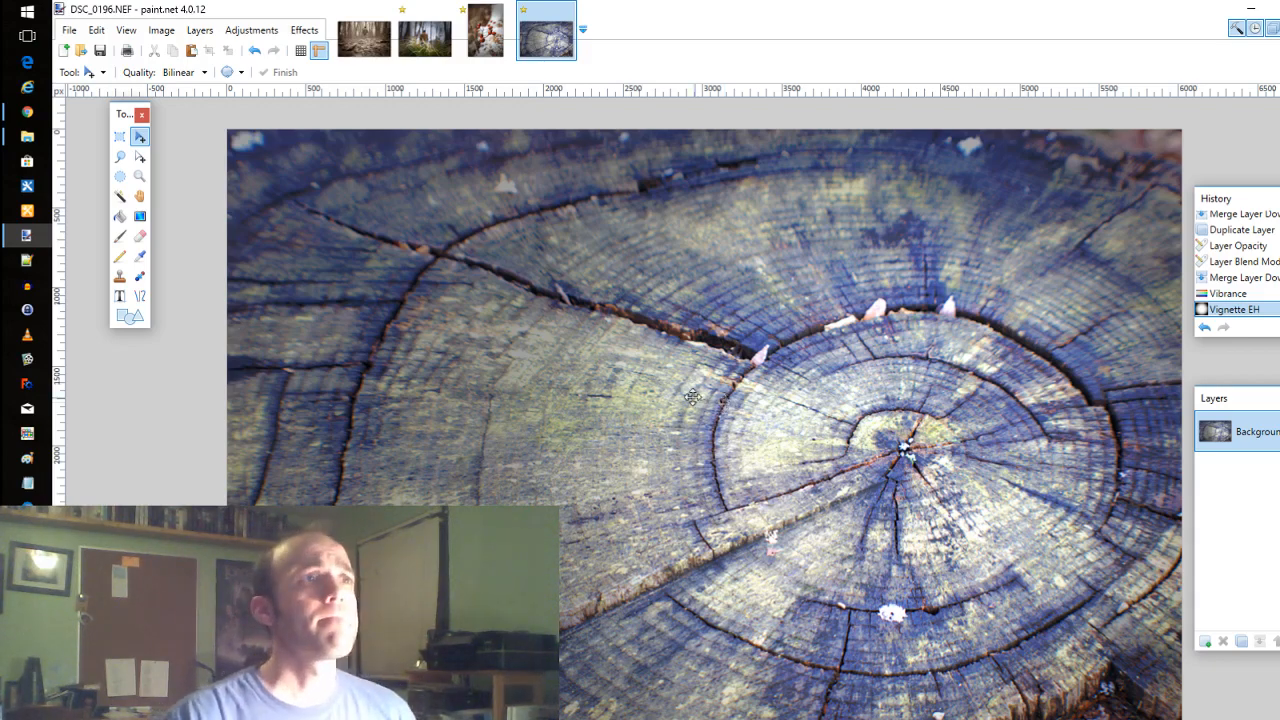
Save the stump photo as STUMP_1.jpg in the FINISHED folder as a JPEG at quality 100.
{"action": "left_click", "coordinate": [69, 30]}
{"action": "left_click", "coordinate": [117, 159]}
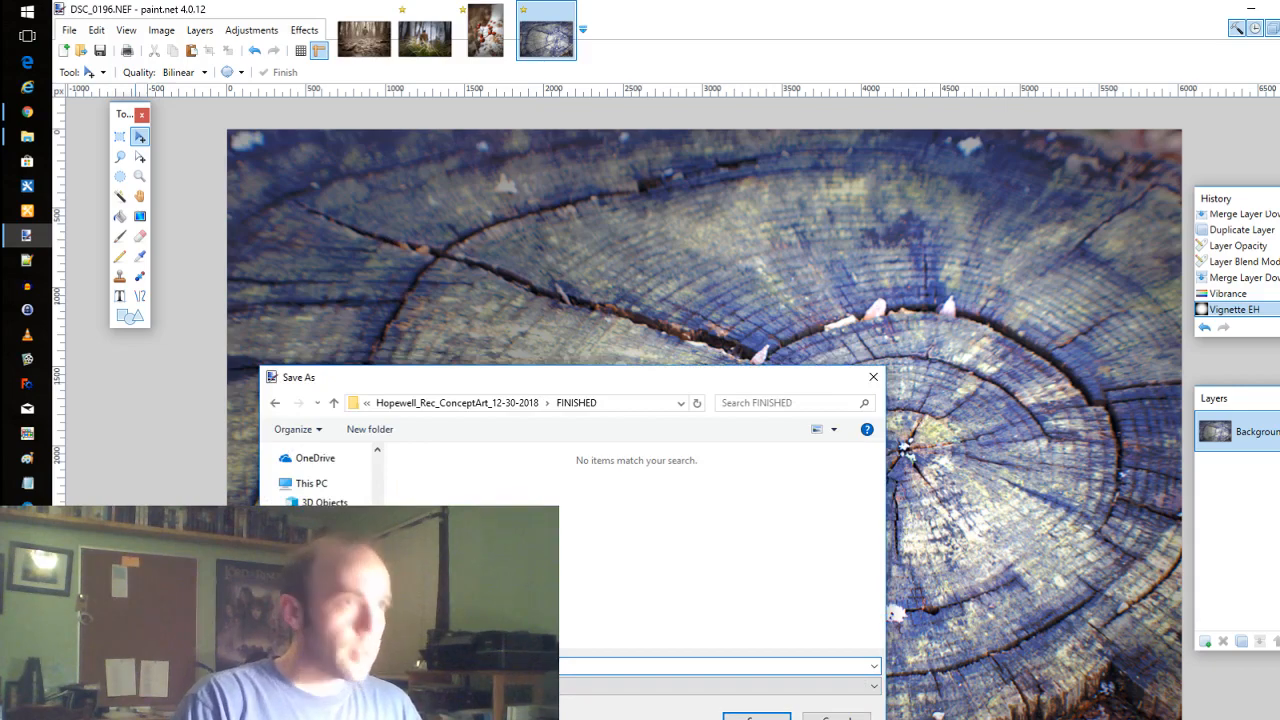
{"action": "key", "text": "Tab"}
{"action": "key", "text": "j"}
{"action": "key", "text": "Return"}
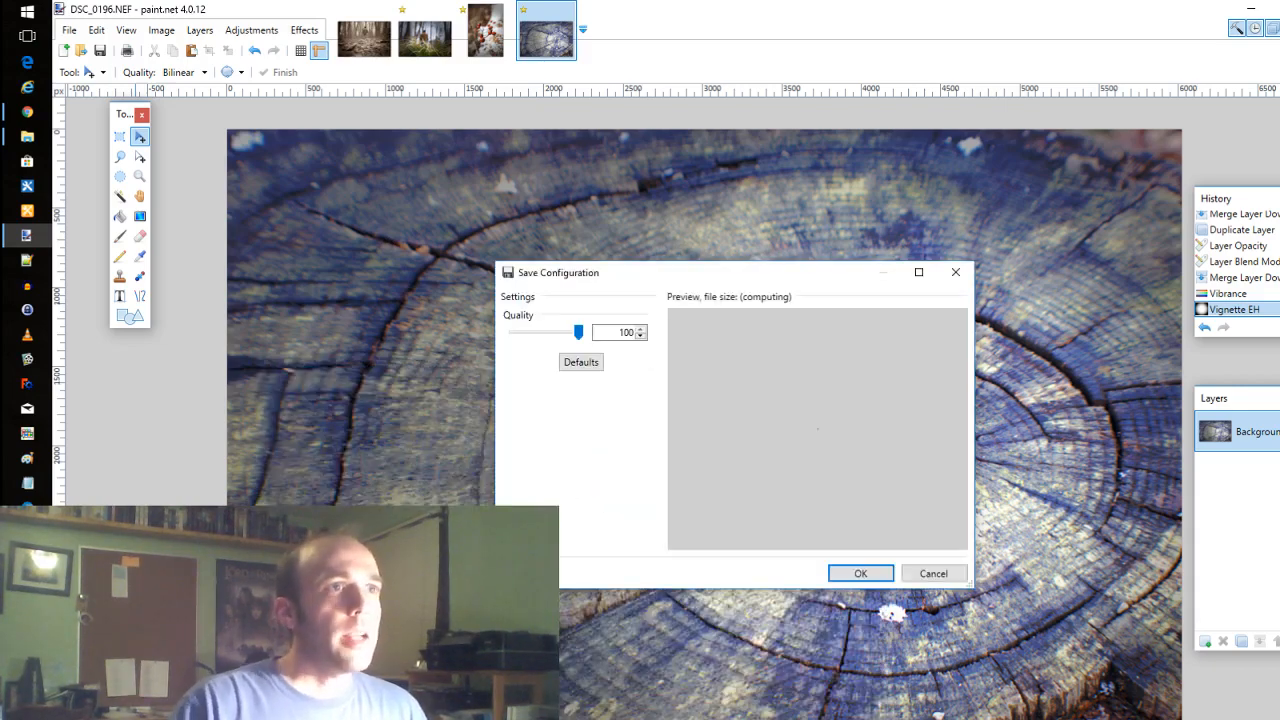
{"action": "left_click", "coordinate": [862, 572]}
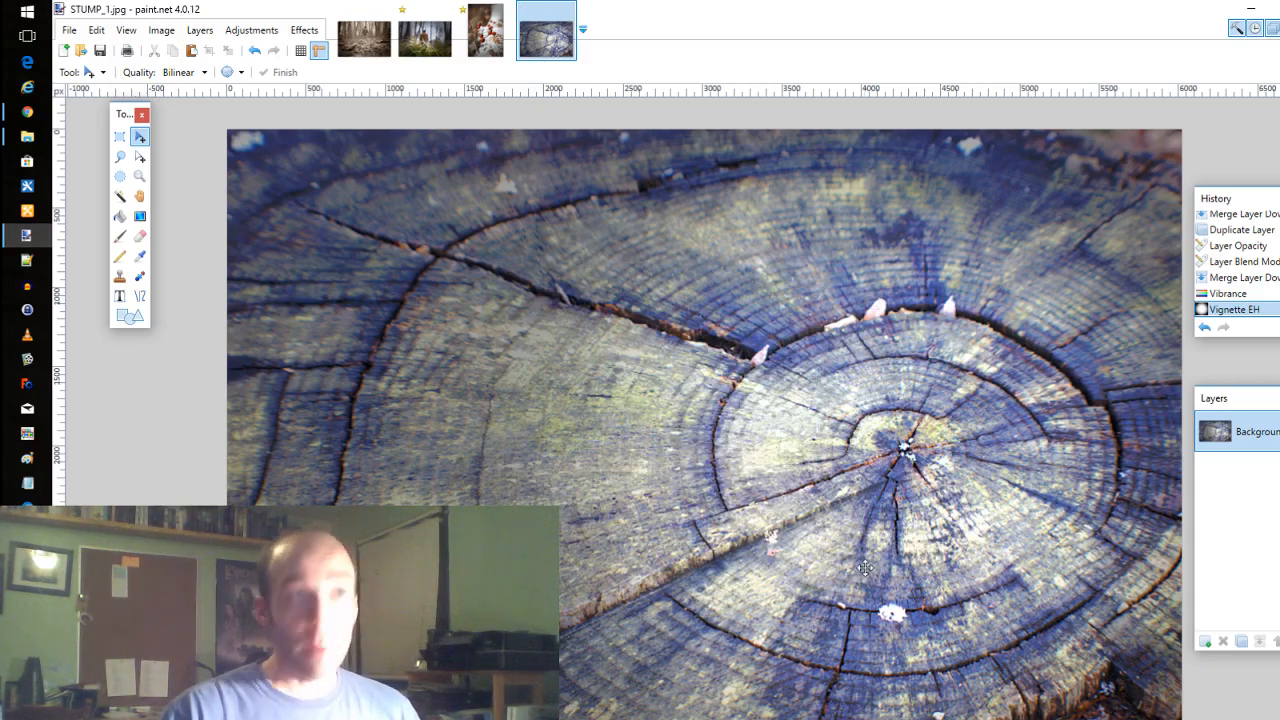